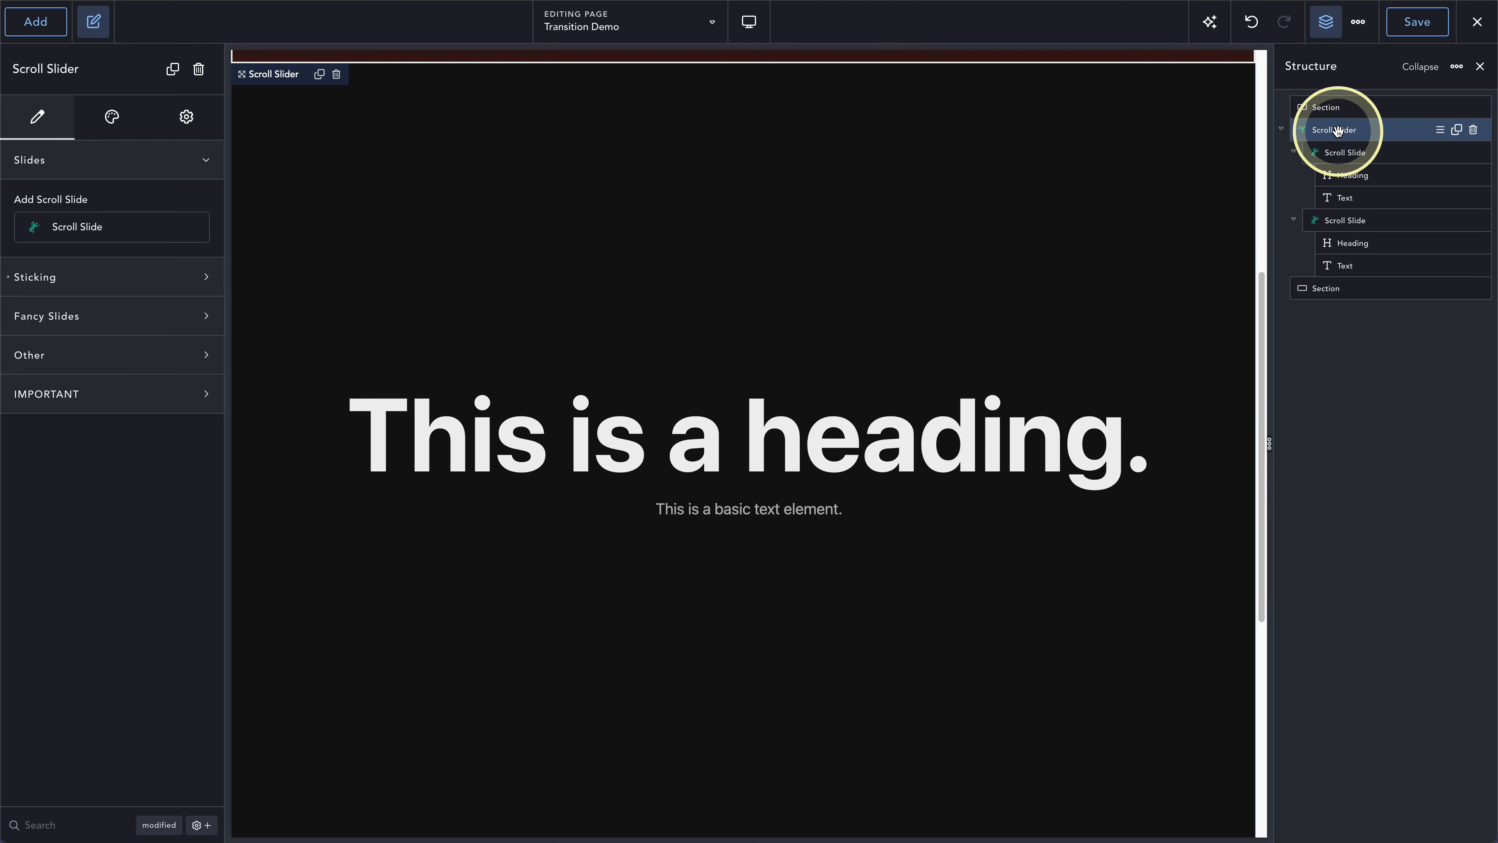
- Set the first scroll slide's background type to Image, using the dark violin-and-bow picture from the media library
click(1339, 152)
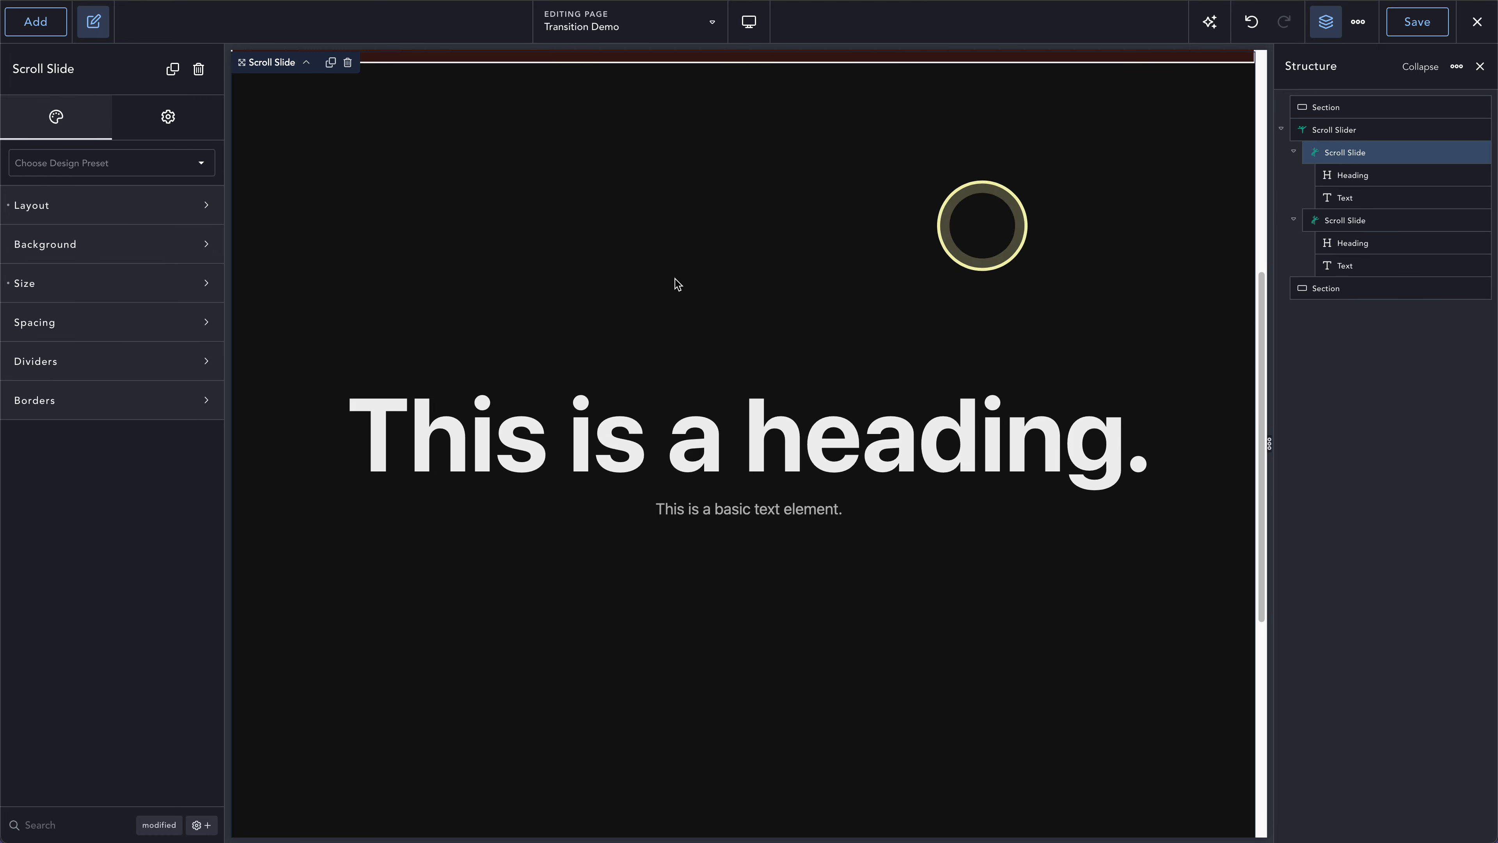
click(53, 247)
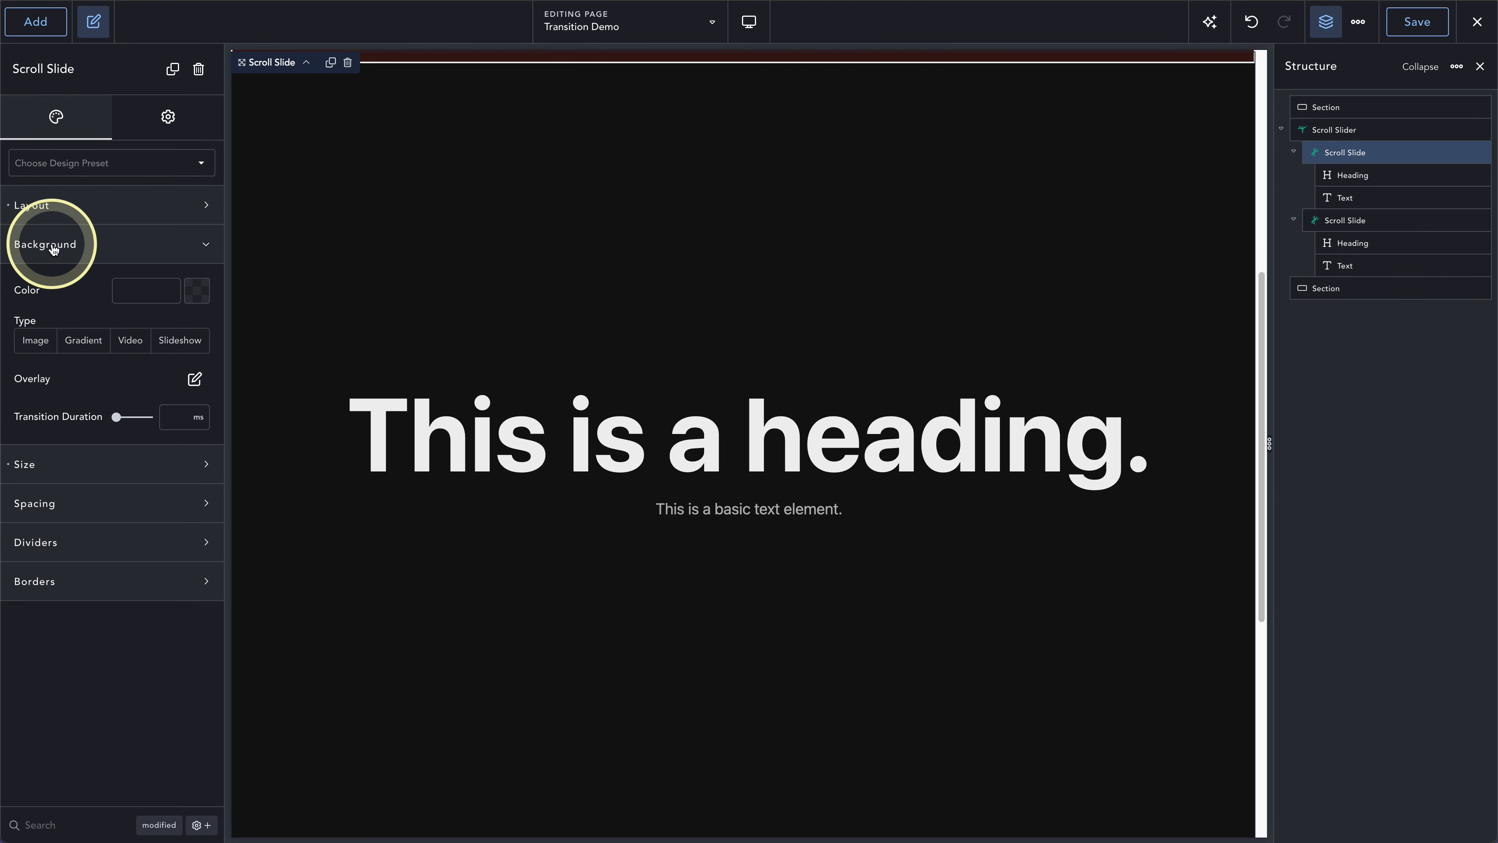
click(35, 341)
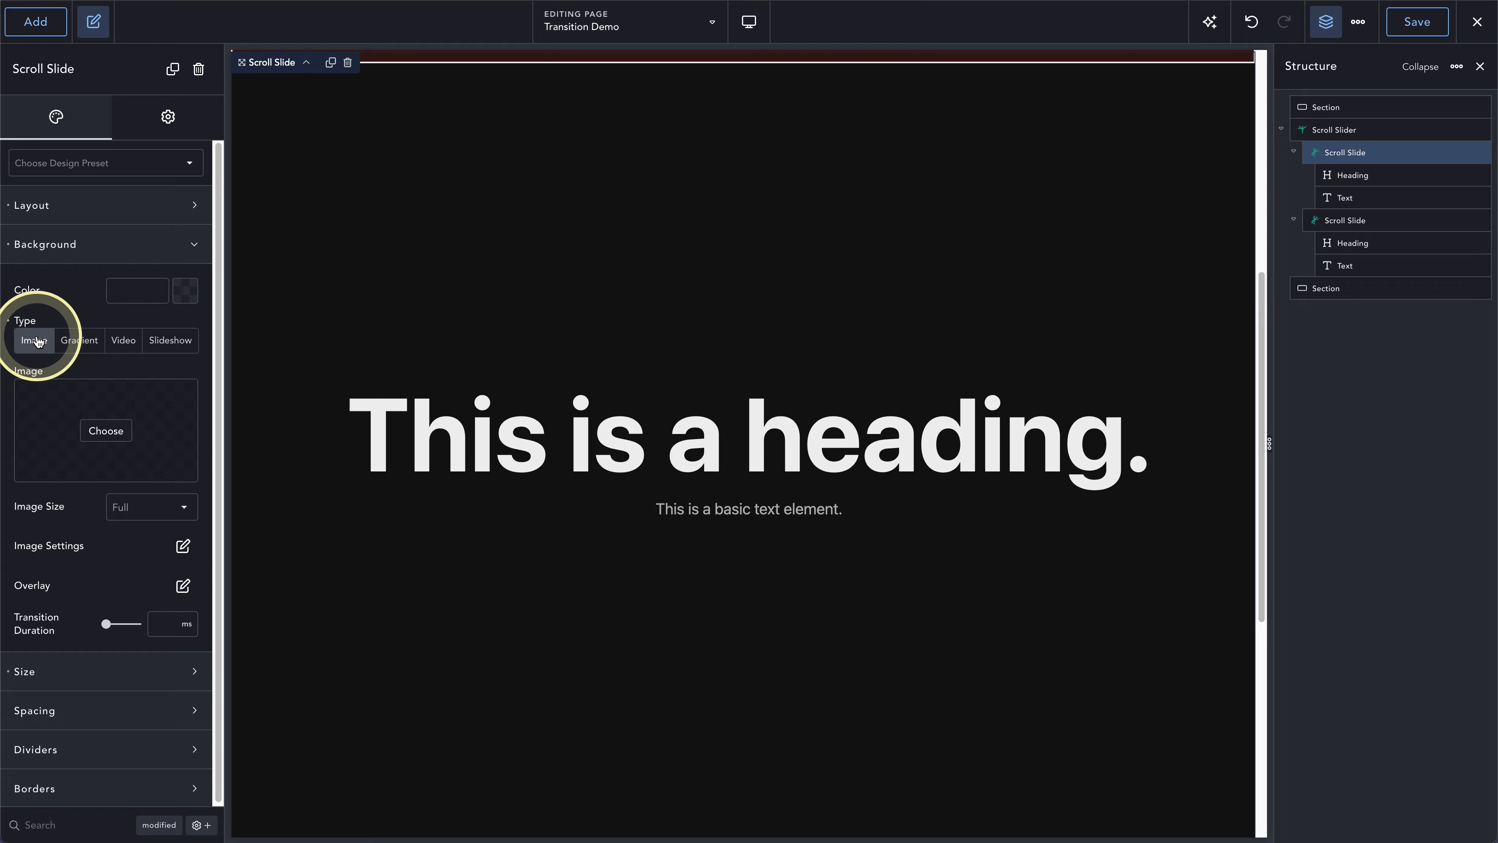
click(124, 429)
click(379, 262)
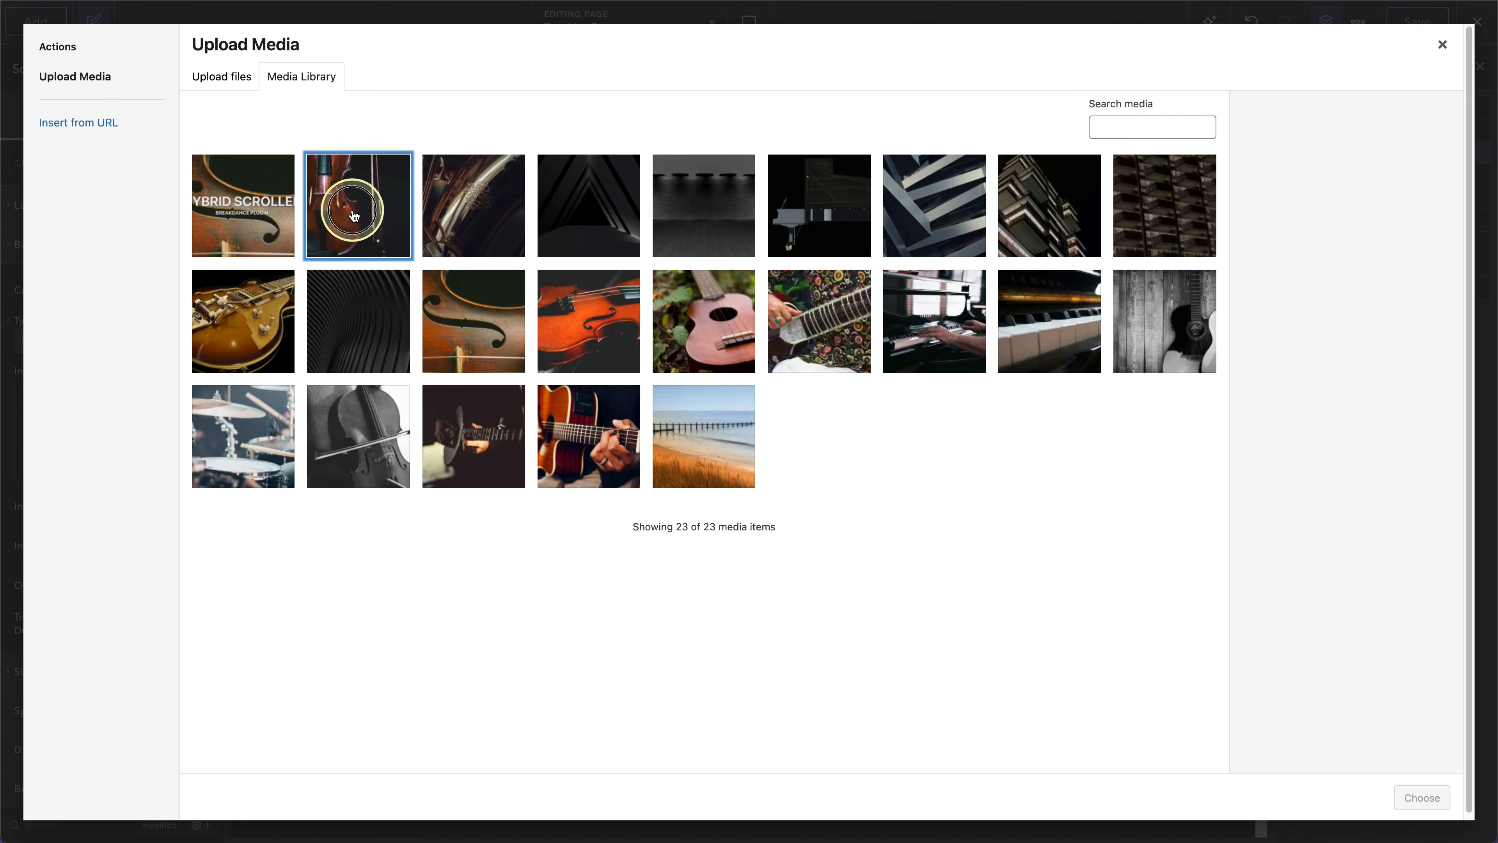
click(1412, 797)
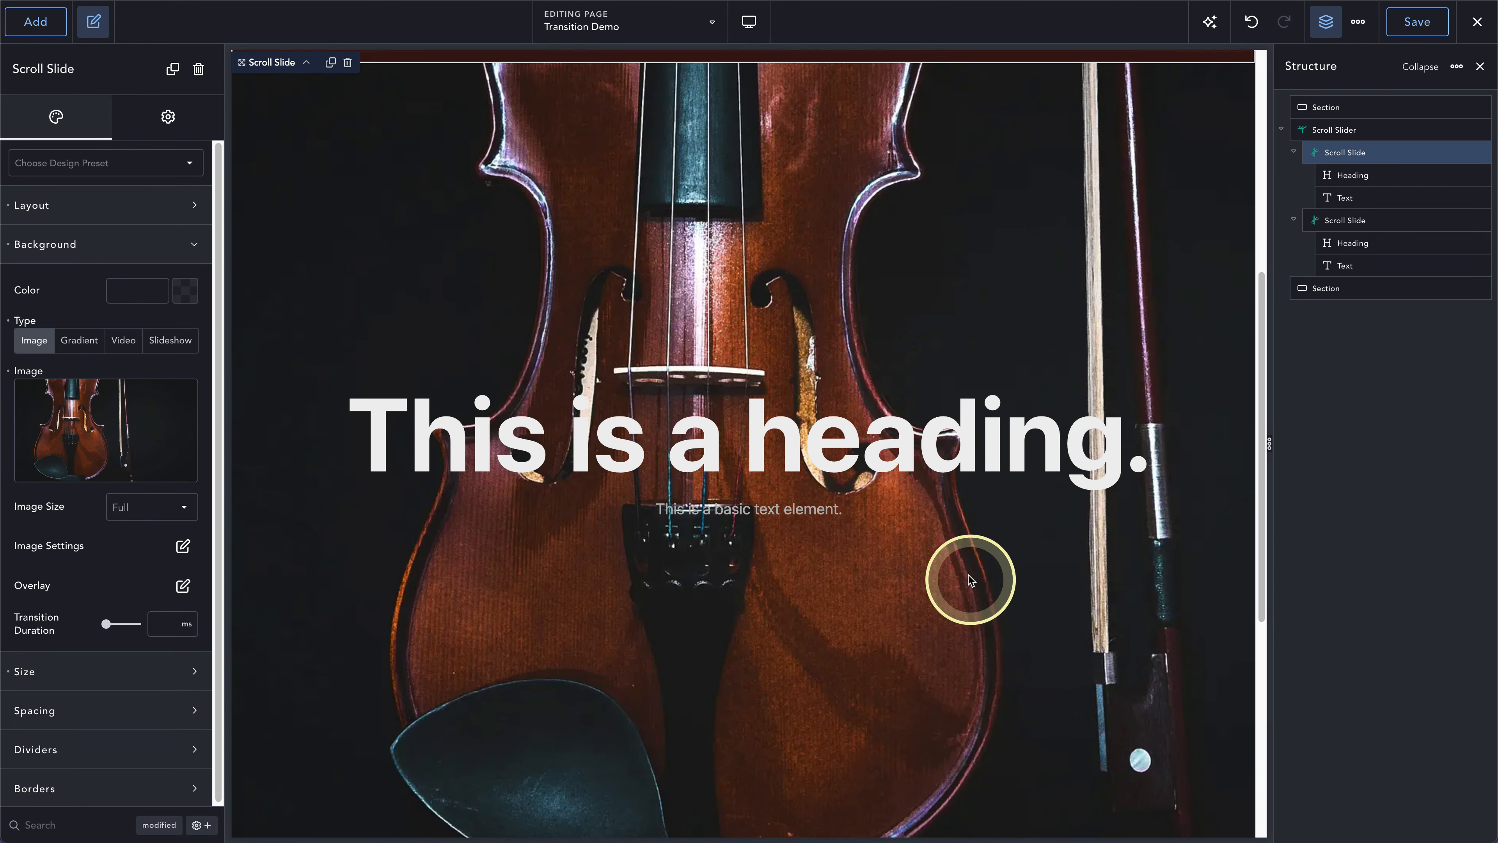
- Set the second scroll slide's background type to Image, using sax1.webp from the media library
scroll(959, 570, down, 3)
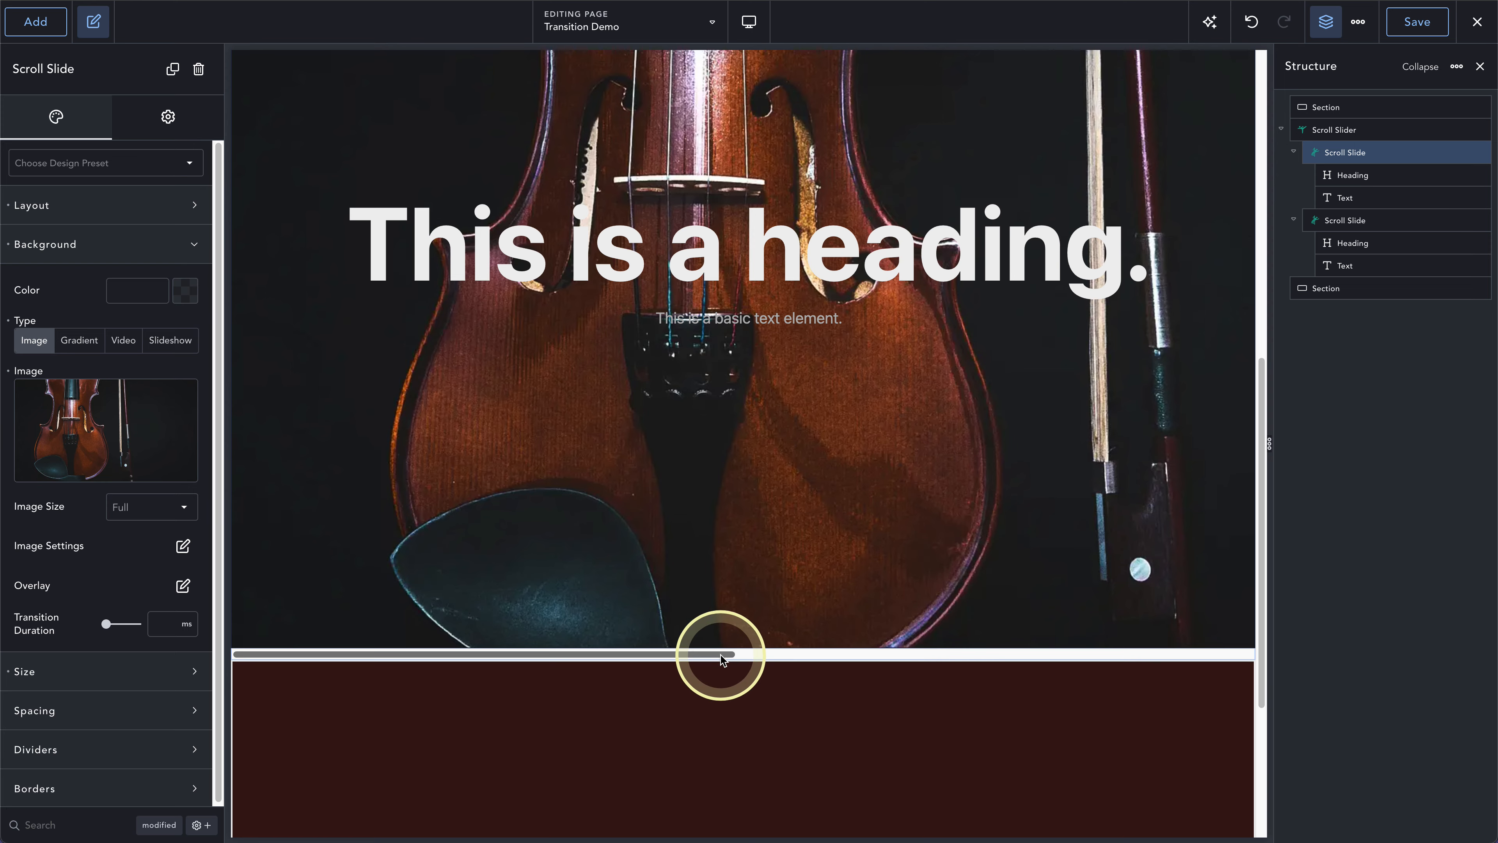
drag(723, 653, 1060, 656)
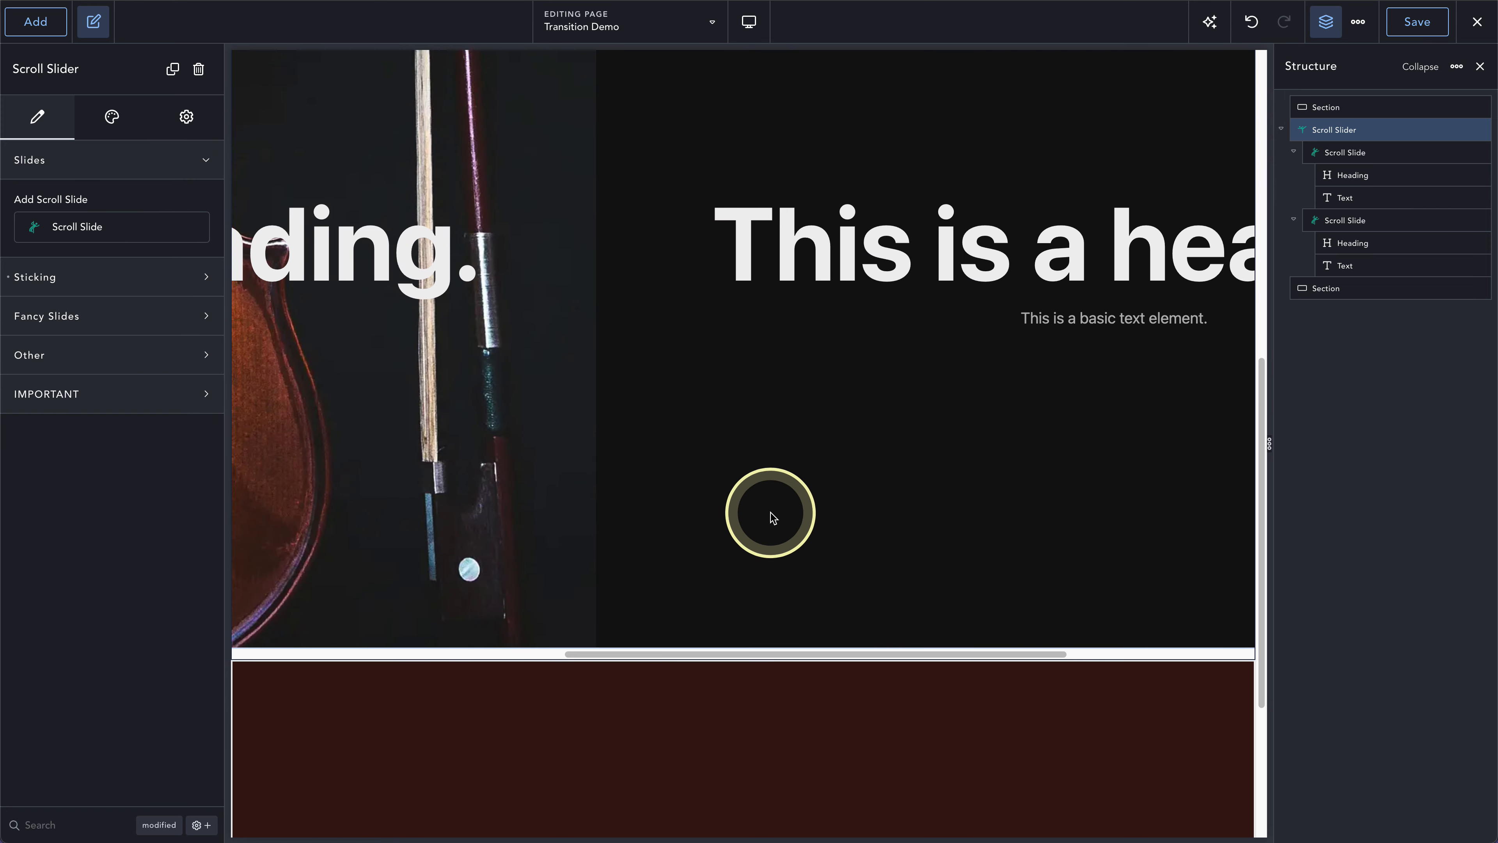
drag(652, 651, 689, 679)
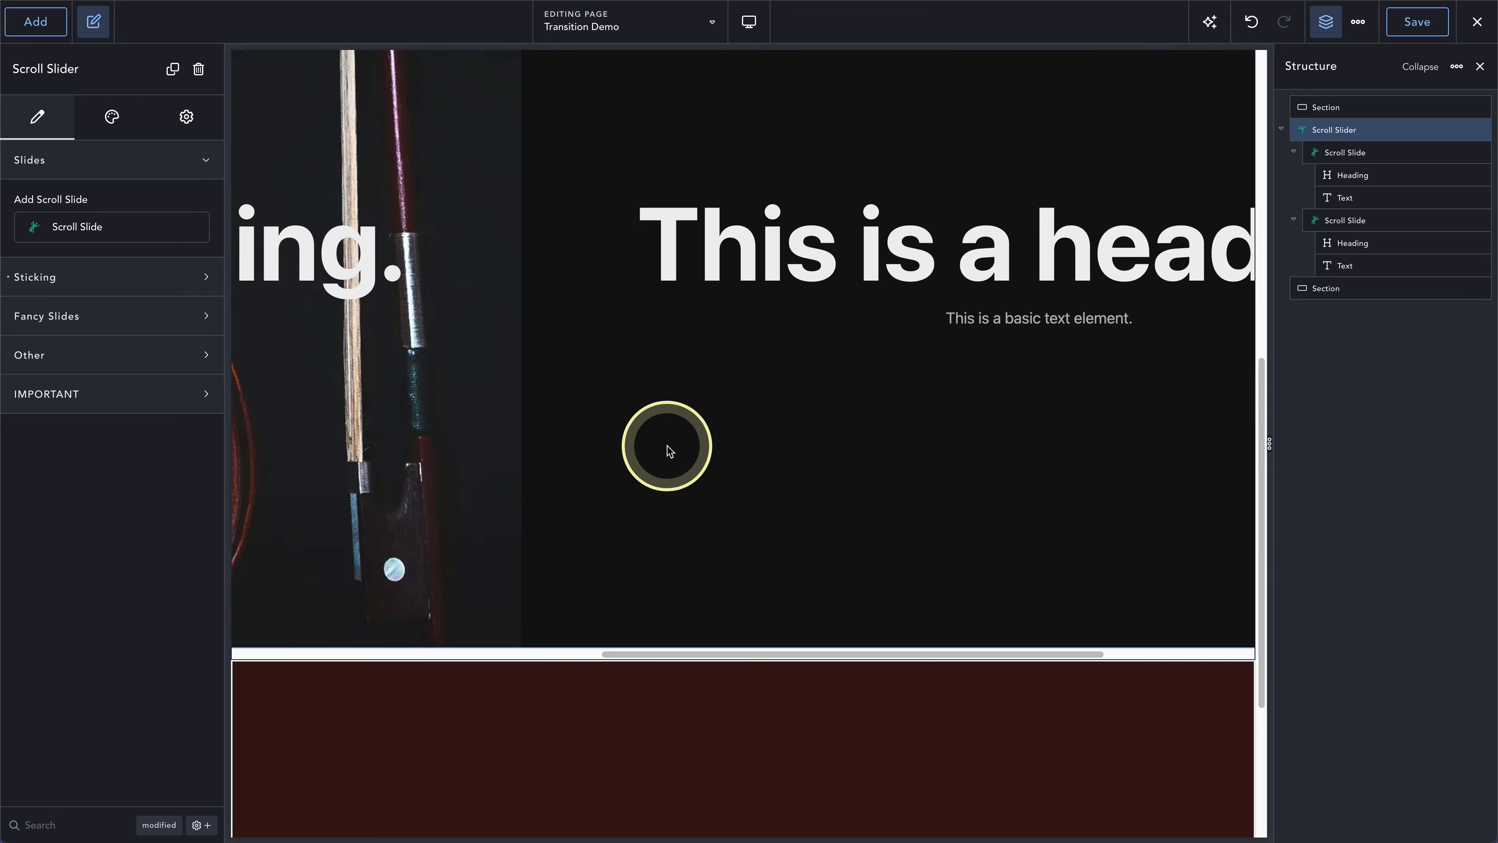
click(667, 446)
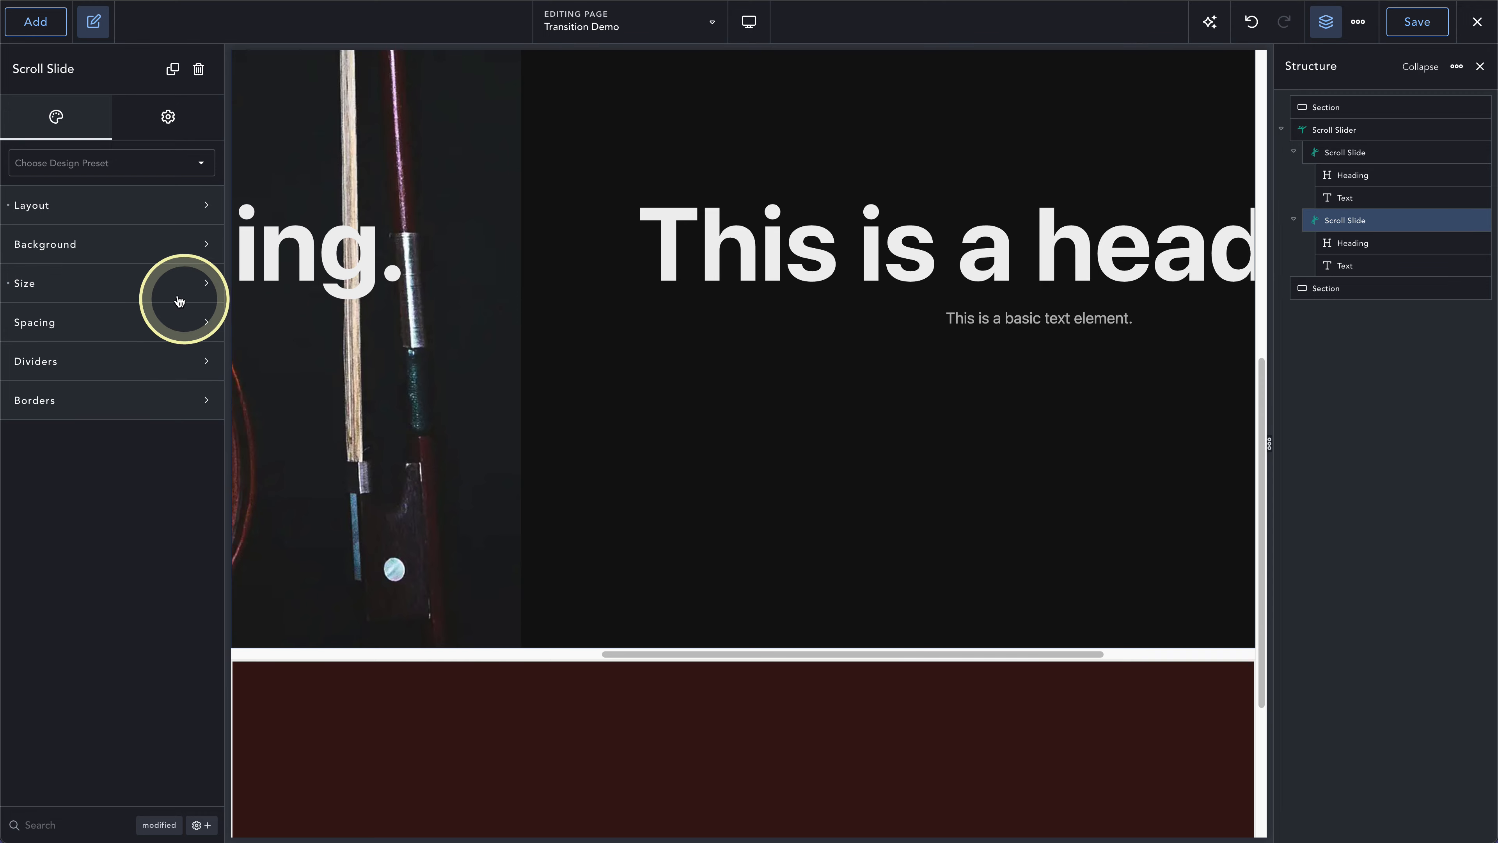
click(86, 244)
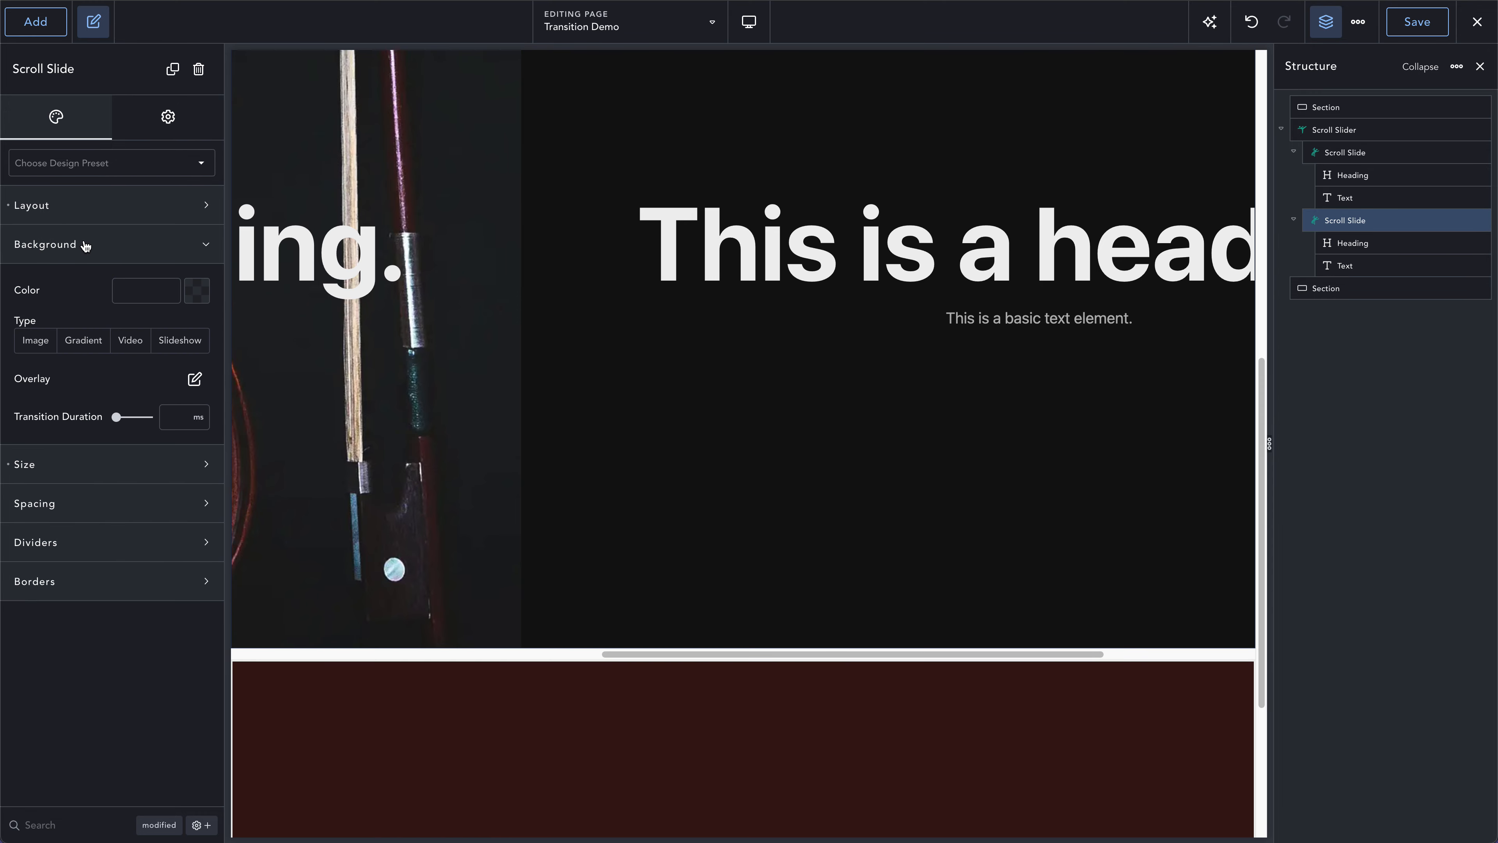
click(36, 341)
click(119, 434)
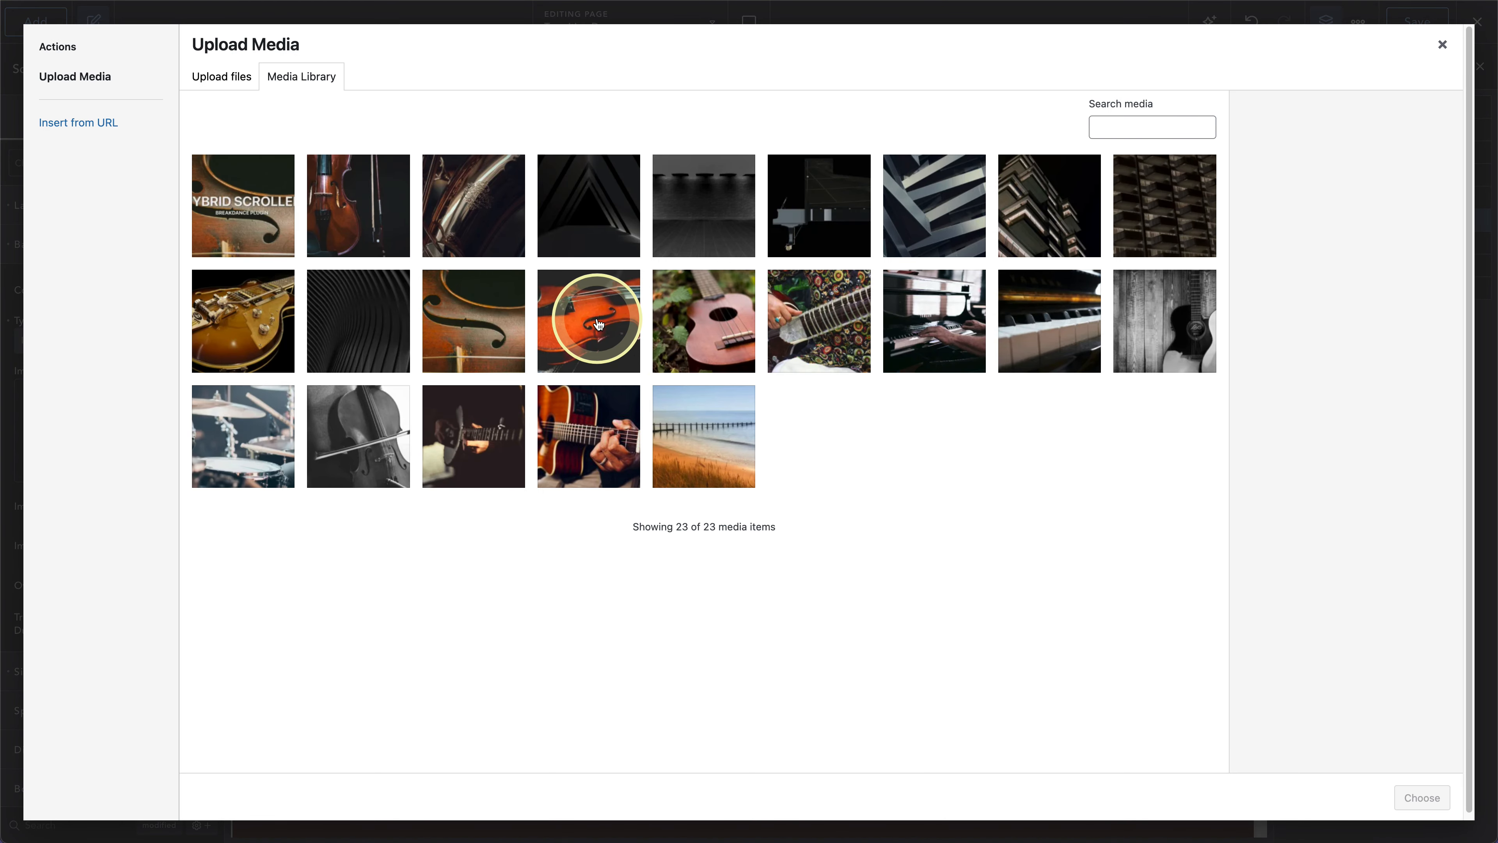
click(597, 323)
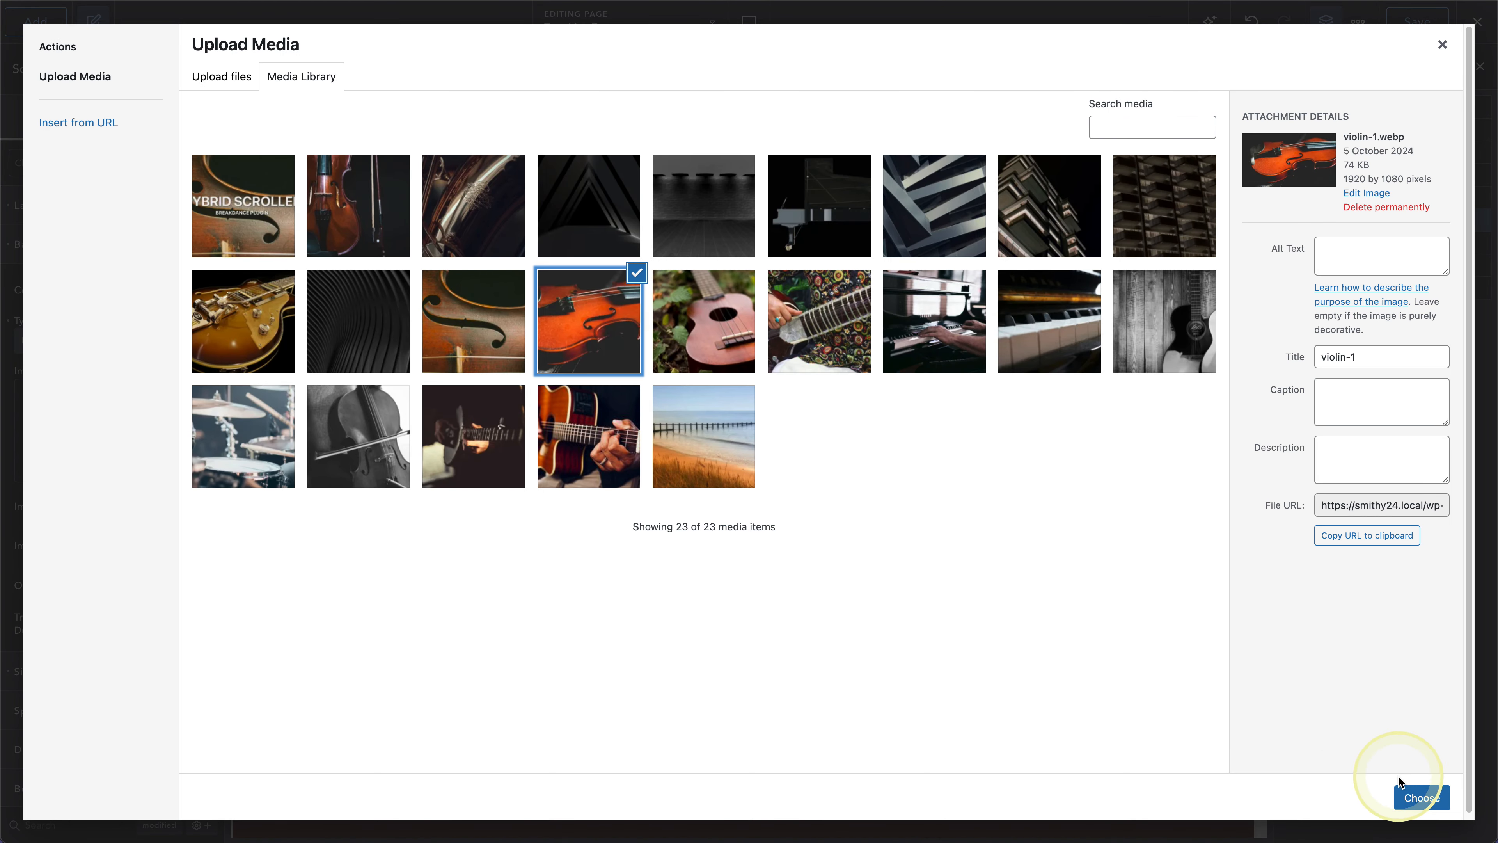
click(481, 227)
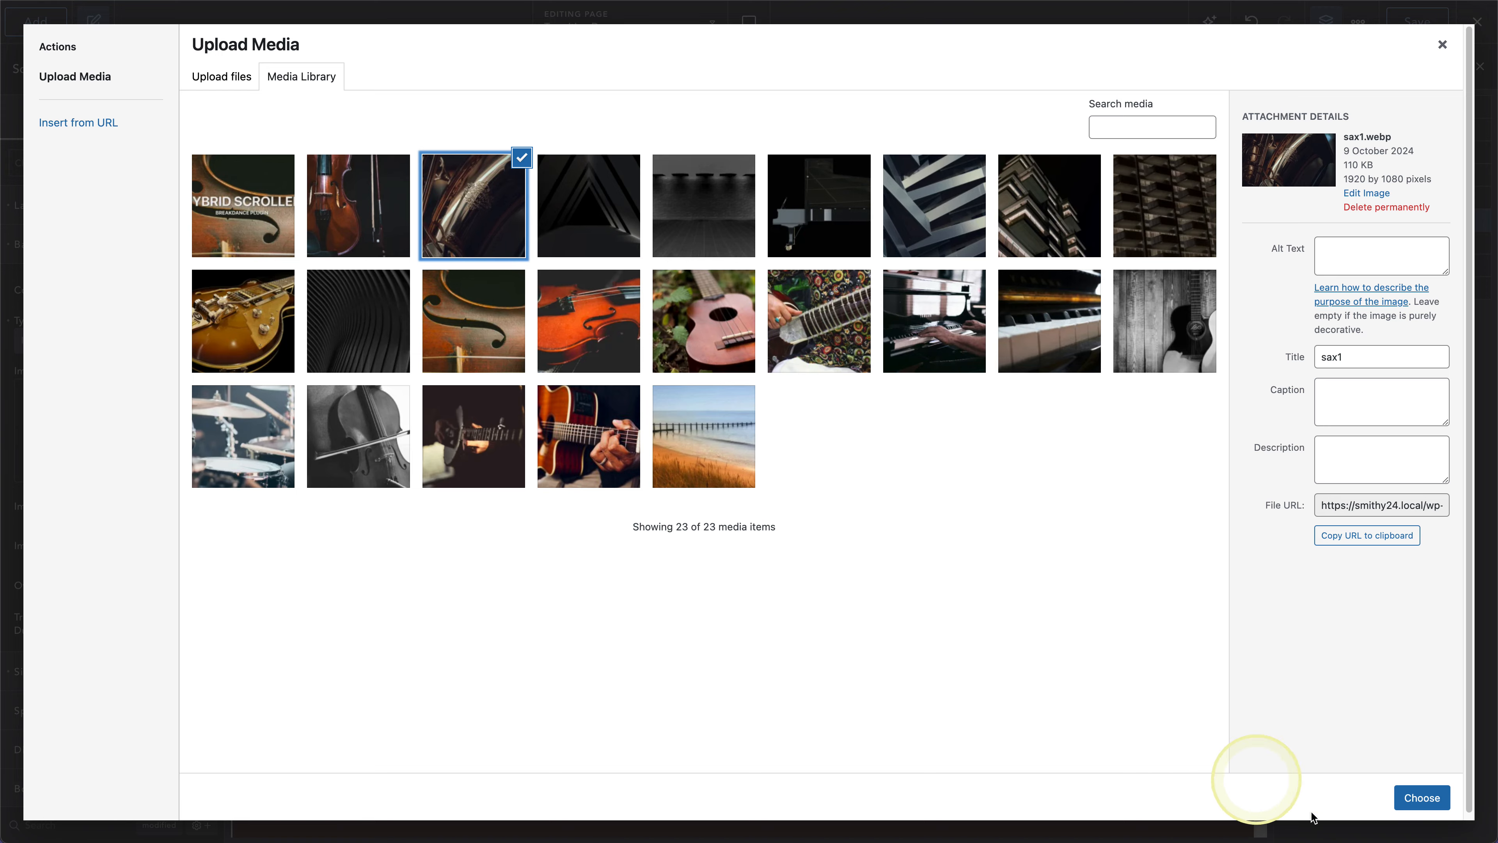
click(1422, 802)
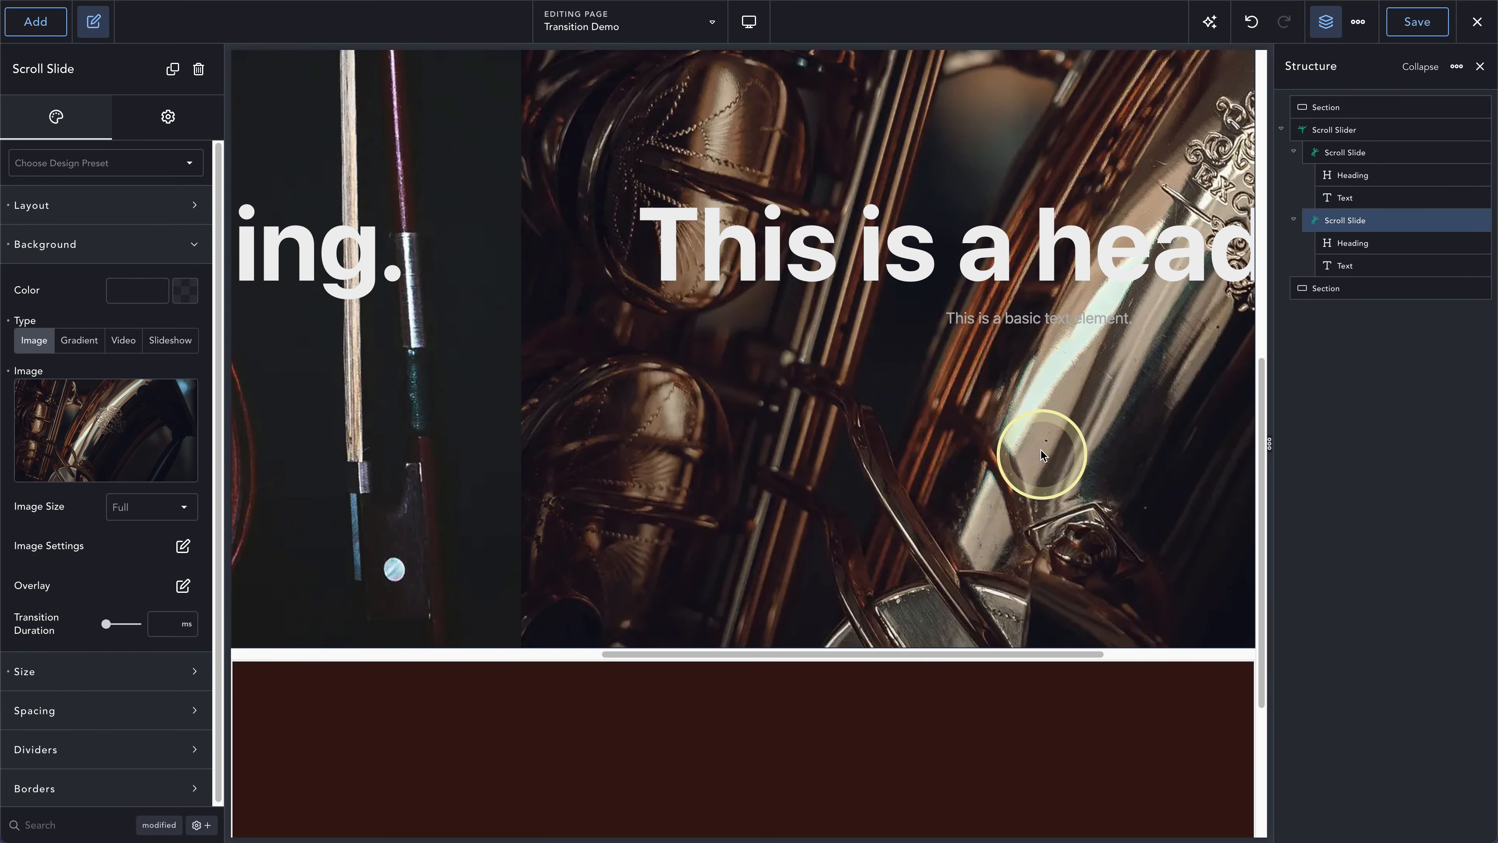
- Save the page and exit the builder to its frontend
click(1418, 24)
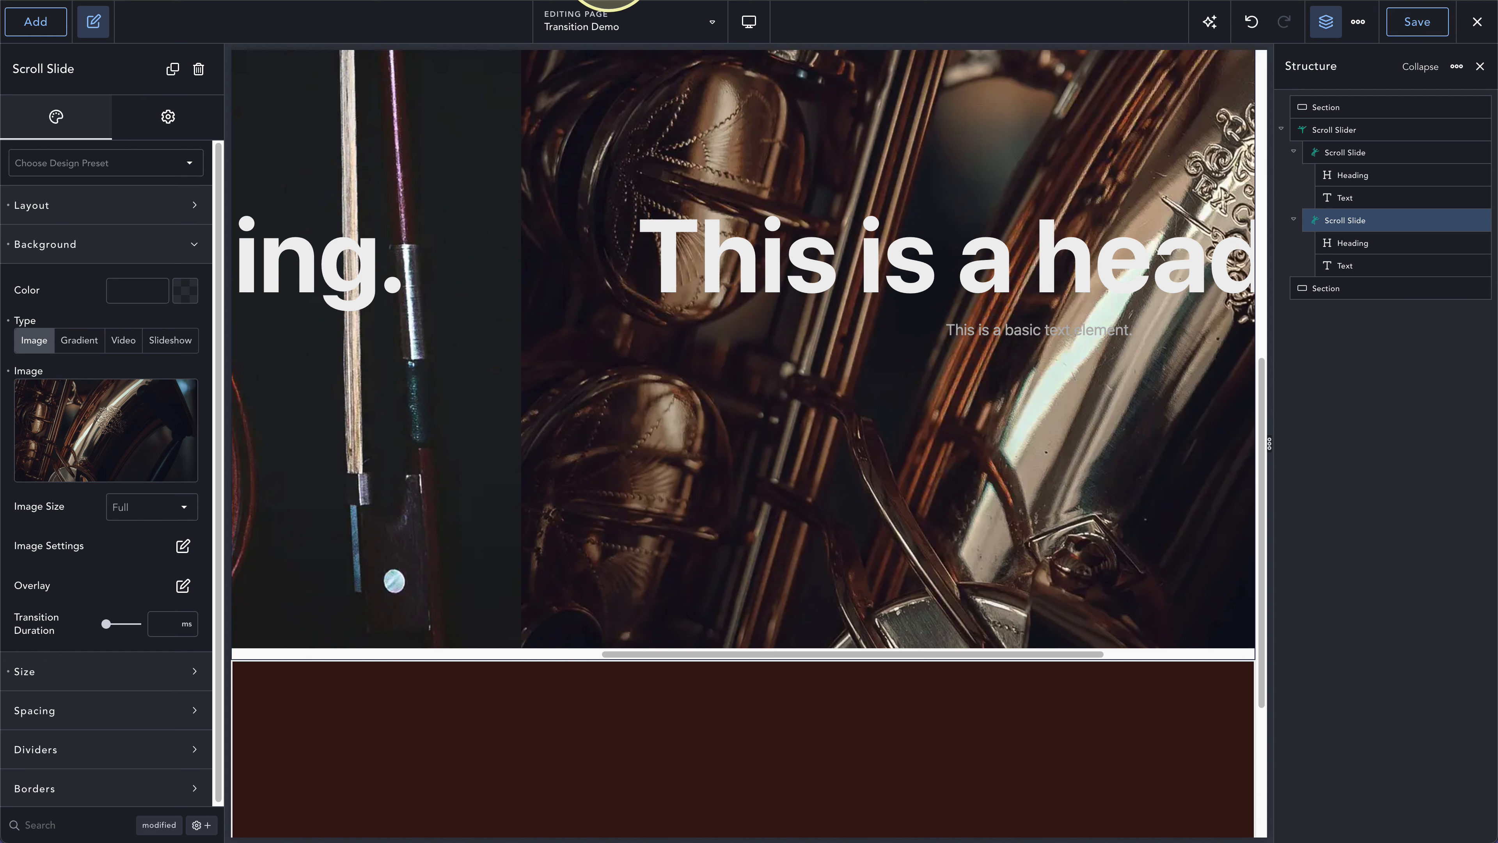
key(super+t)
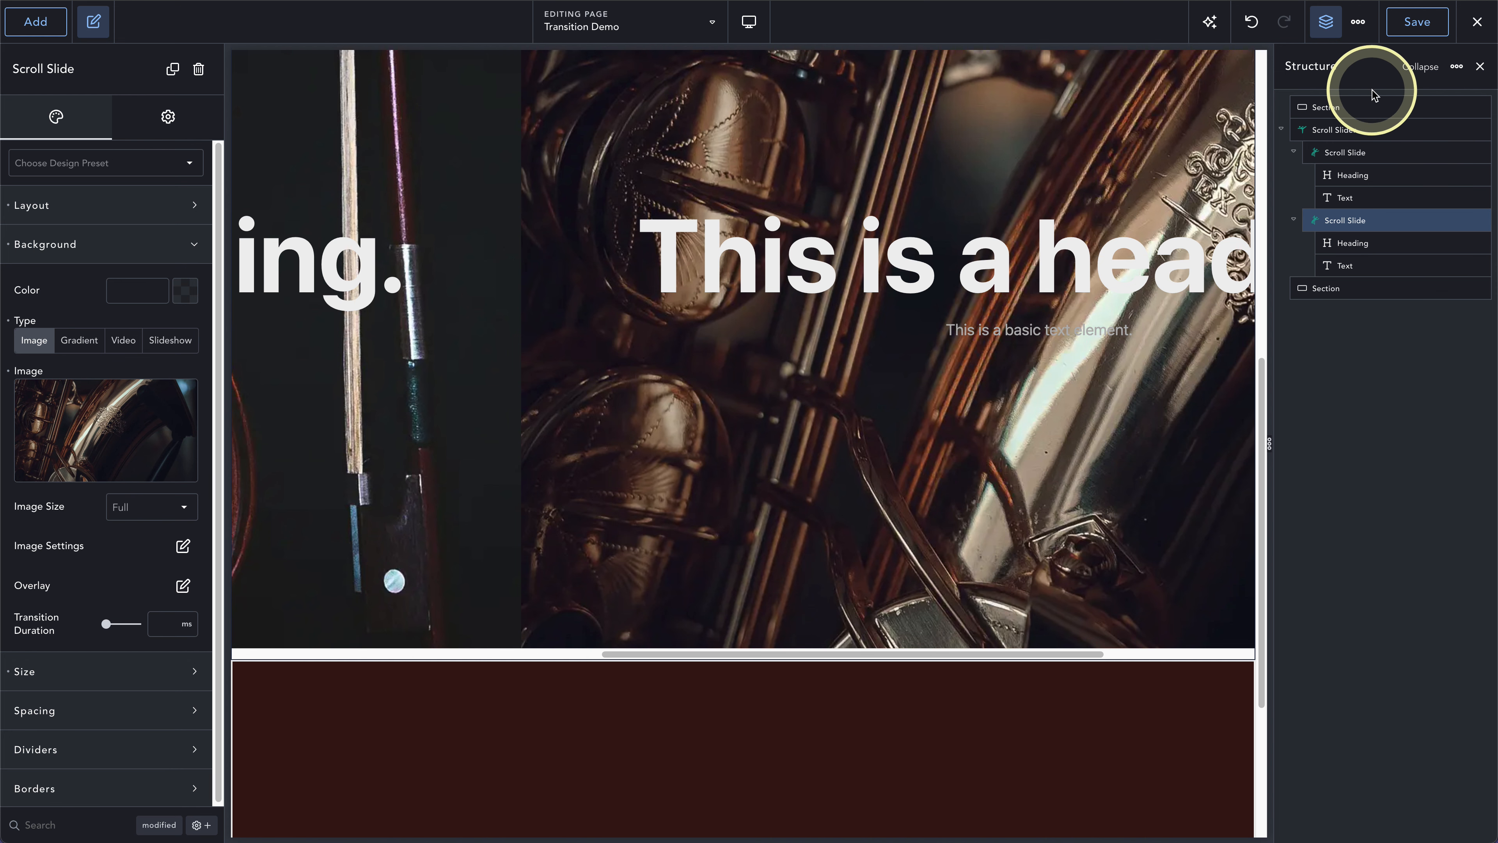
click(1476, 22)
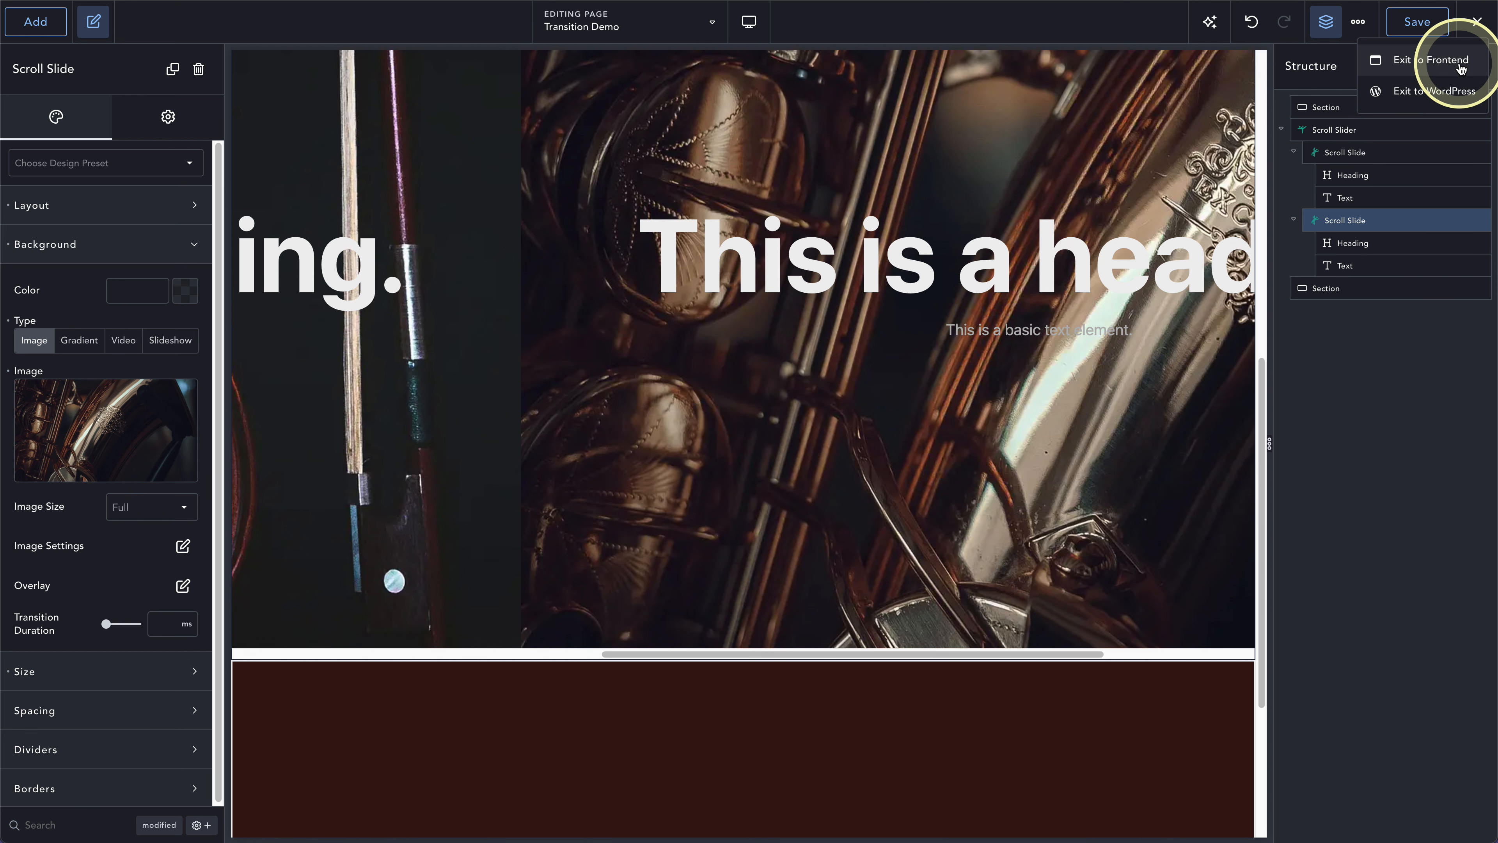
click(1433, 61)
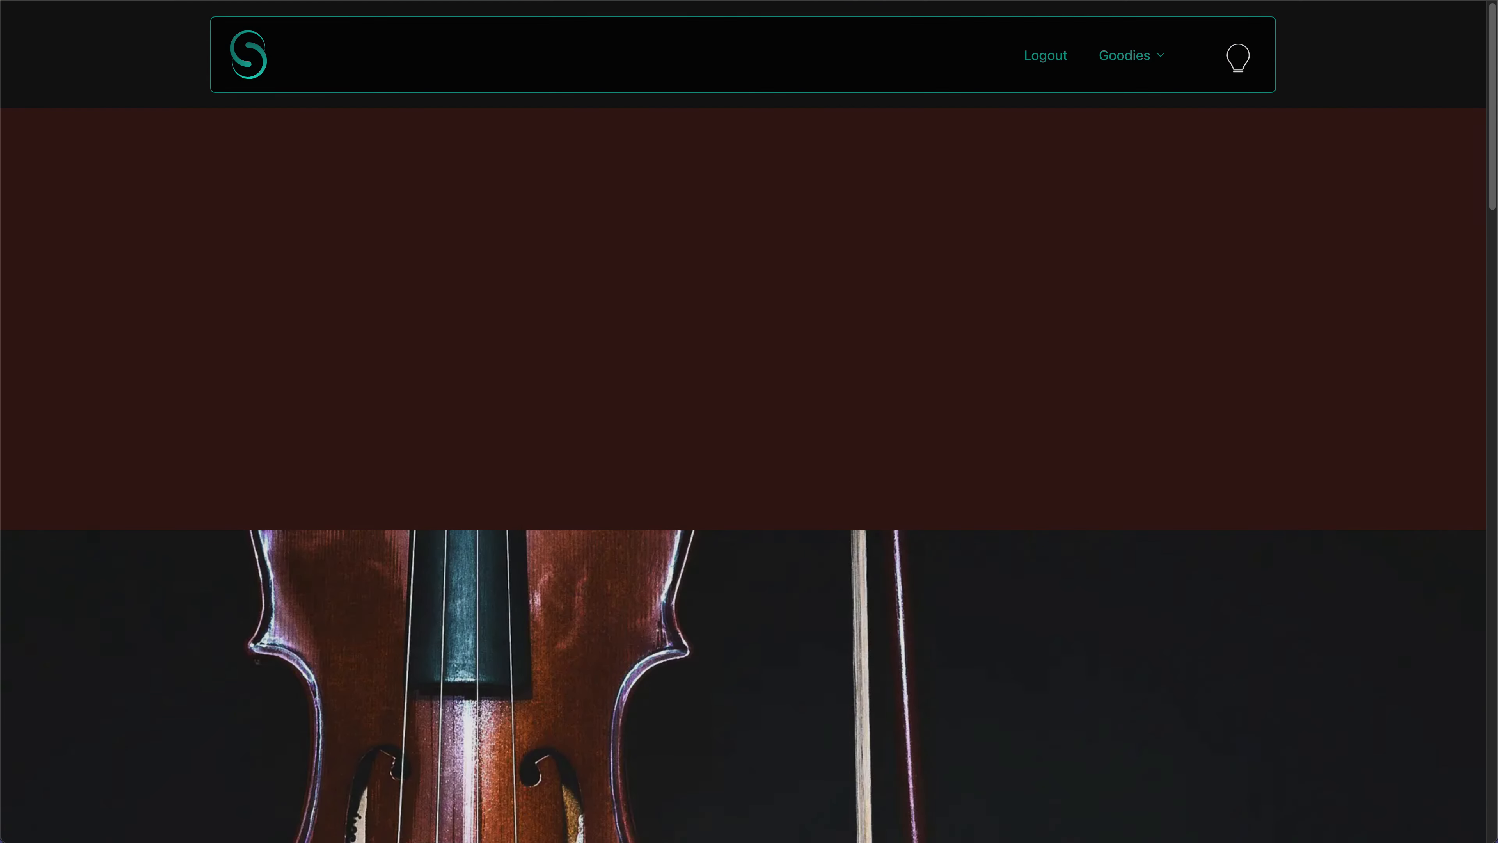
- Check how the two slides scroll on the frontend page, and return to the builder
scroll(622, 284, down, 5)
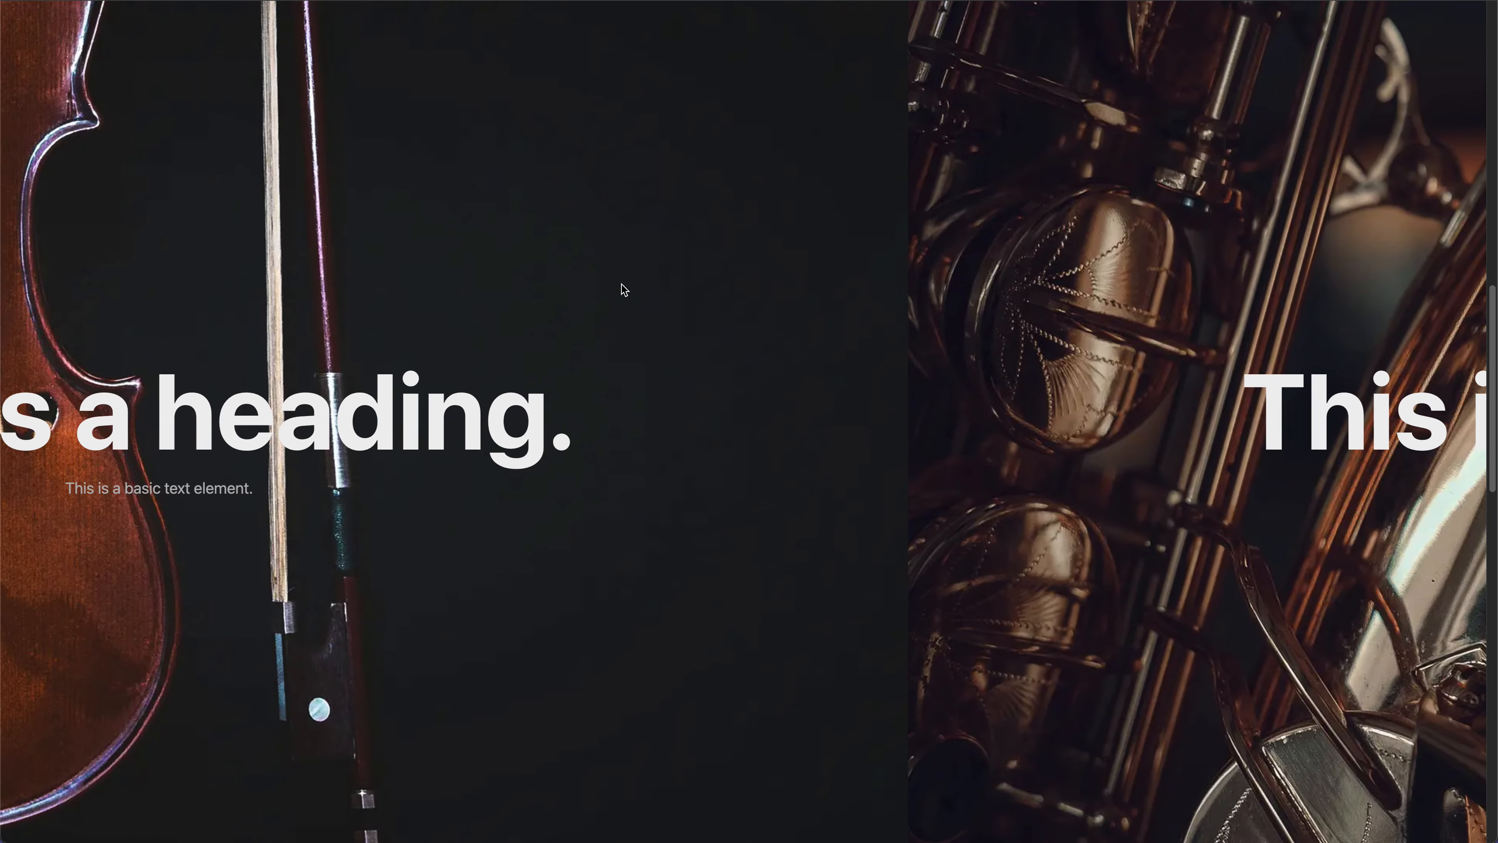
scroll(621, 284, down, 5)
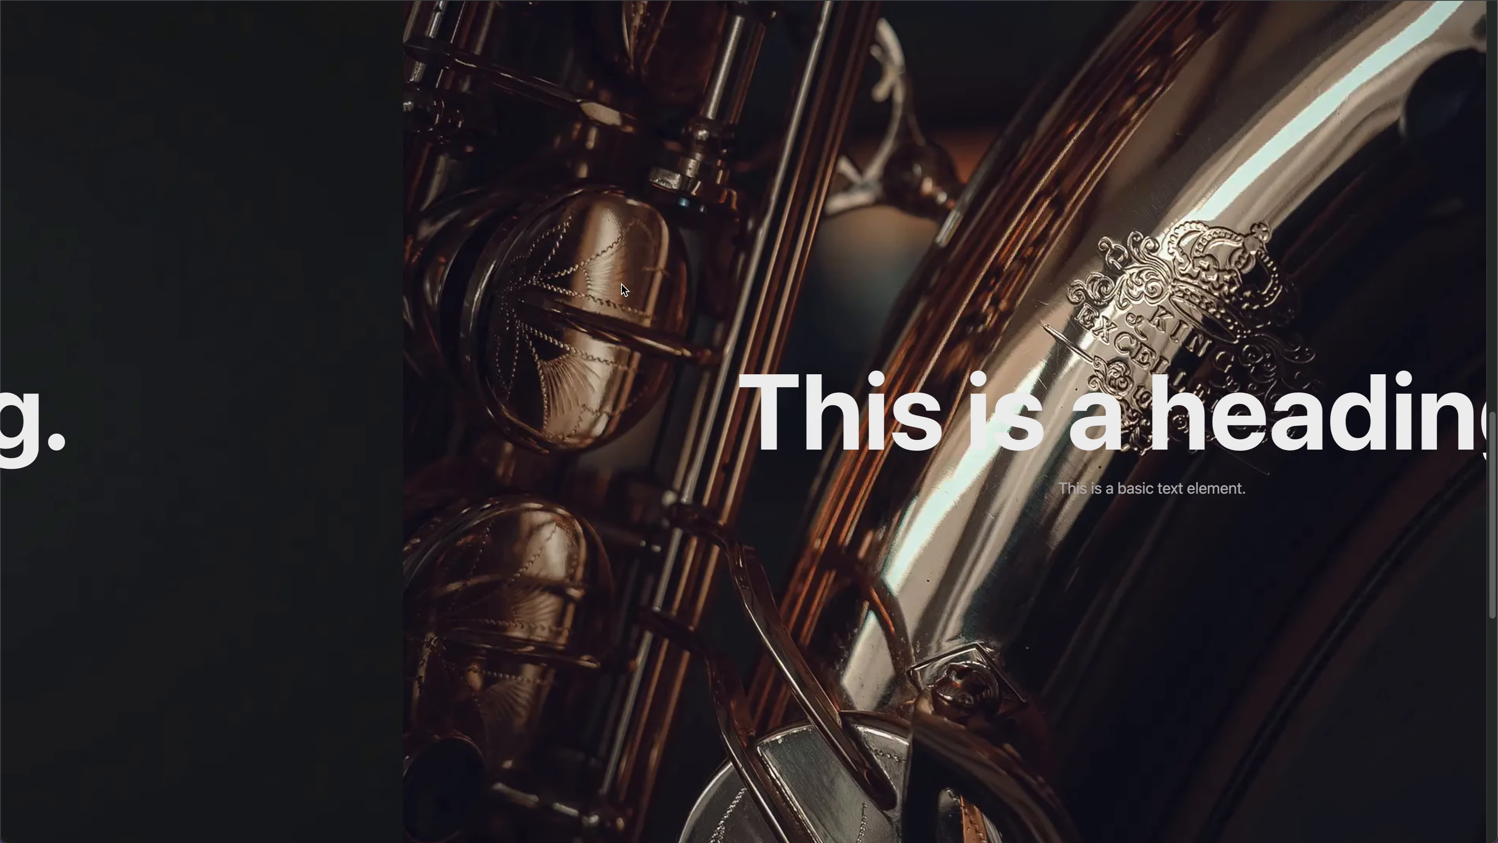
scroll(622, 284, down, 10)
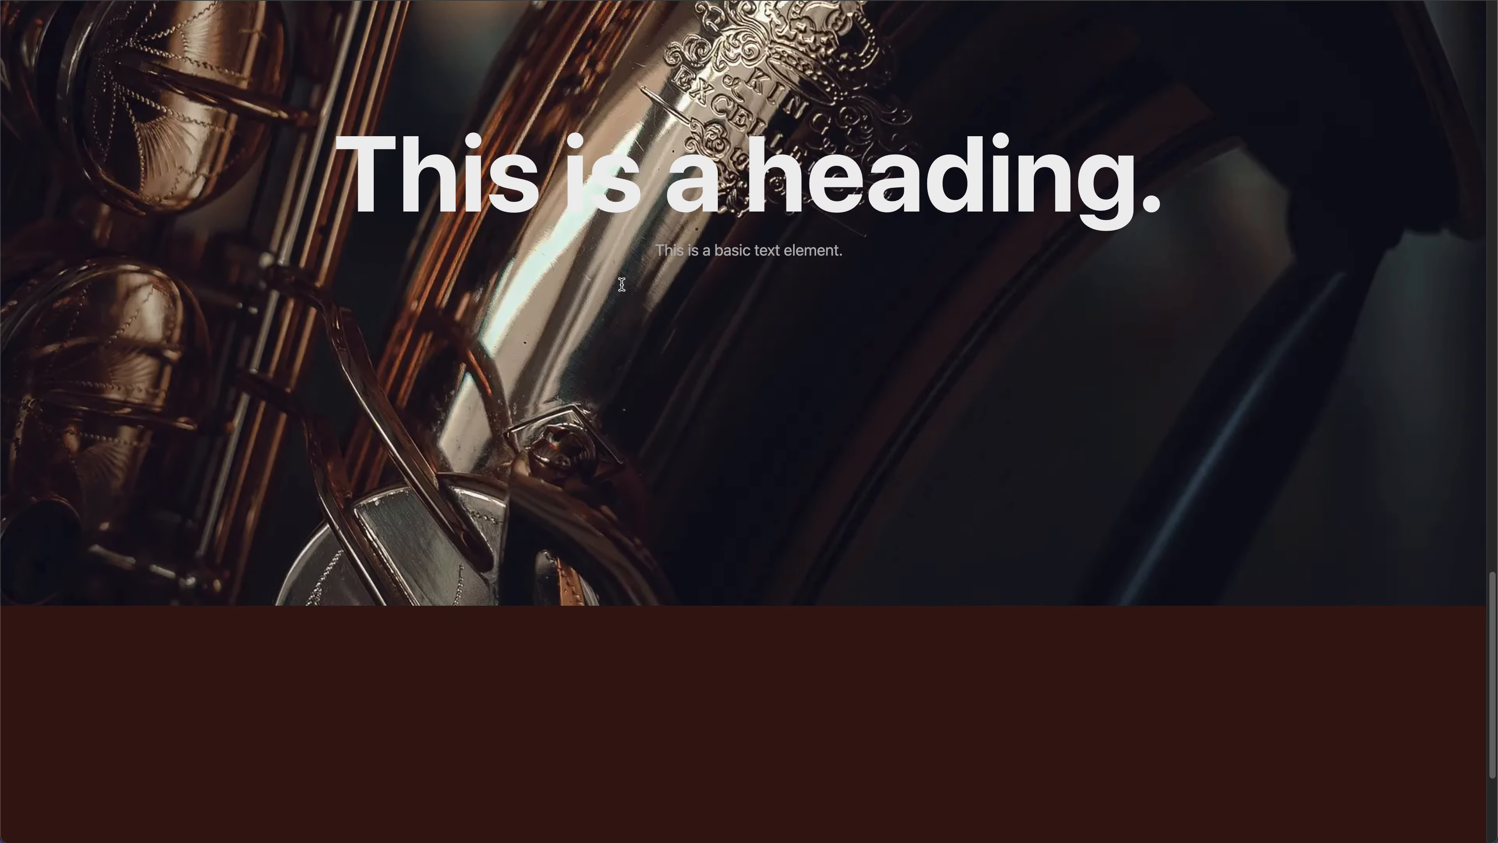
scroll(622, 285, up, 15)
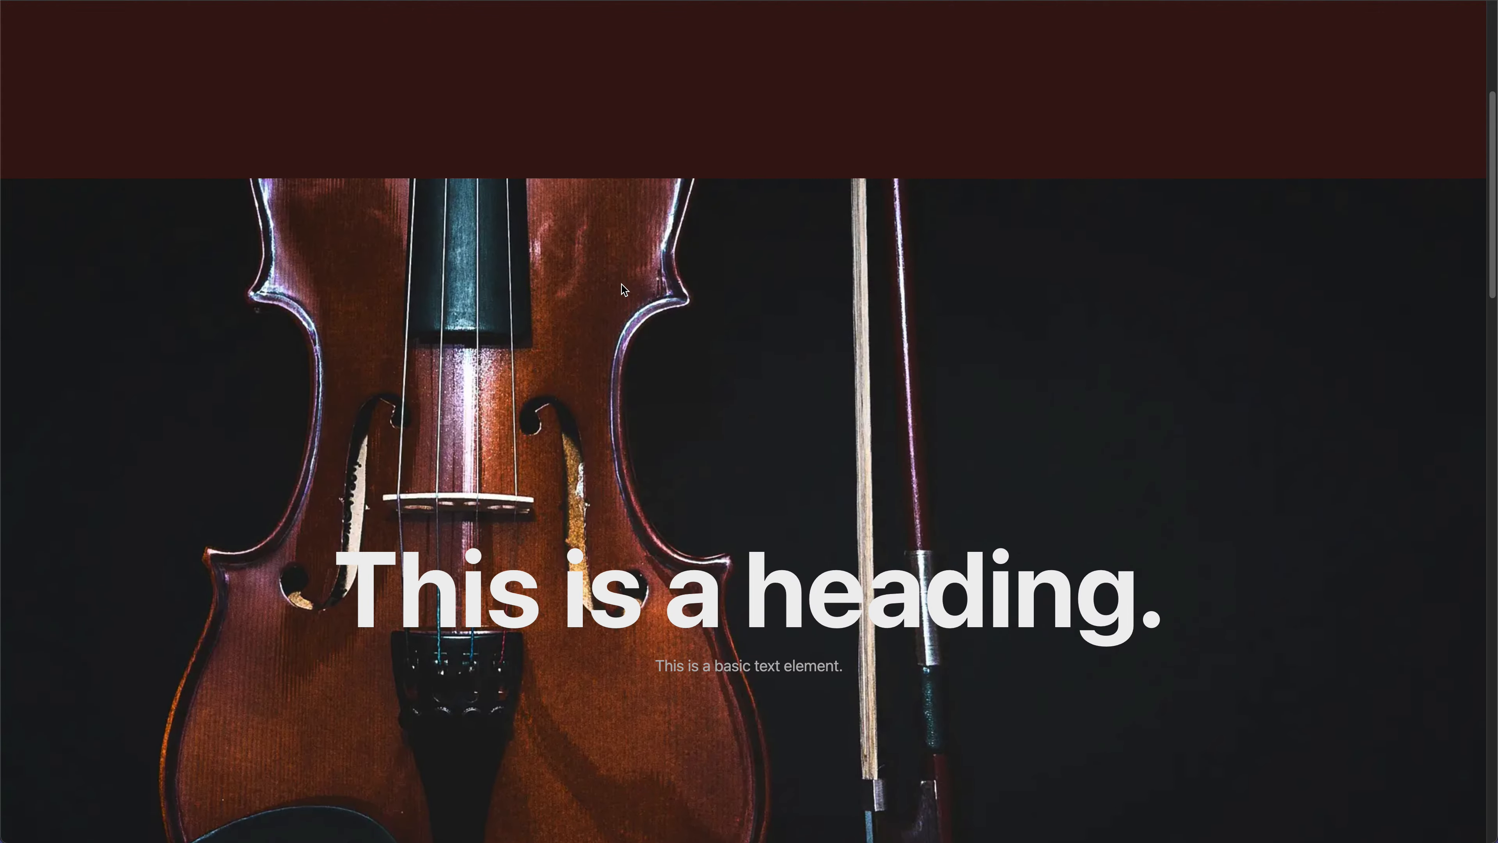
click(609, 279)
click(141, 1)
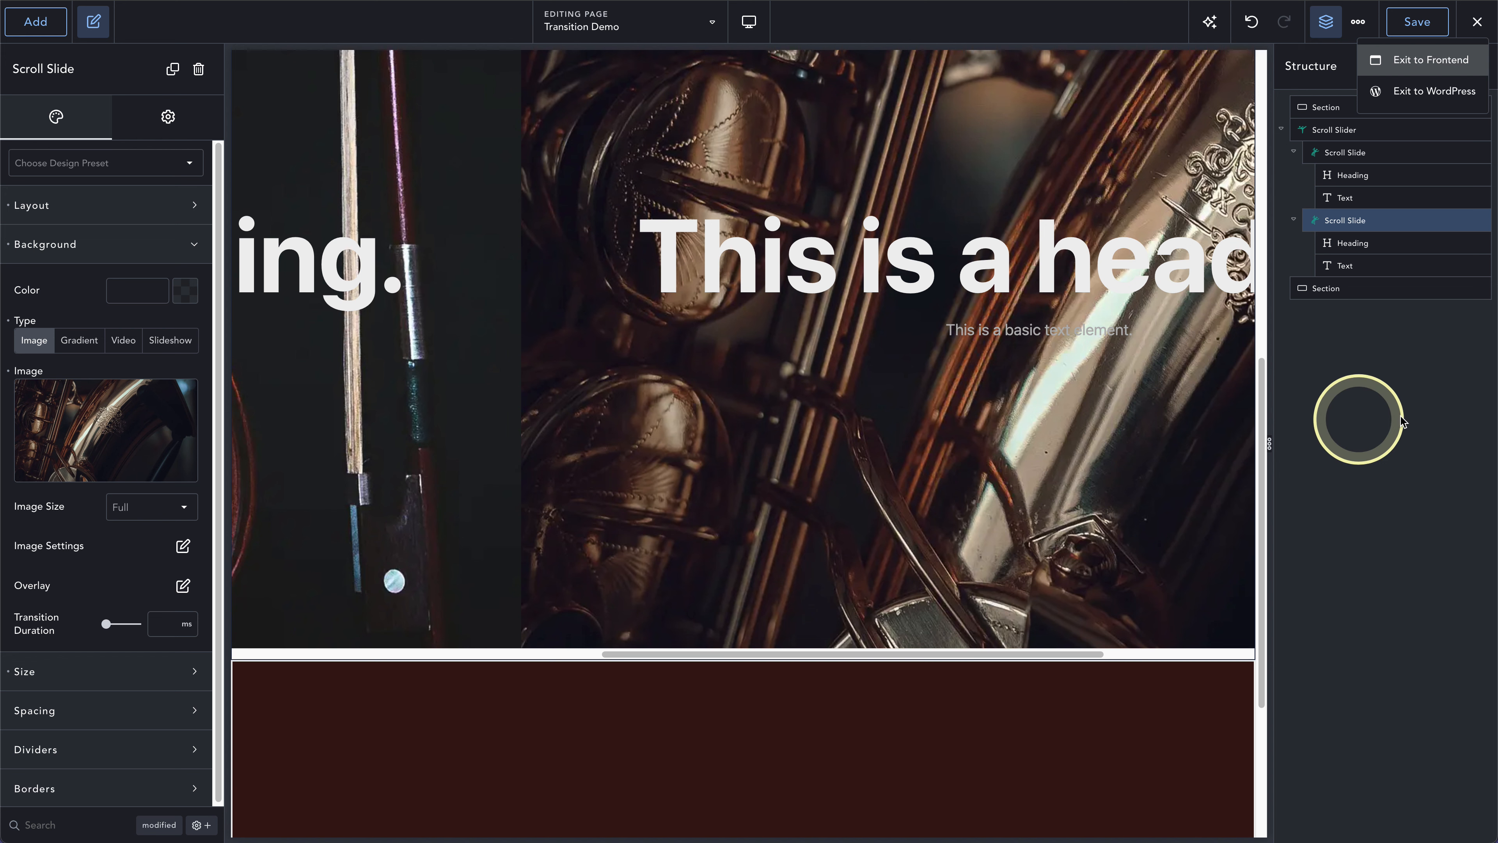
- Duplicate the saxophone slide and set the third slide's background image to BANJO-1.webp from the media library
click(1457, 222)
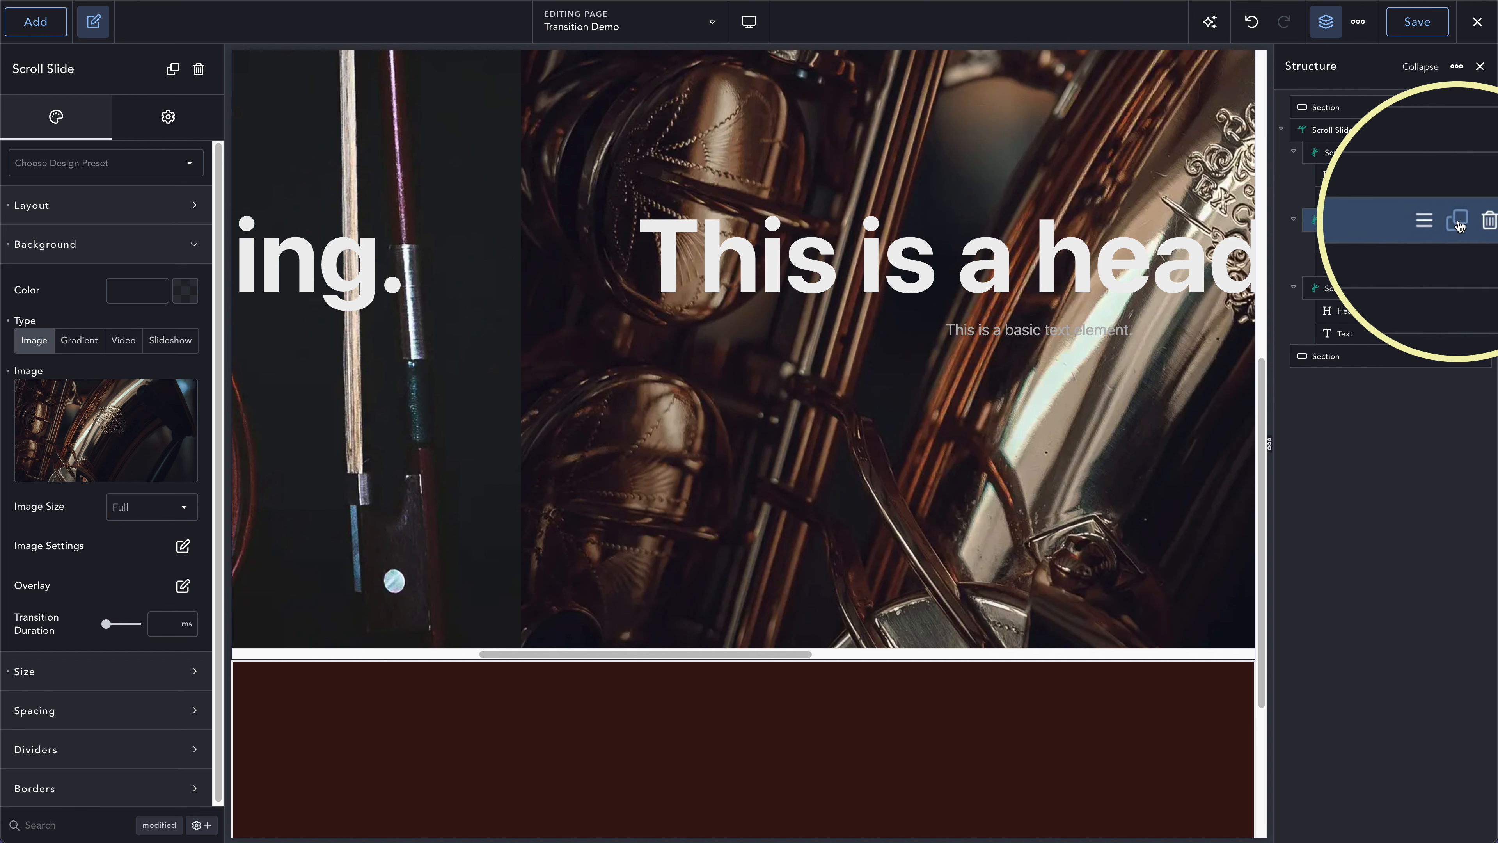
click(1392, 289)
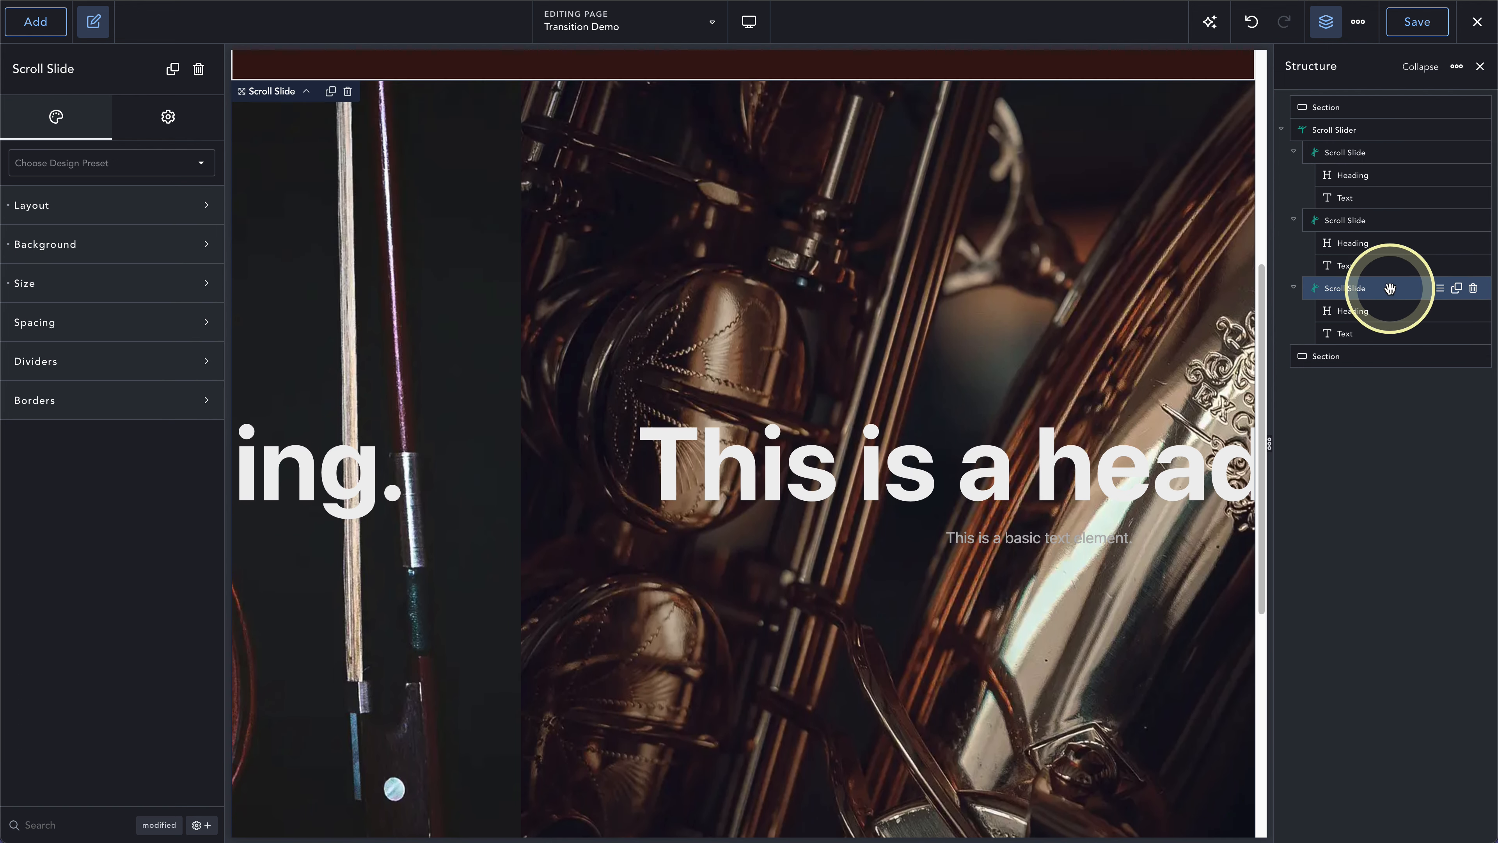
scroll(945, 617, down, 6)
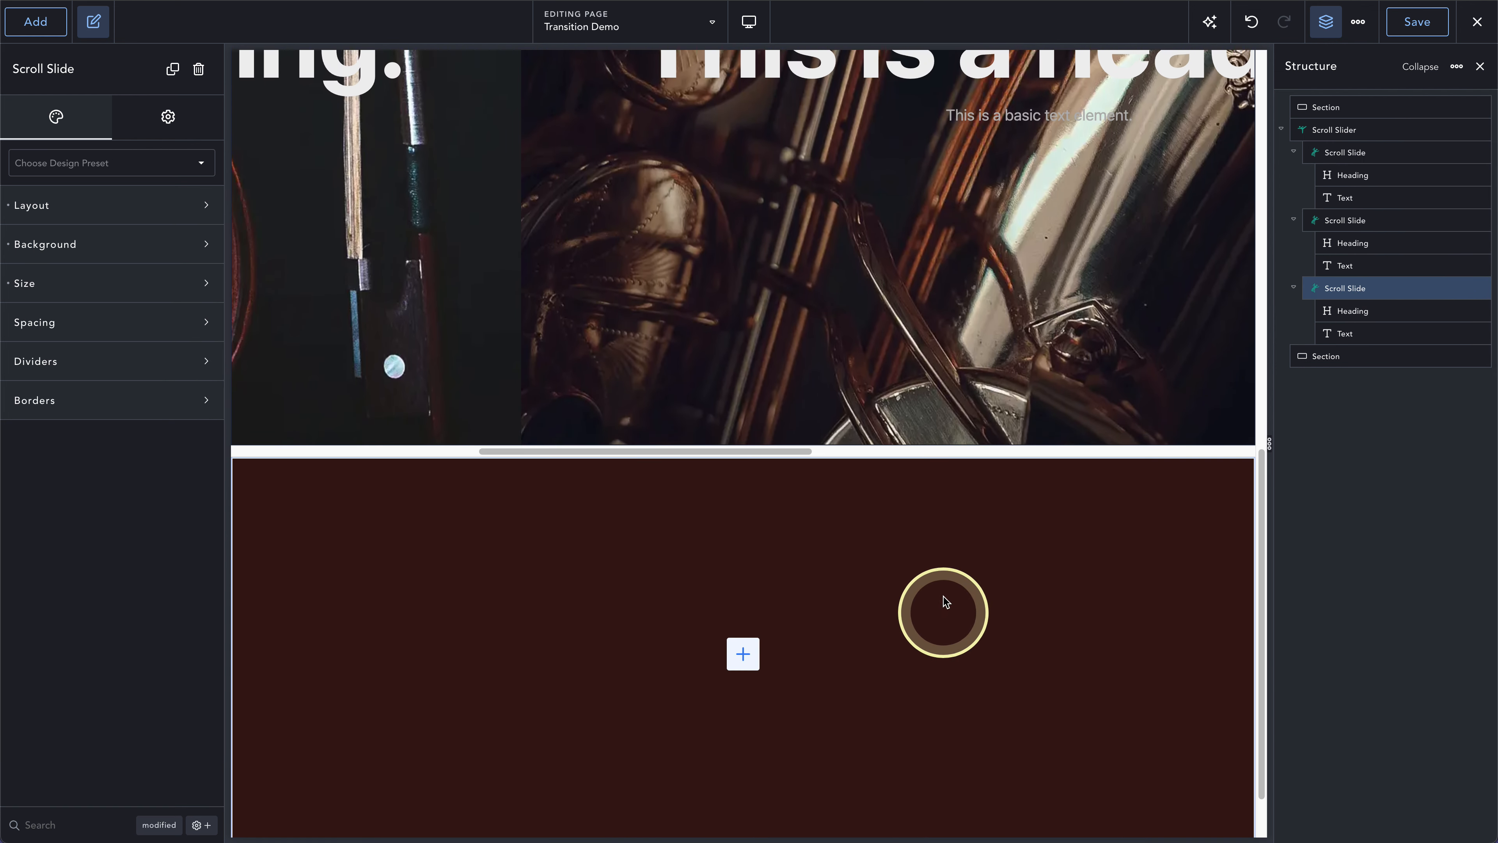
click(858, 455)
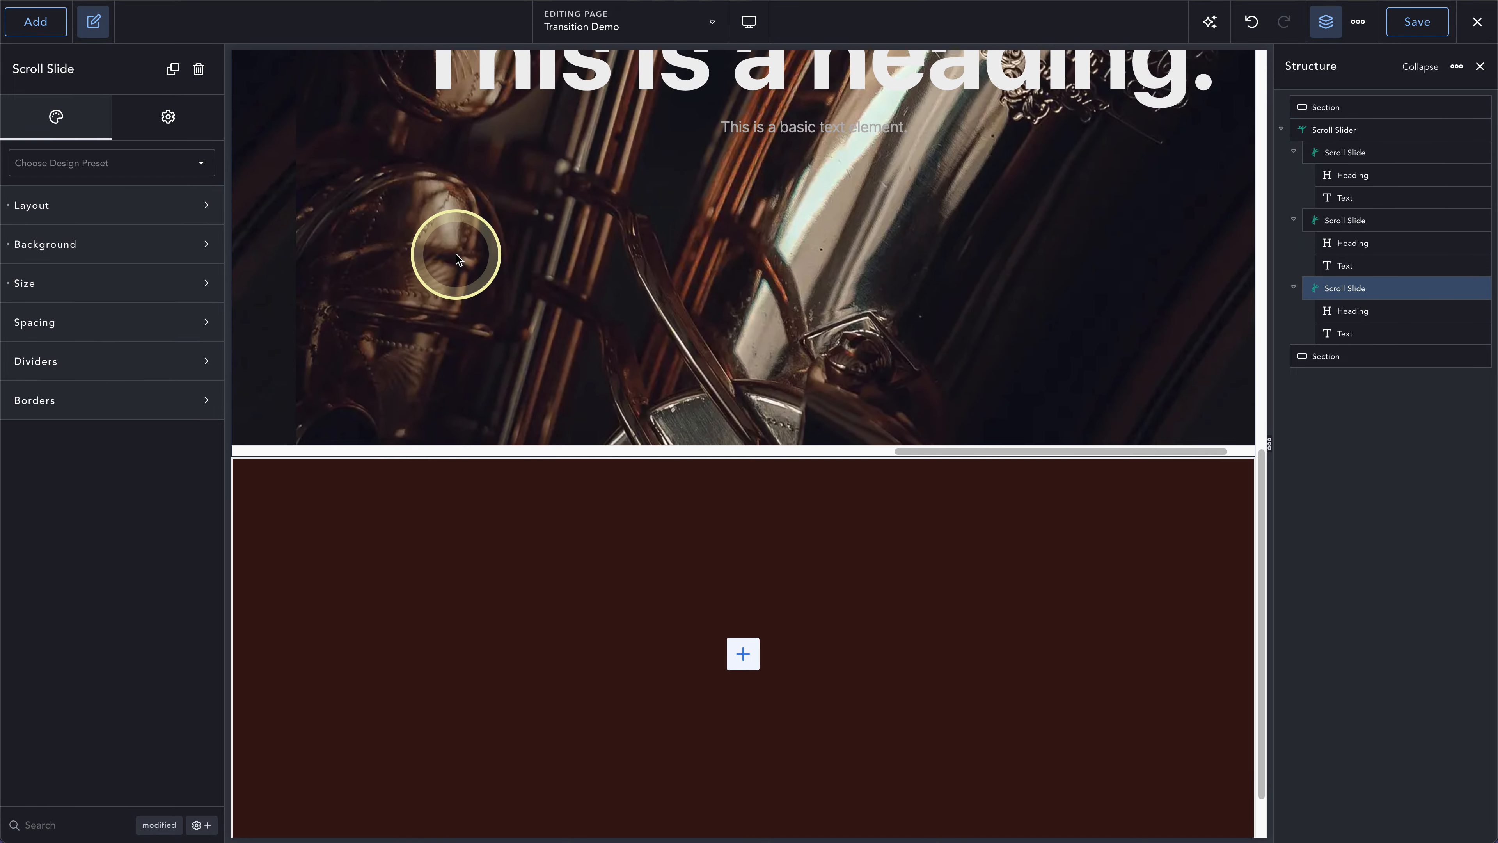
click(116, 253)
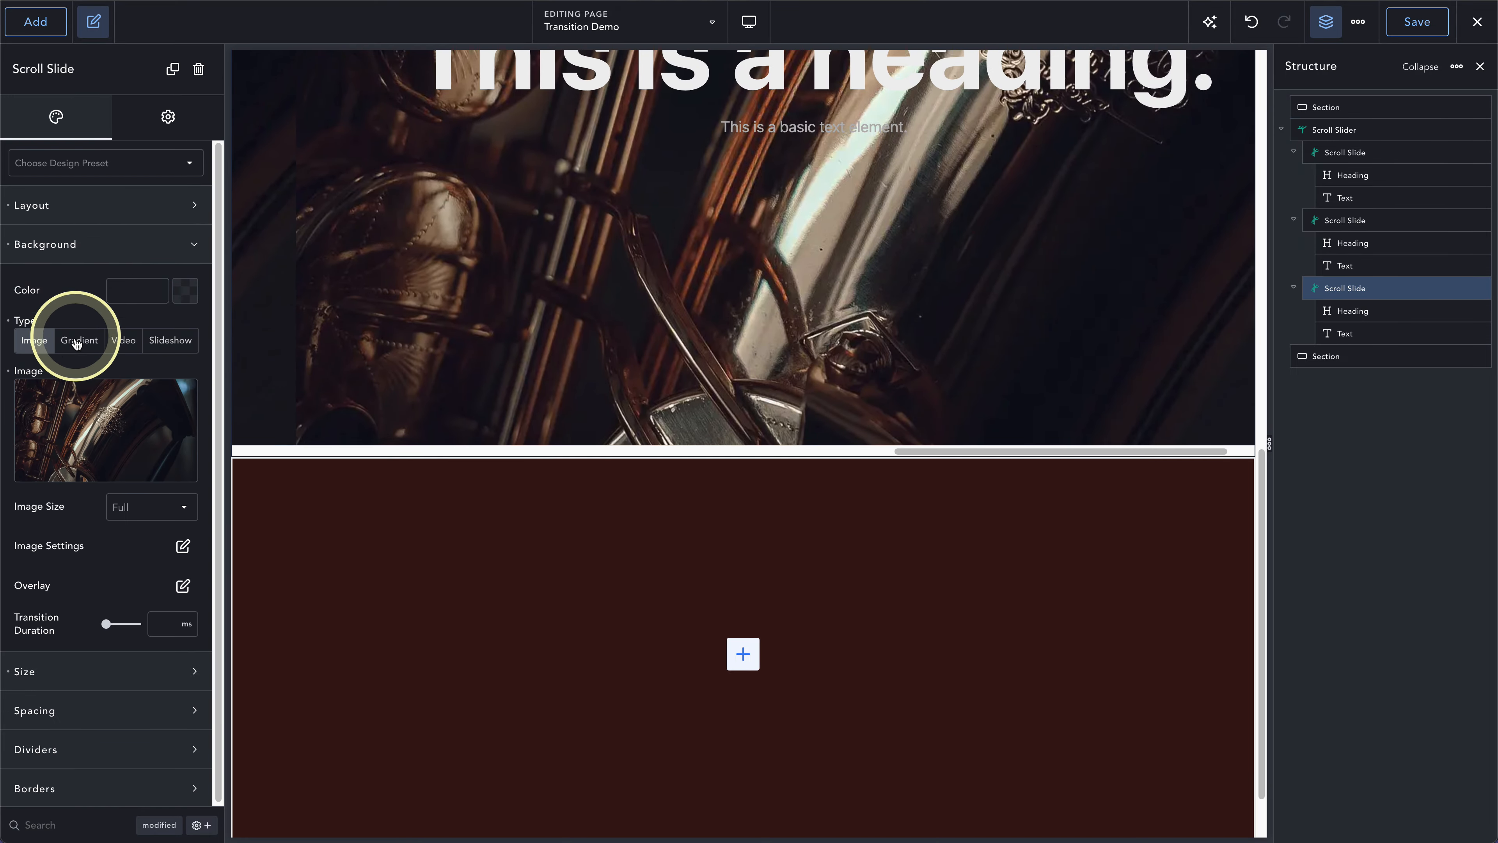
click(101, 426)
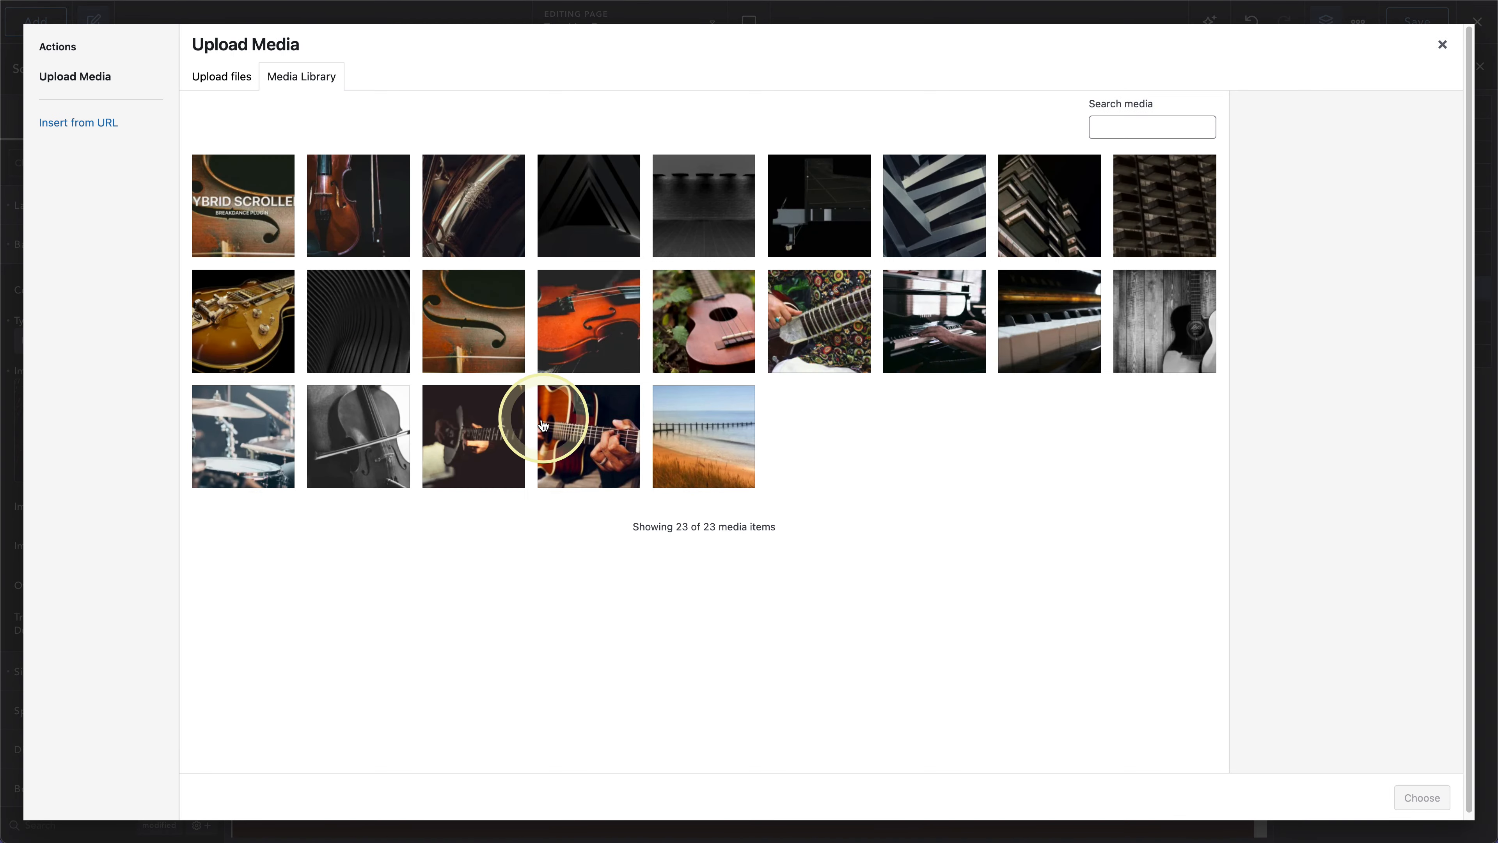
click(470, 443)
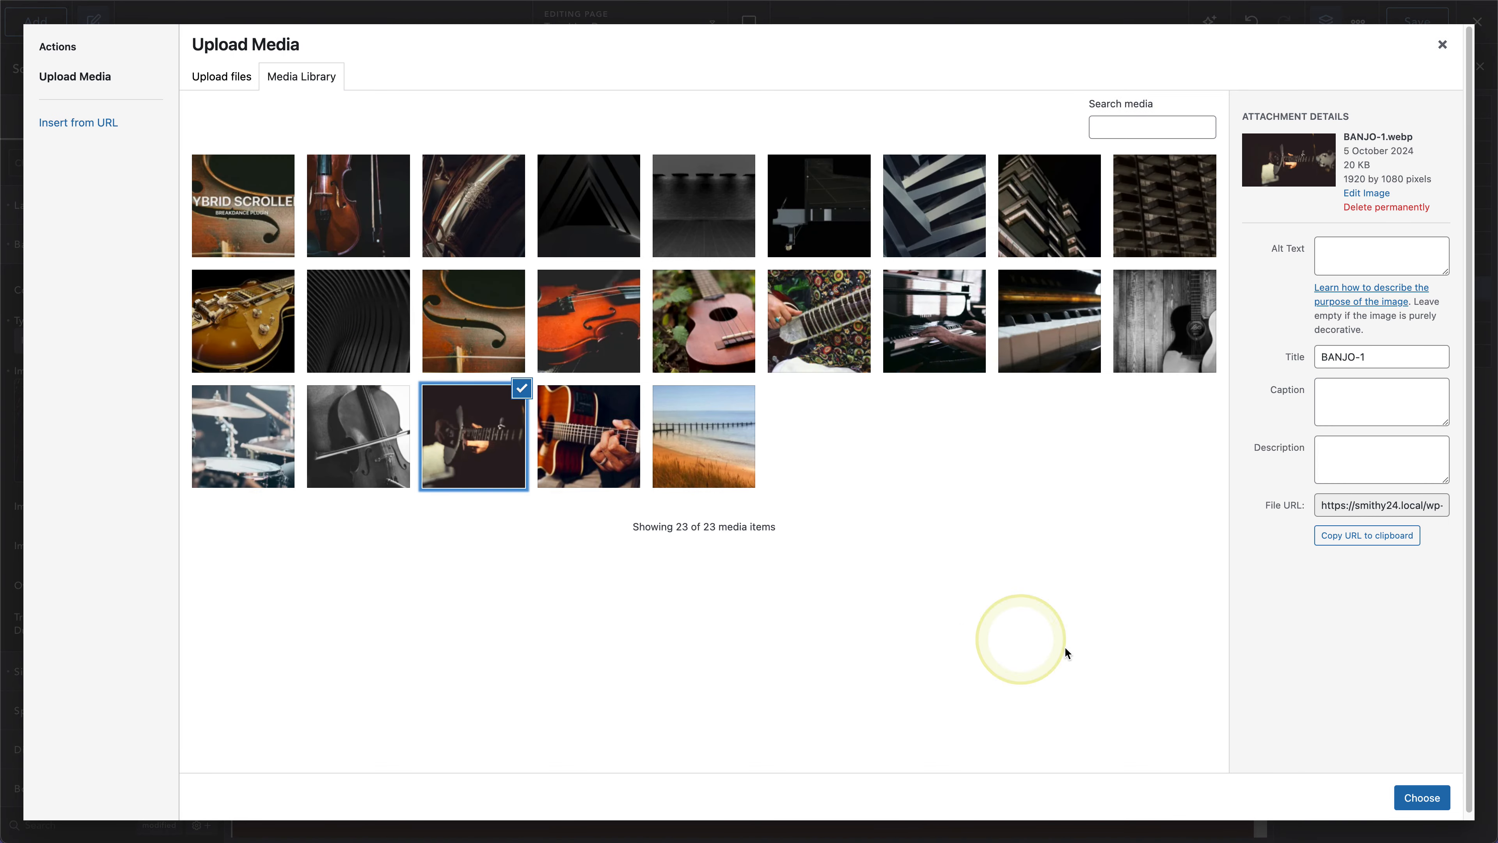
click(1422, 798)
- Review the banjo slide on the canvas and bring the slider preview back to the first slide
scroll(817, 294, up, 5)
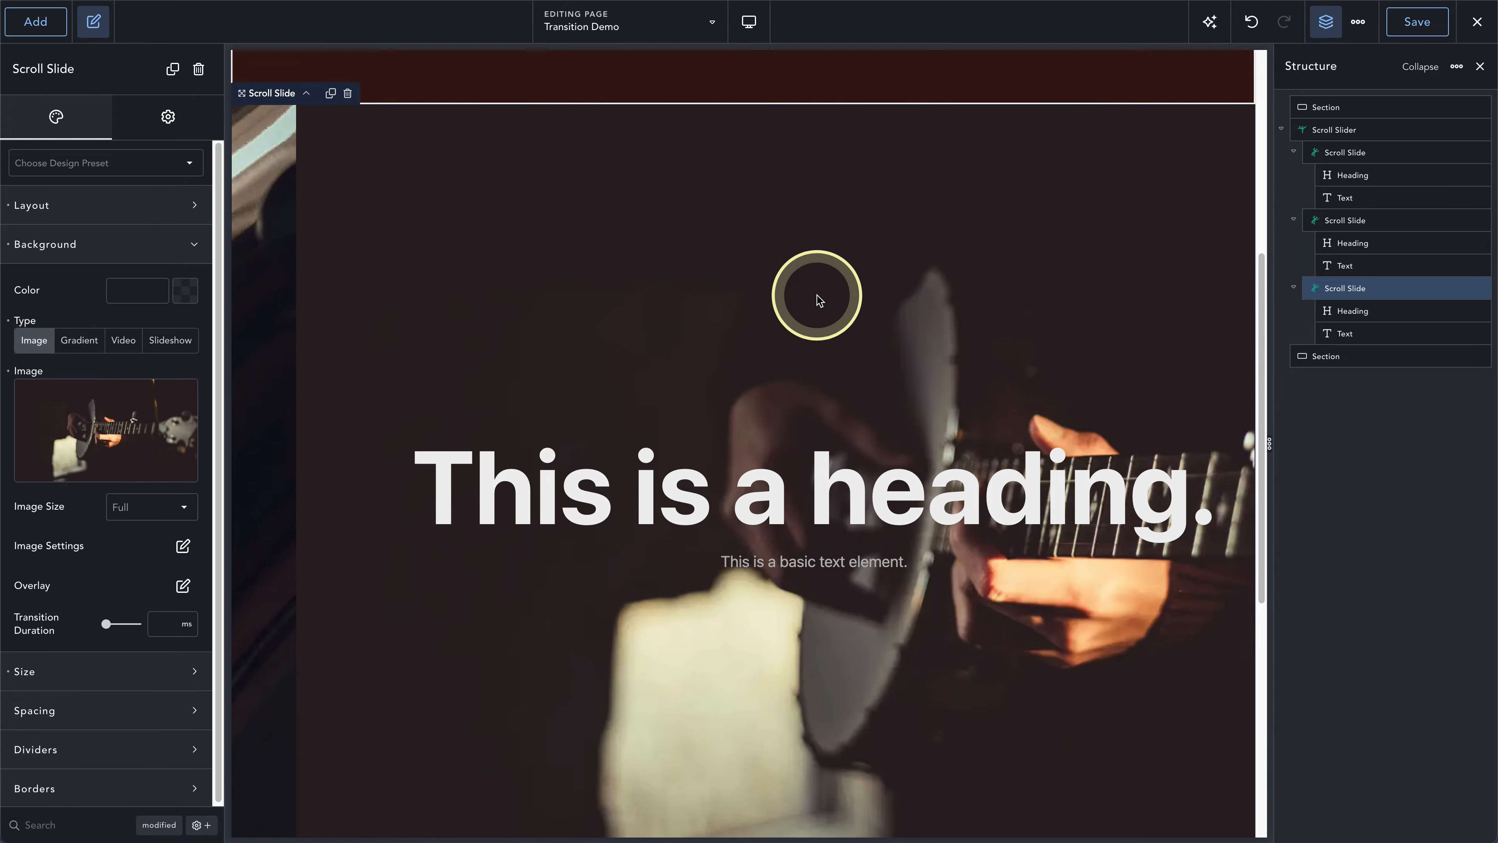
scroll(817, 295, down, 3)
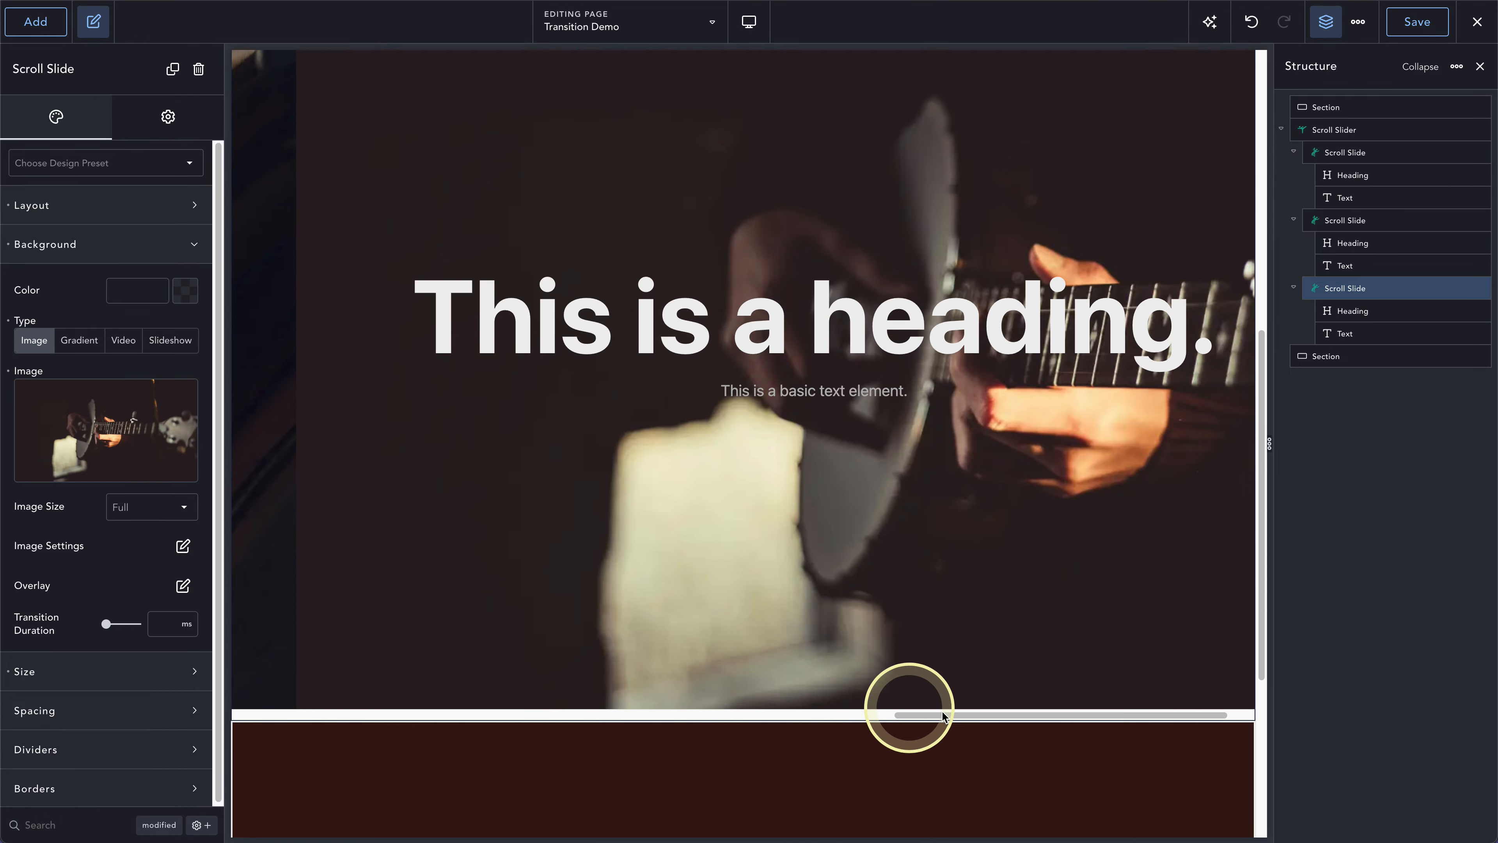
drag(942, 716, 278, 715)
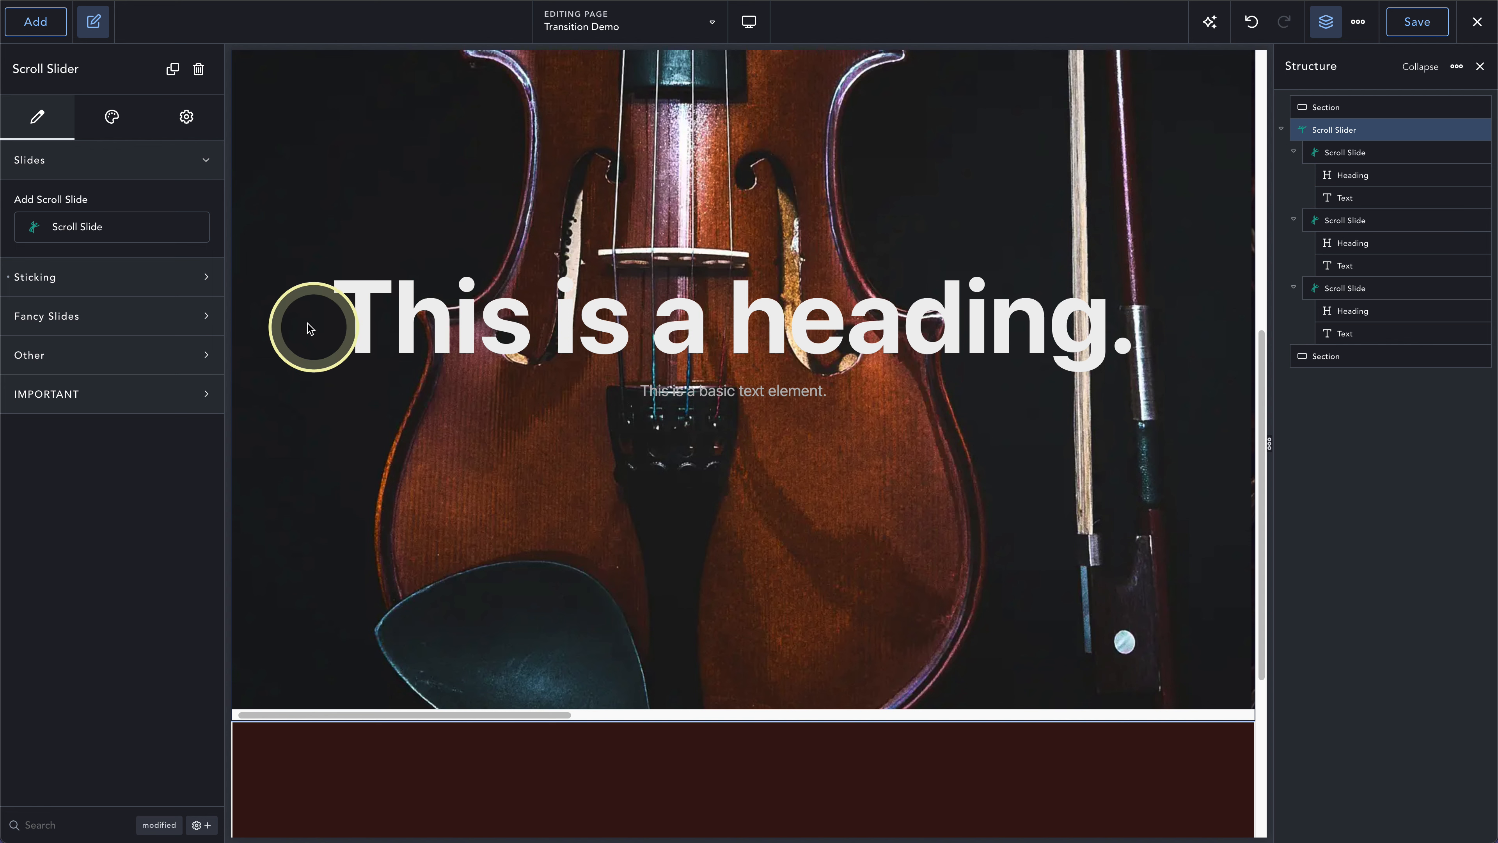
- Try a container width of 600 px on the first scroll slide, and clear that width again
click(1339, 150)
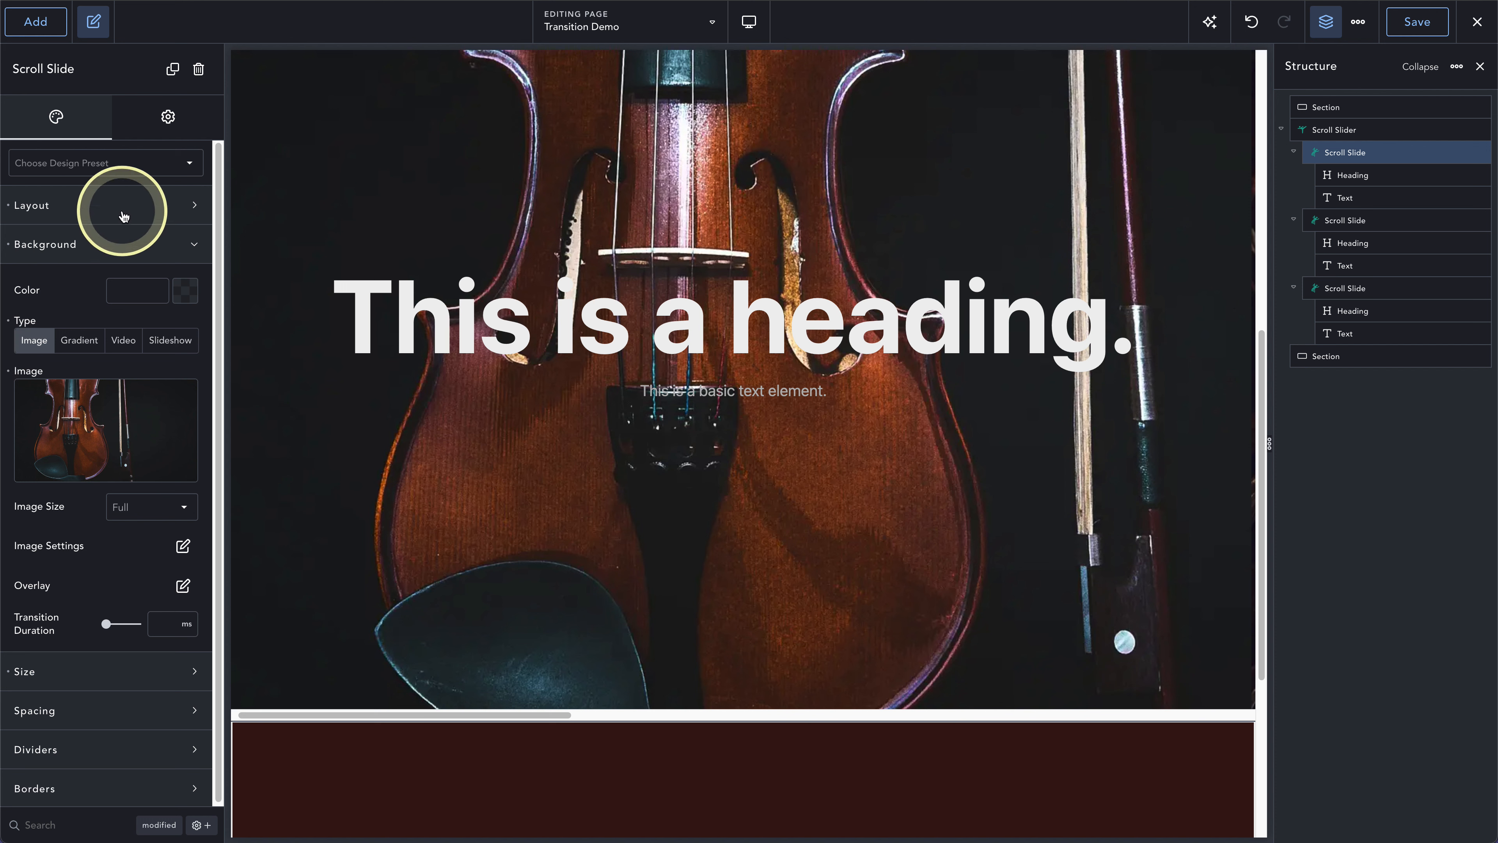
click(106, 674)
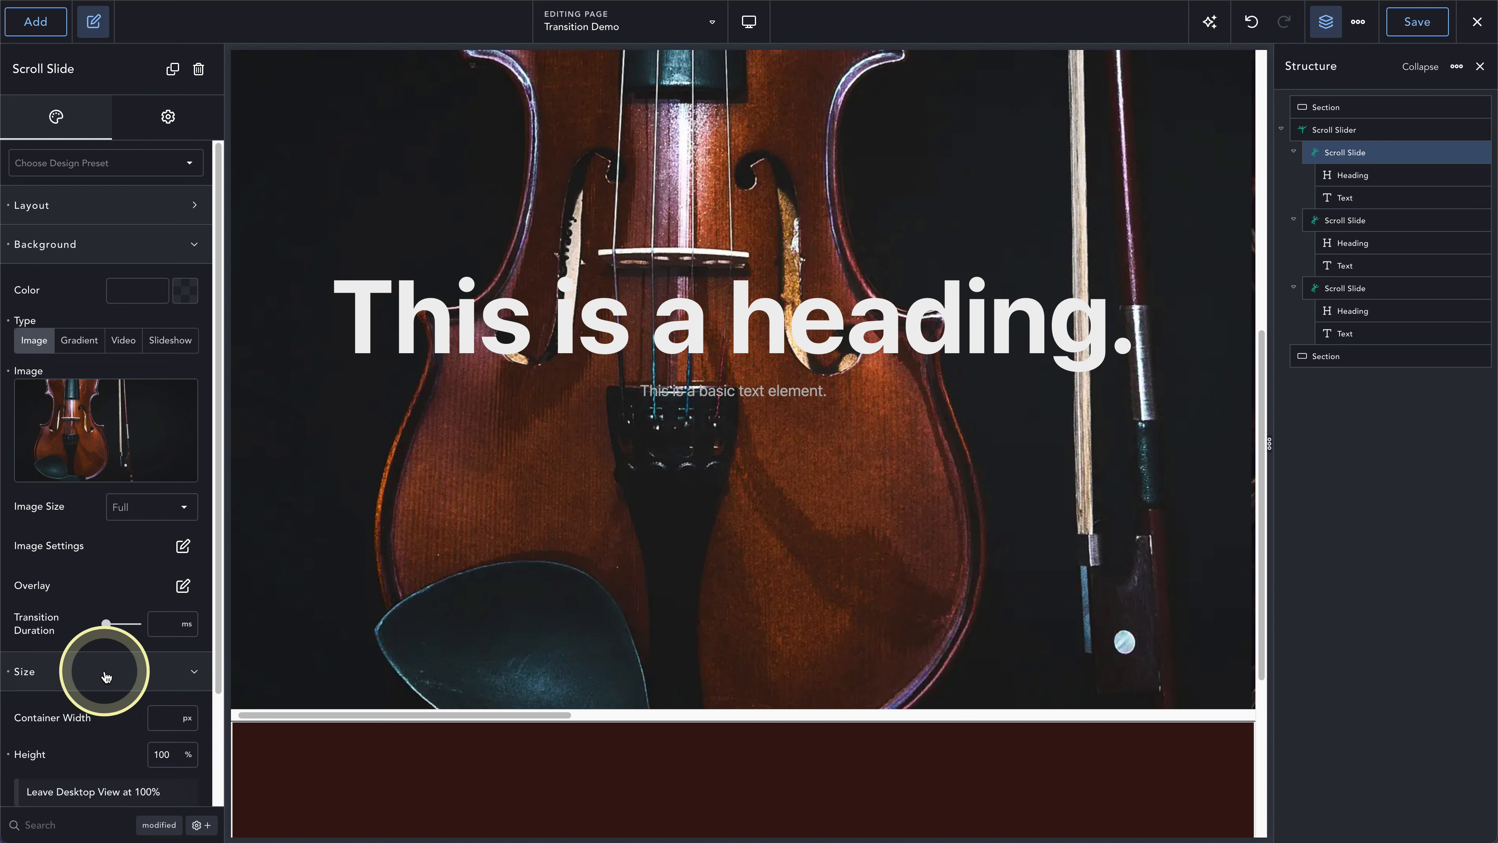
scroll(106, 676, down, 3)
click(165, 586)
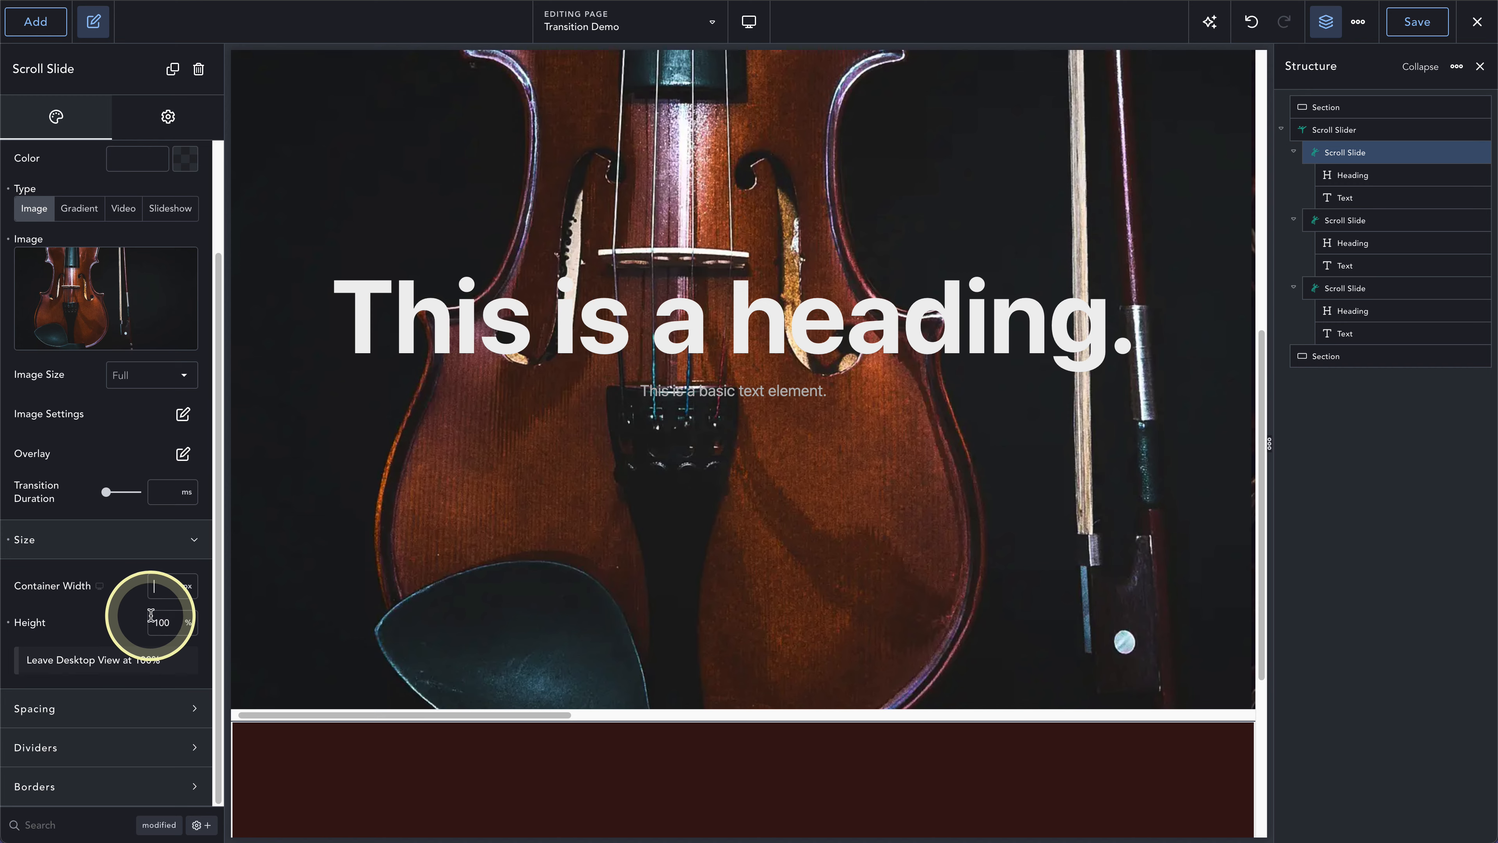
text(600)
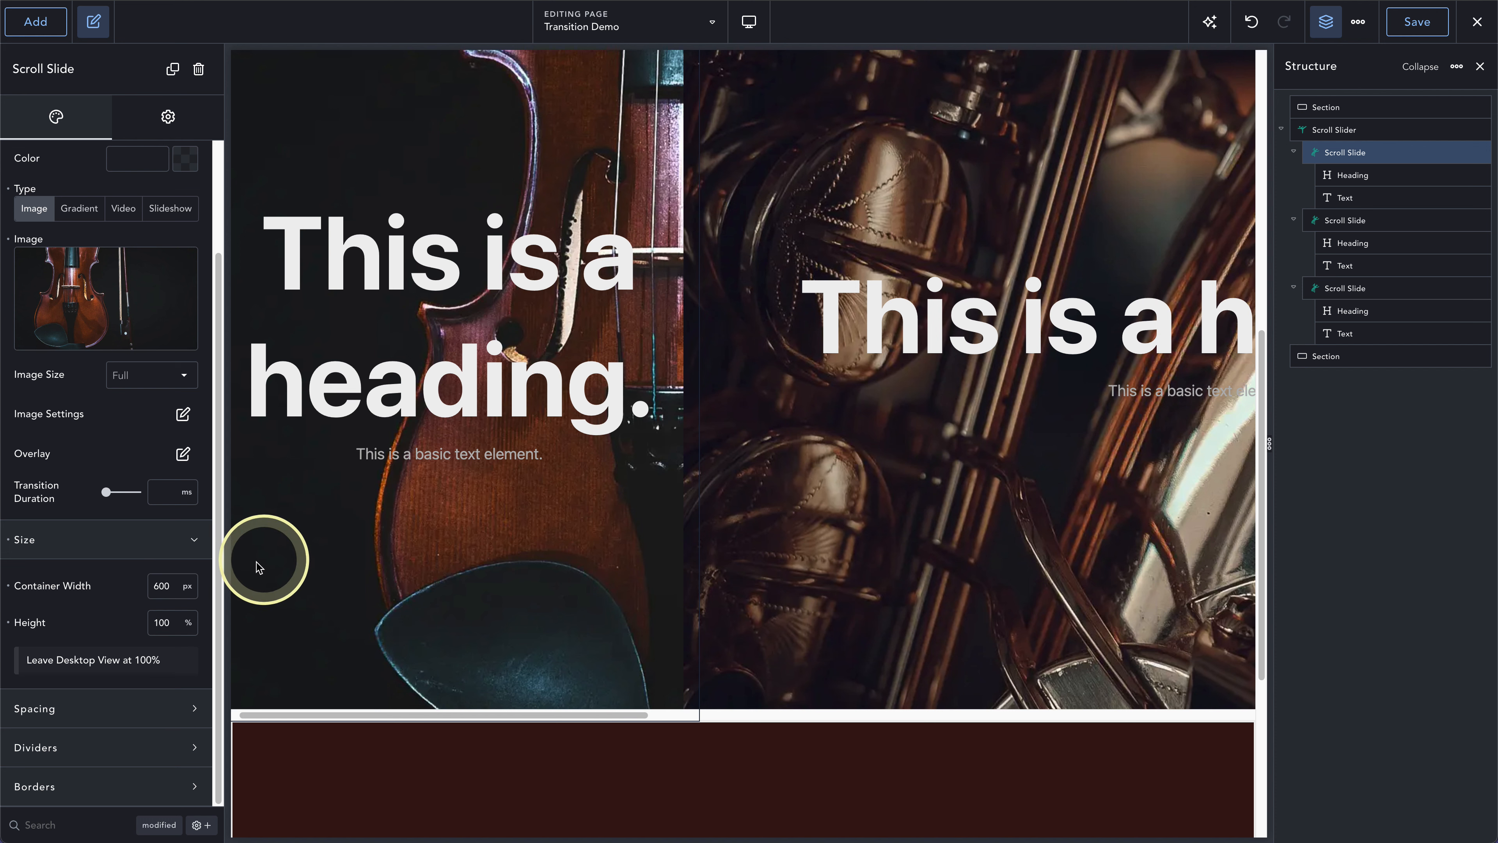
click(8, 586)
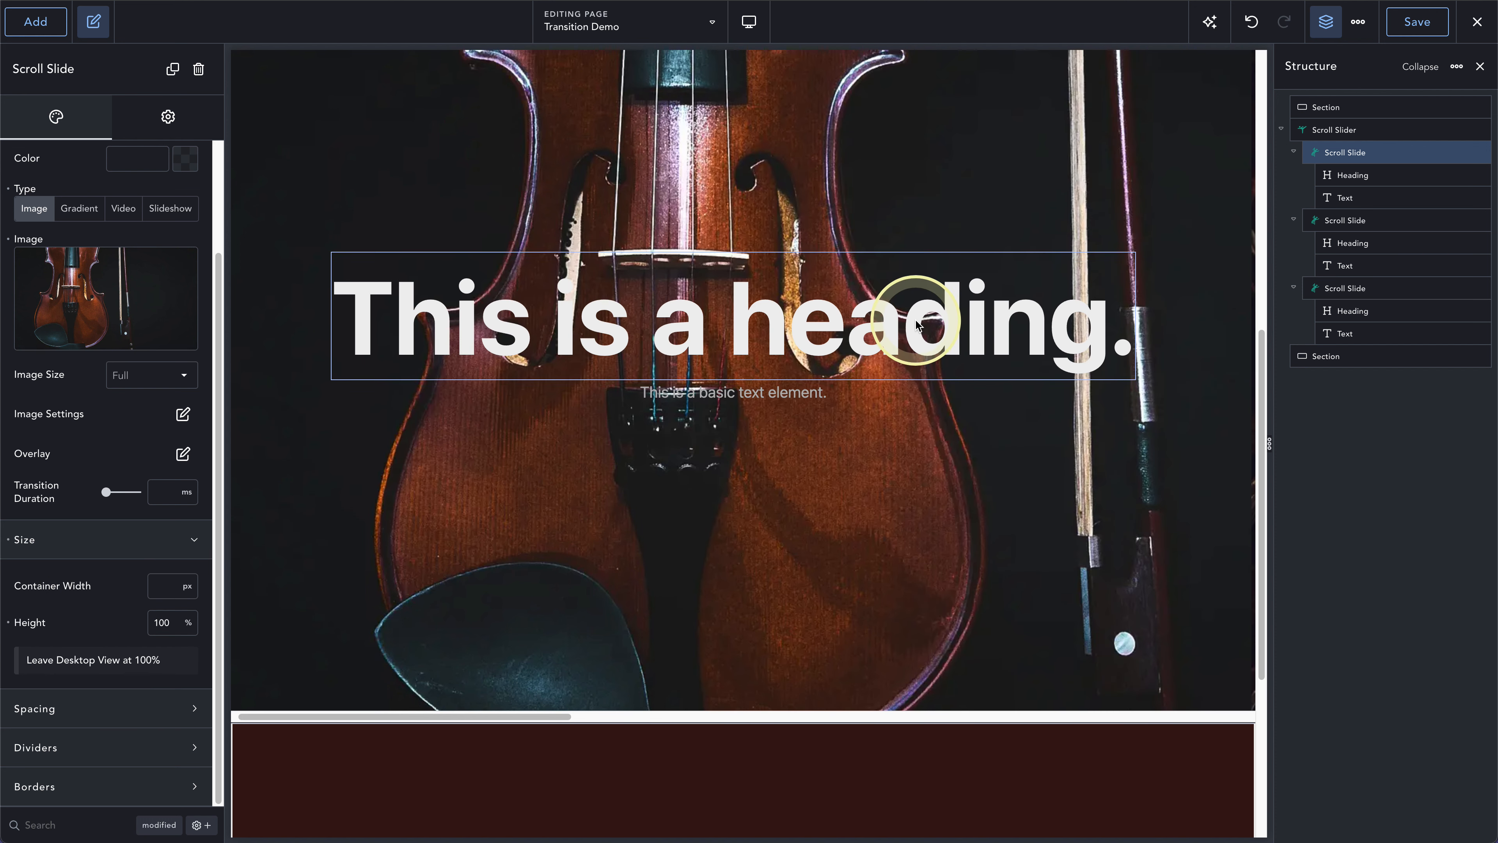
scroll(917, 325, up, 4)
scroll(918, 325, down, 3)
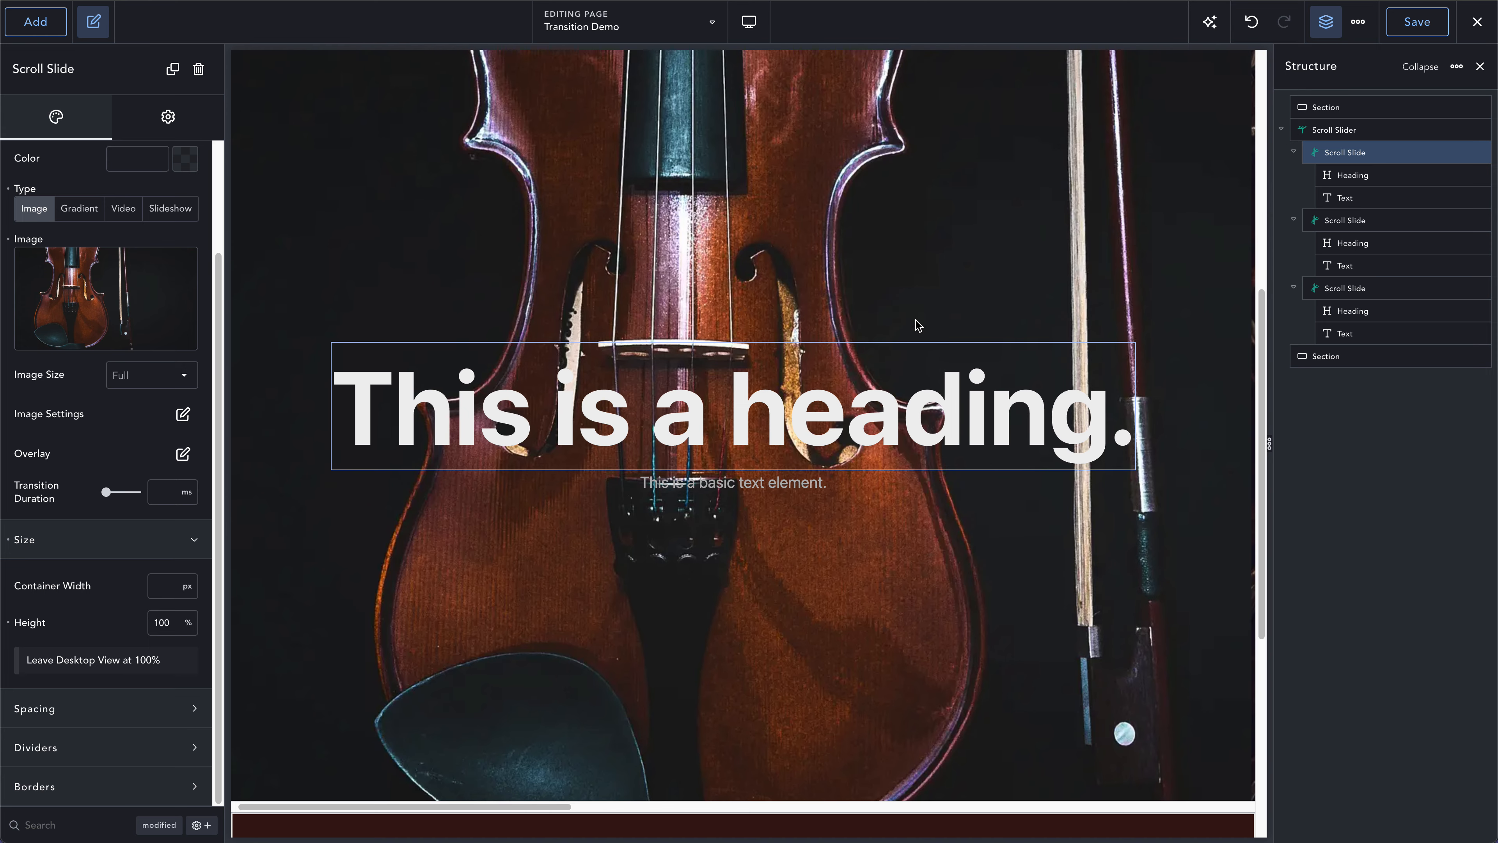
- Open the Sticking settings of the Scroll Slider element
click(1334, 130)
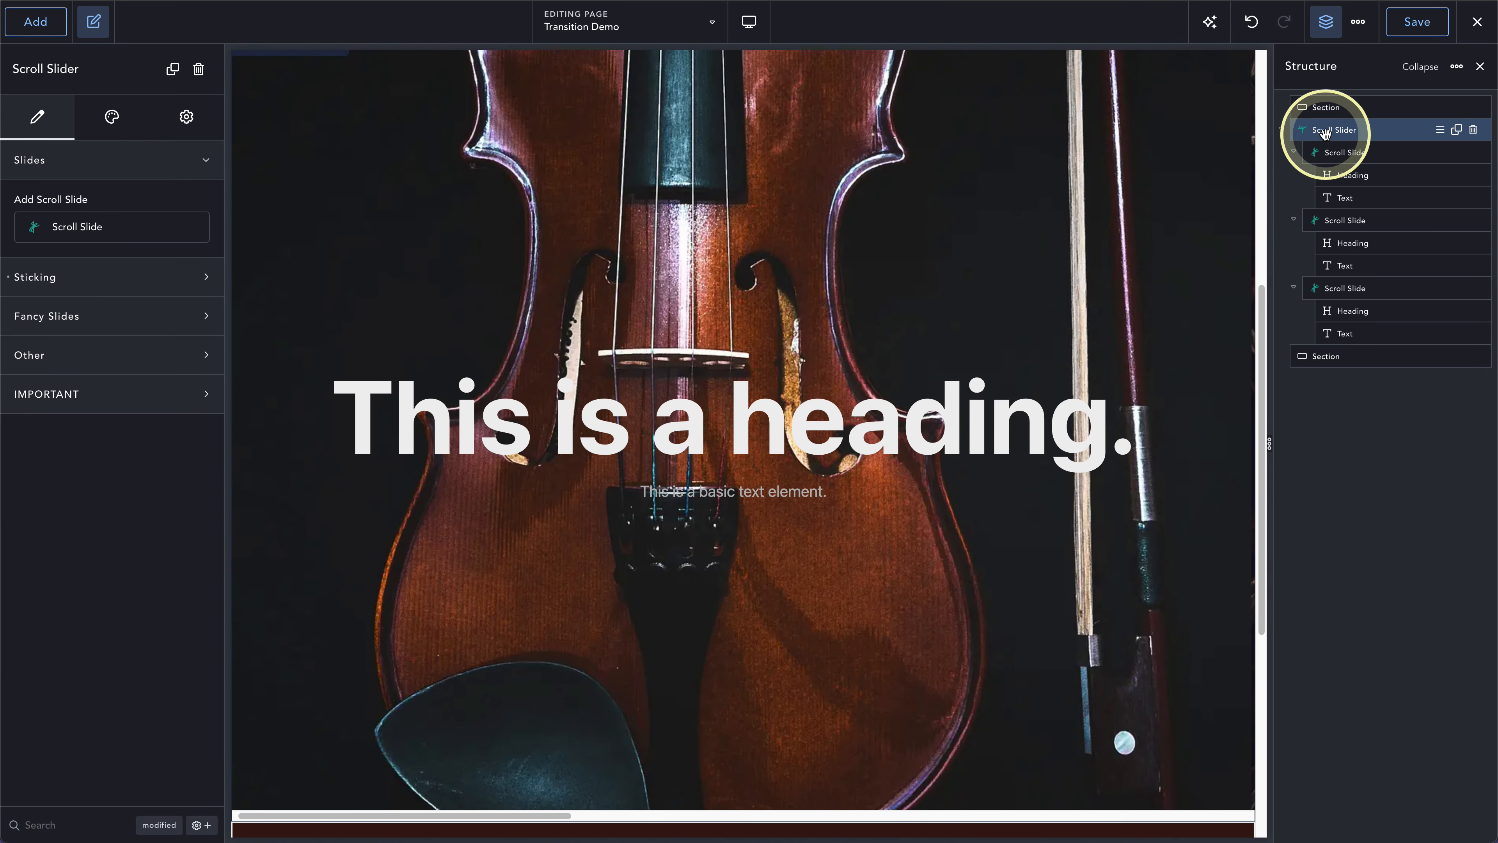
click(128, 277)
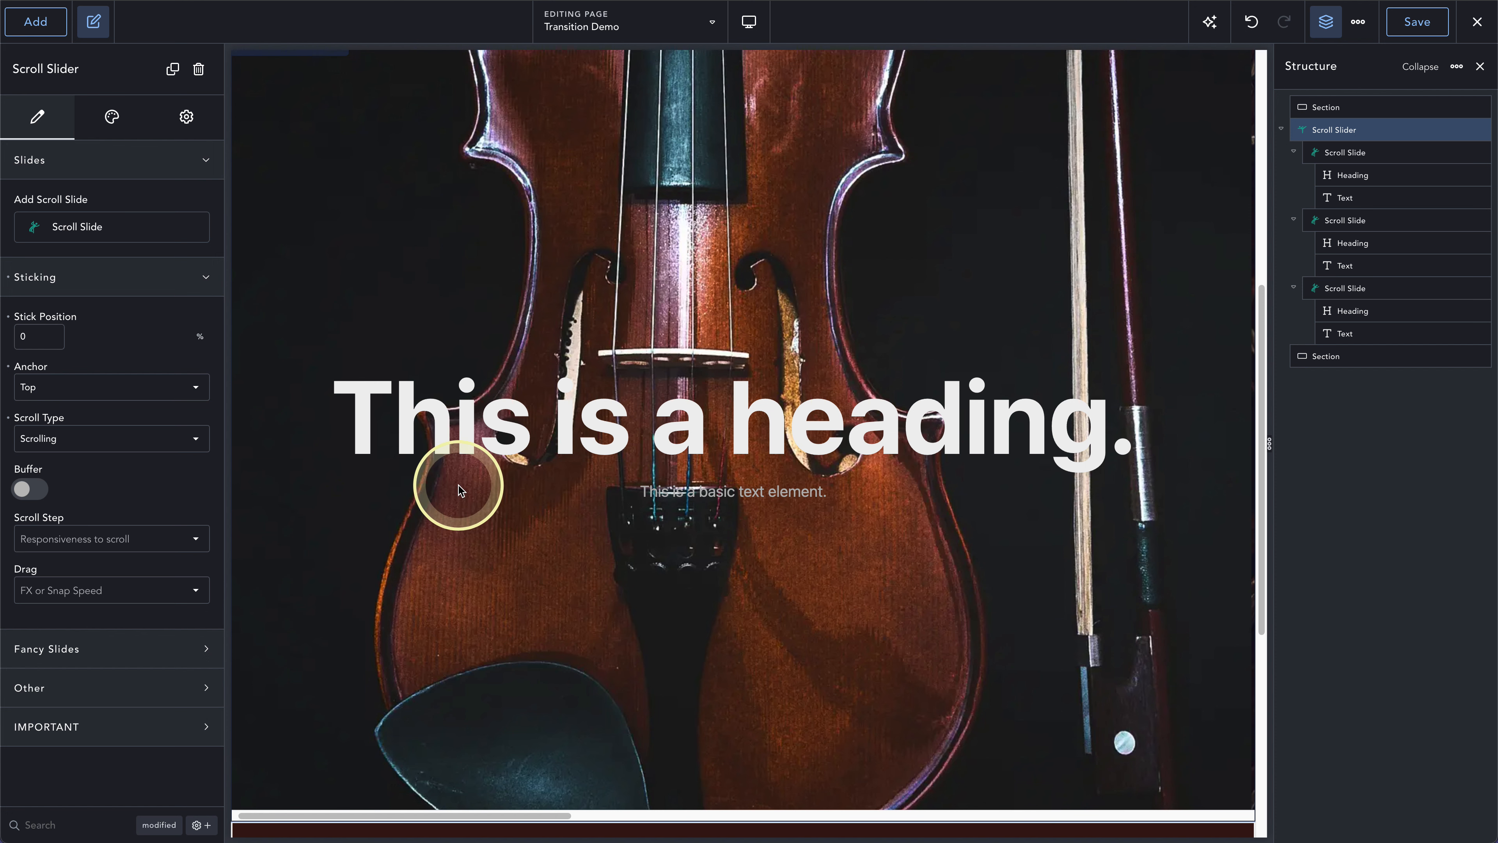
scroll(469, 493, down, 1)
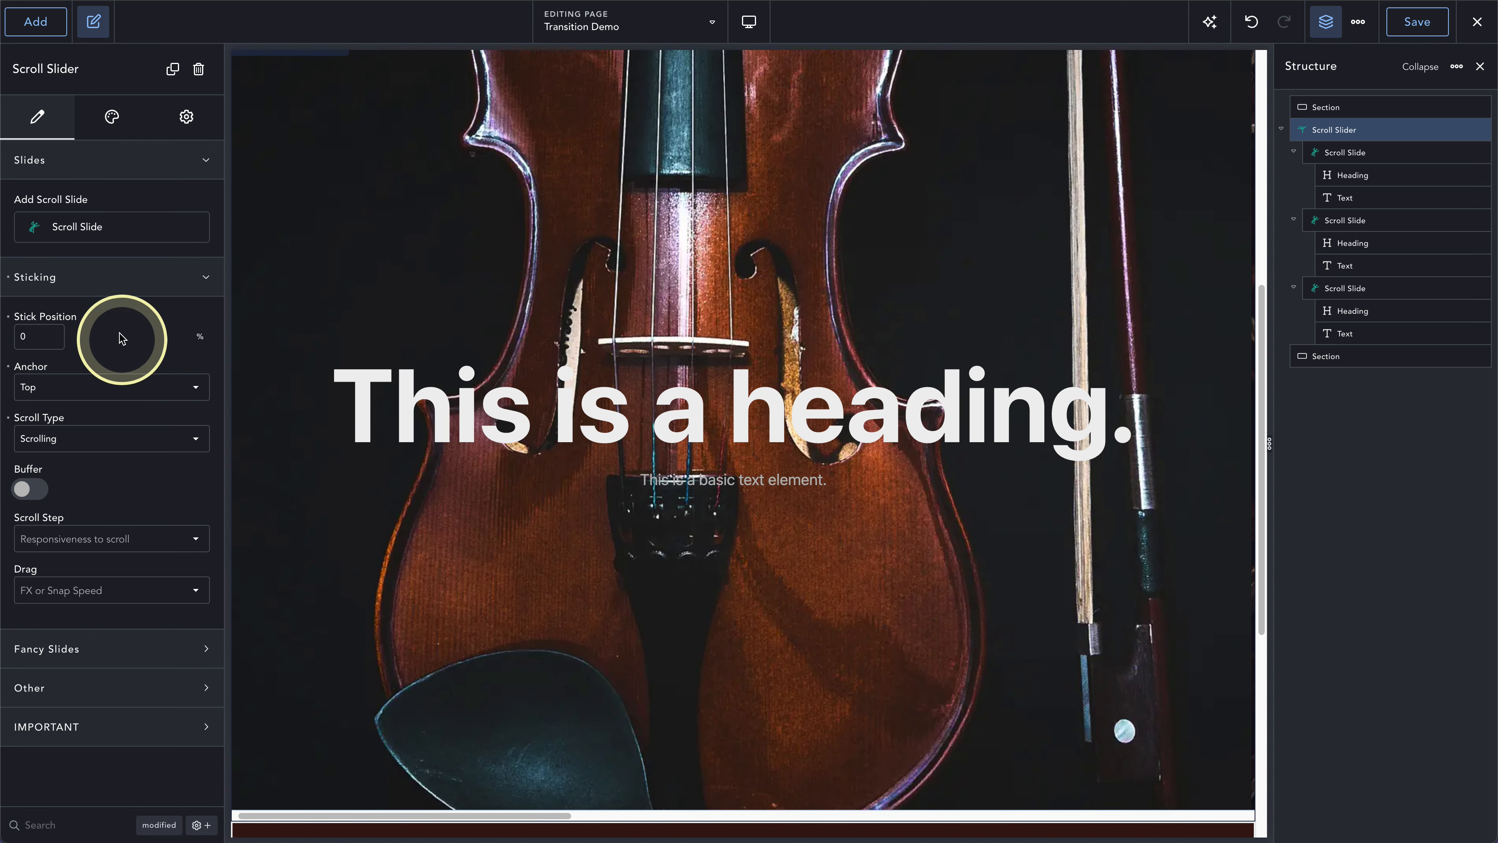
- Set the slider's stick position to 100% and its anchor to Bottom
double_click(41, 336)
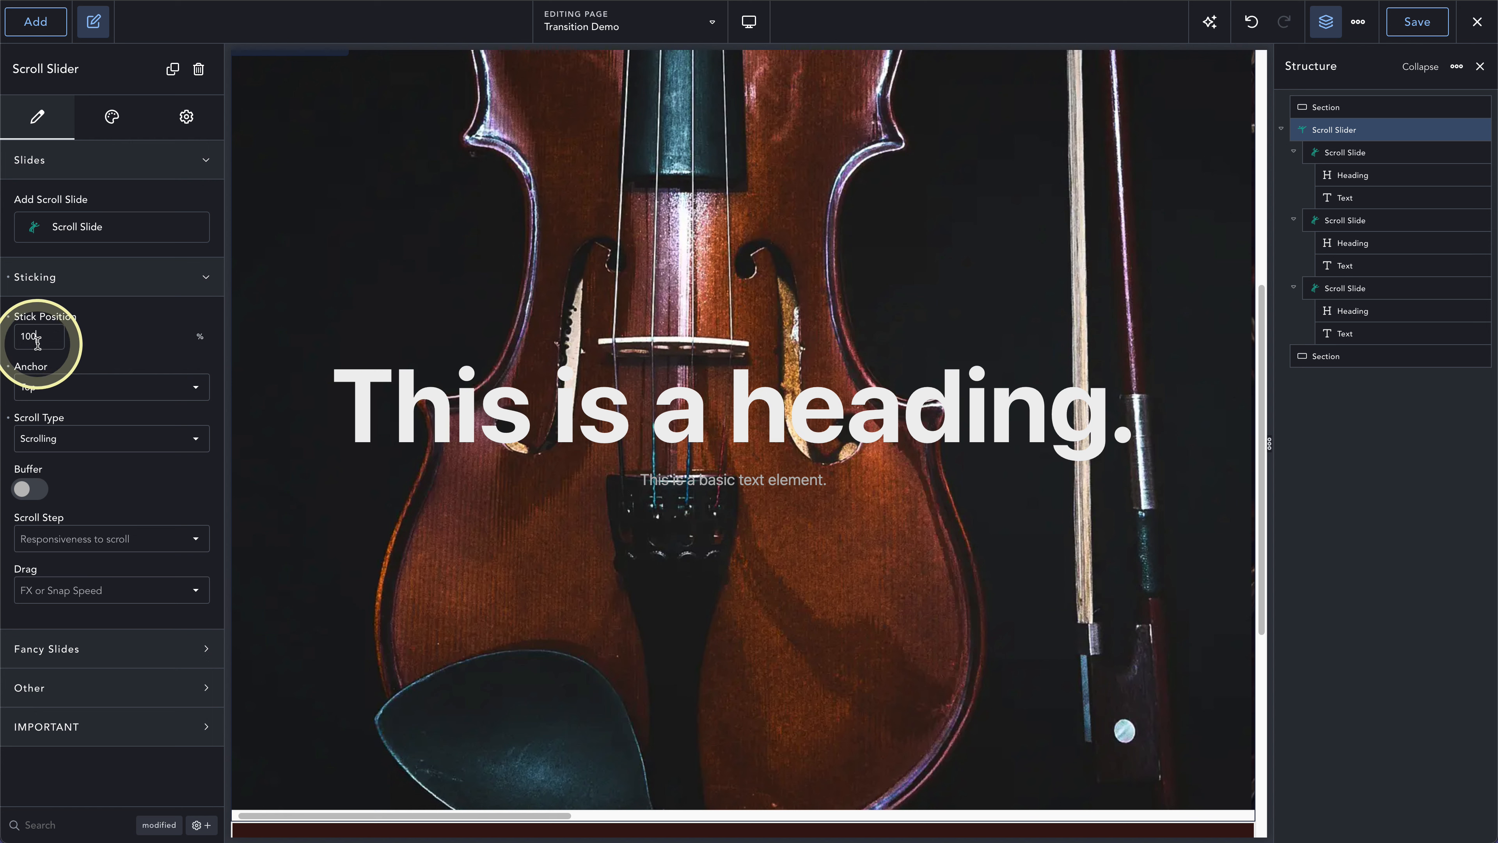
click(51, 388)
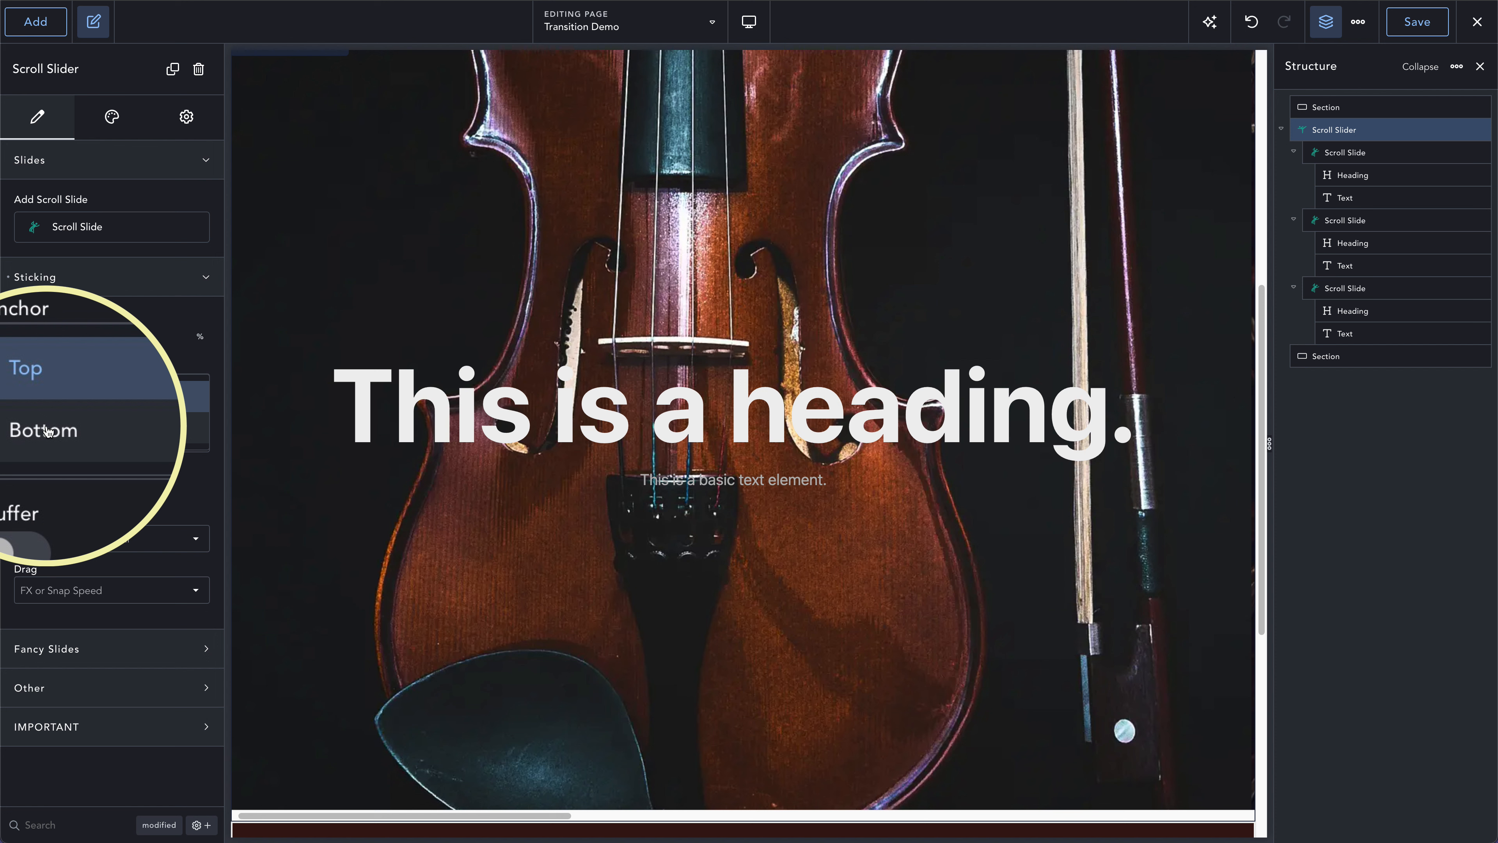
right_click(47, 428)
click(39, 430)
click(37, 431)
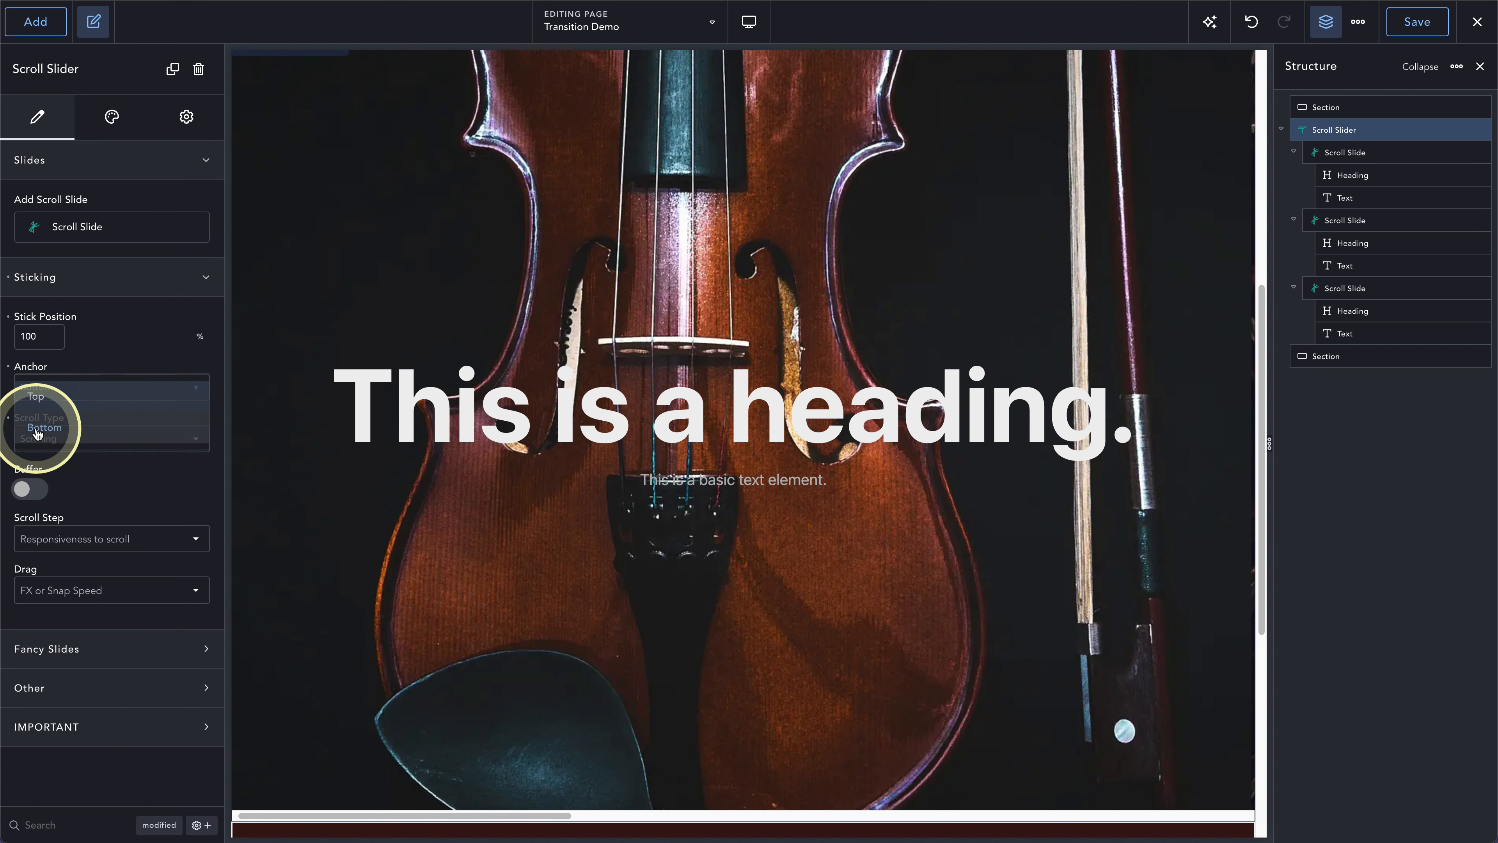
- Set the slider's stick position back to 0% and its anchor back to Top
click(59, 336)
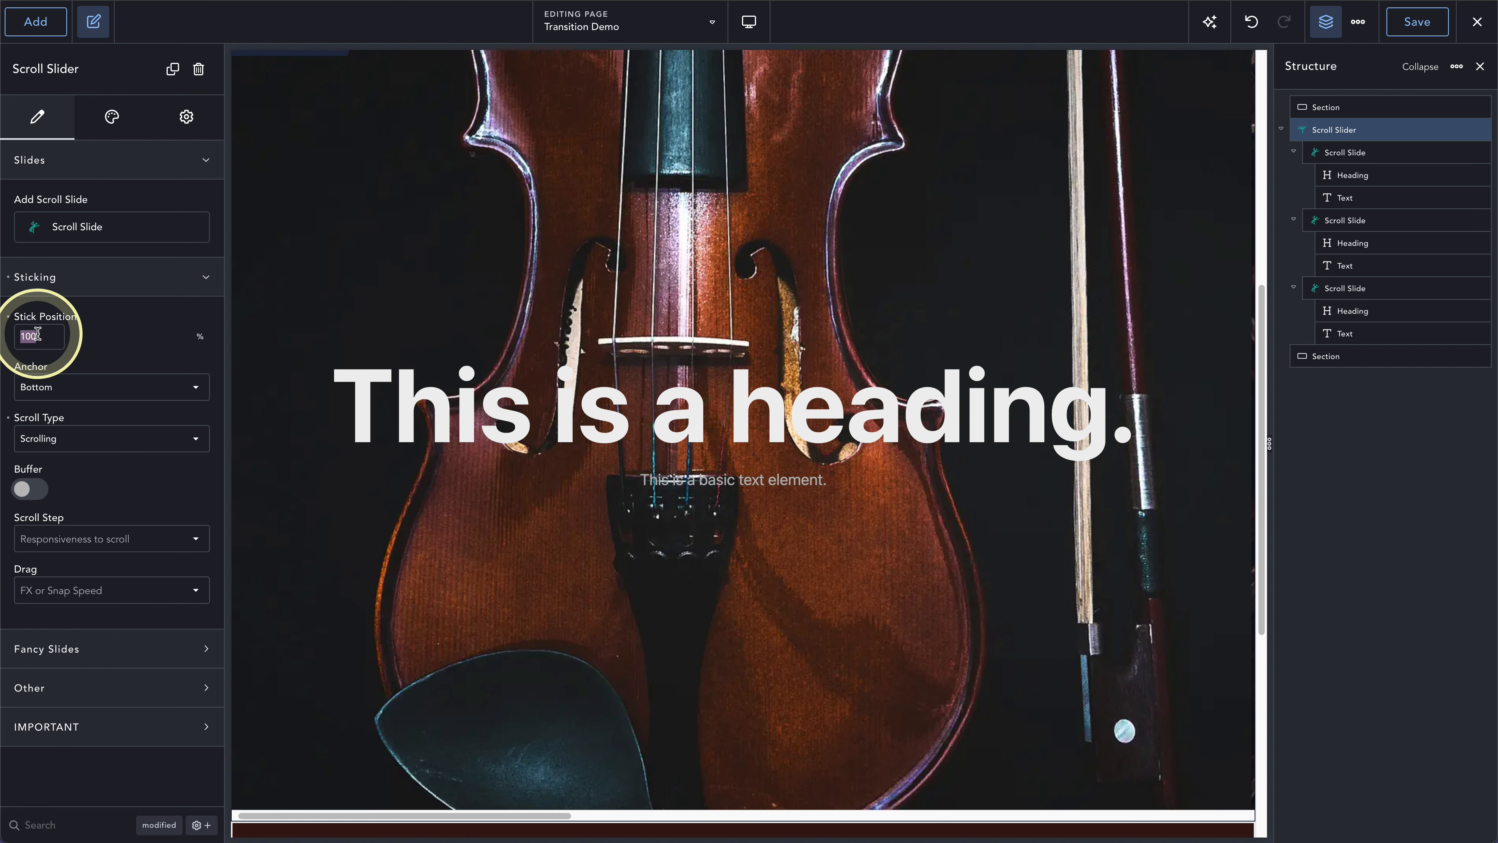
text(0)
click(47, 386)
click(47, 416)
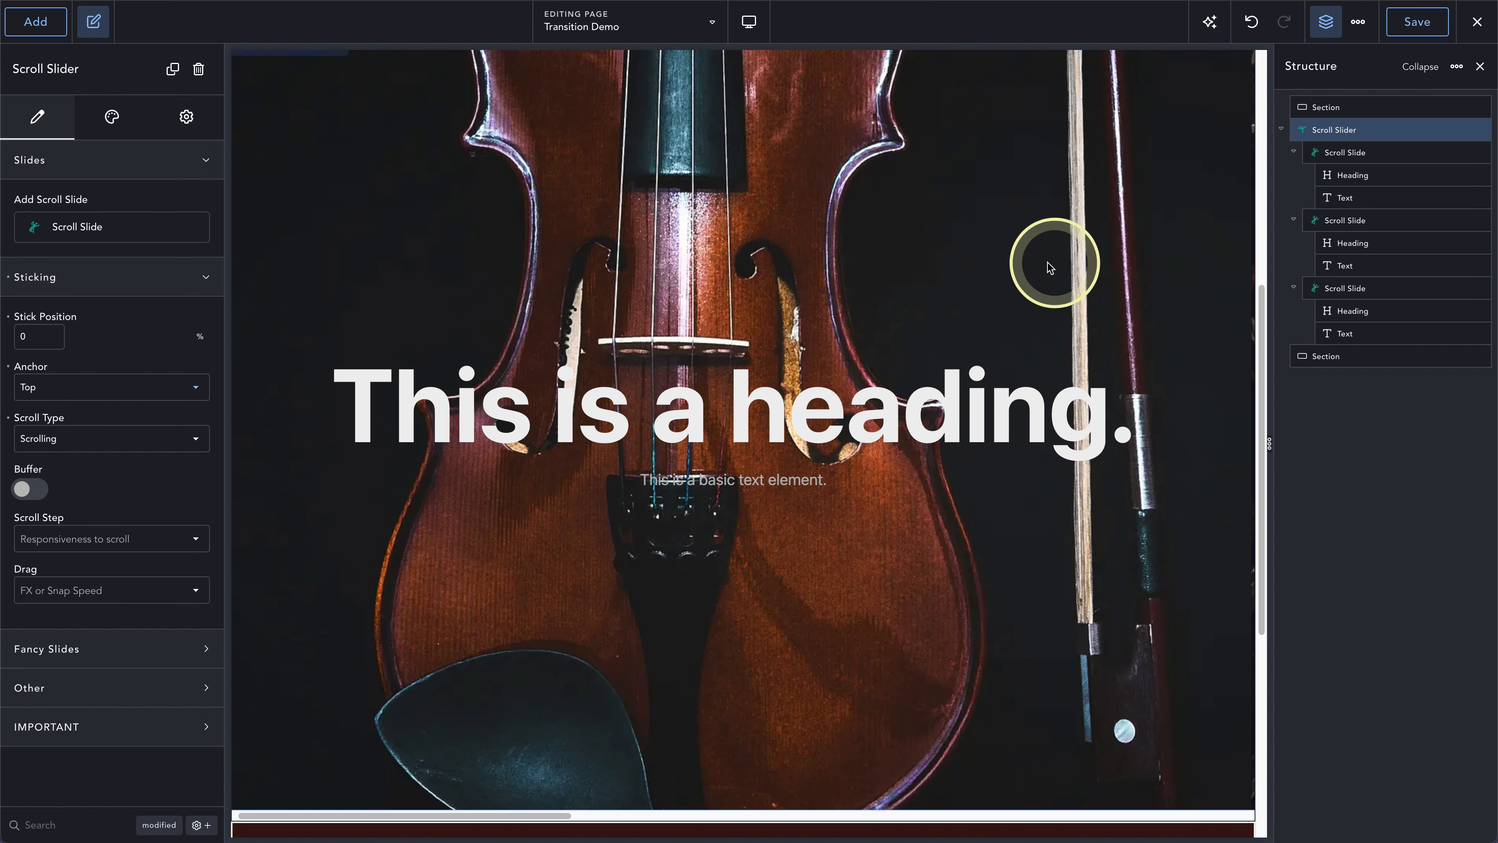
- Set the slider's scroll type to Effects Once and its effect type to UpDown
click(64, 444)
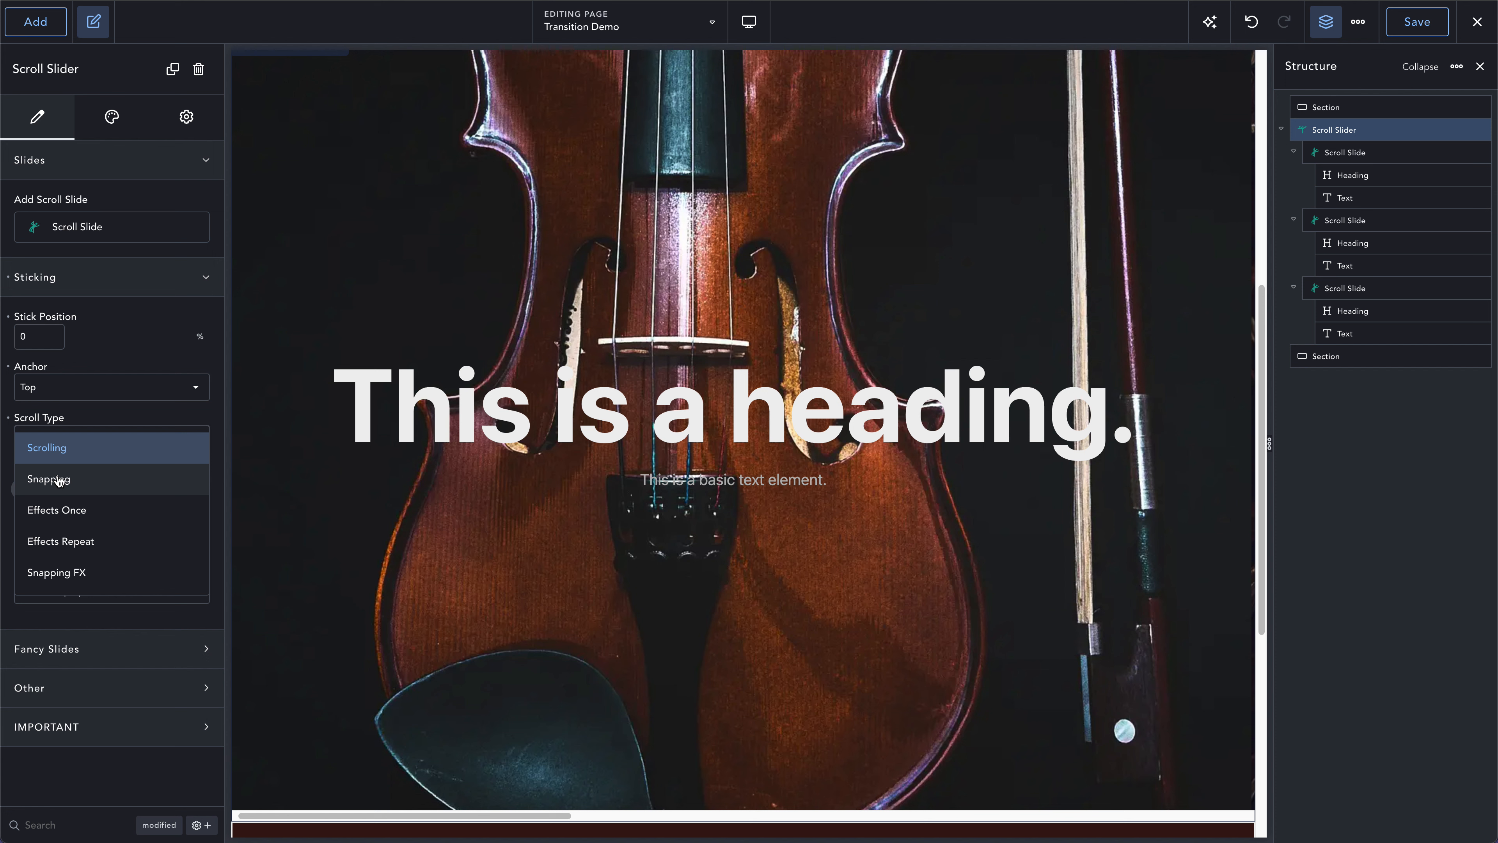
drag(59, 481, 56, 511)
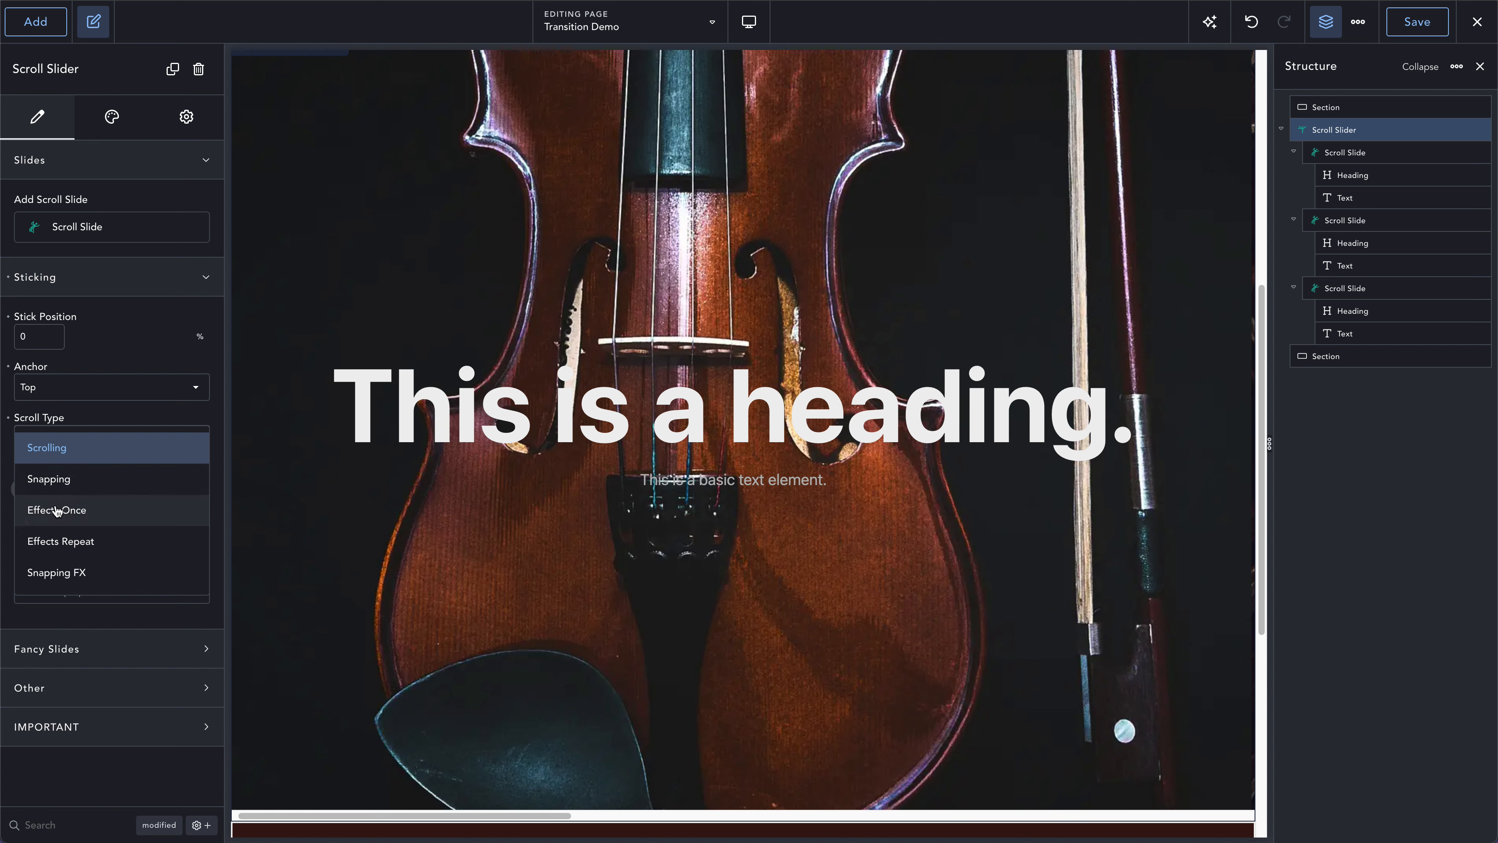
click(57, 510)
click(56, 490)
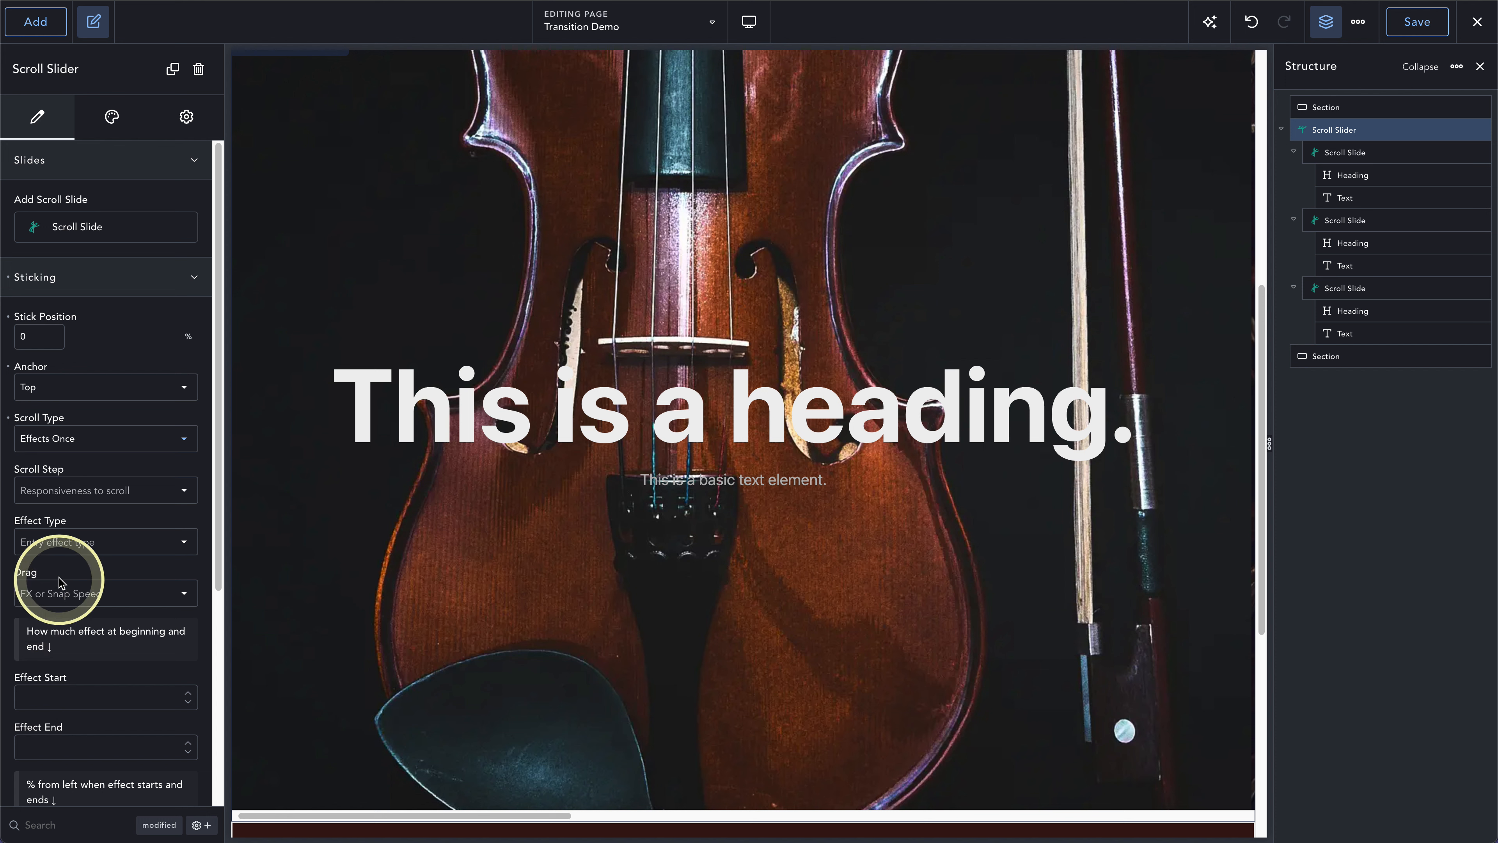
click(52, 541)
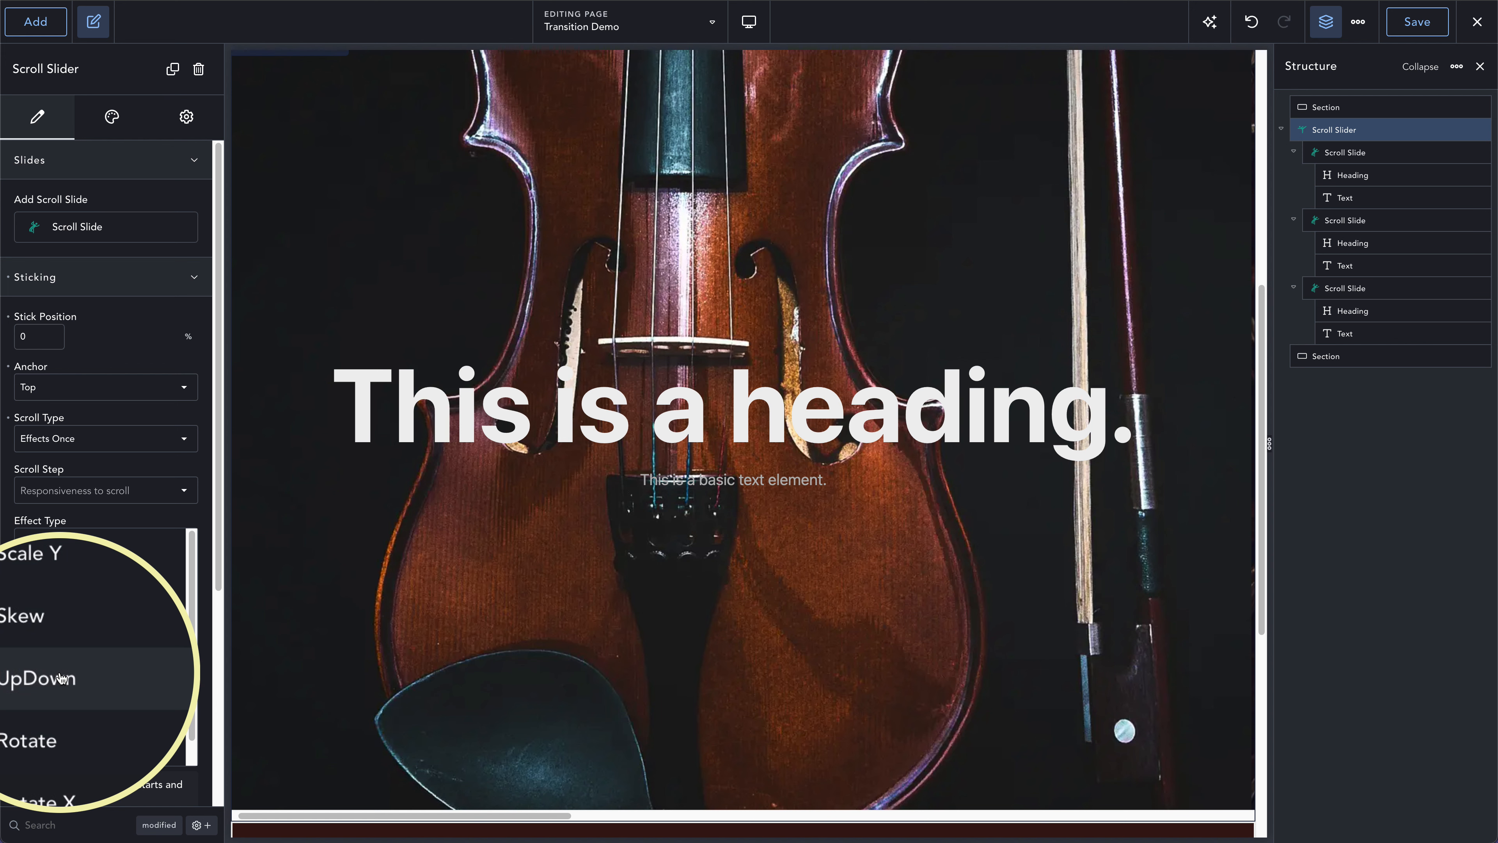
right_click(59, 676)
click(43, 680)
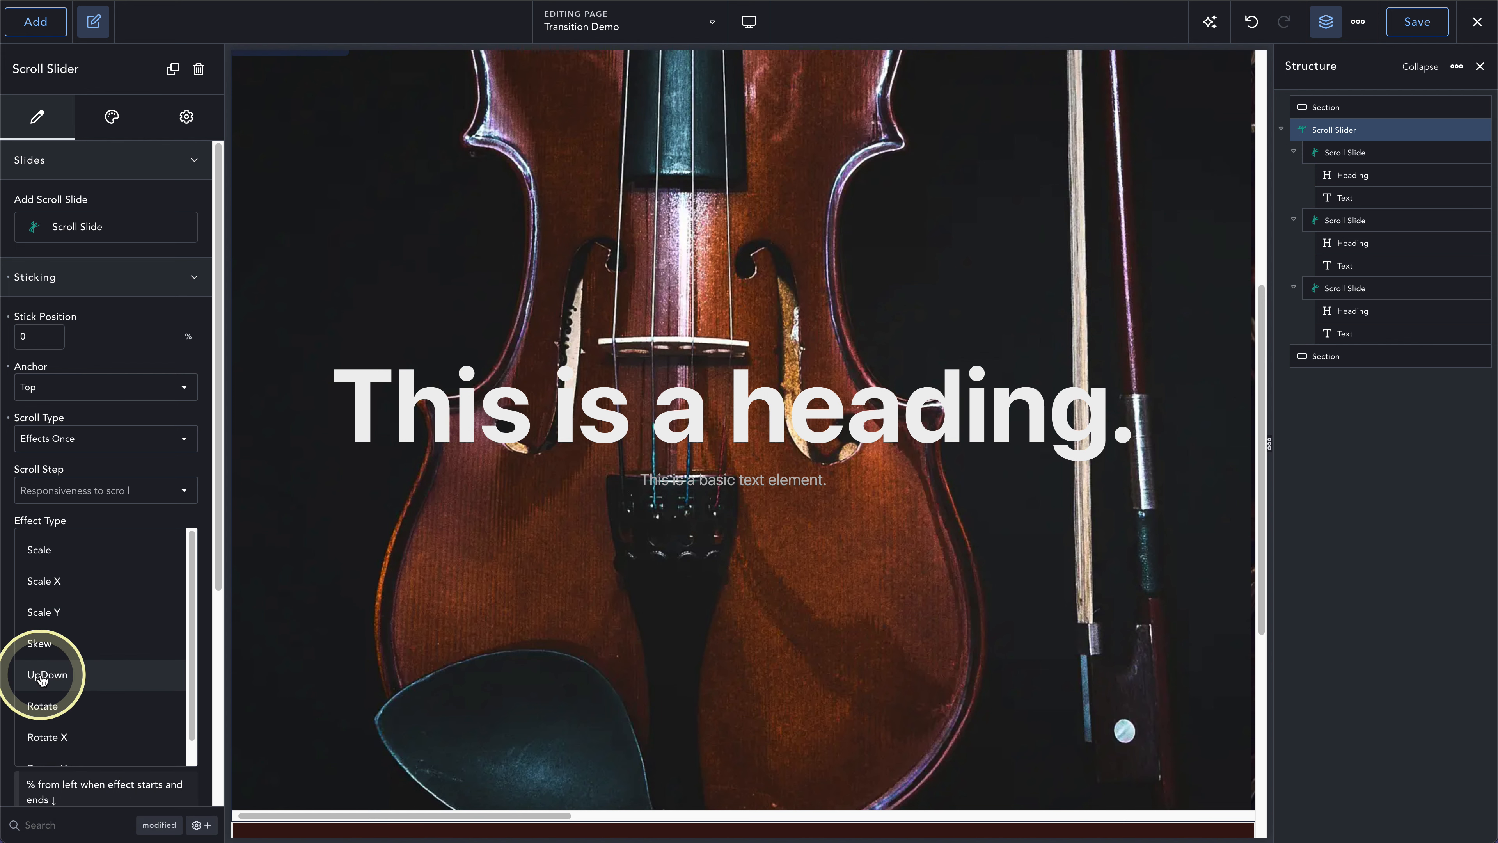
click(62, 674)
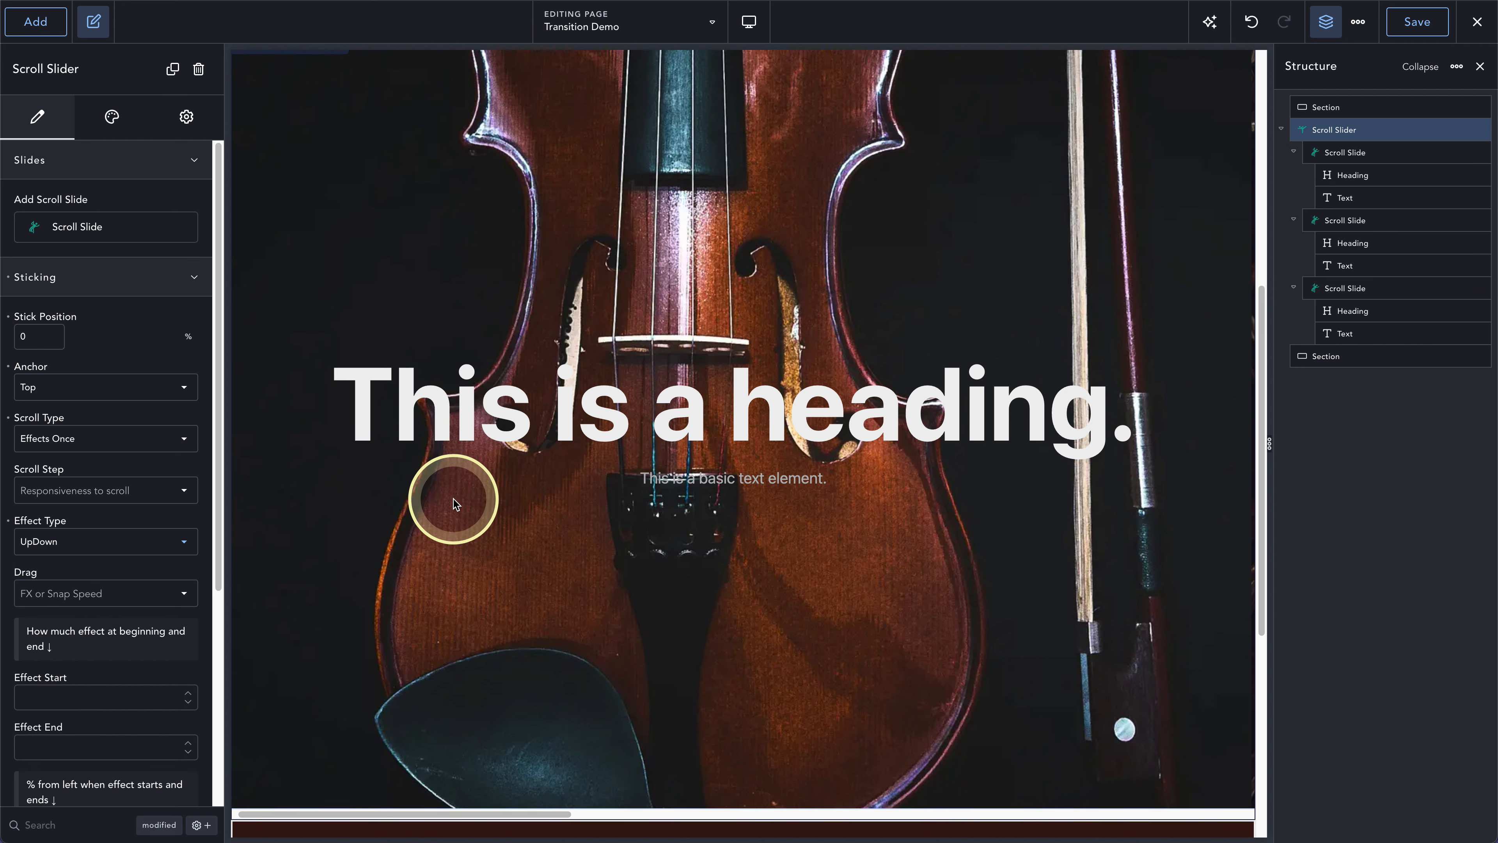
- Set the UpDown effect to start at 100 and end at 0
scroll(453, 498, down, 3)
scroll(83, 614, down, 1)
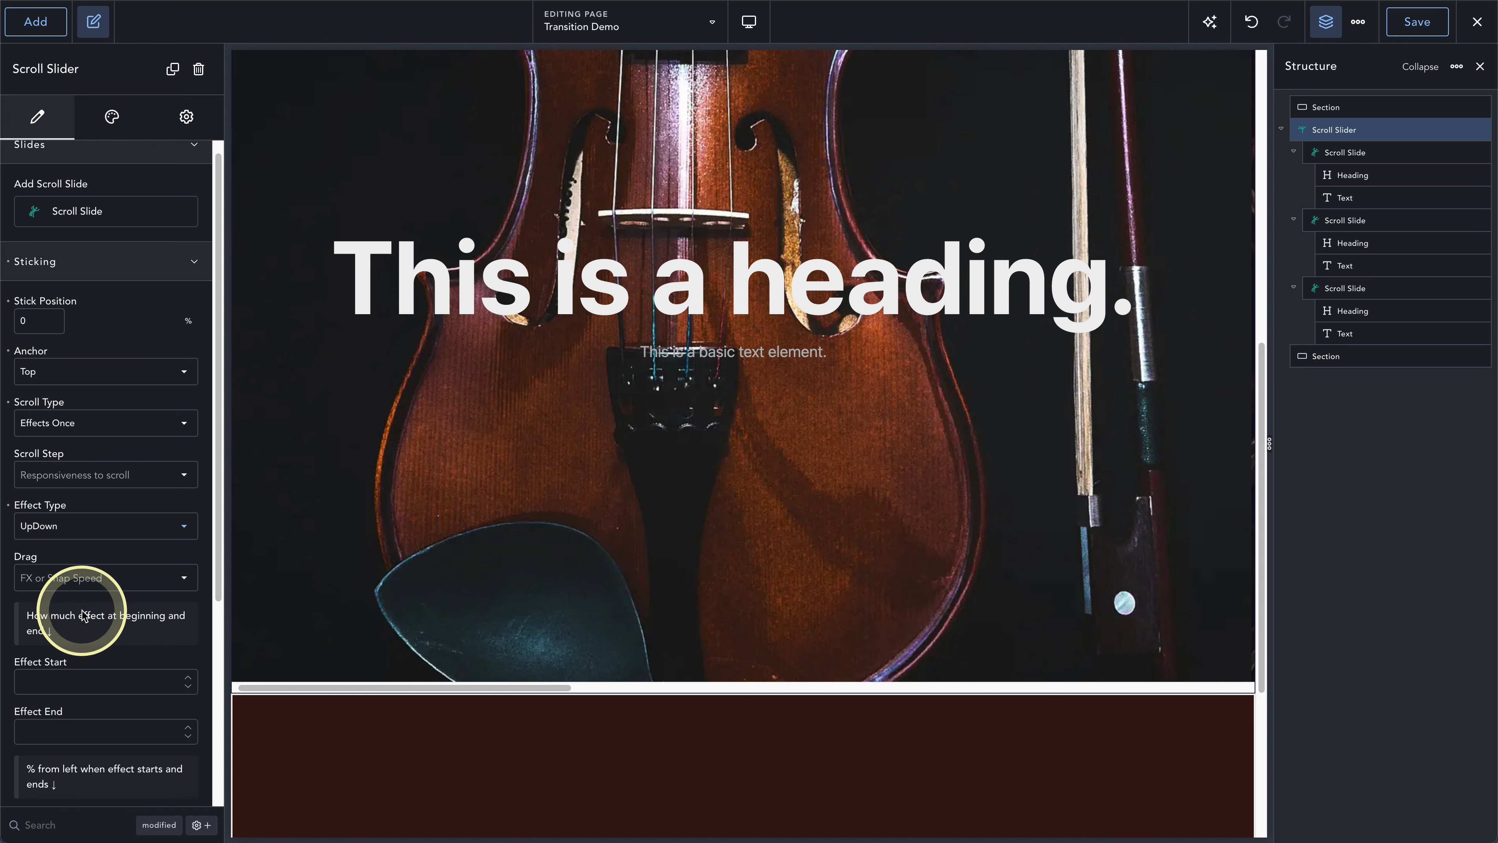
scroll(83, 614, down, 4)
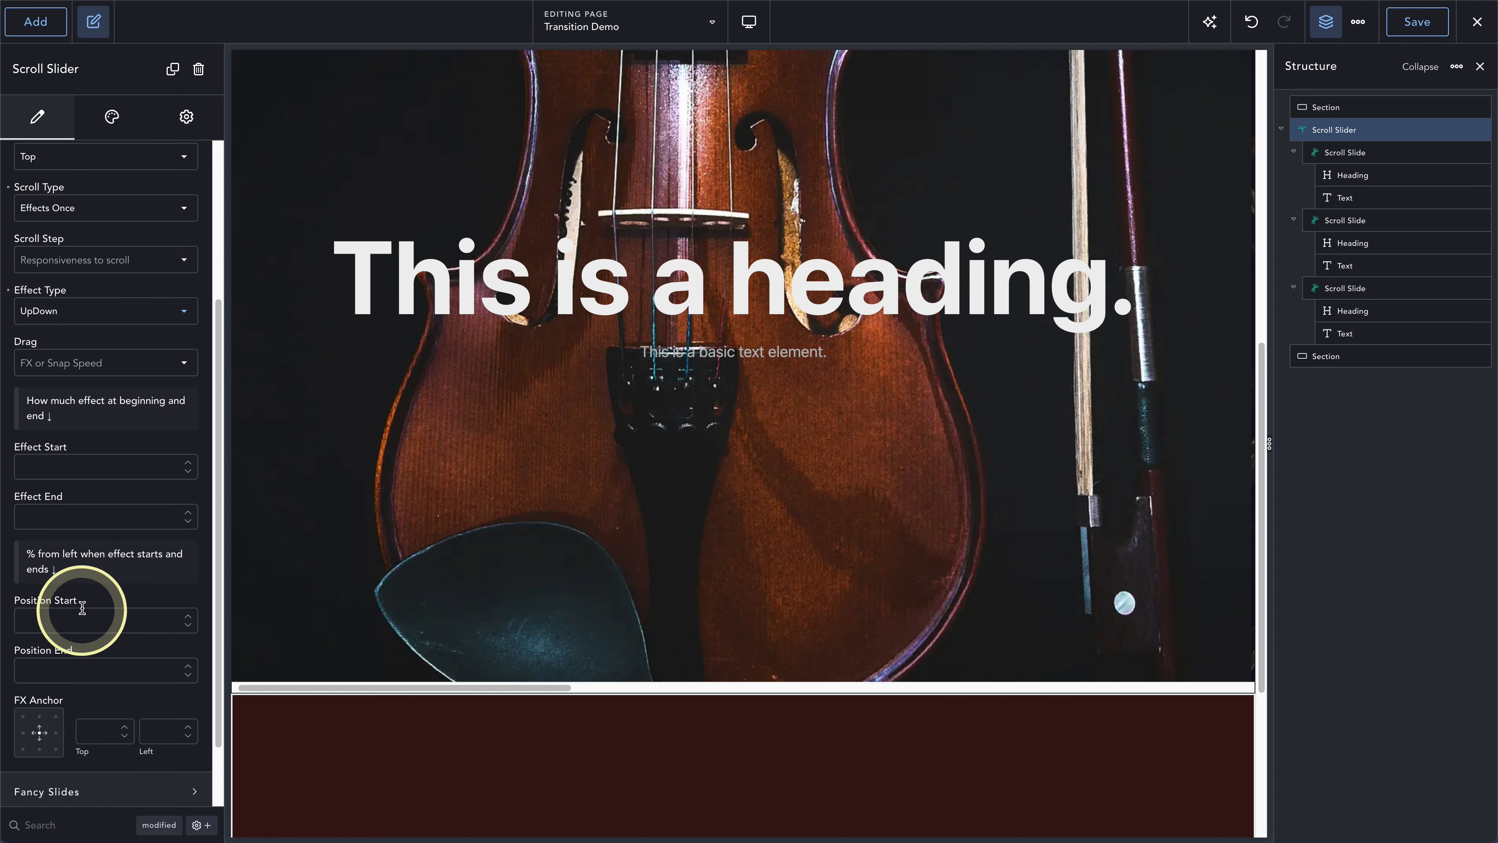
click(39, 464)
text(1)
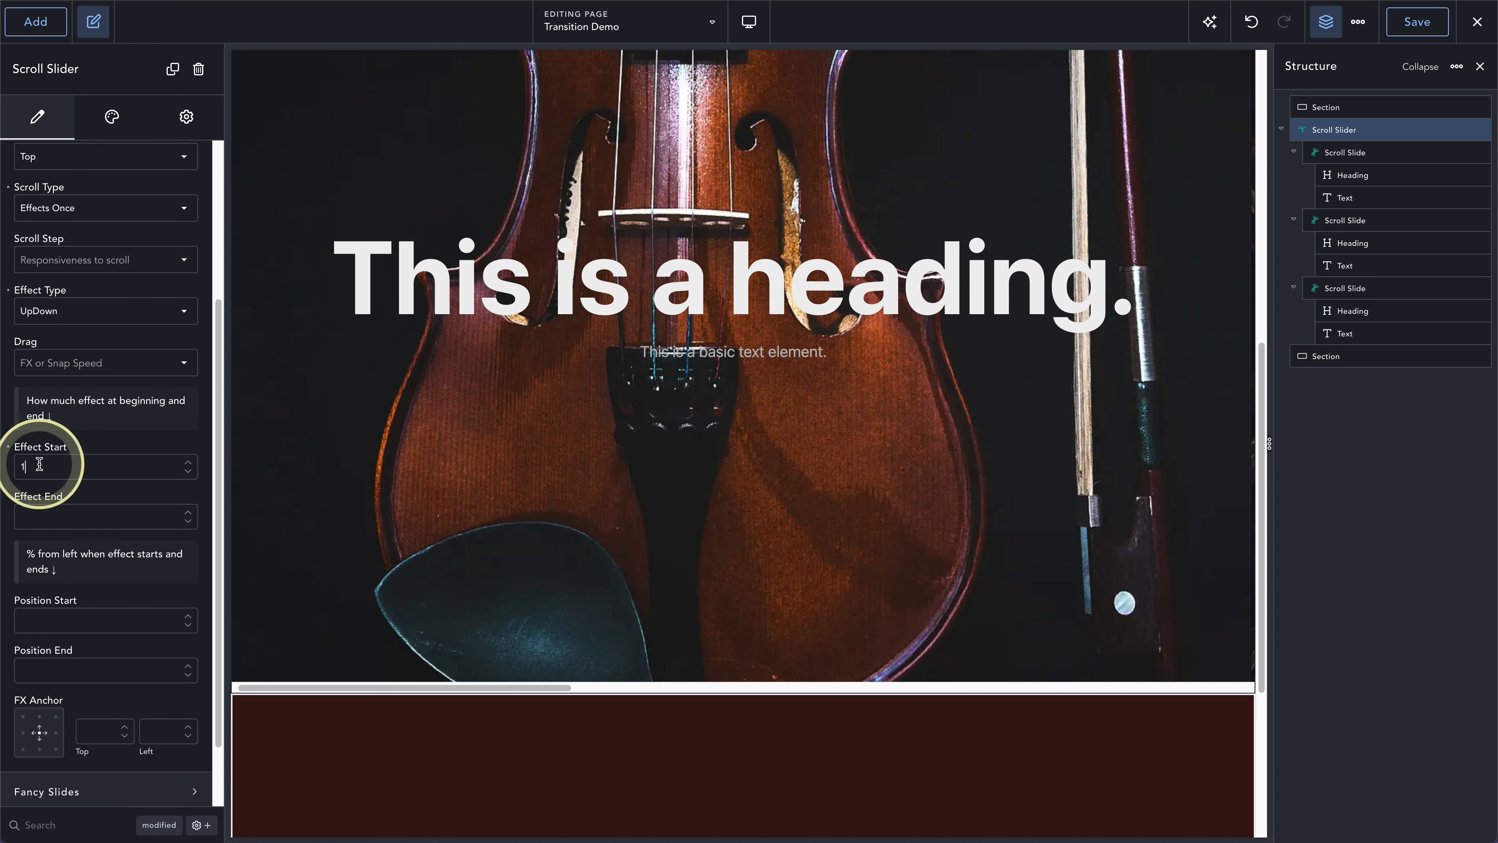
text(00)
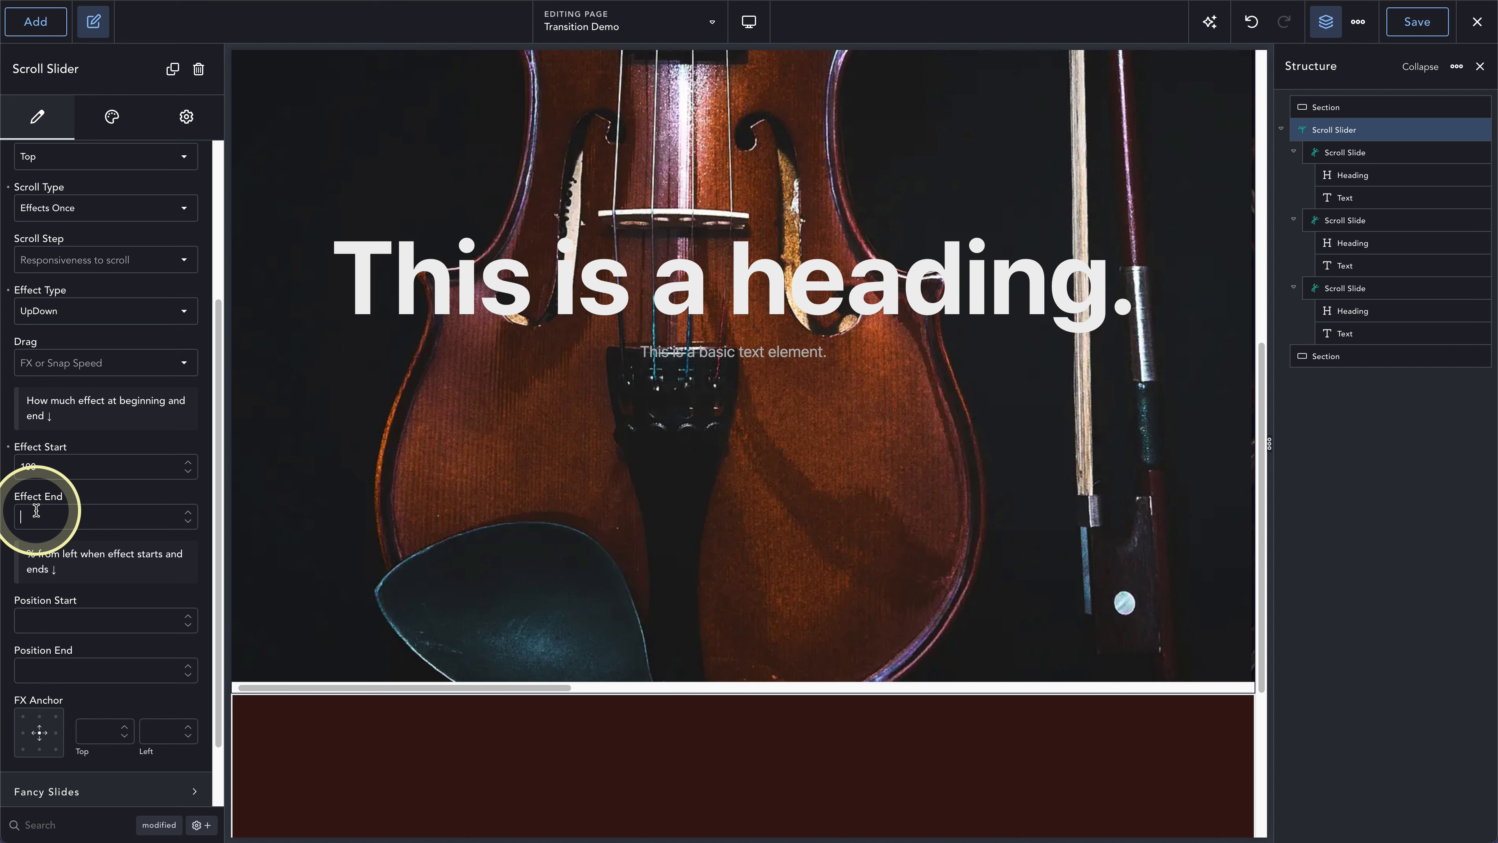
click(36, 510)
text(0)
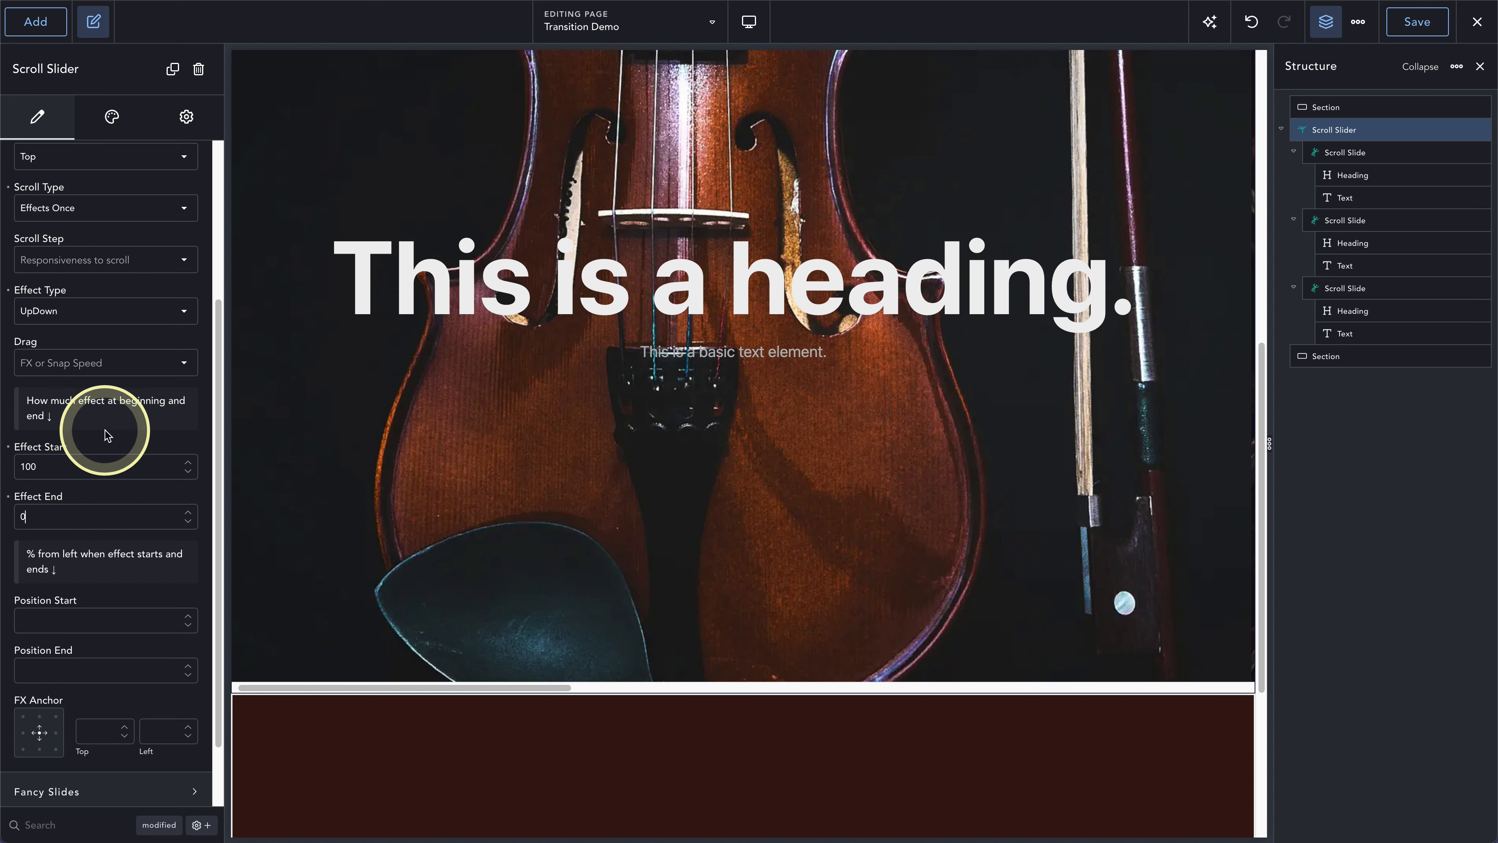
- Set both the scroll step and the drag of the slider to Normal
scroll(106, 372, up, 4)
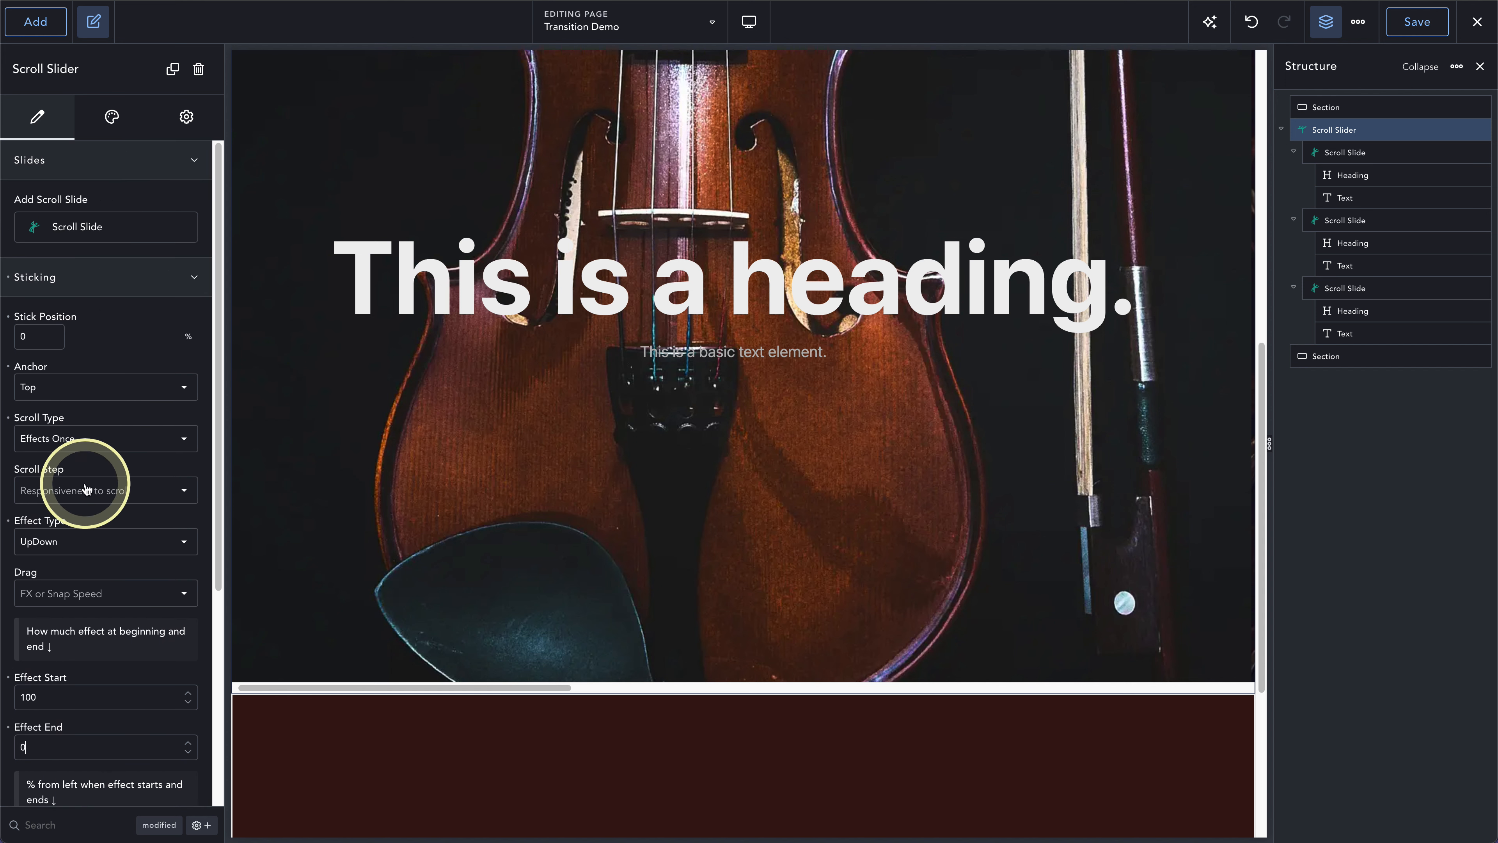
click(85, 489)
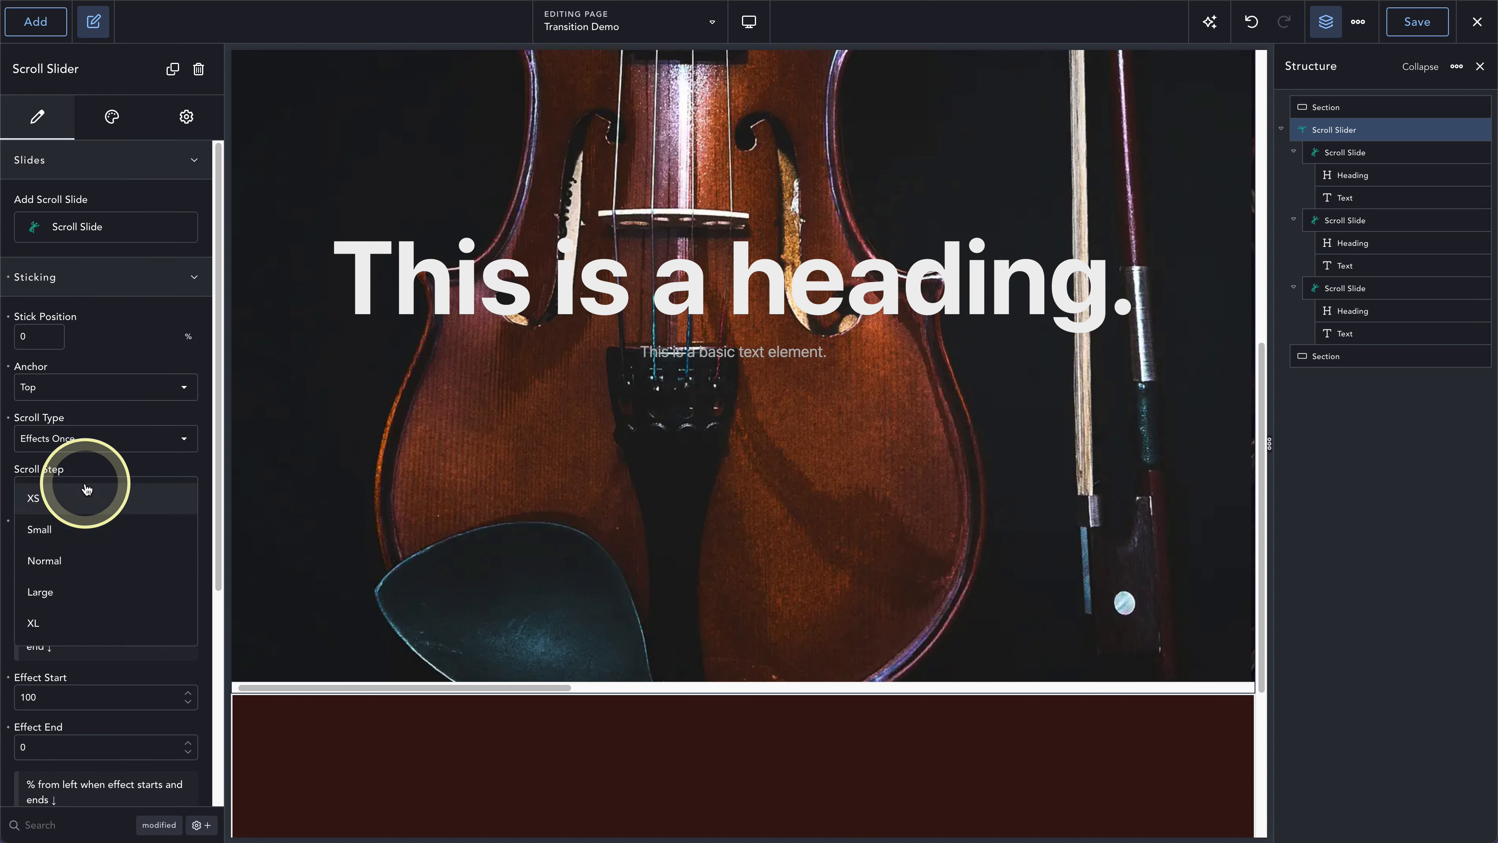
click(48, 557)
click(29, 593)
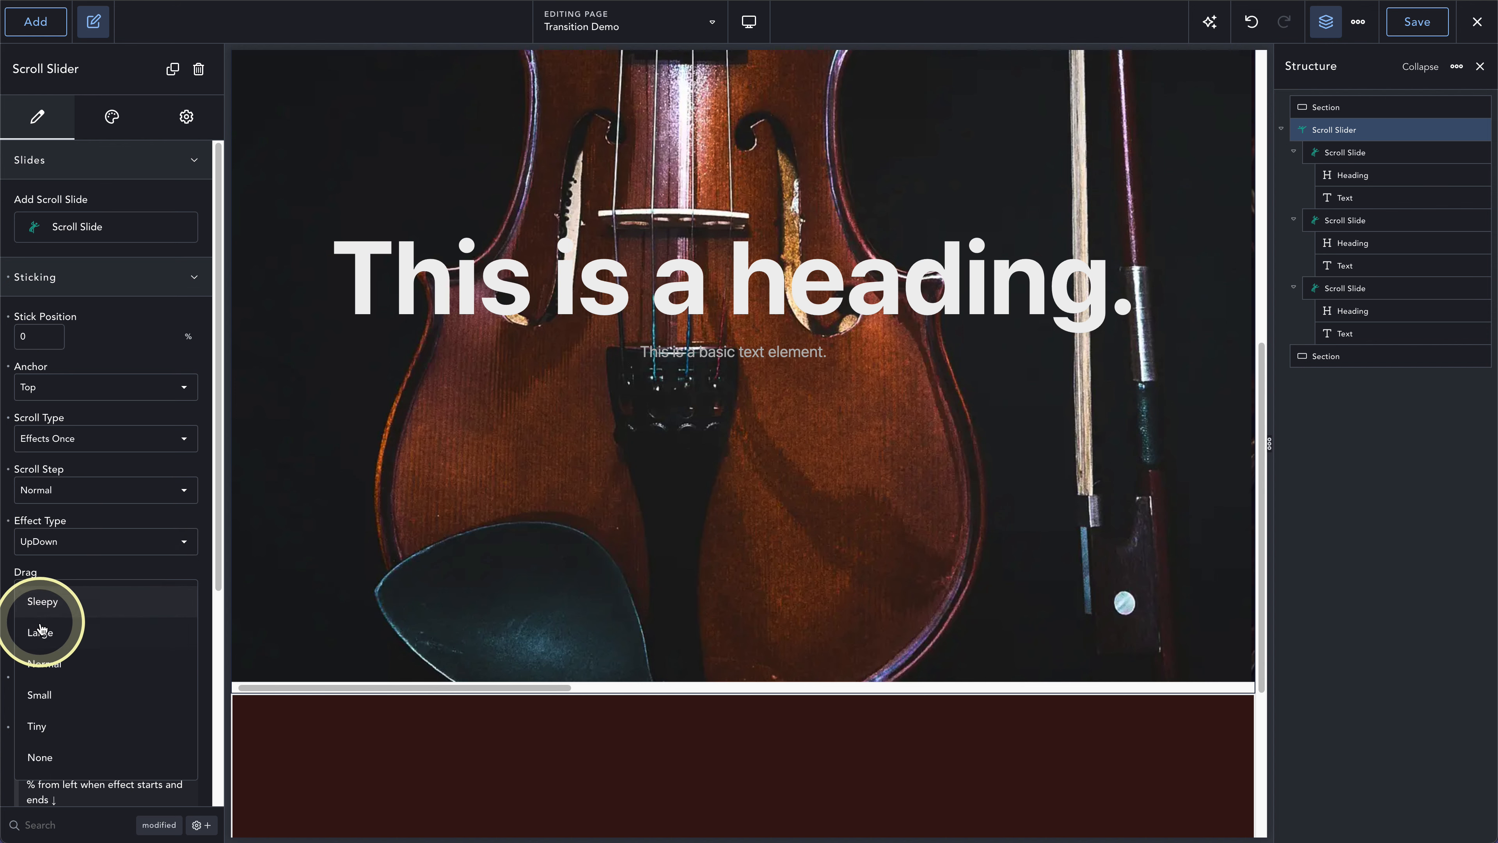
click(52, 656)
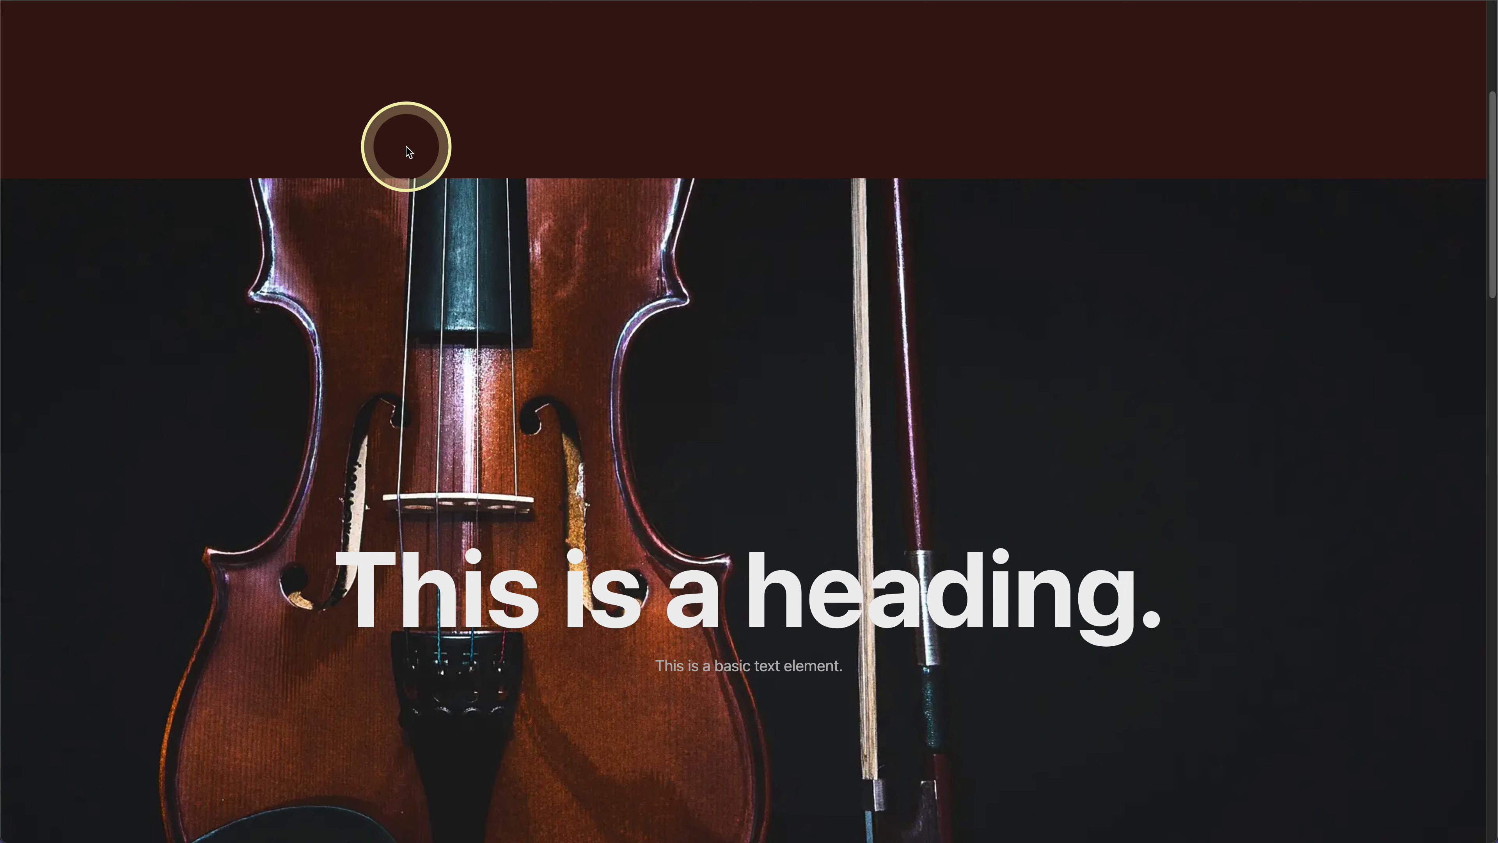
- Scroll the frontend page through all three slides to check the slider's UpDown effect
scroll(427, 232, down, 5)
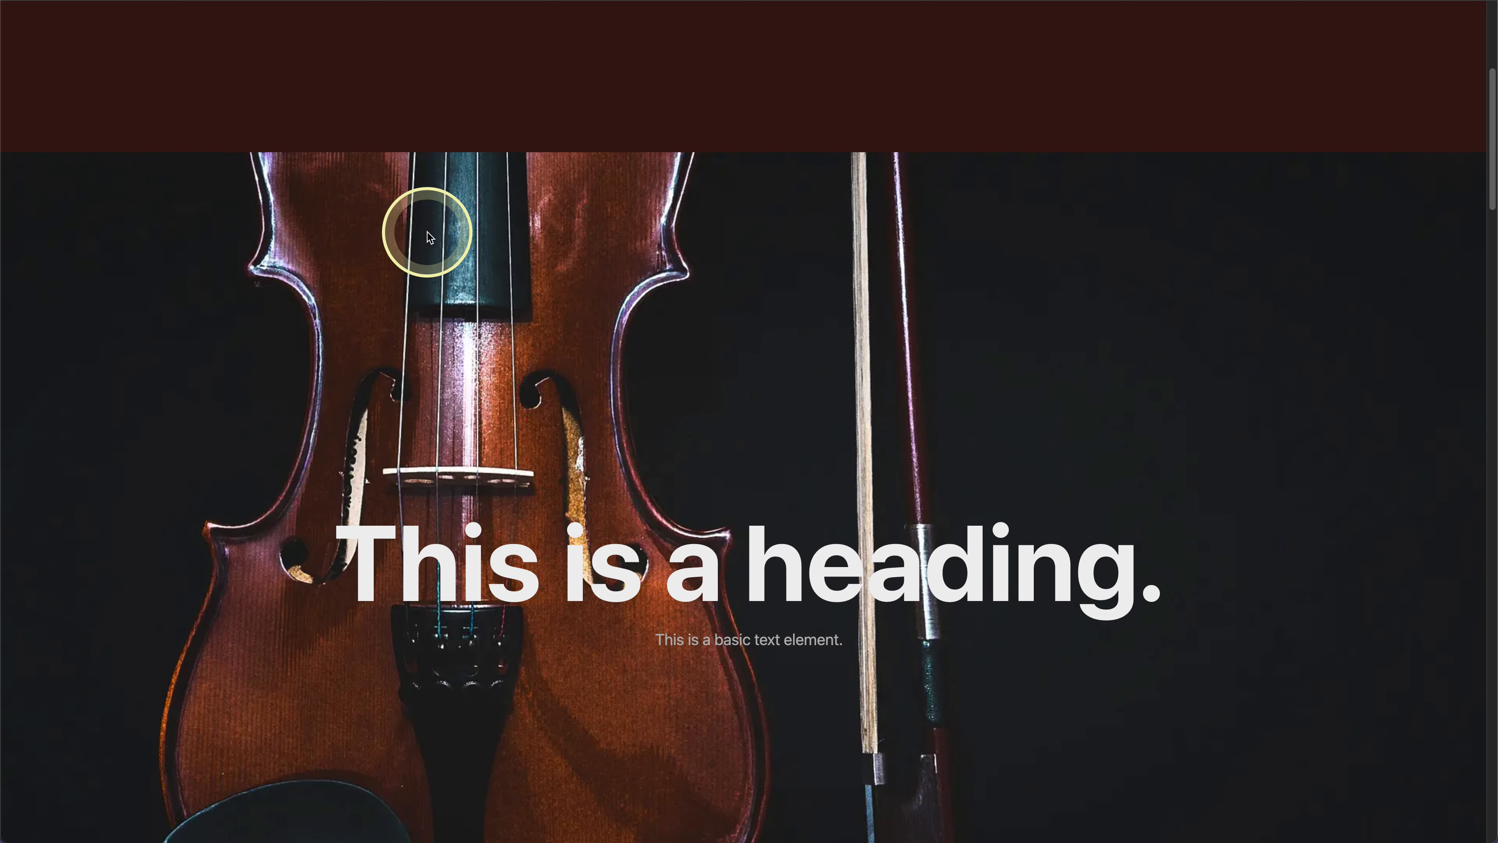
scroll(429, 237, down, 5)
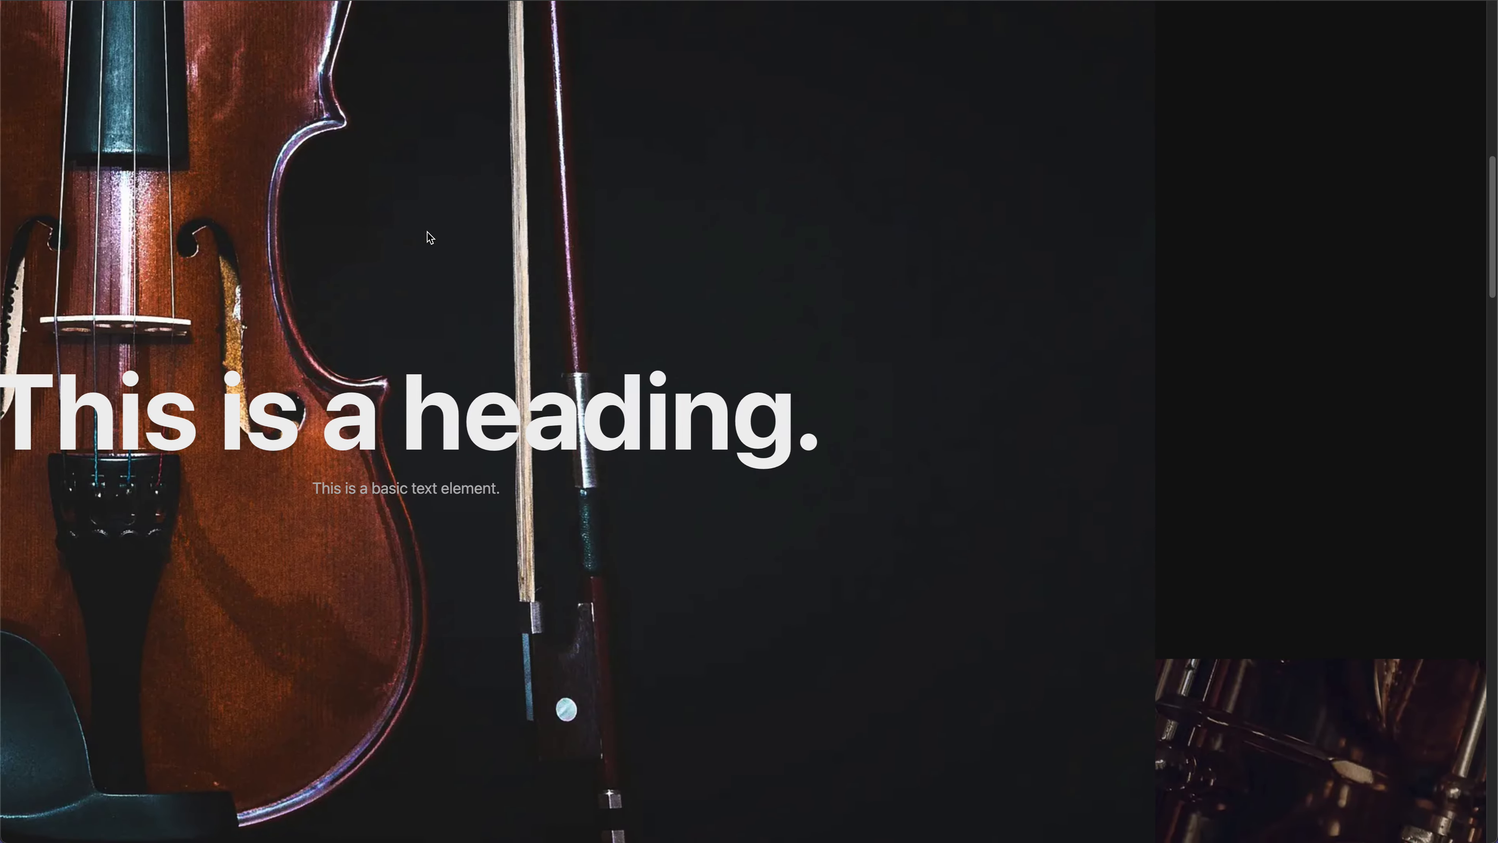
scroll(430, 237, down, 5)
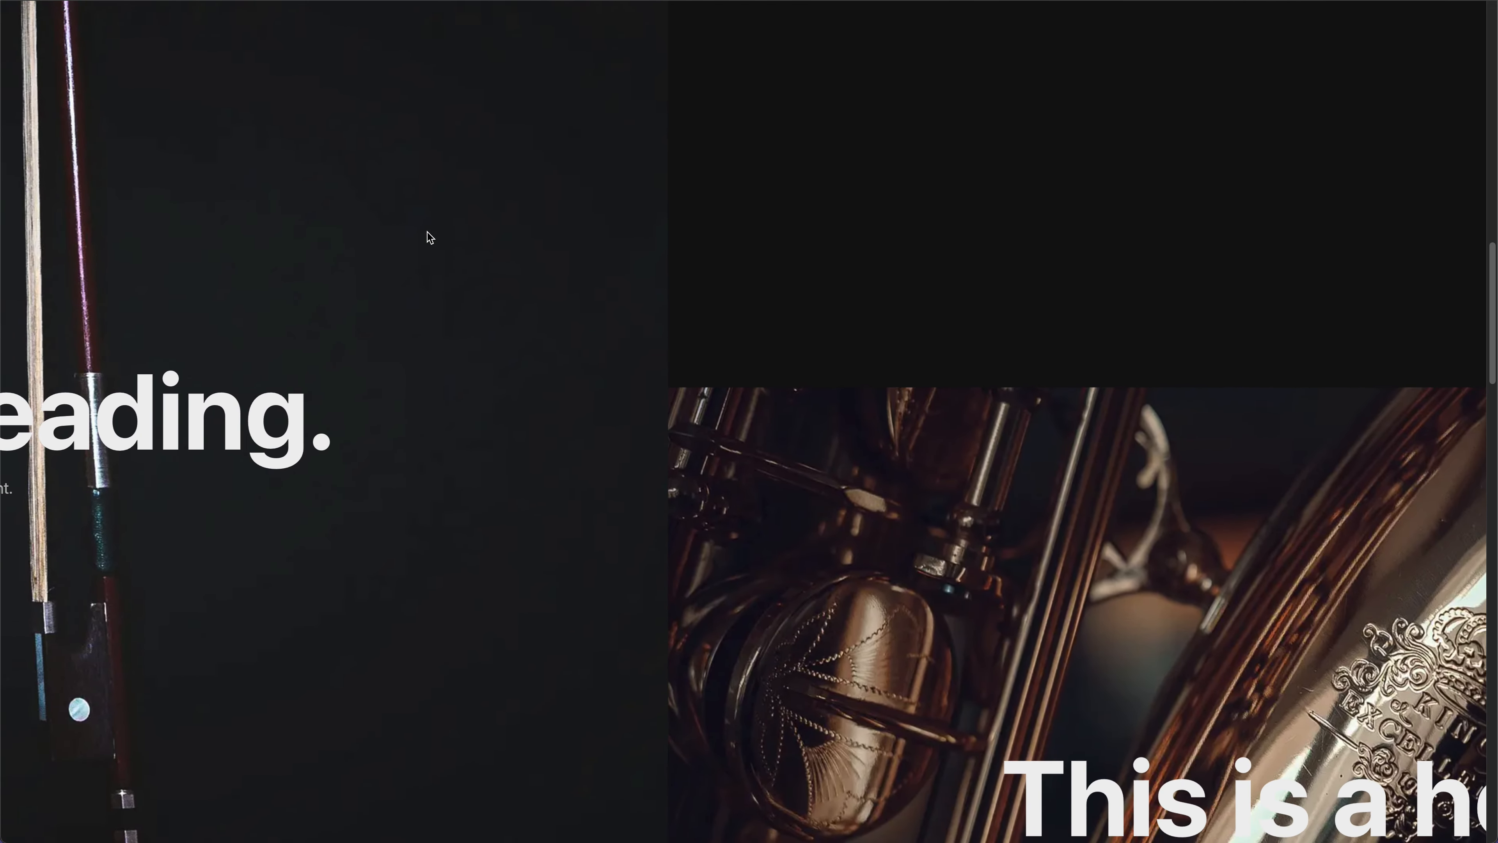
scroll(429, 237, down, 5)
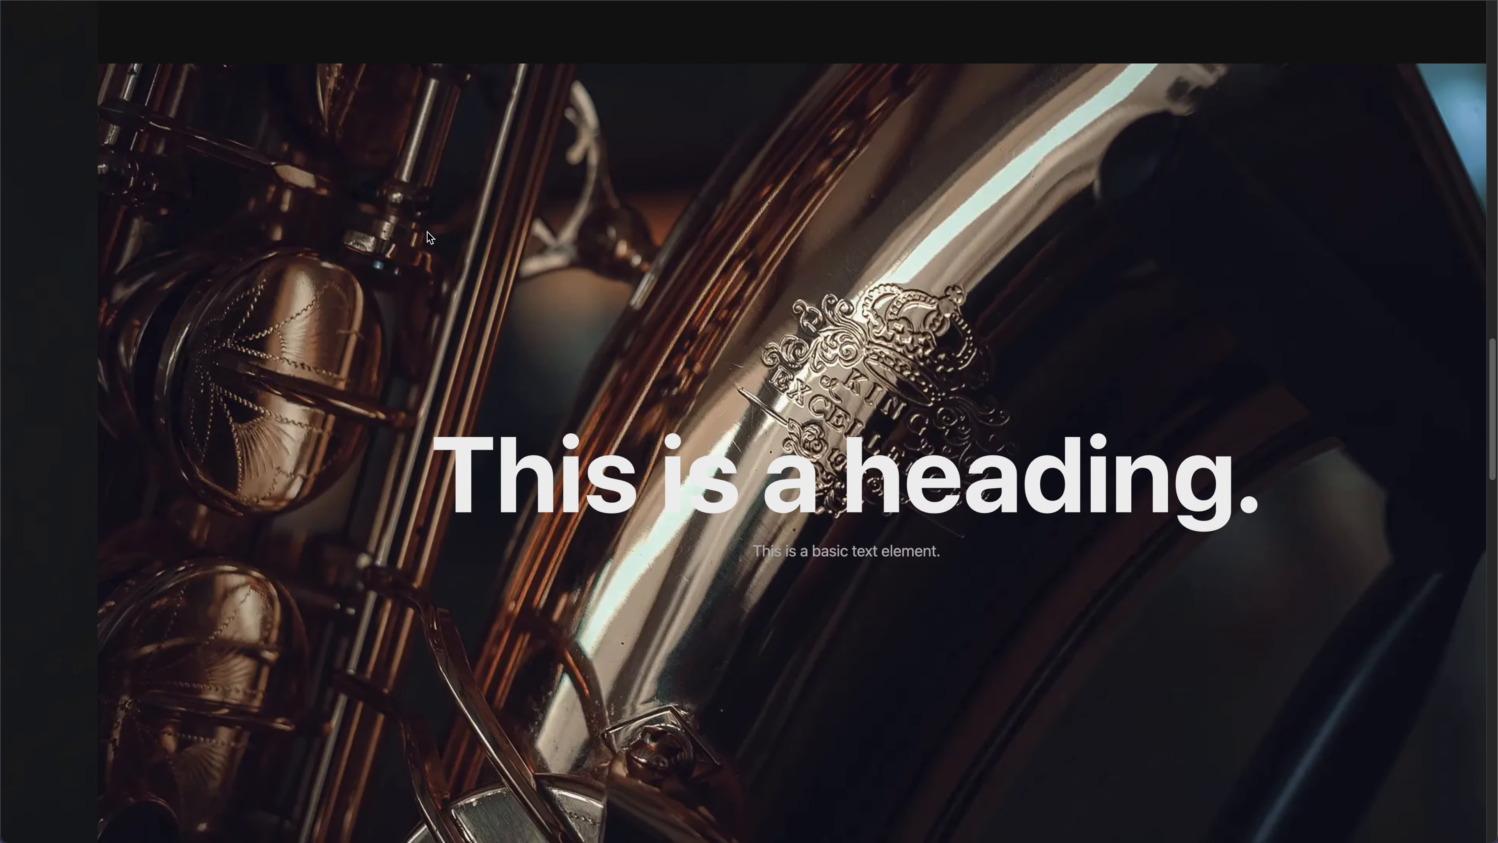
scroll(428, 233, down, 5)
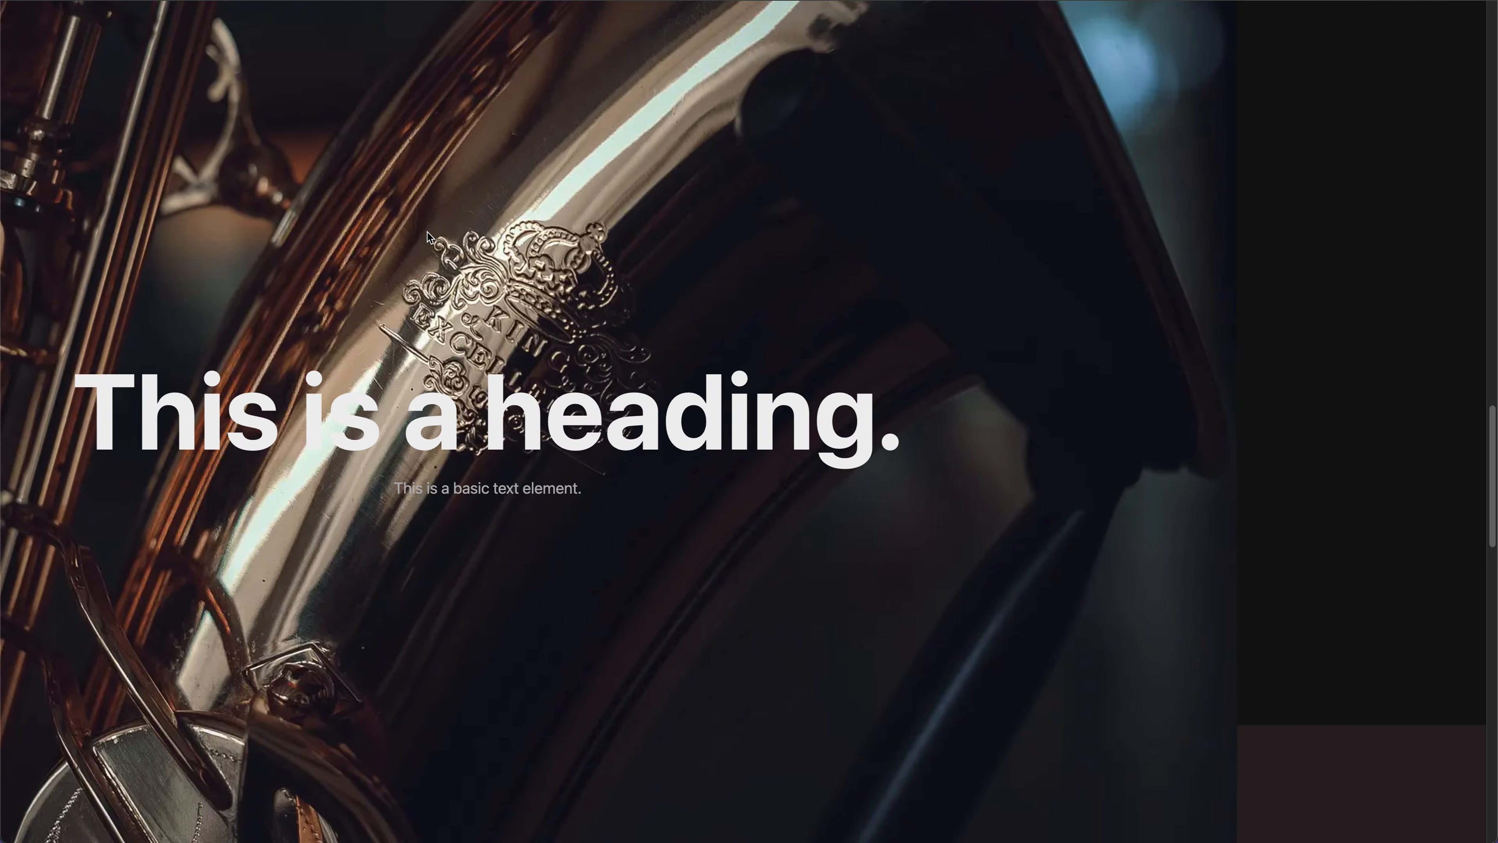
scroll(428, 237, down, 5)
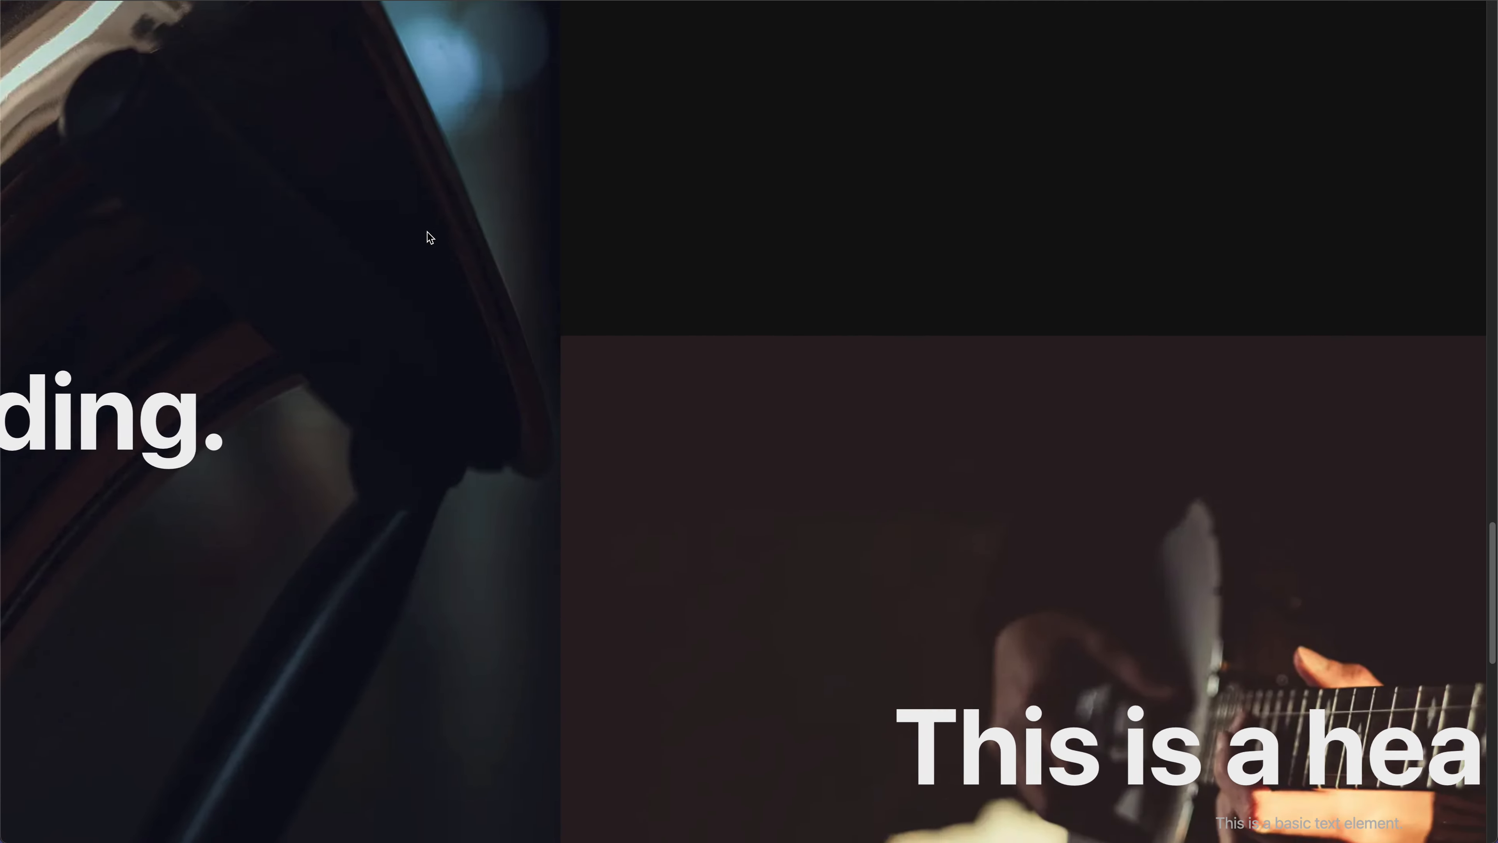
scroll(430, 237, down, 3)
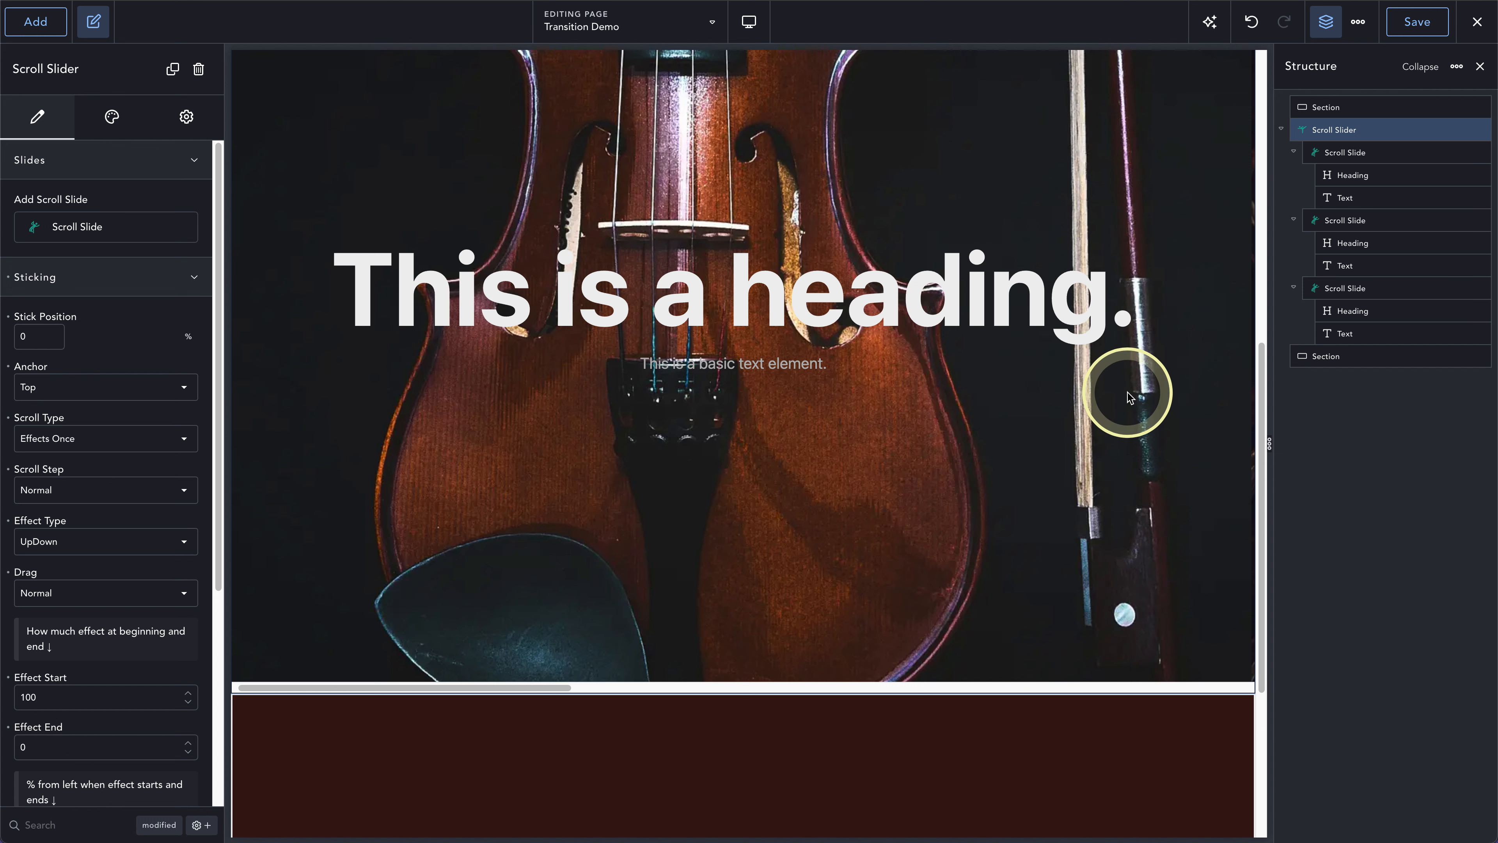
drag(1261, 366, 1254, 301)
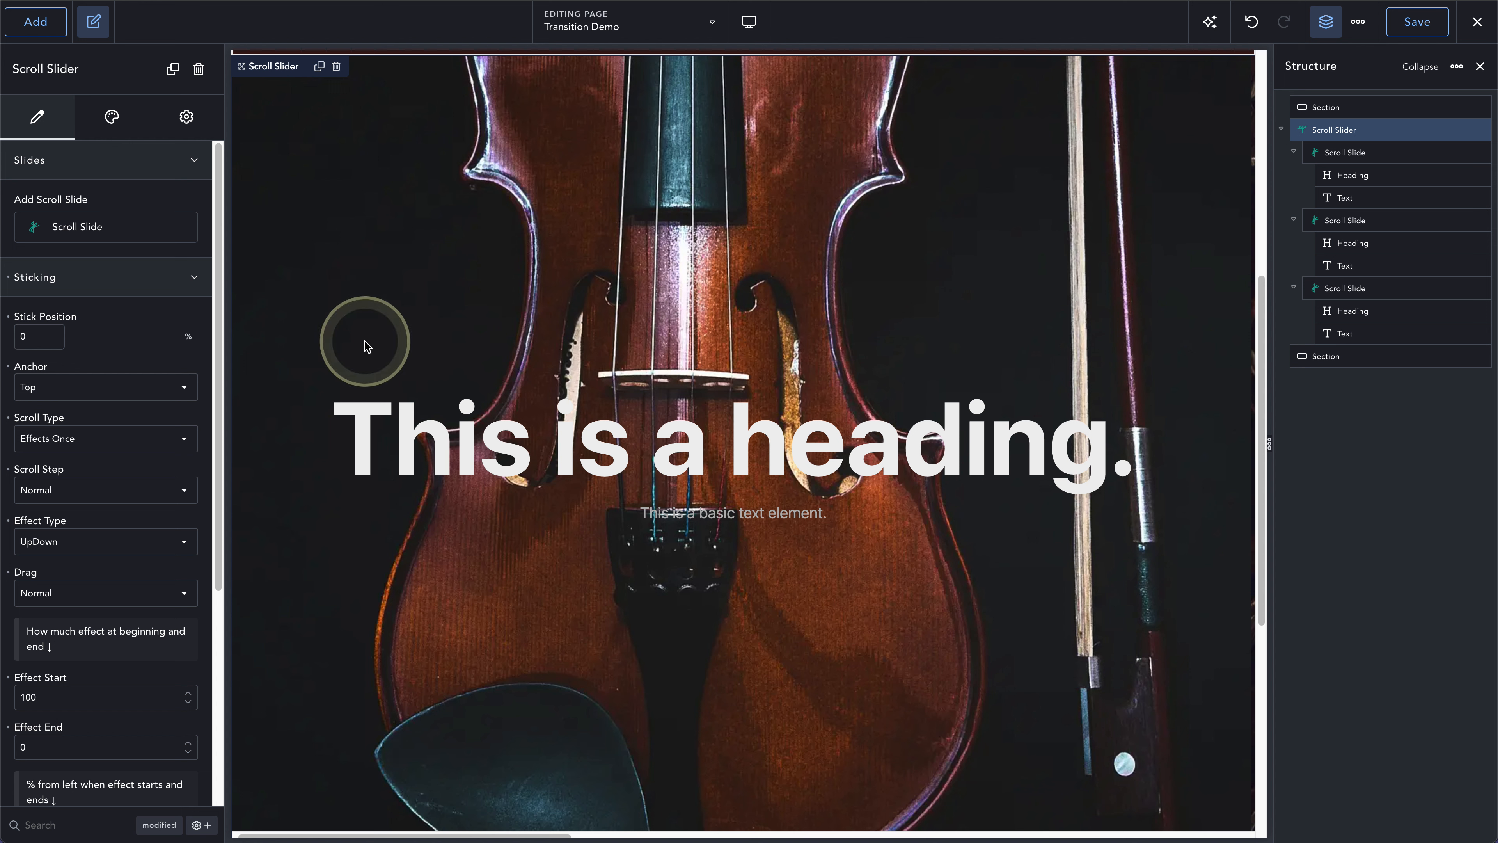
click(67, 542)
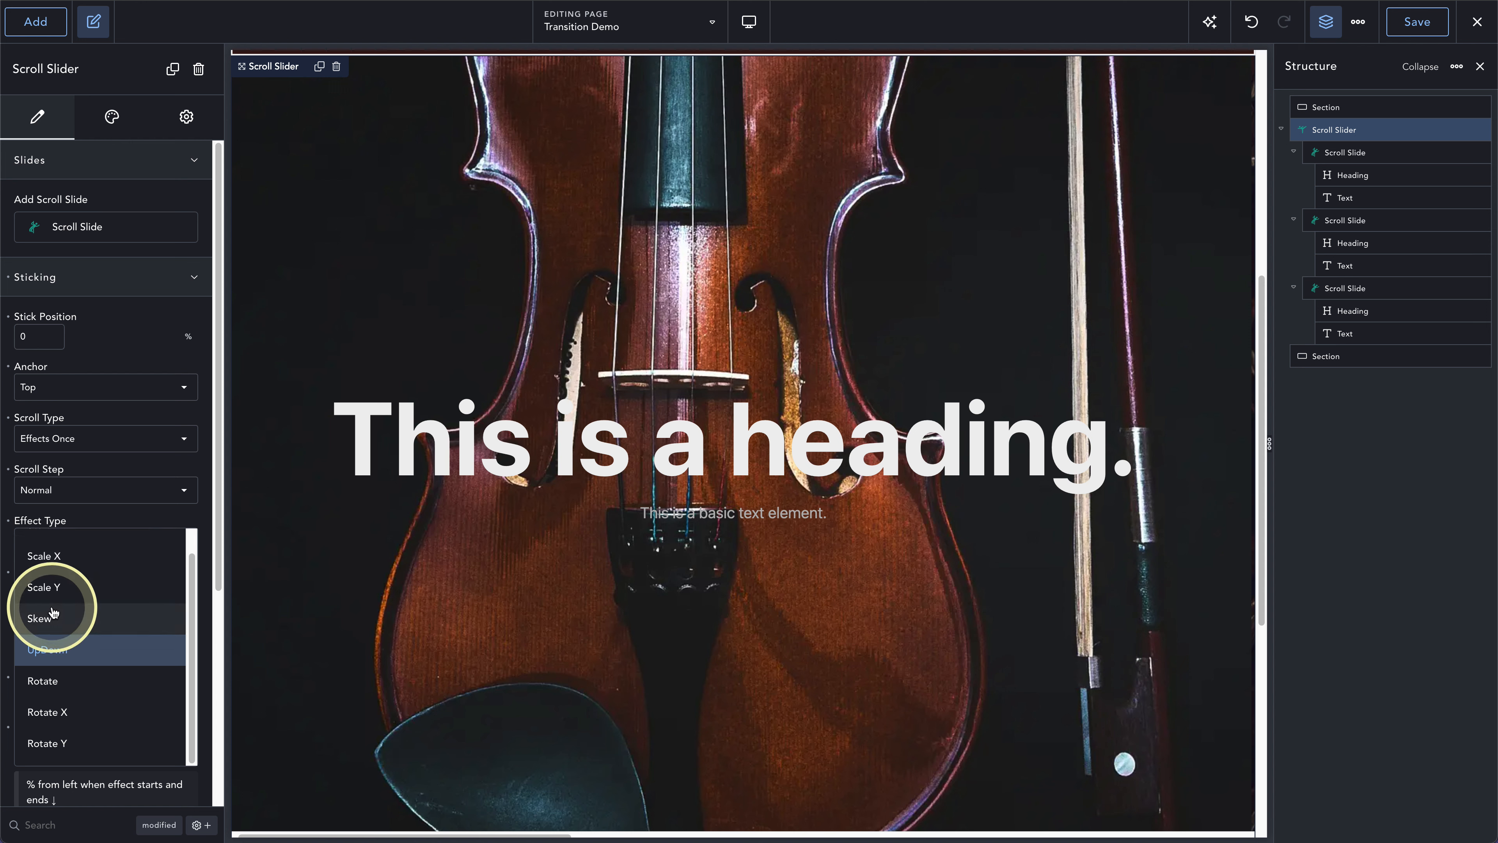
click(86, 517)
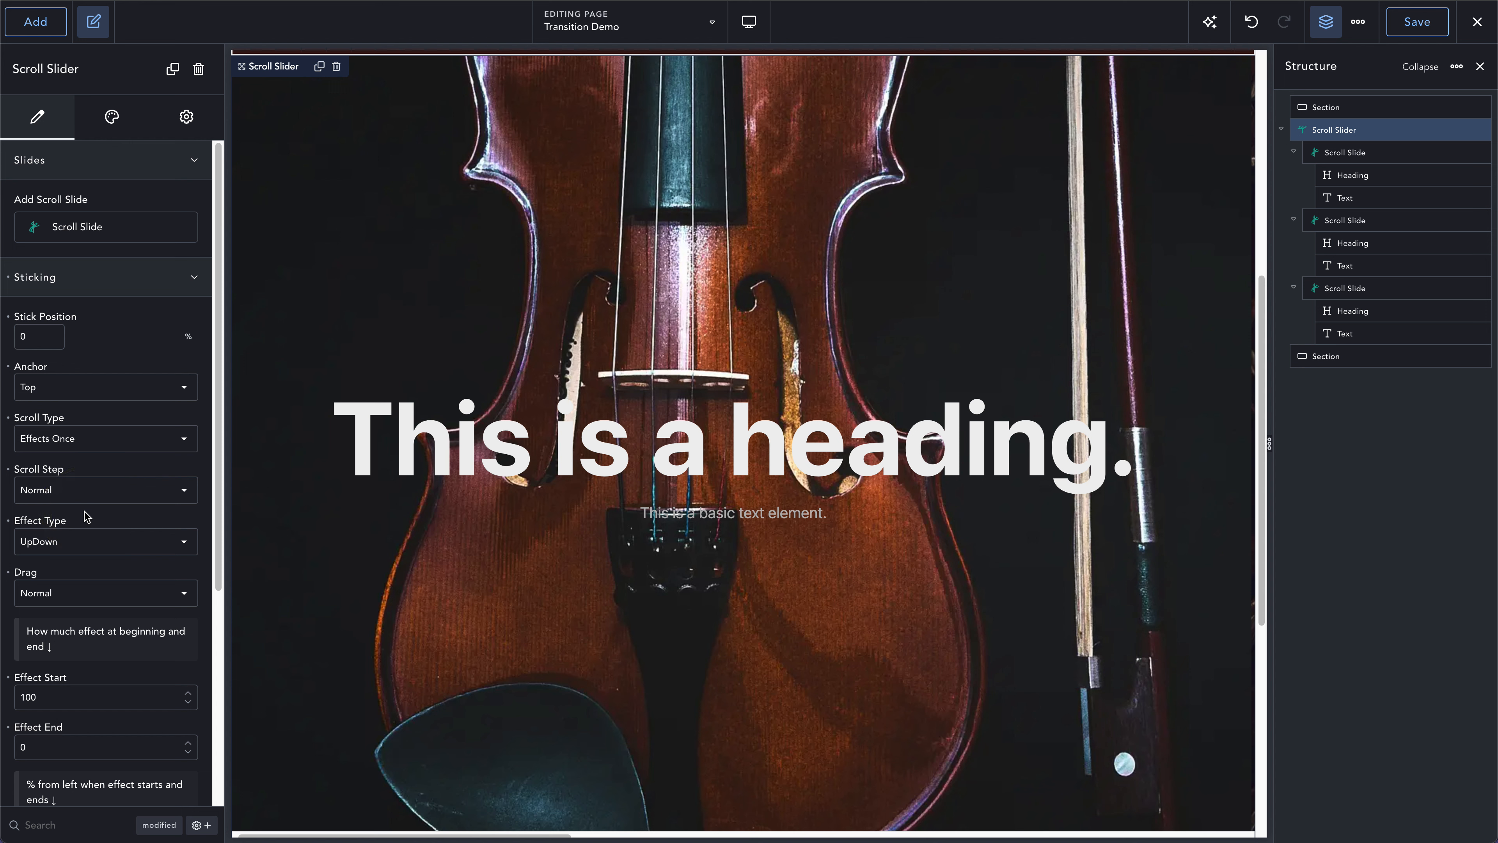
click(82, 547)
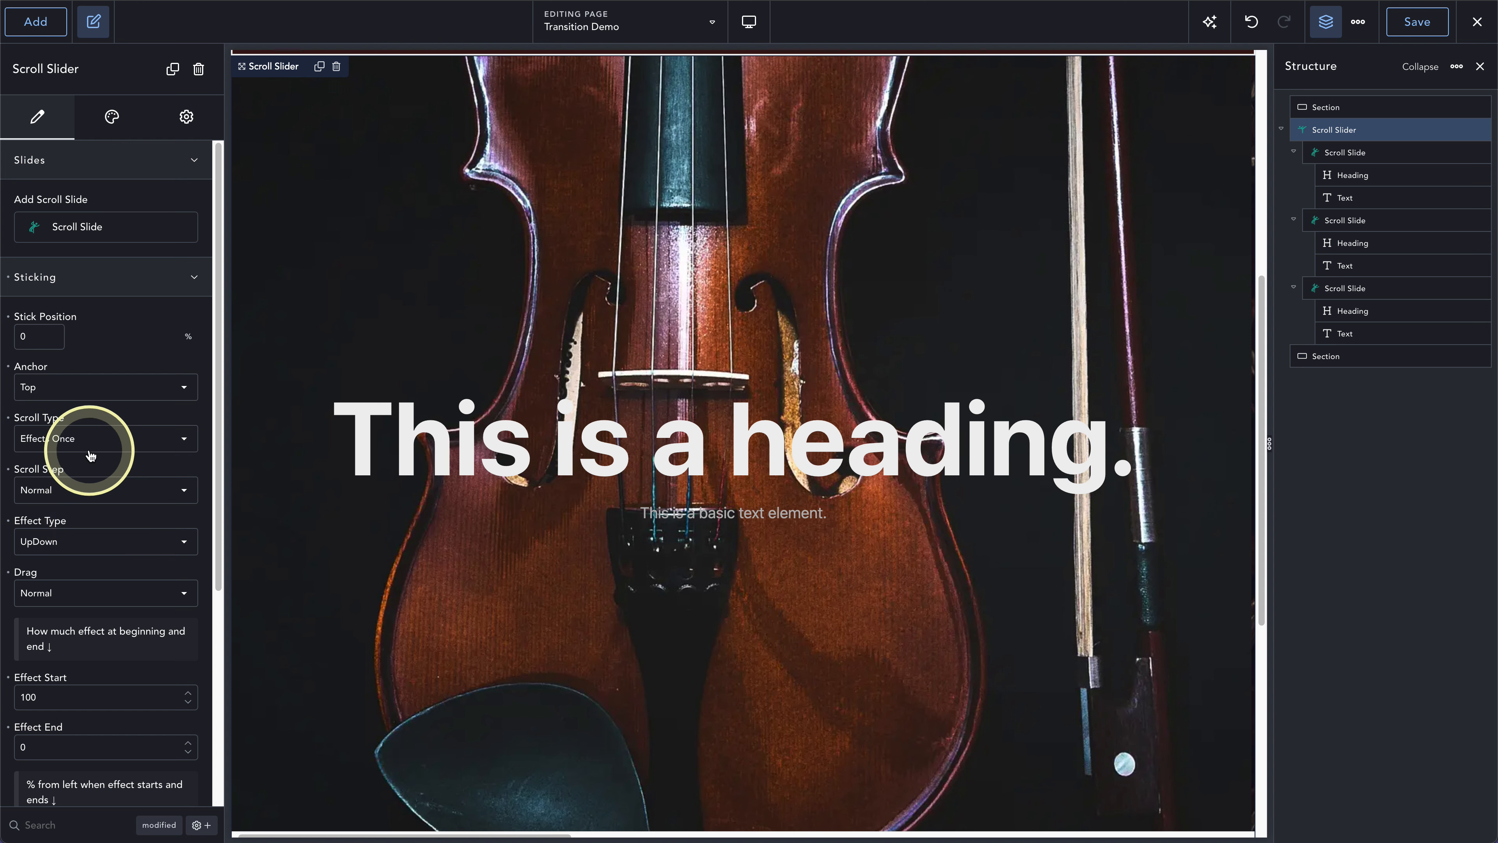
click(52, 440)
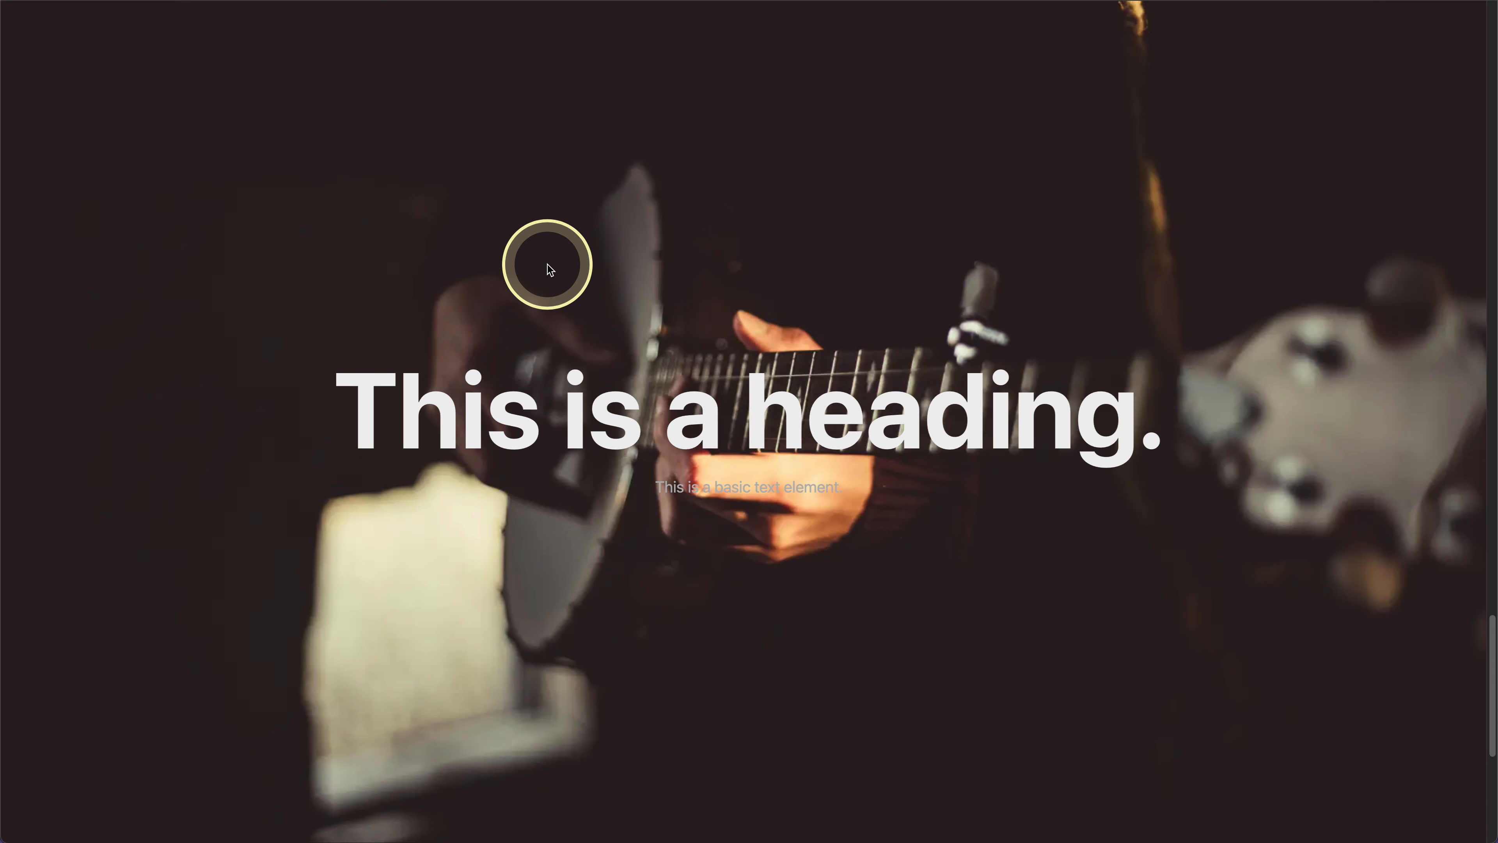
- Scroll back and forth through the slides on the frontend to check how Effects Once behaves on repeated passes
scroll(548, 266, down, 5)
scroll(548, 265, up, 15)
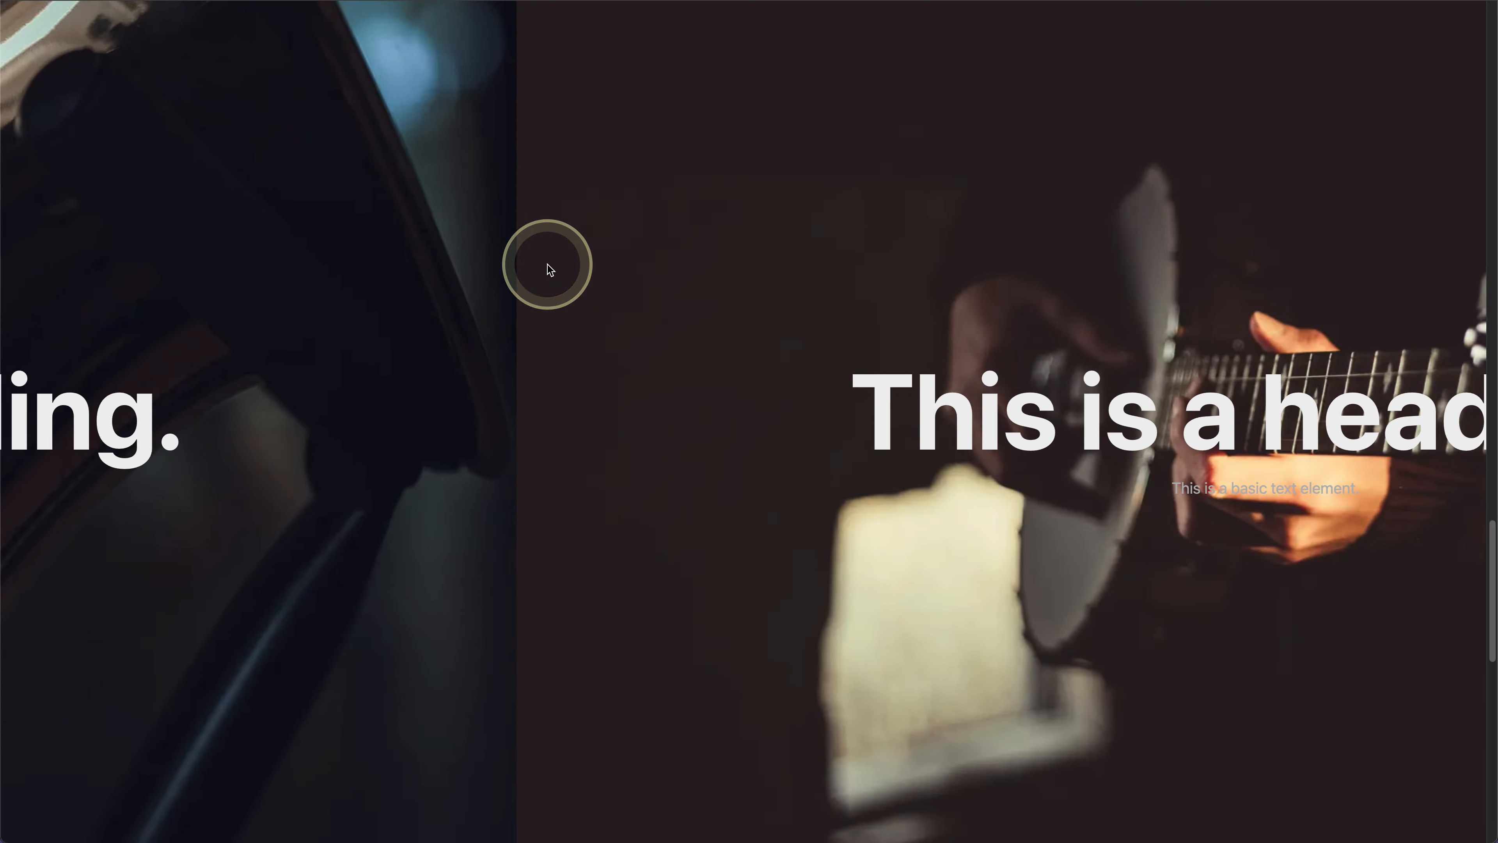
scroll(548, 264, up, 10)
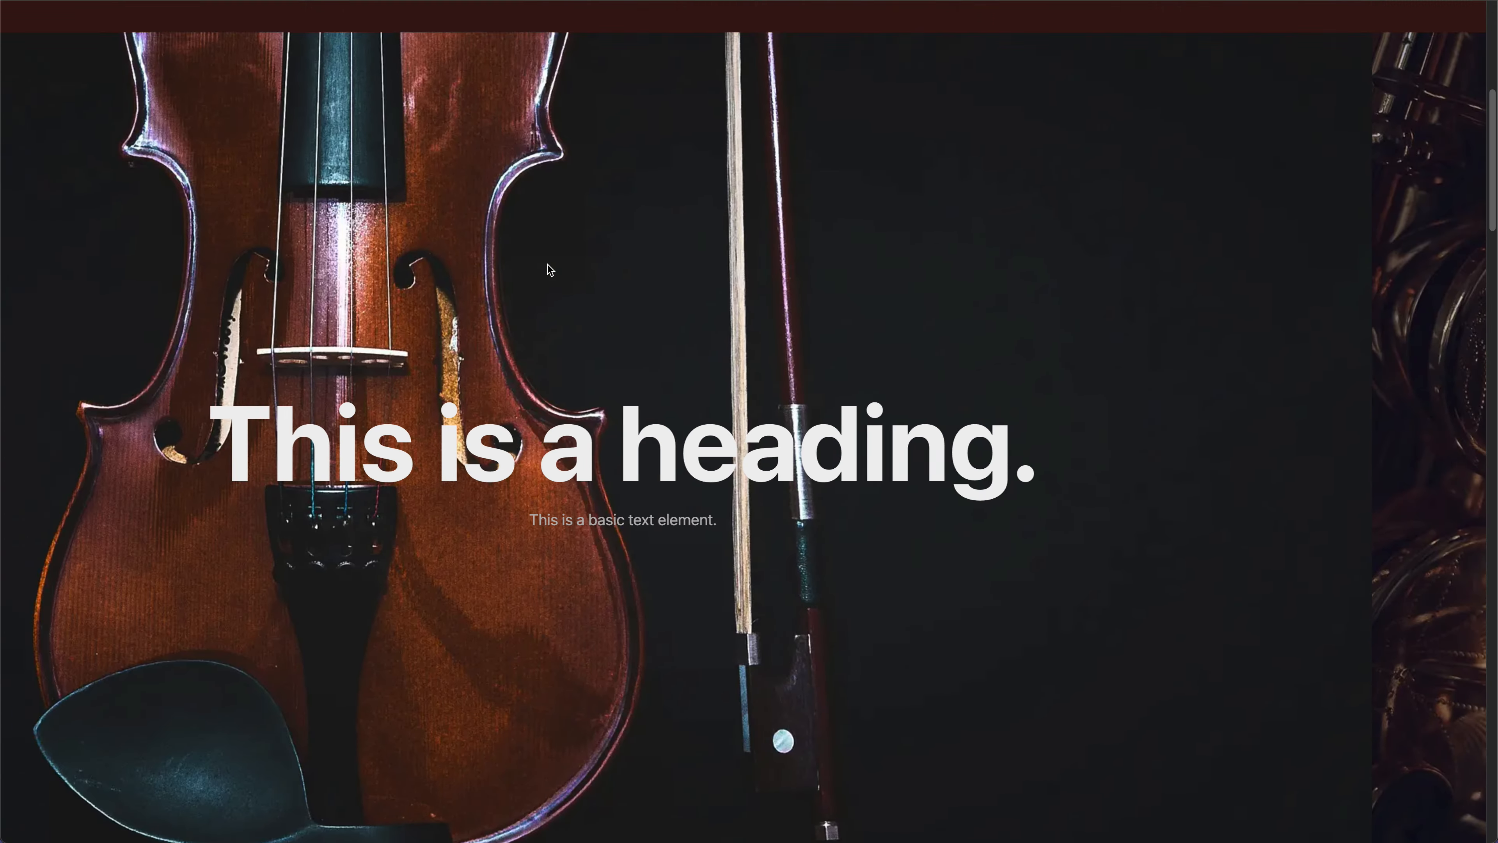
scroll(548, 265, down, 10)
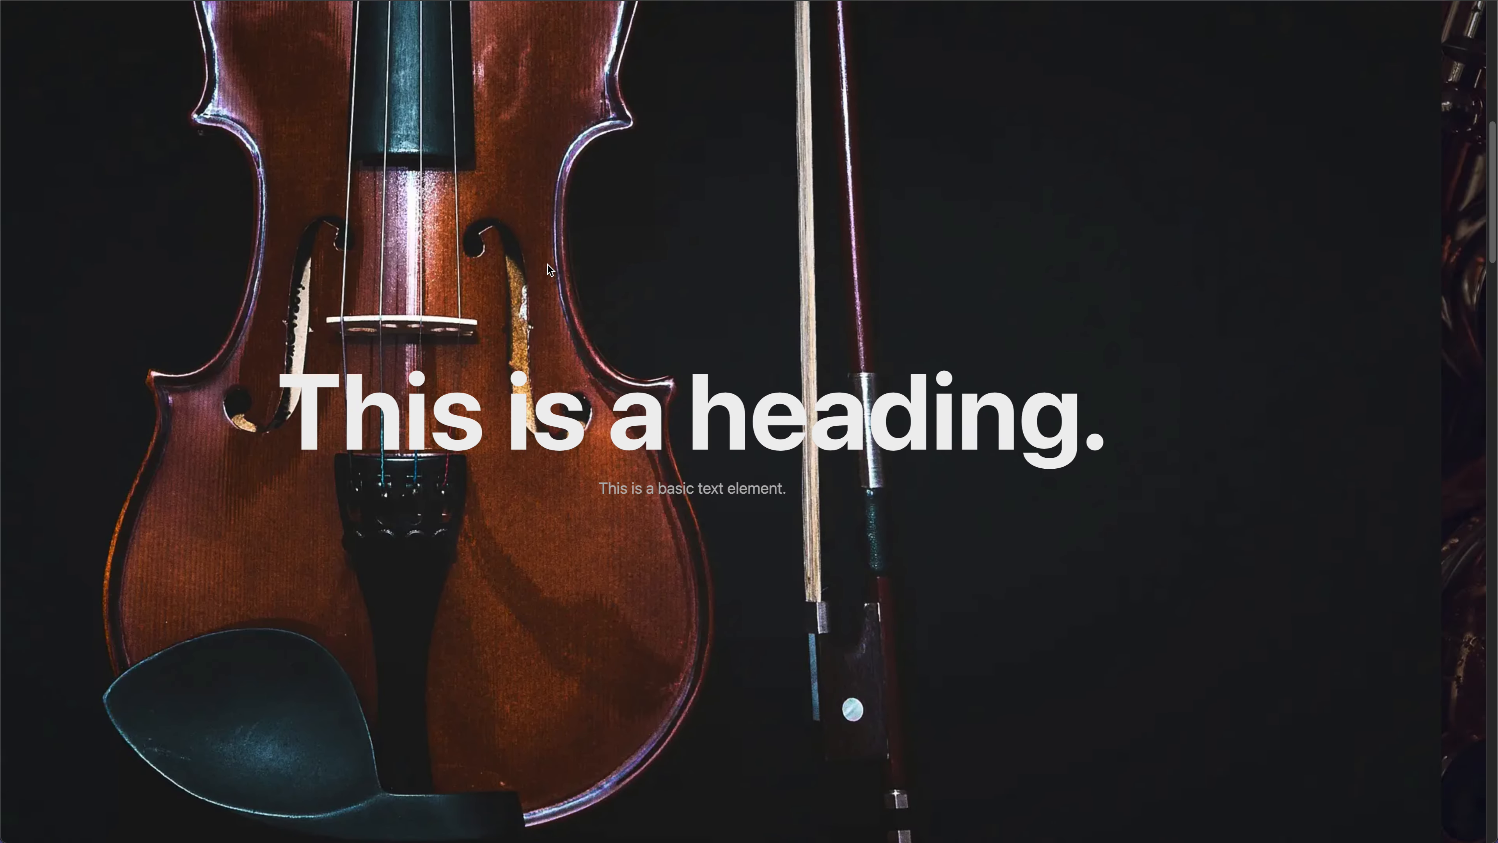
scroll(548, 265, up, 5)
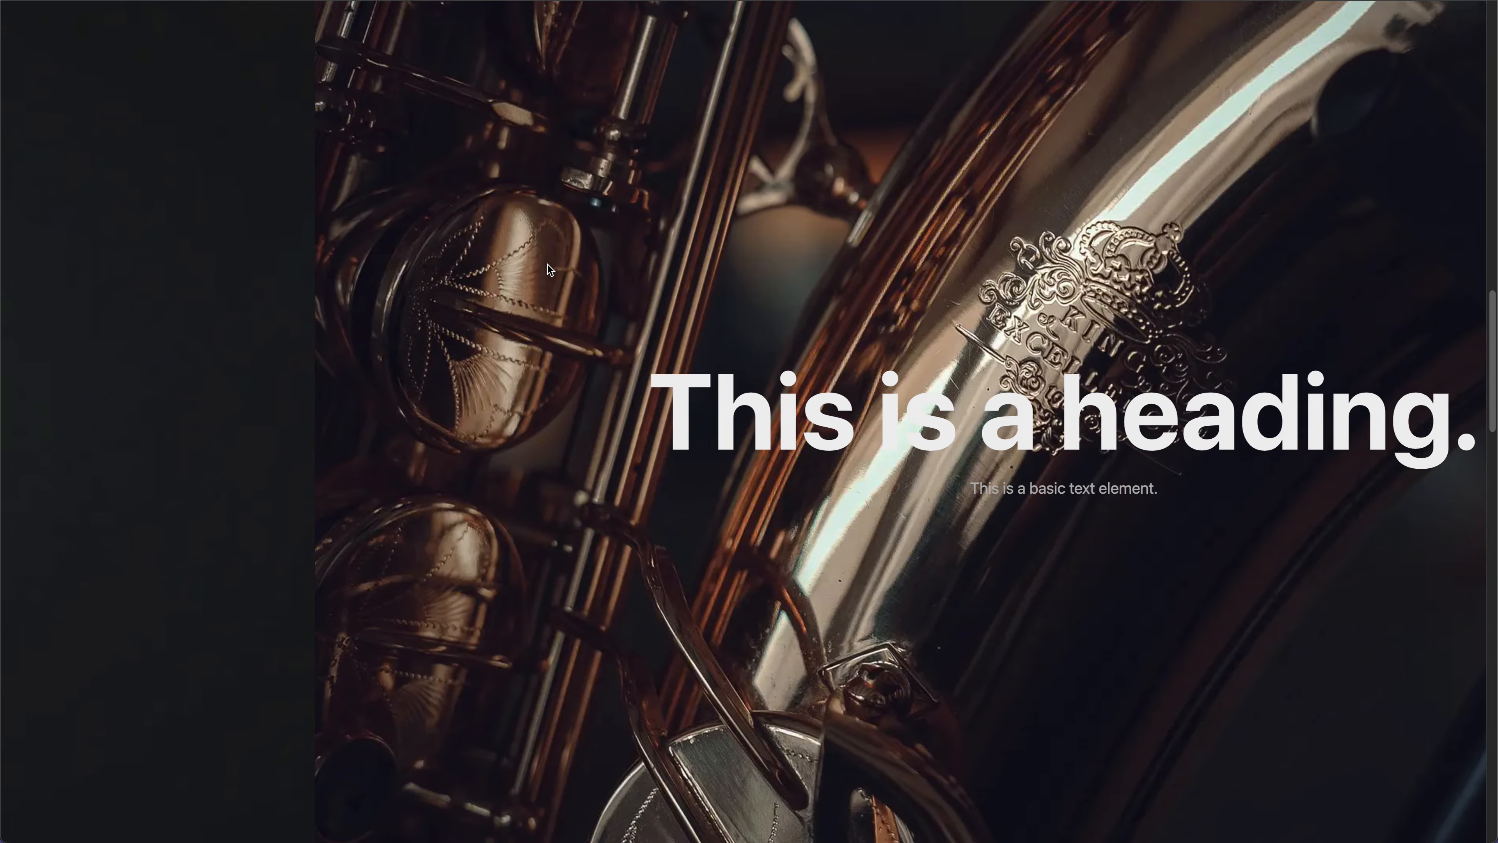
scroll(548, 269, up, 5)
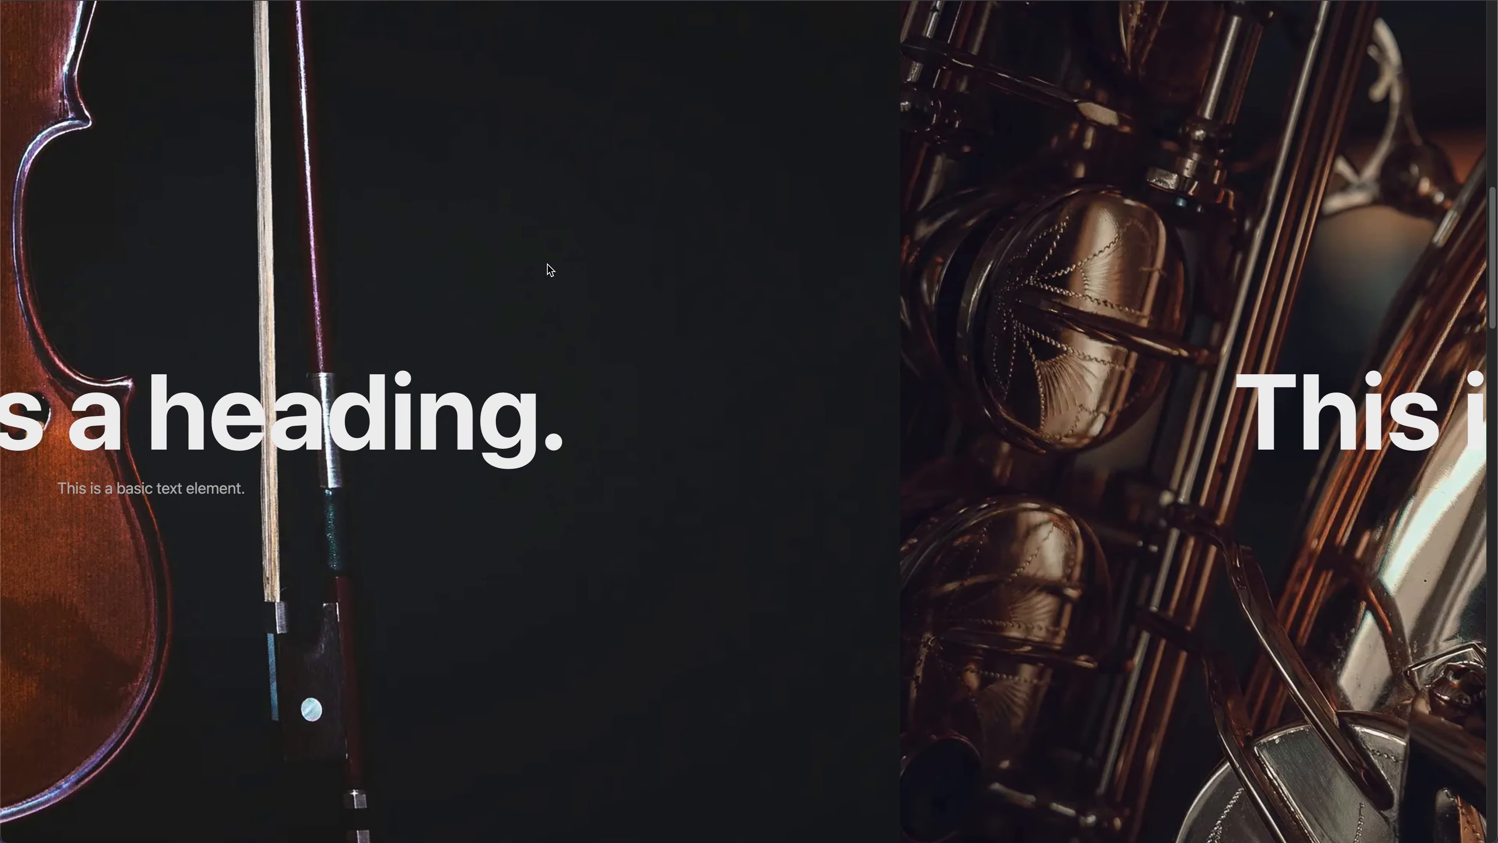
scroll(548, 265, up, 5)
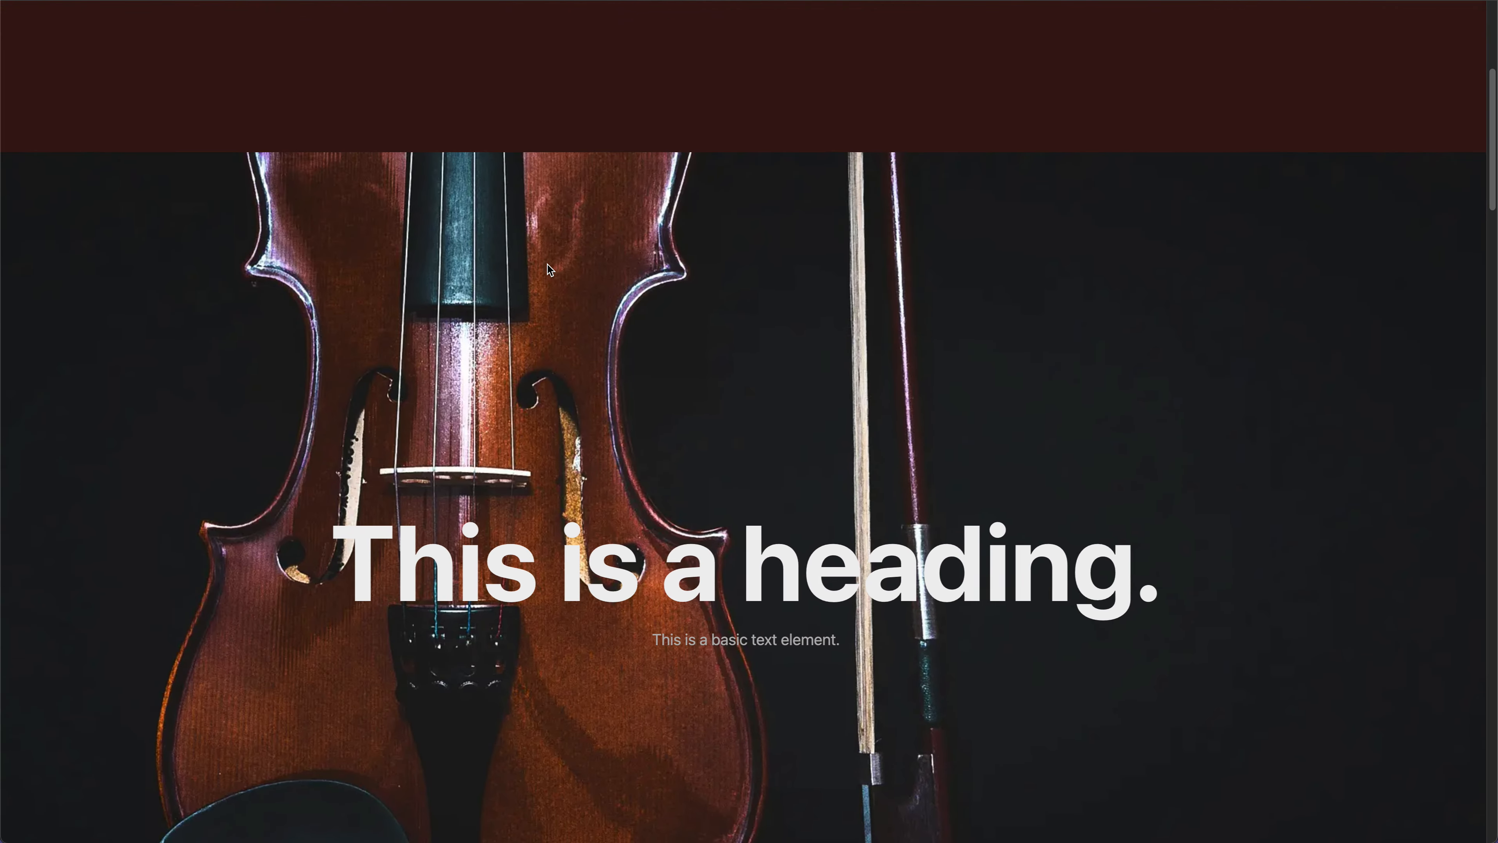
scroll(548, 265, down, 8)
scroll(548, 264, down, 7)
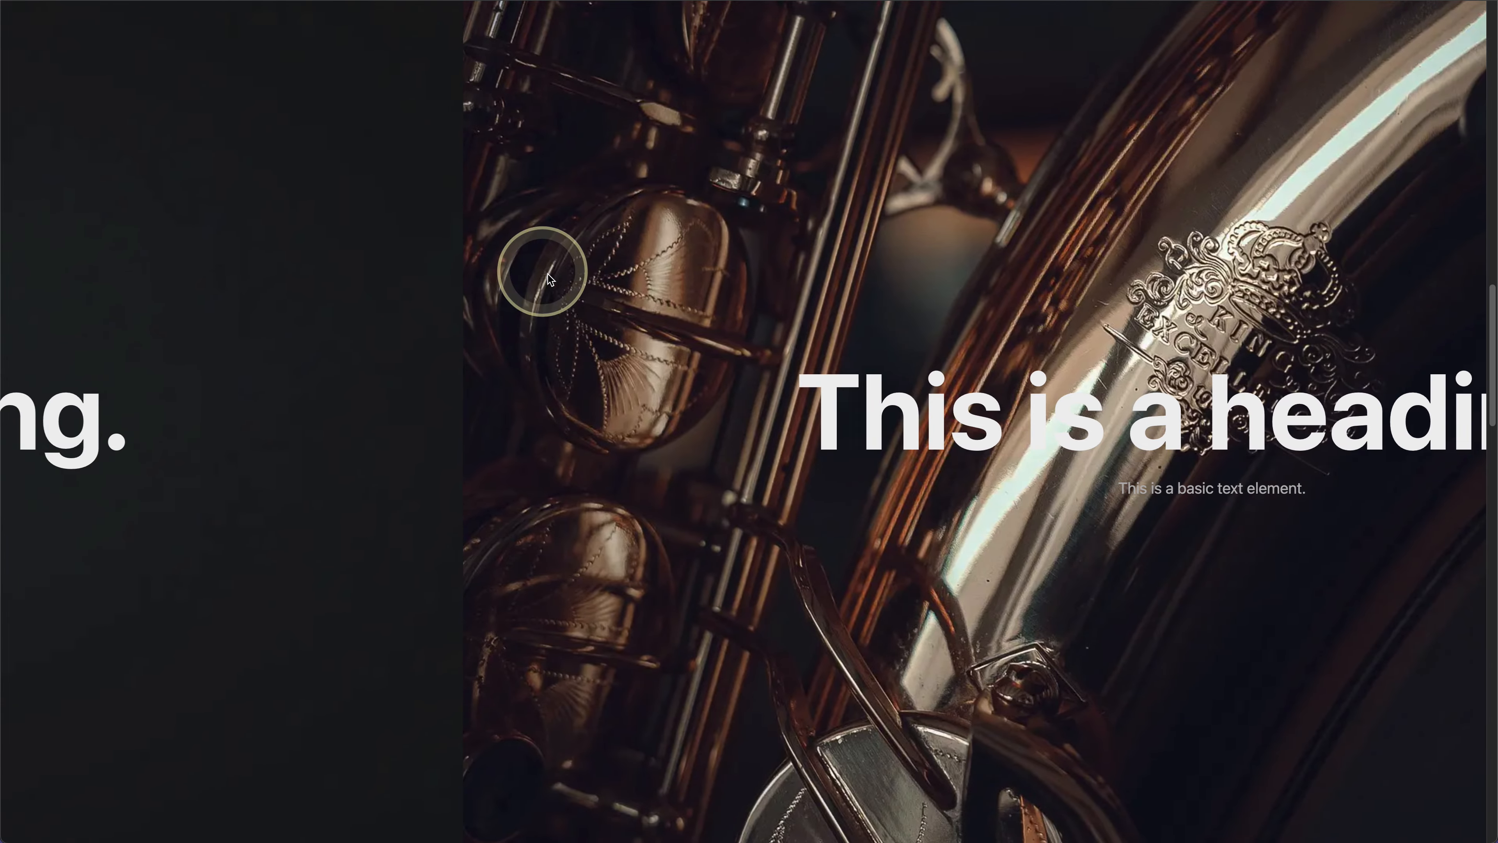
scroll(891, 424, down, 3)
scroll(890, 424, down, 5)
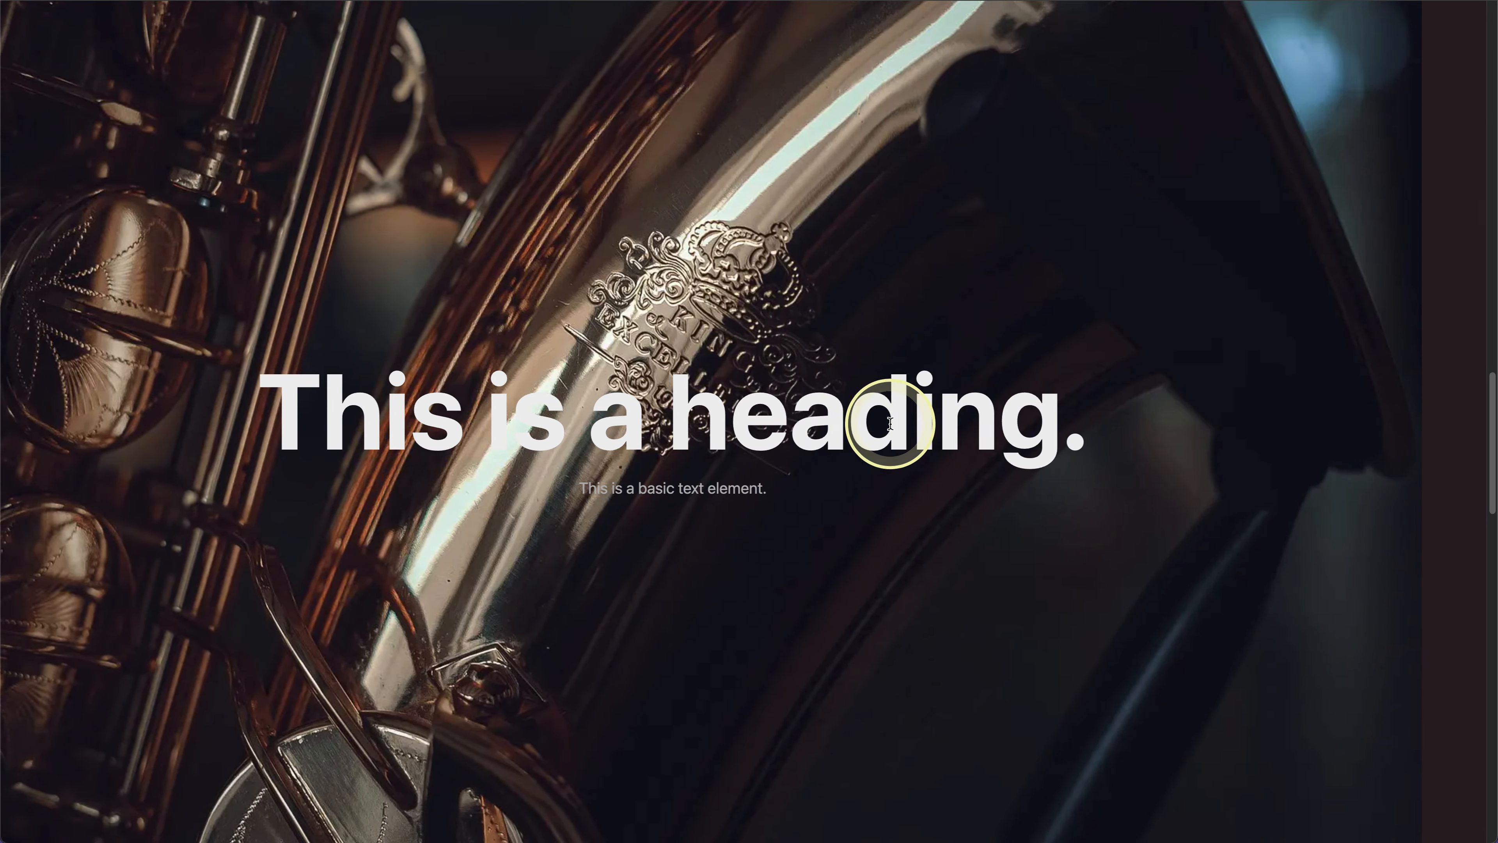
scroll(891, 424, down, 10)
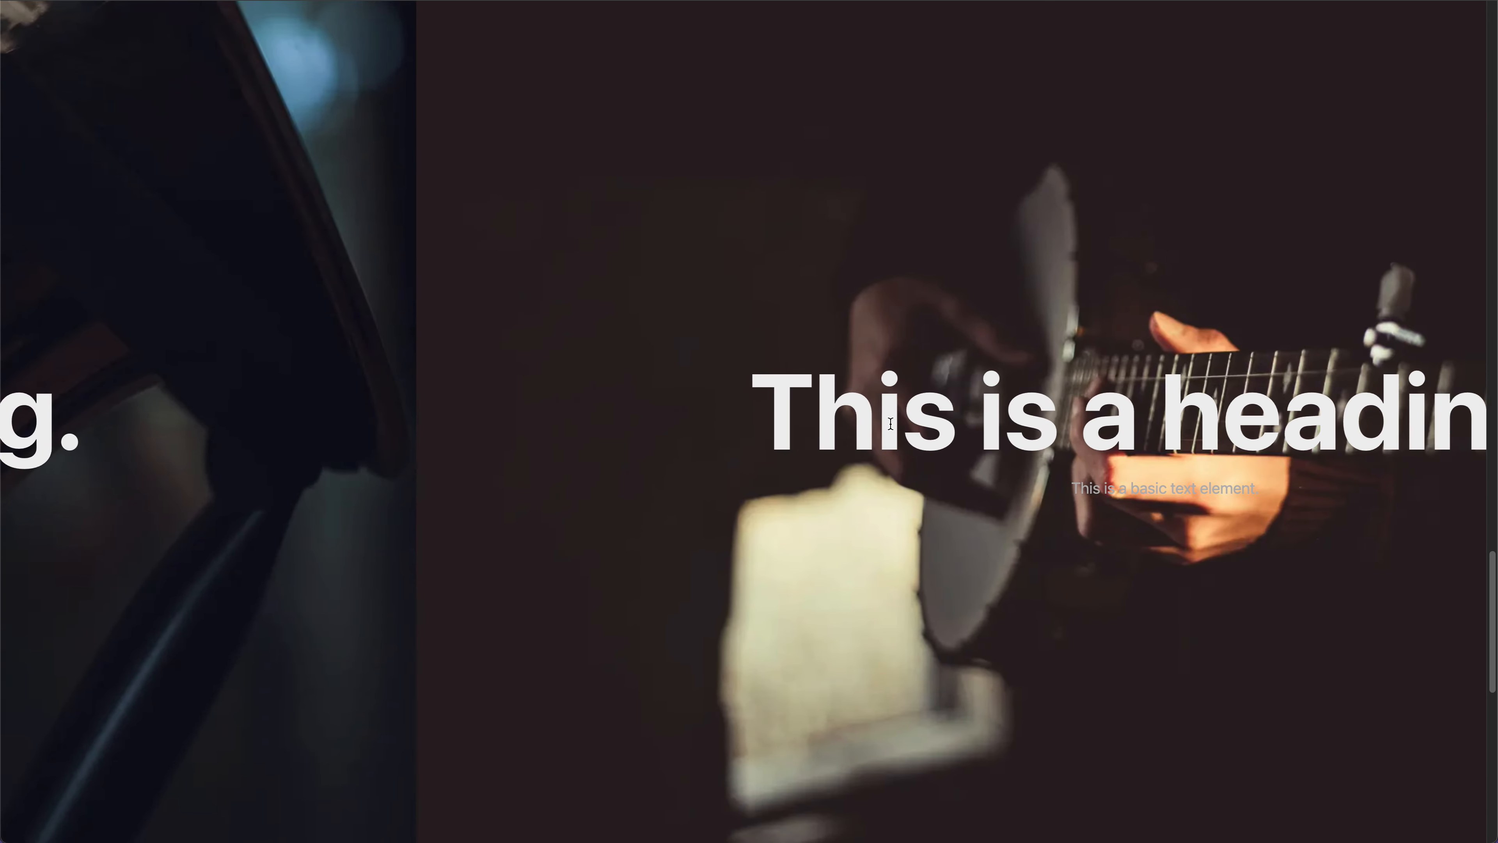
scroll(891, 424, up, 20)
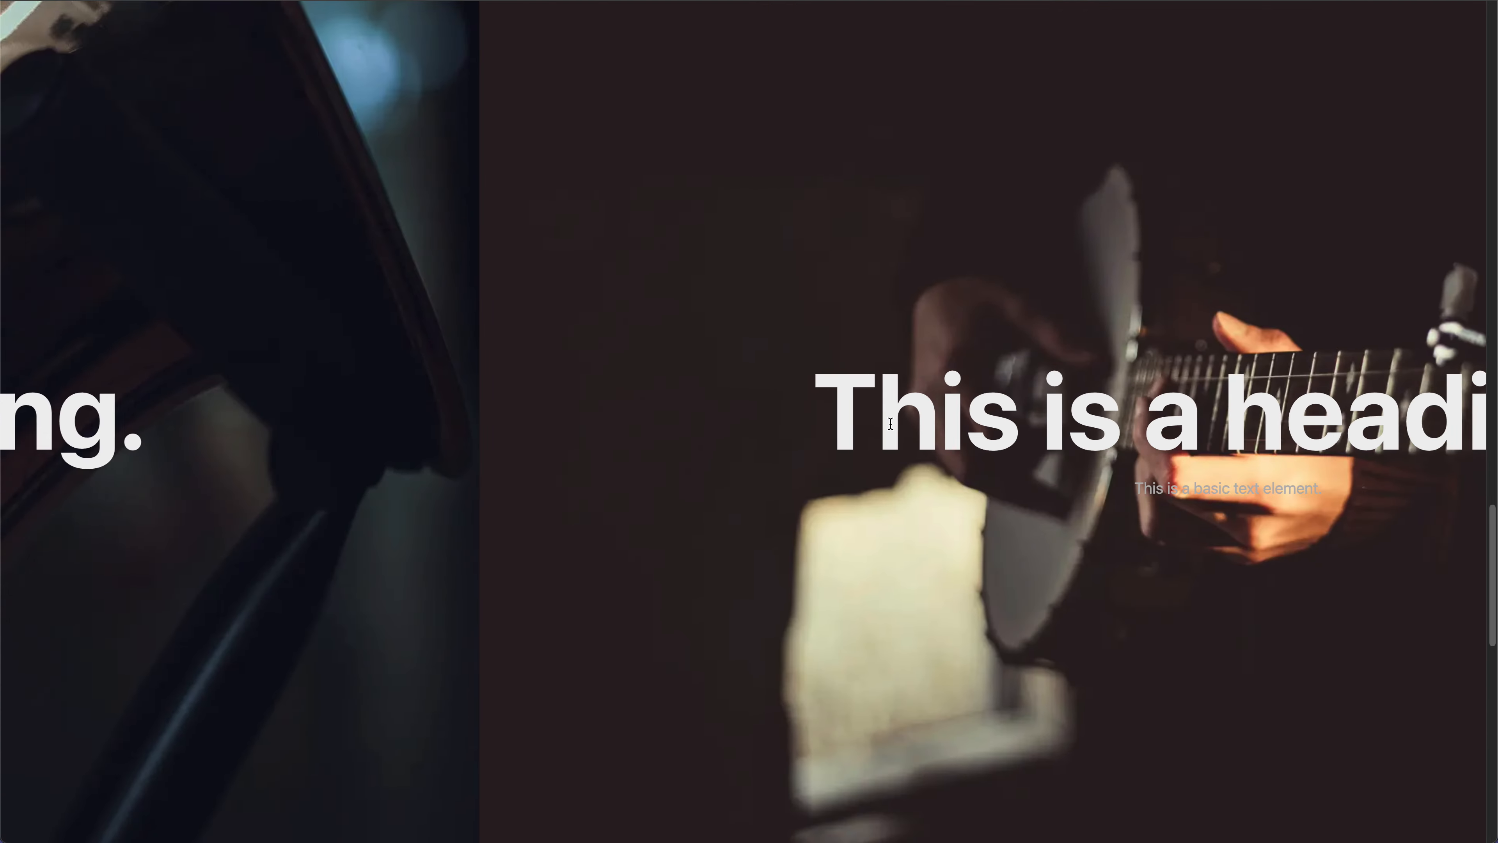
scroll(891, 426, up, 5)
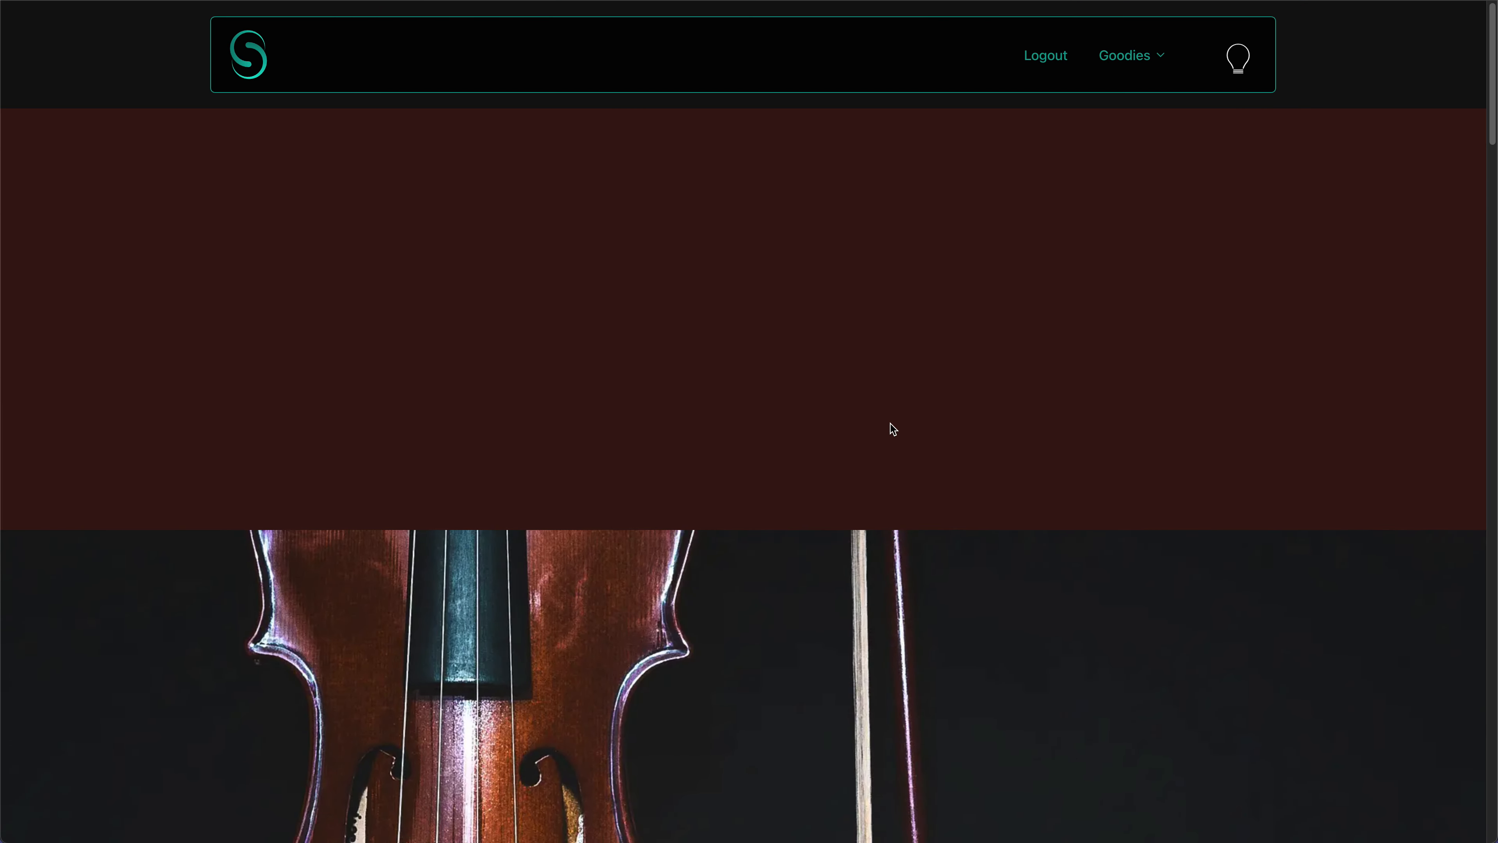
scroll(891, 426, down, 5)
- Return to the page editor and set the slider's scroll type to Scrolling
click(220, 6)
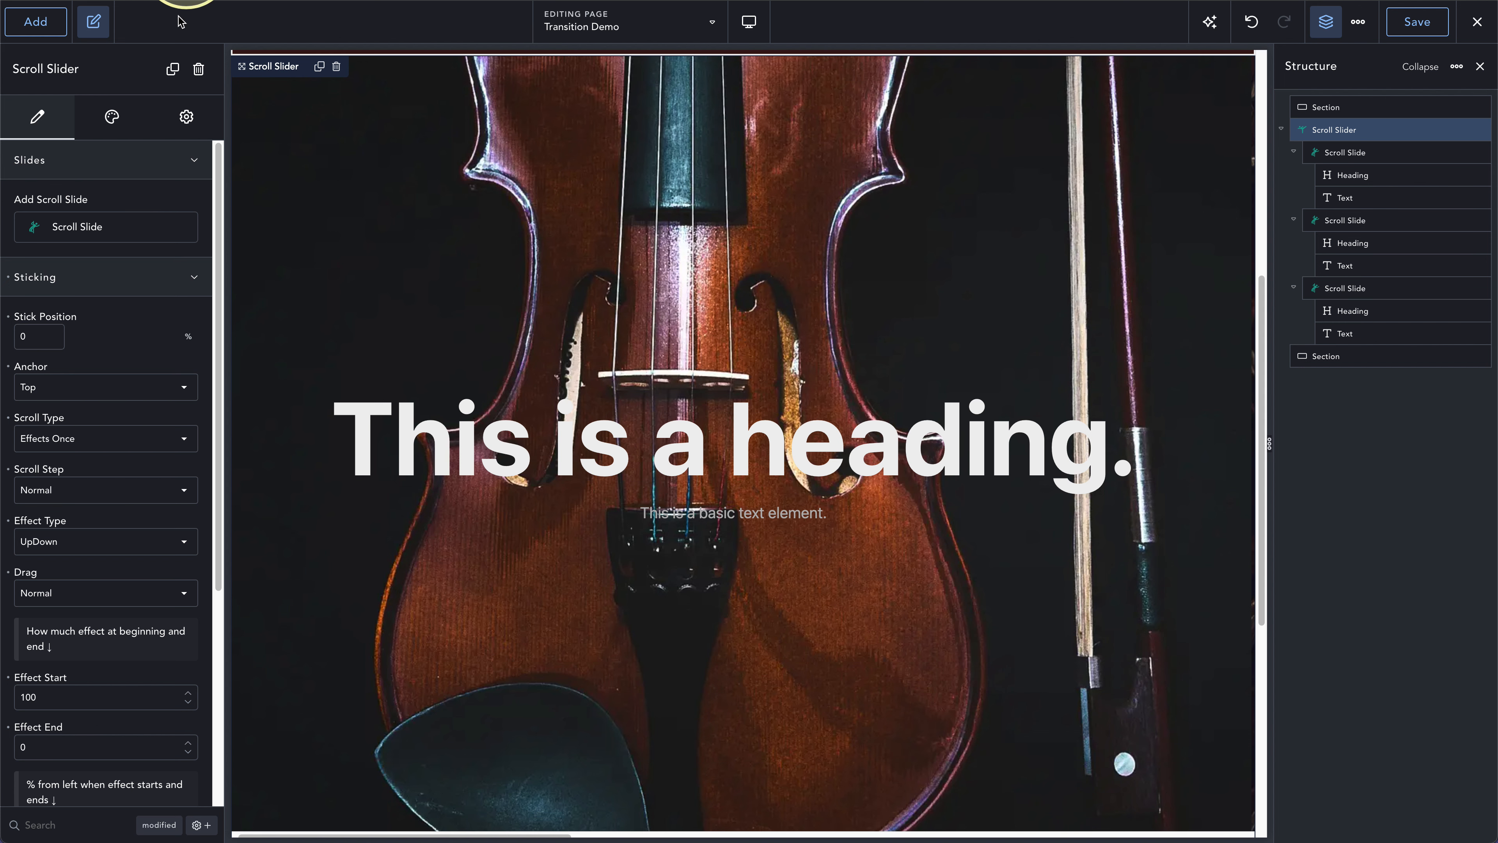
click(124, 362)
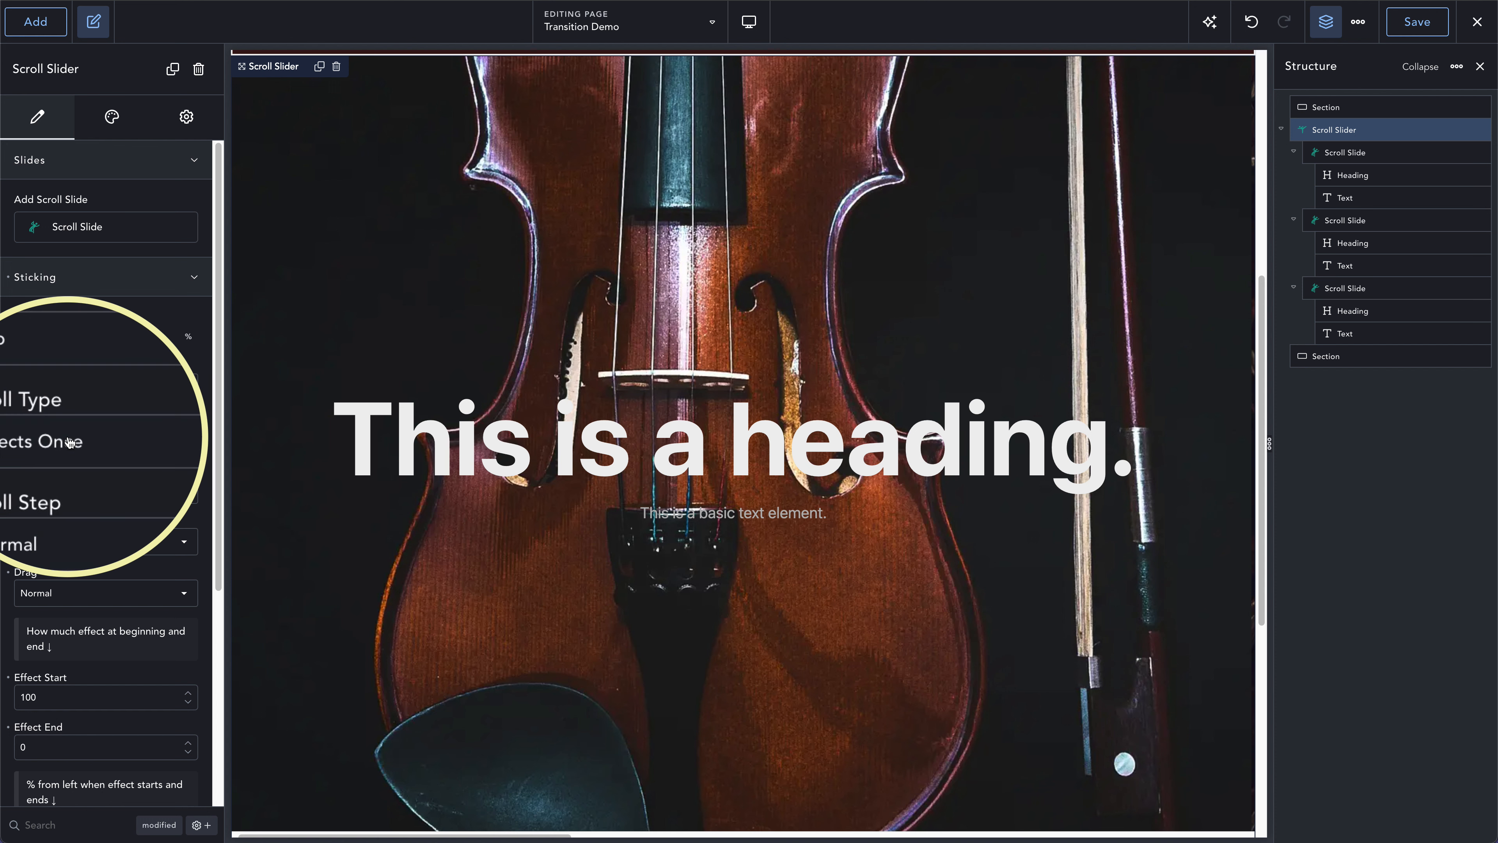
right_click(51, 441)
key(Escape)
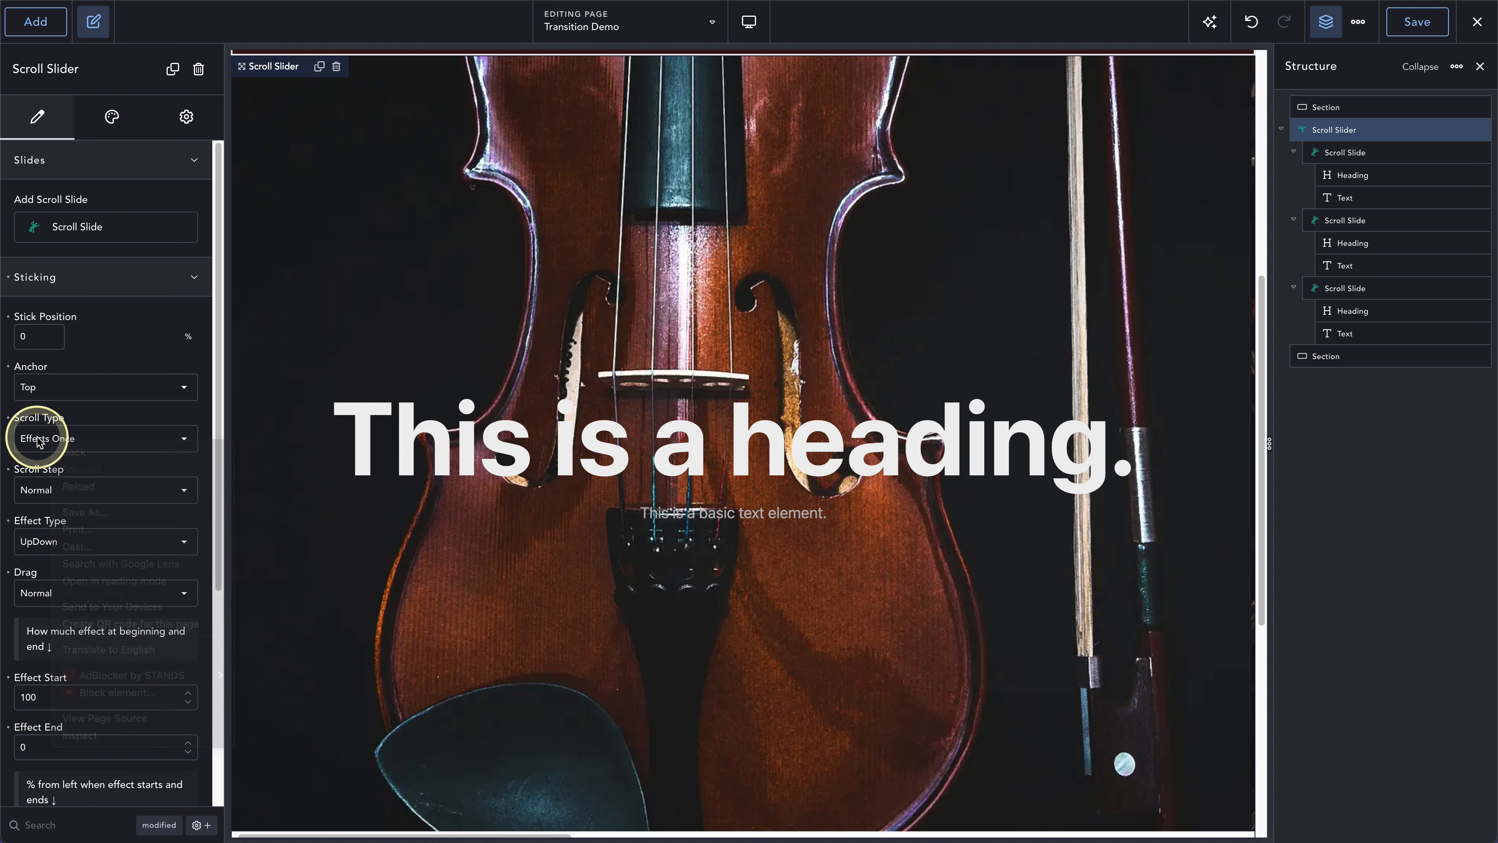
click(42, 440)
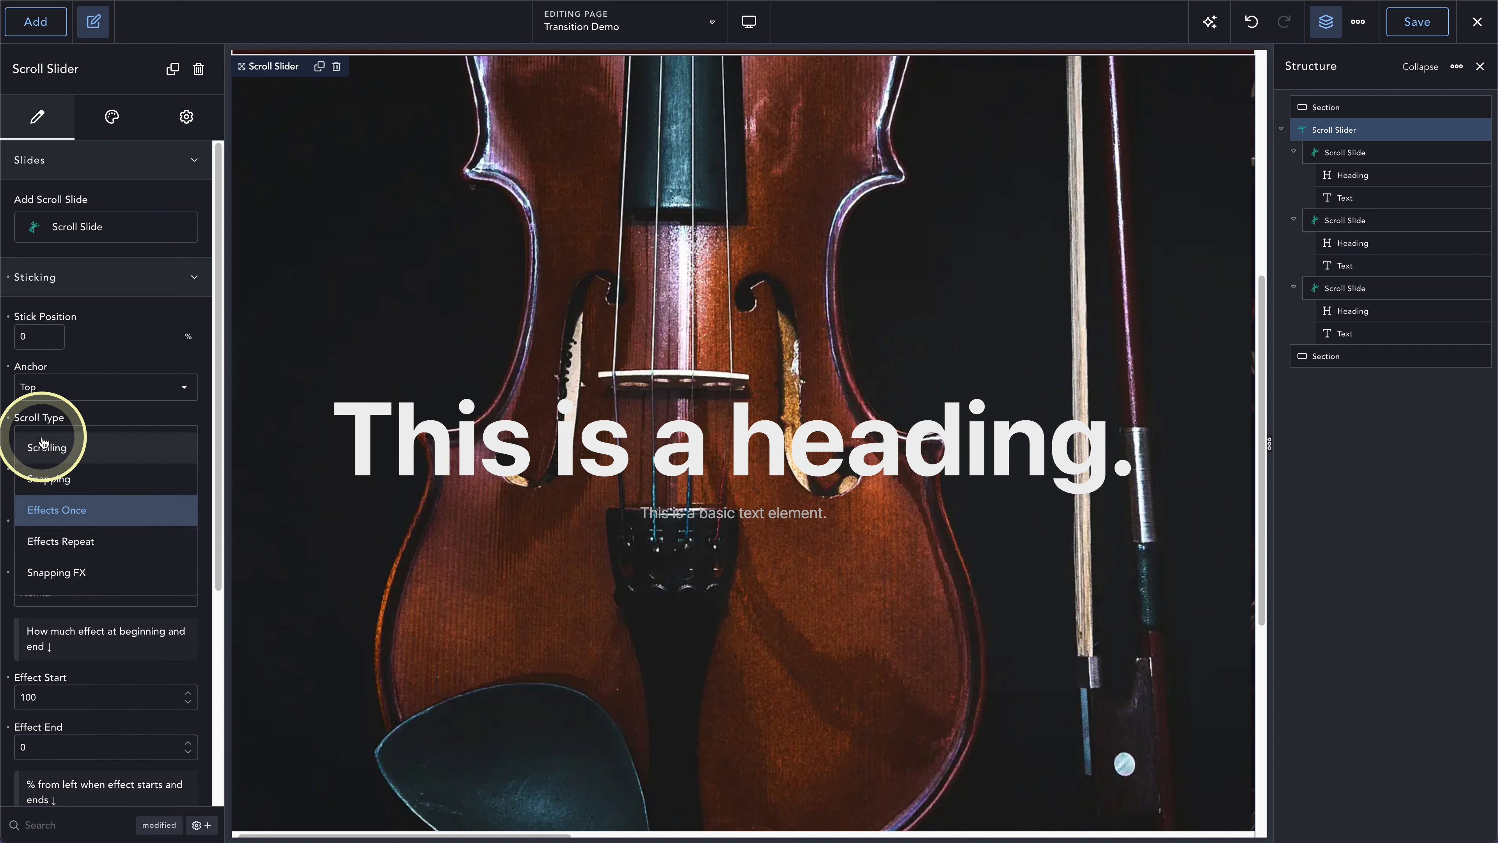
click(52, 450)
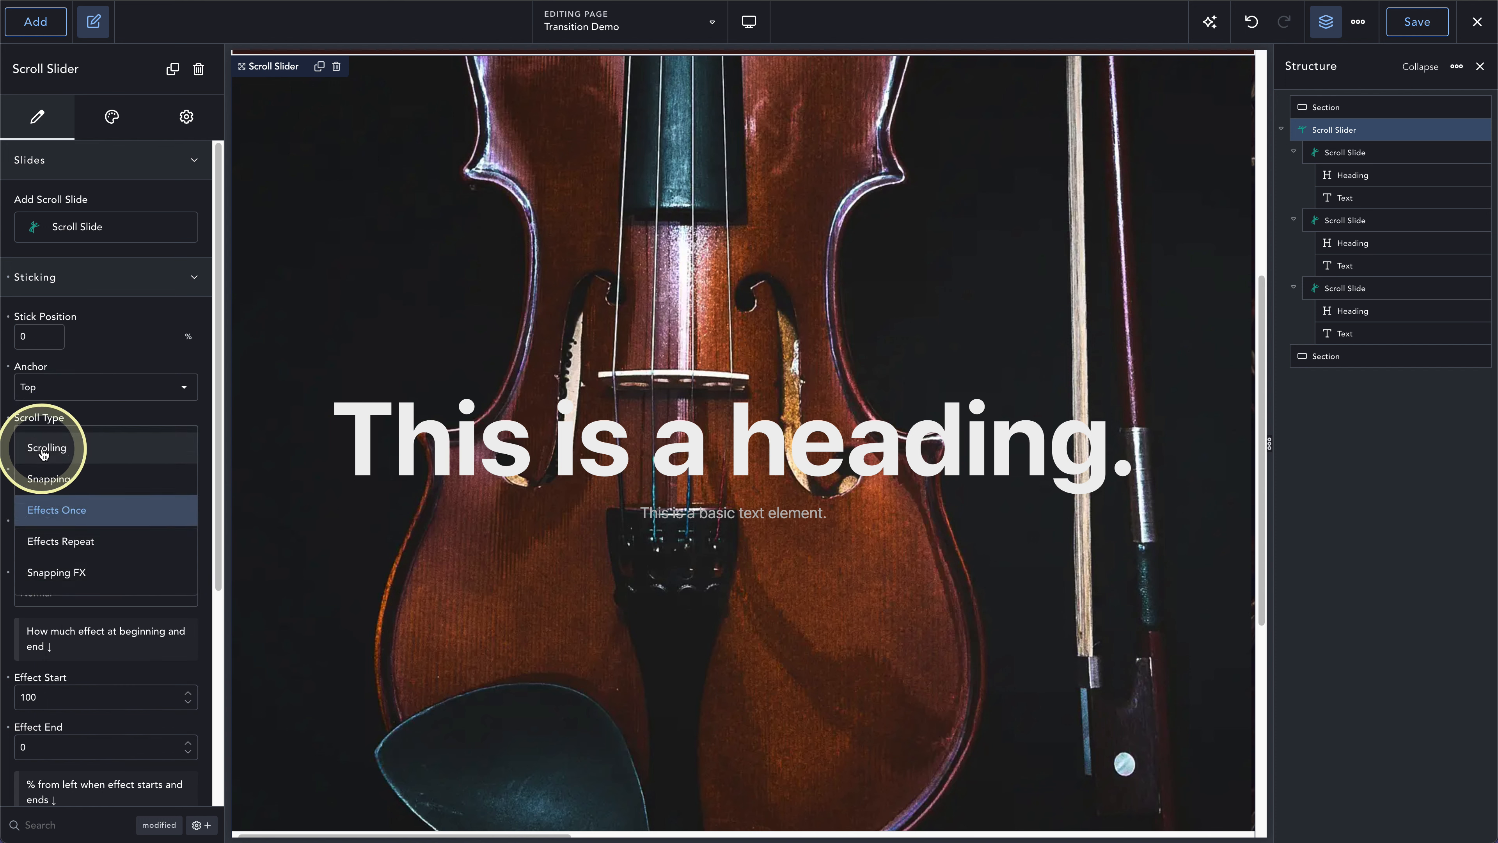
click(54, 450)
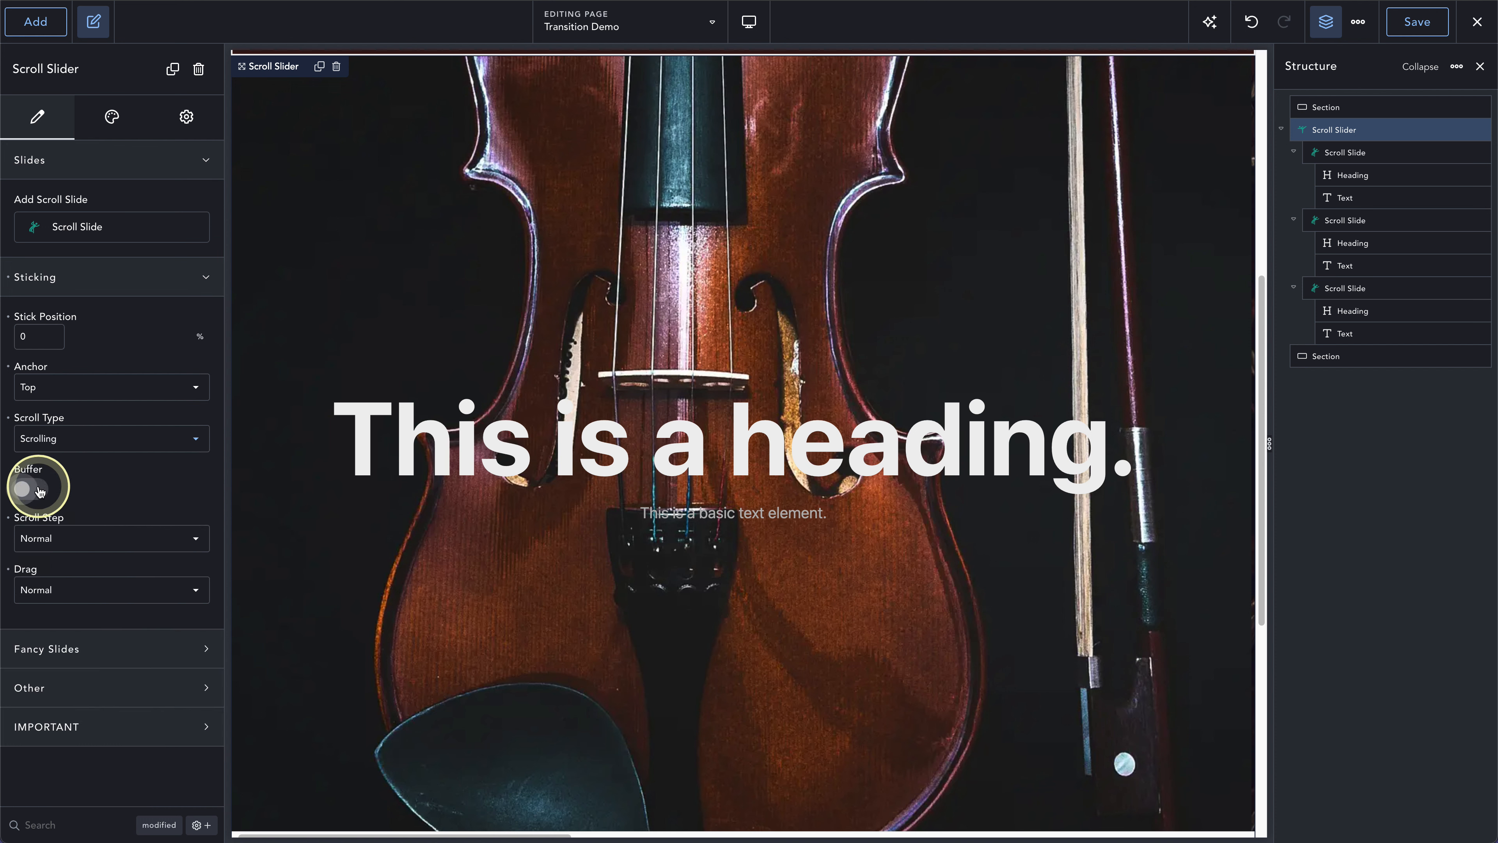
- Turn on the slider's Buffer option and check the start of the slider on the frontend
click(39, 490)
click(569, 301)
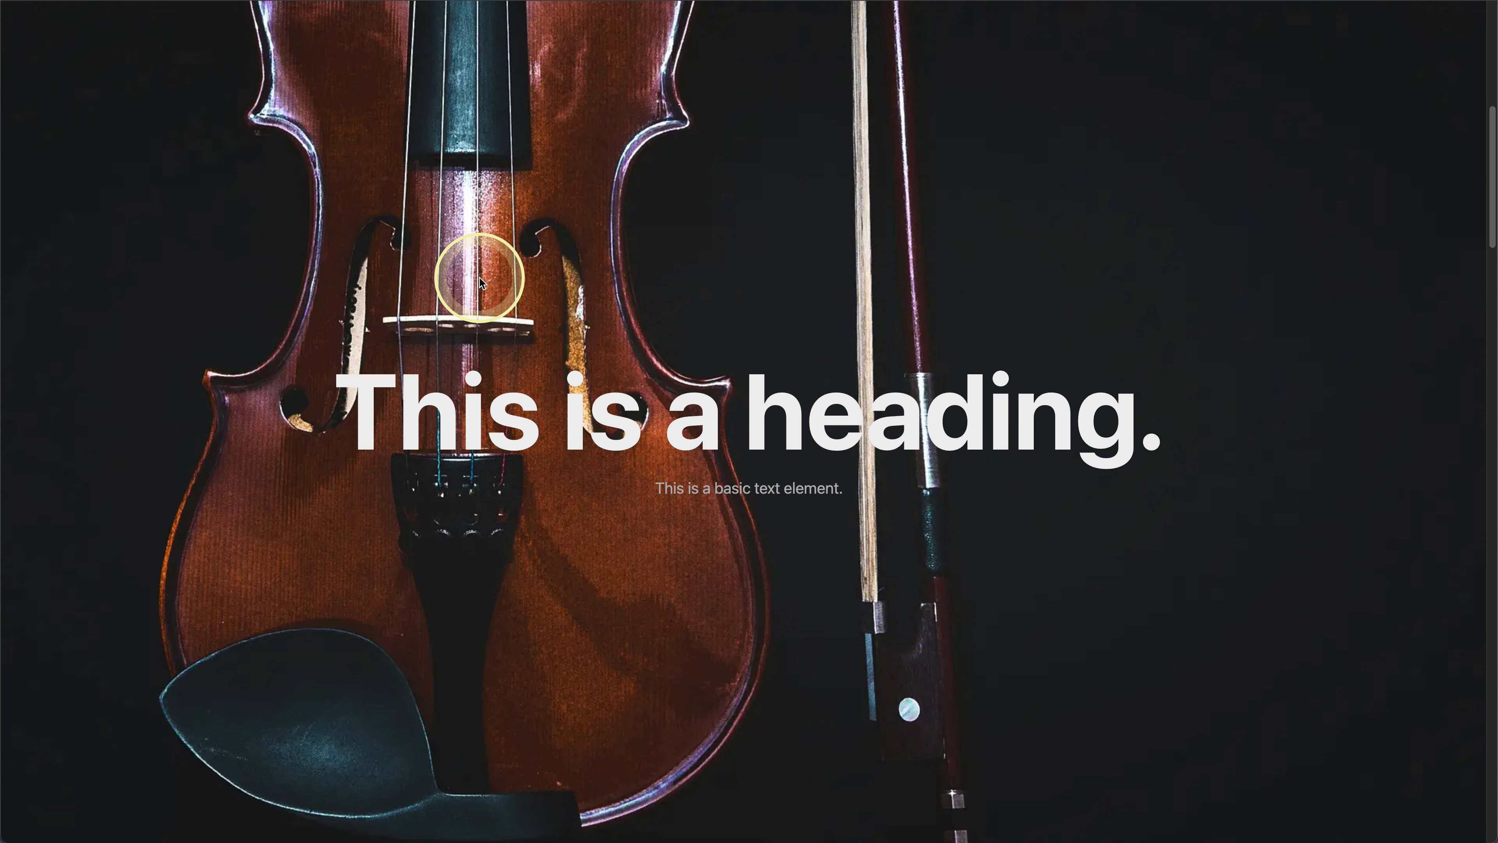
scroll(481, 277, up, 8)
scroll(480, 277, down, 8)
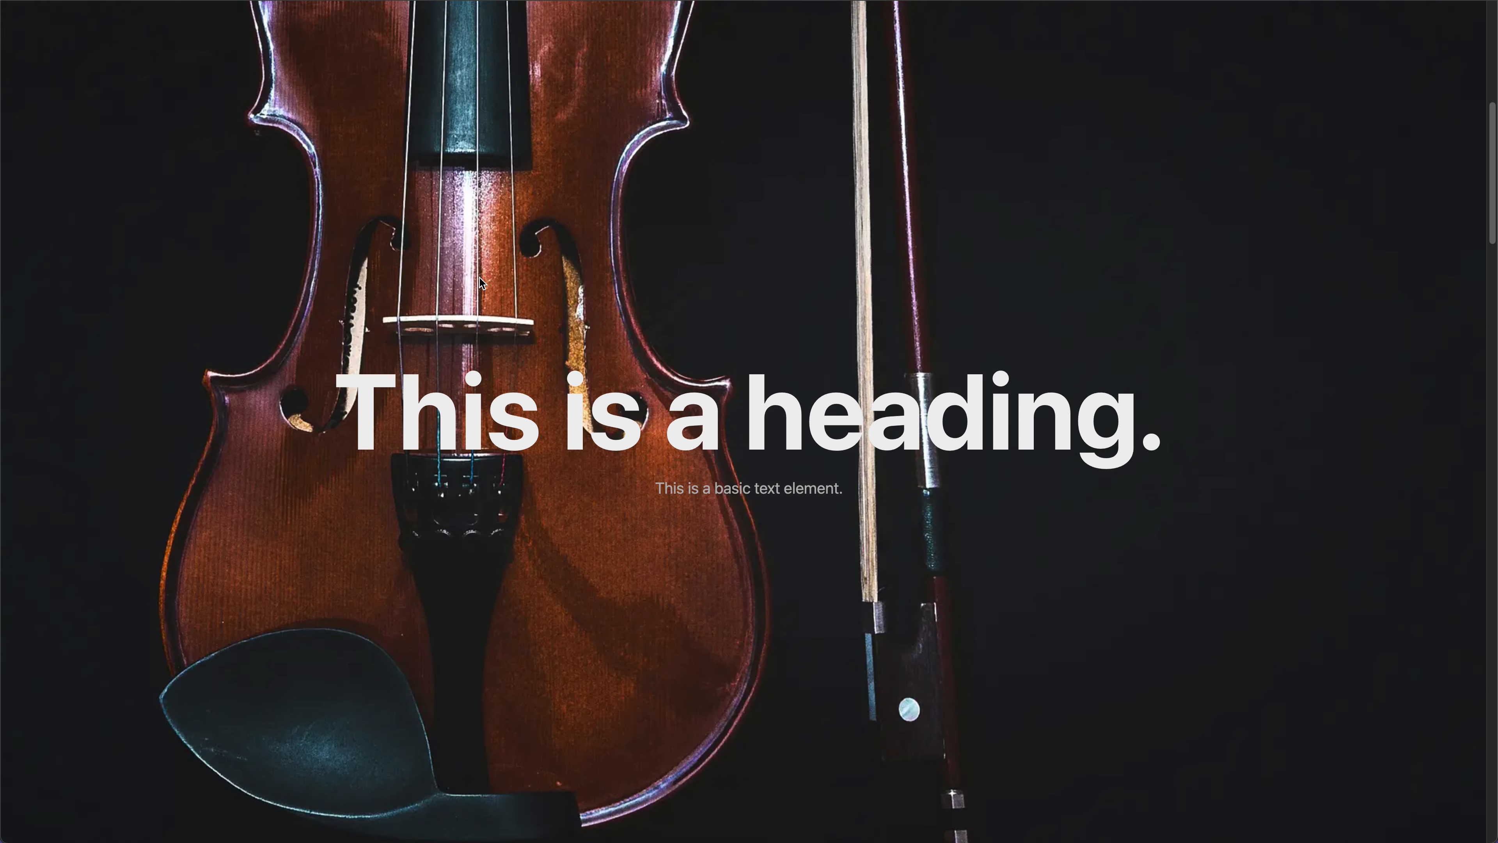
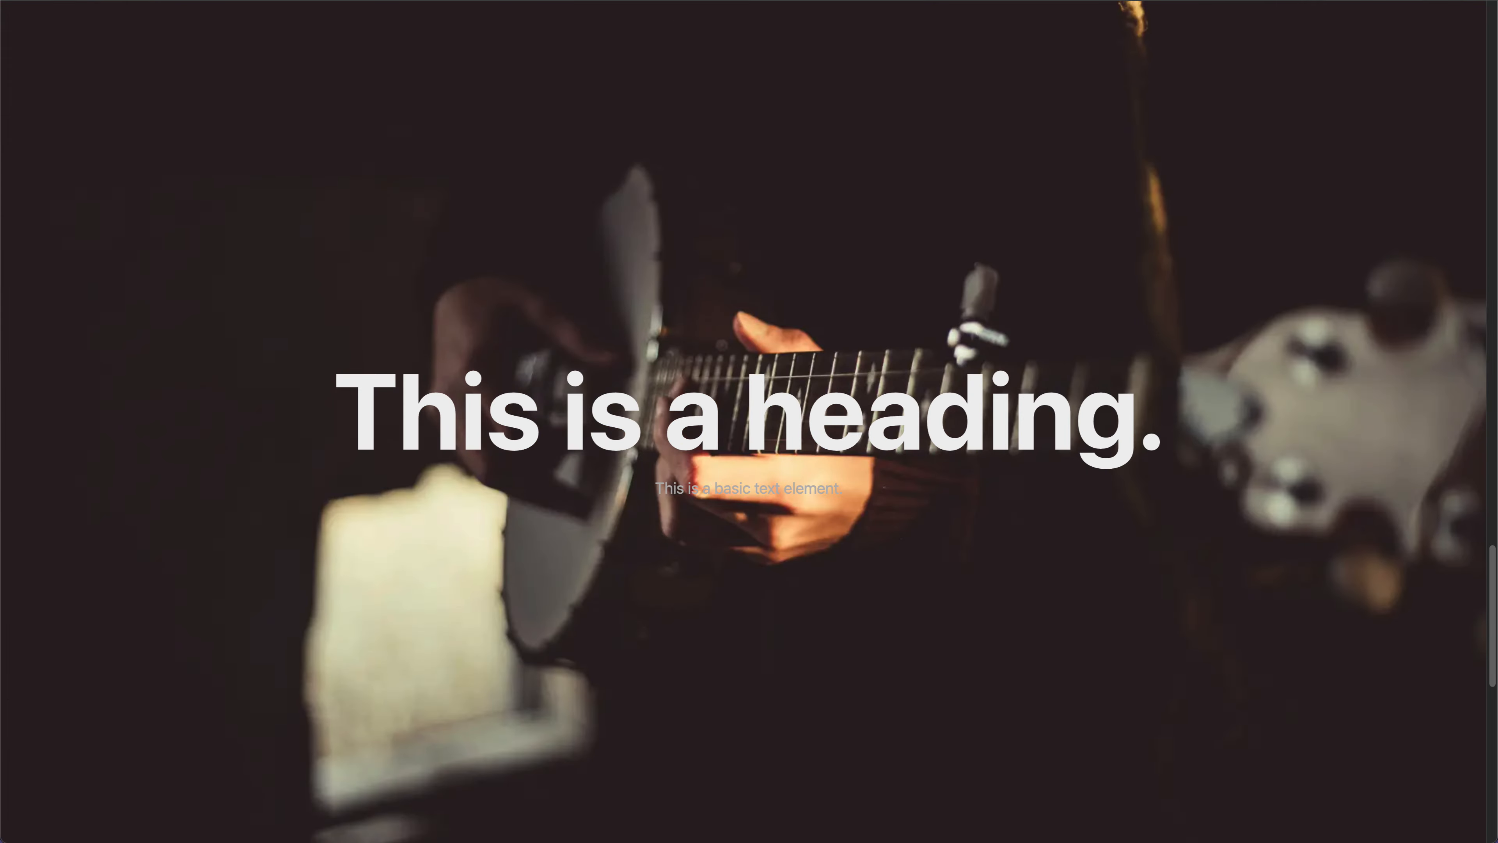
- Scroll the frontend page through all three slides to check the slider's UpDown effect with the Effects Repeat scroll type
click(328, 117)
scroll(346, 193, up, 20)
scroll(346, 193, down, 7)
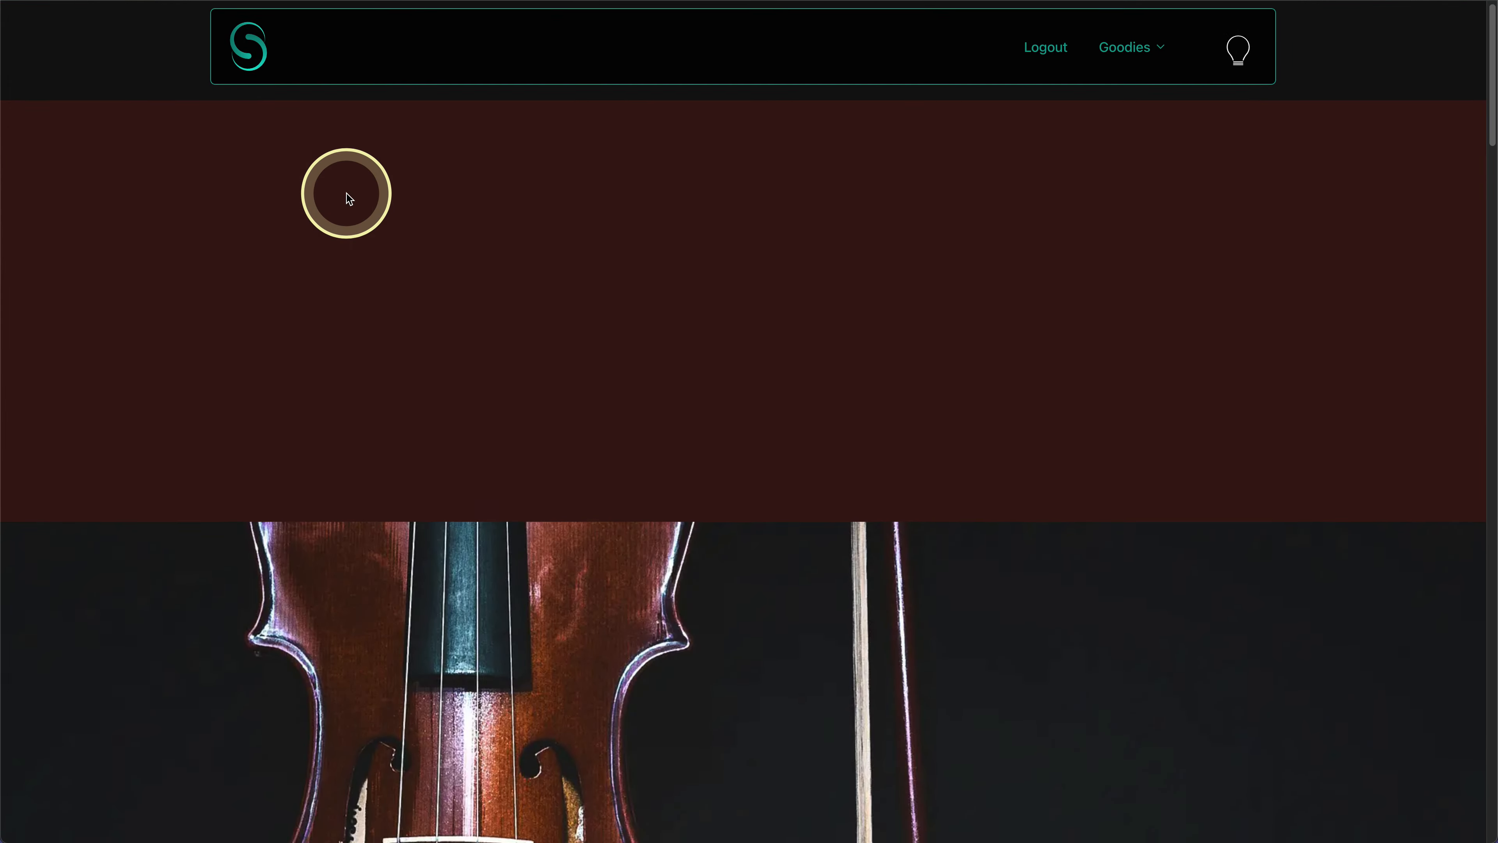
scroll(346, 193, down, 5)
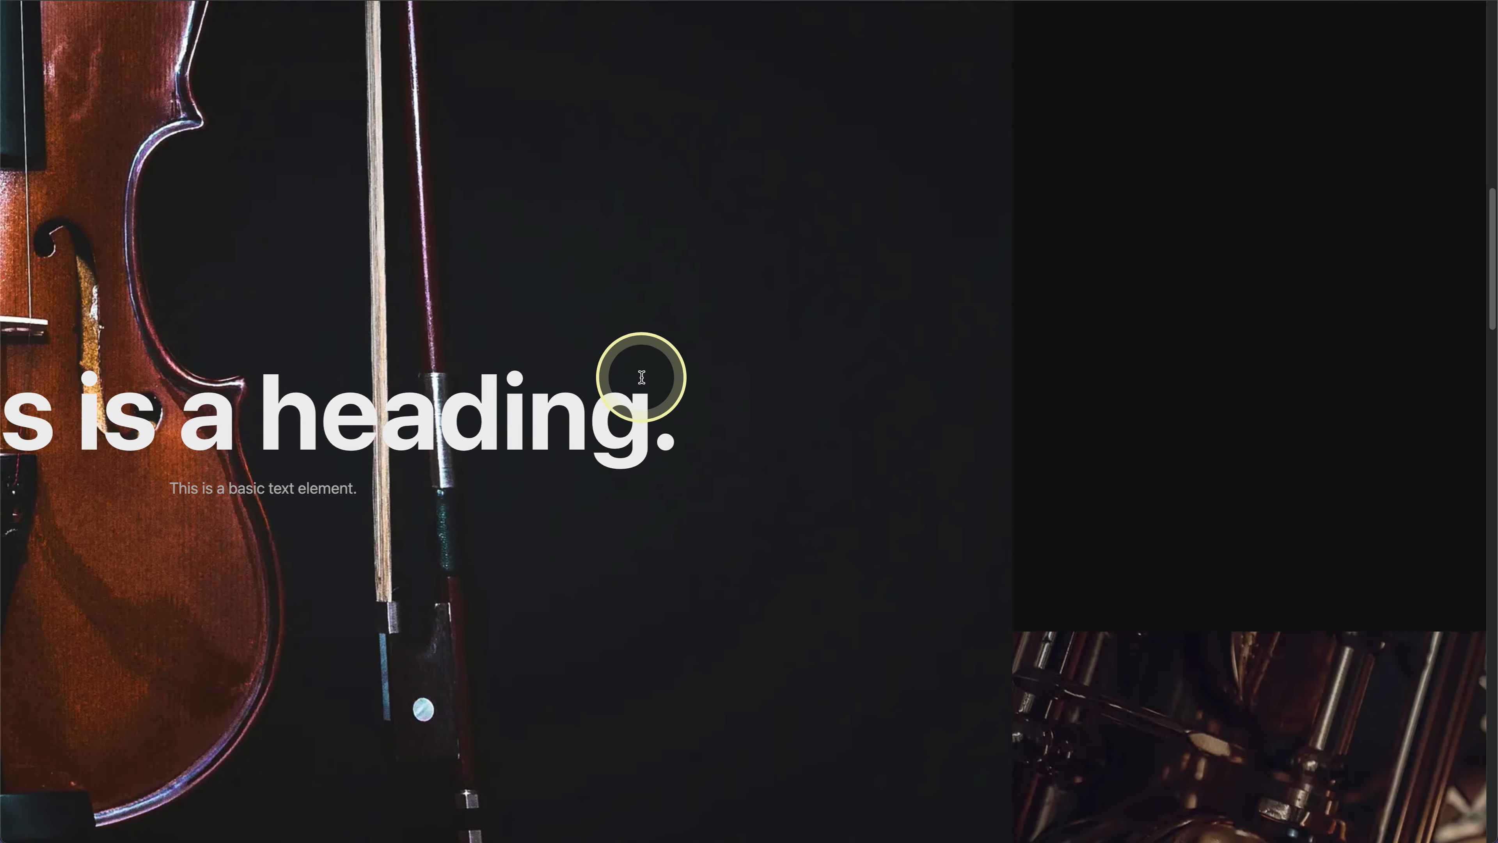
scroll(645, 382, down, 6)
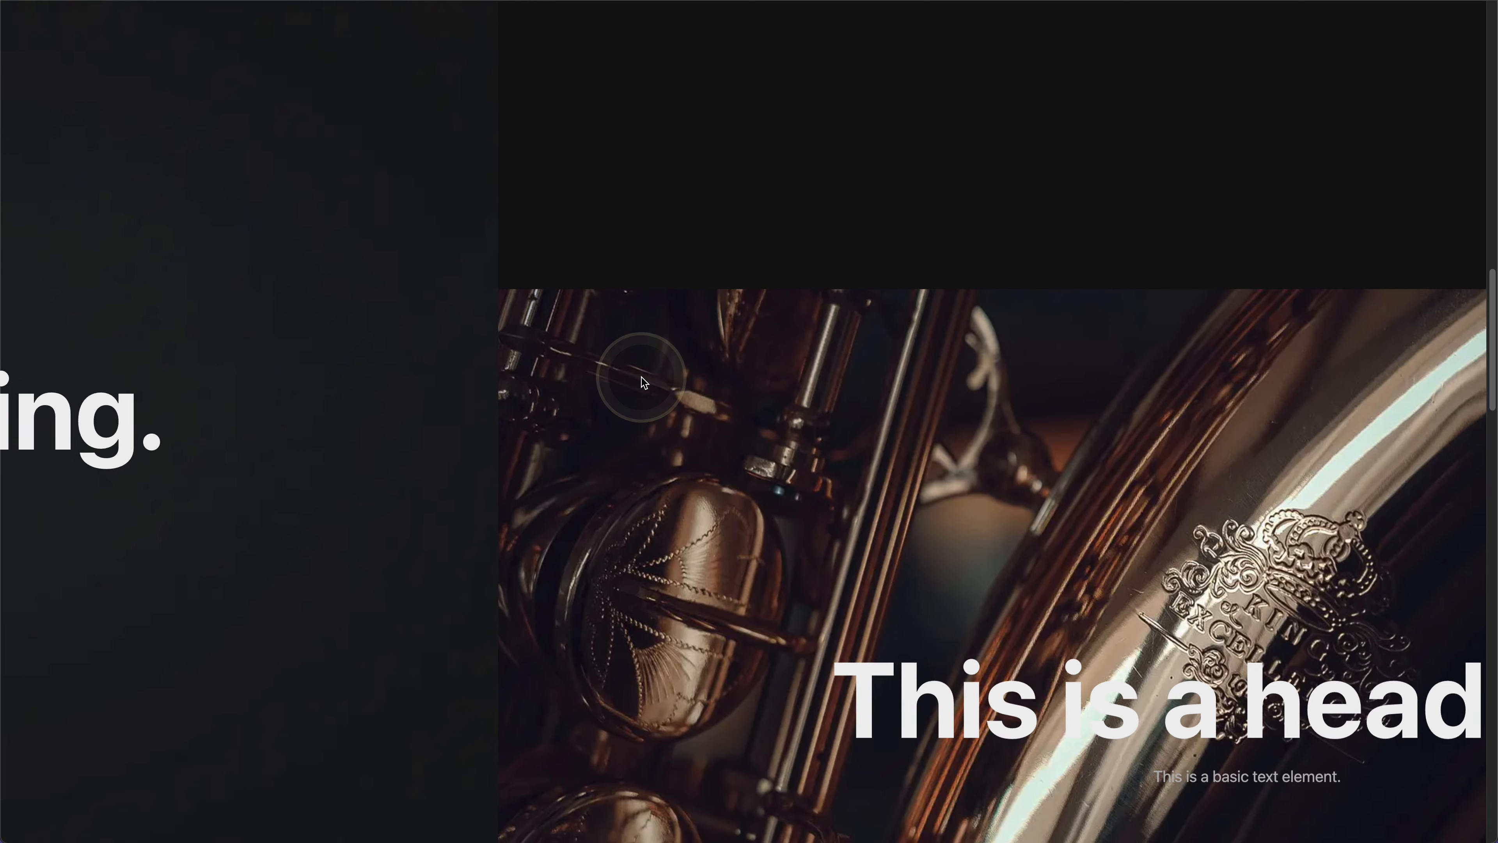
scroll(642, 379, down, 6)
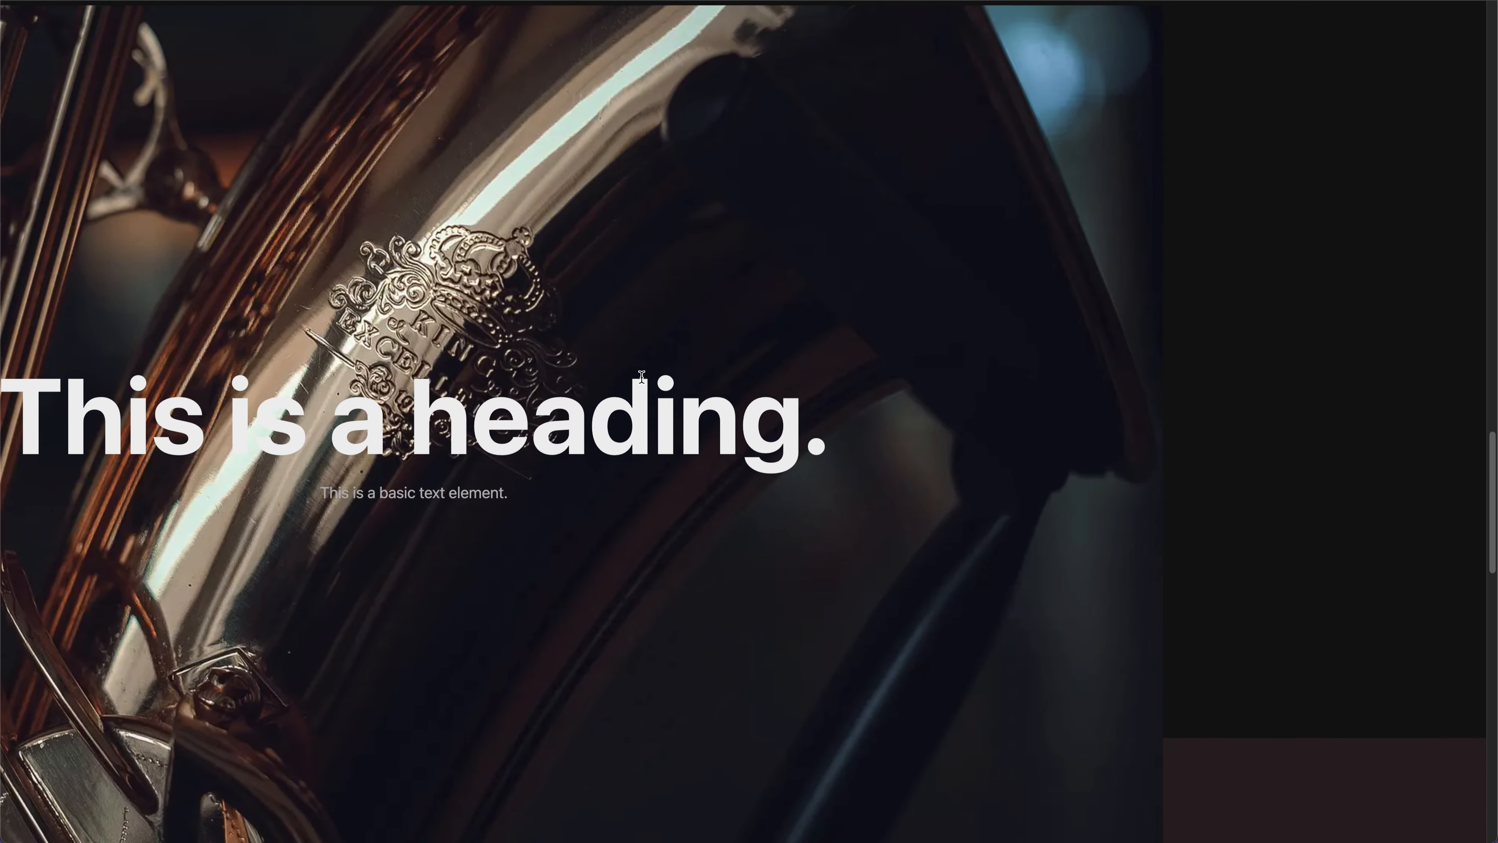
scroll(642, 377, down, 8)
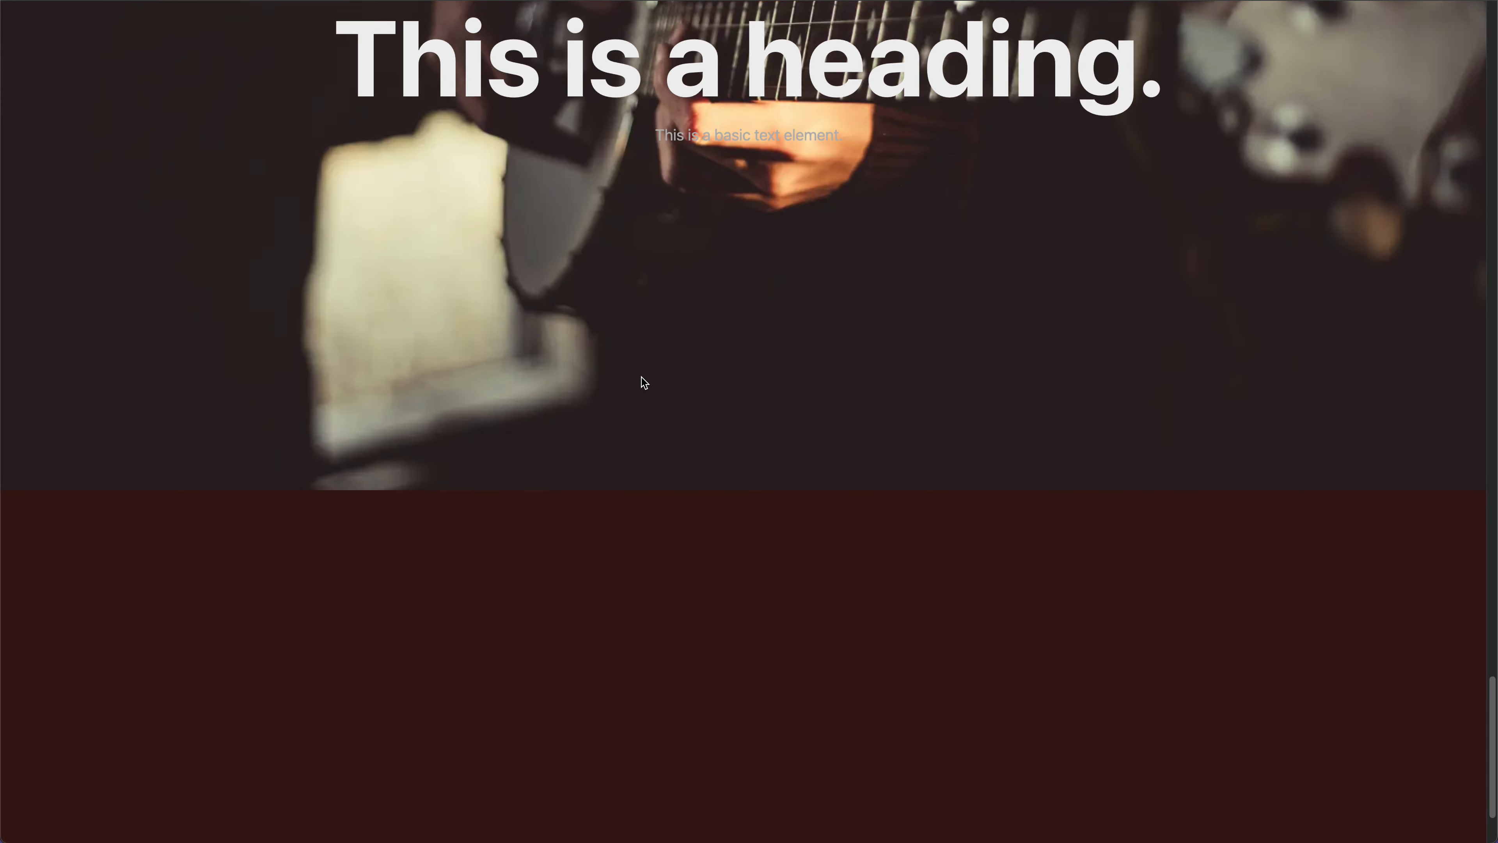
- Scroll back and forth between the last two slides on the frontend to check how the effect repeats on each pass
scroll(641, 377, up, 5)
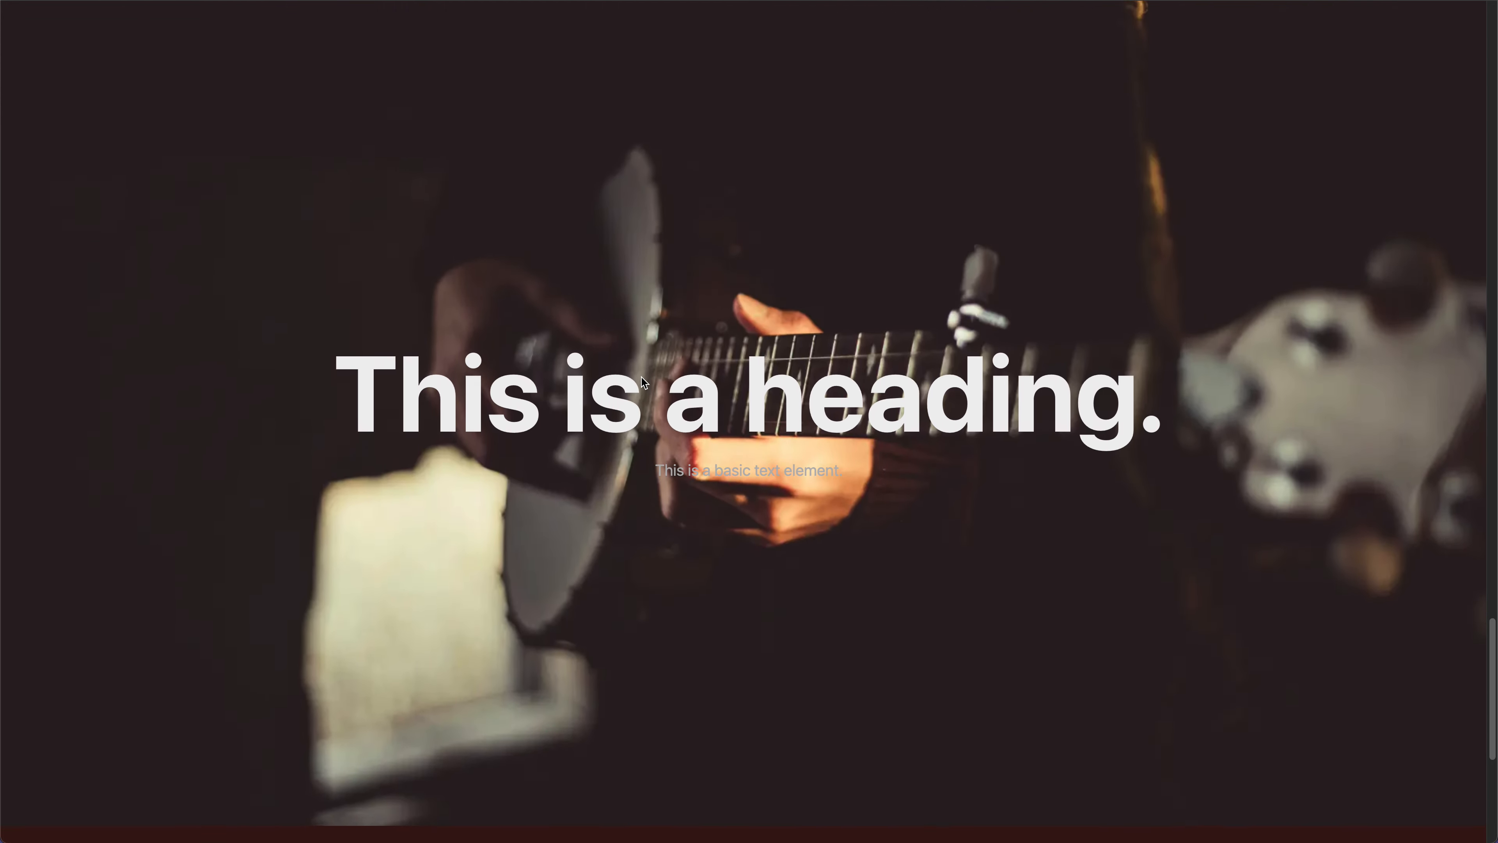
scroll(641, 377, up, 7)
scroll(641, 377, down, 8)
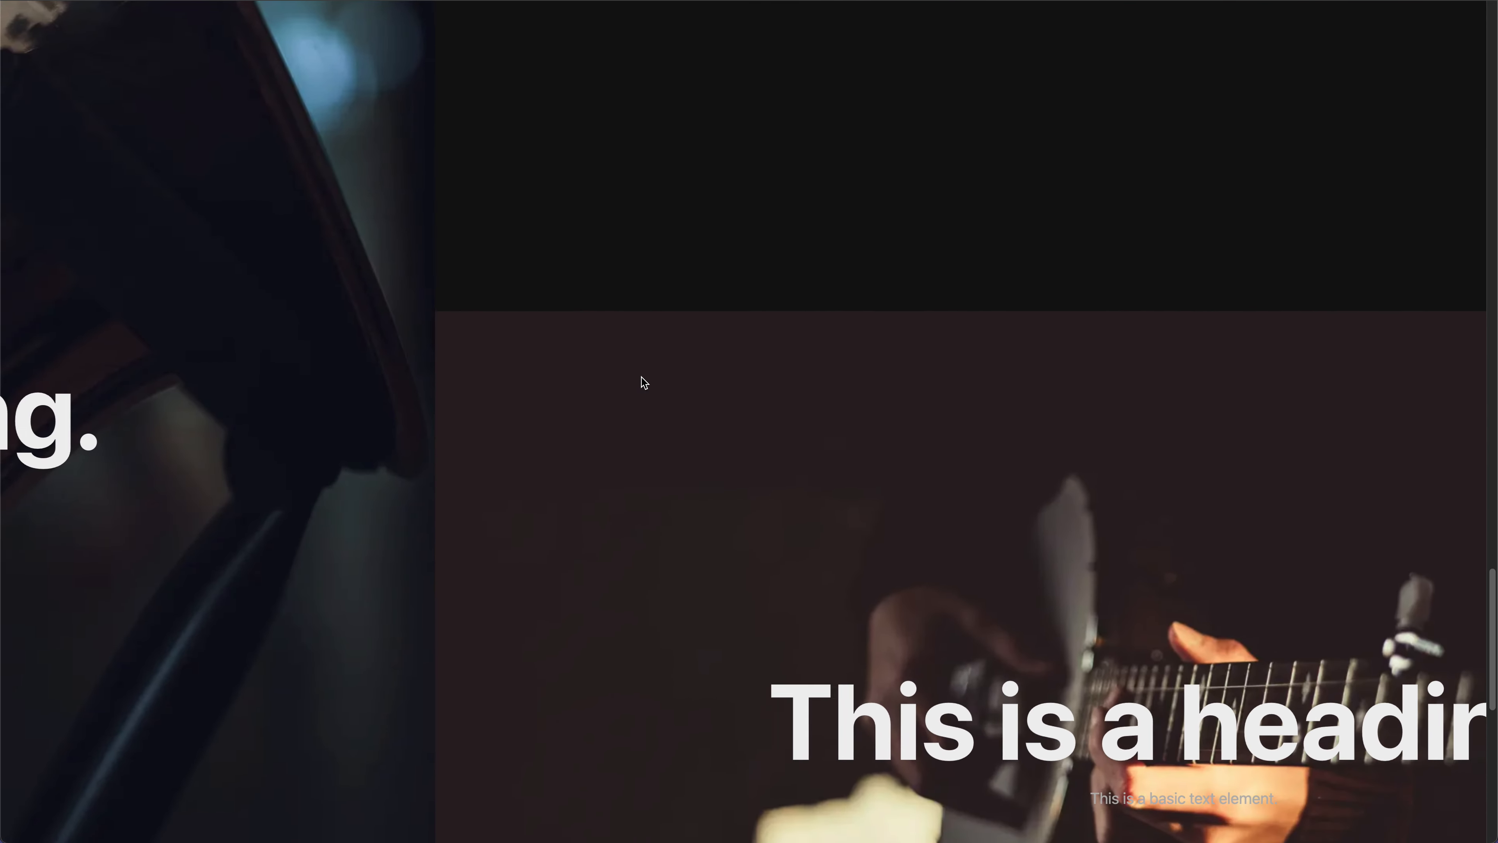
scroll(641, 377, down, 10)
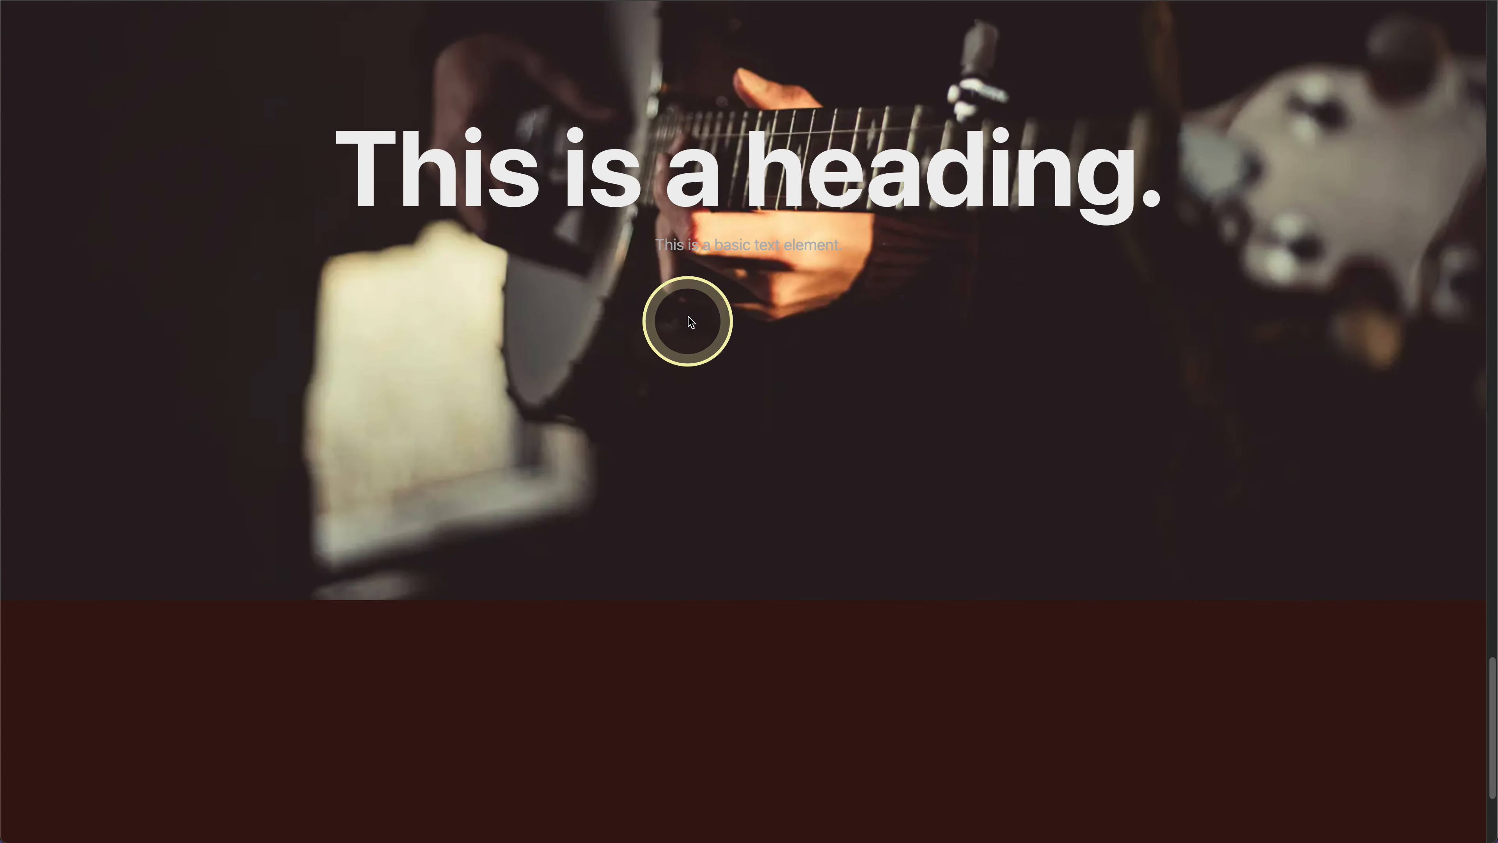
scroll(695, 392, up, 8)
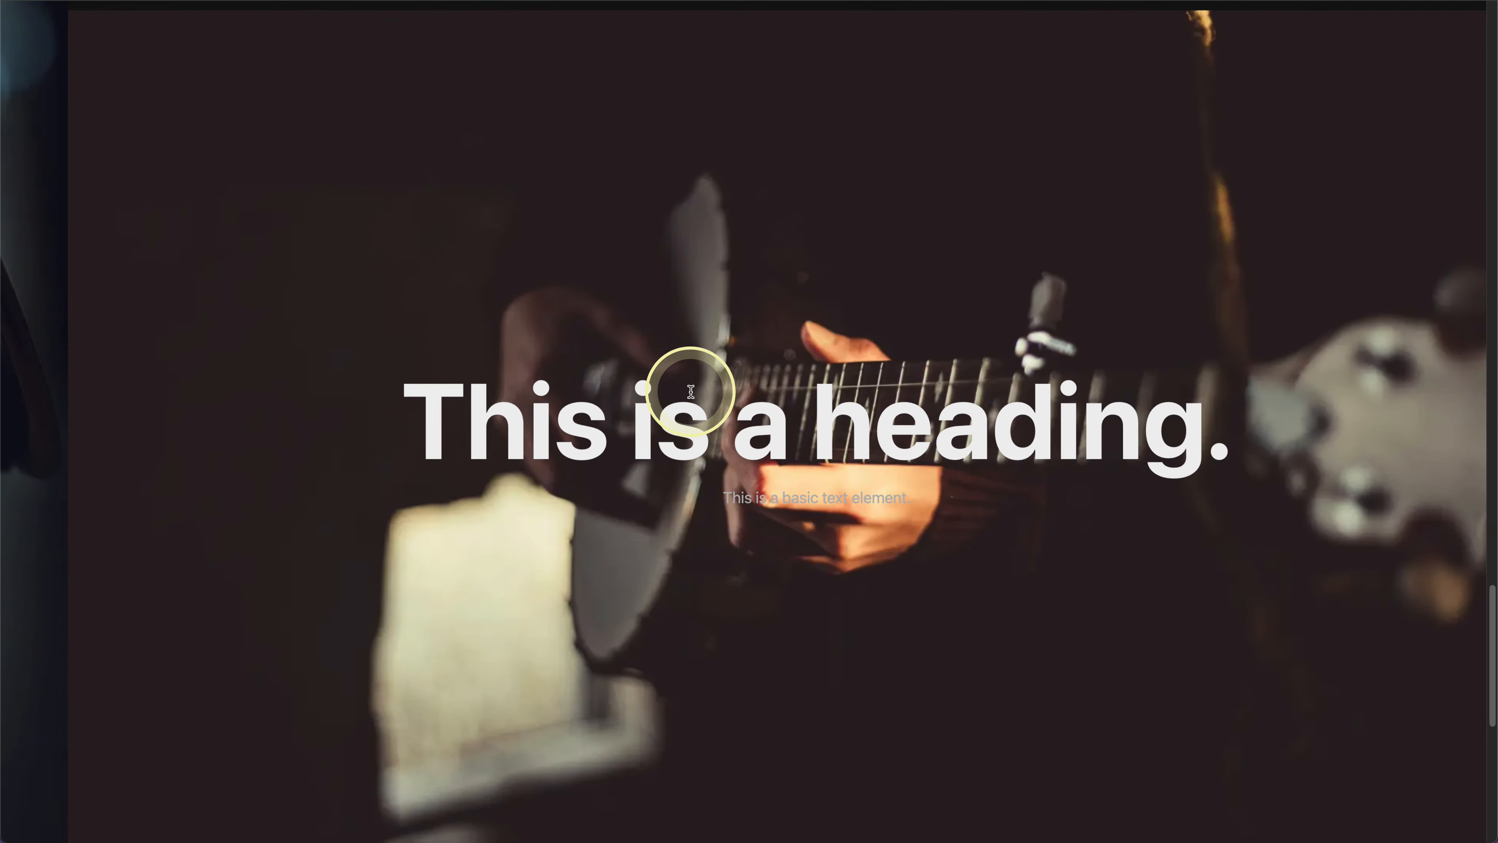
scroll(691, 391, up, 8)
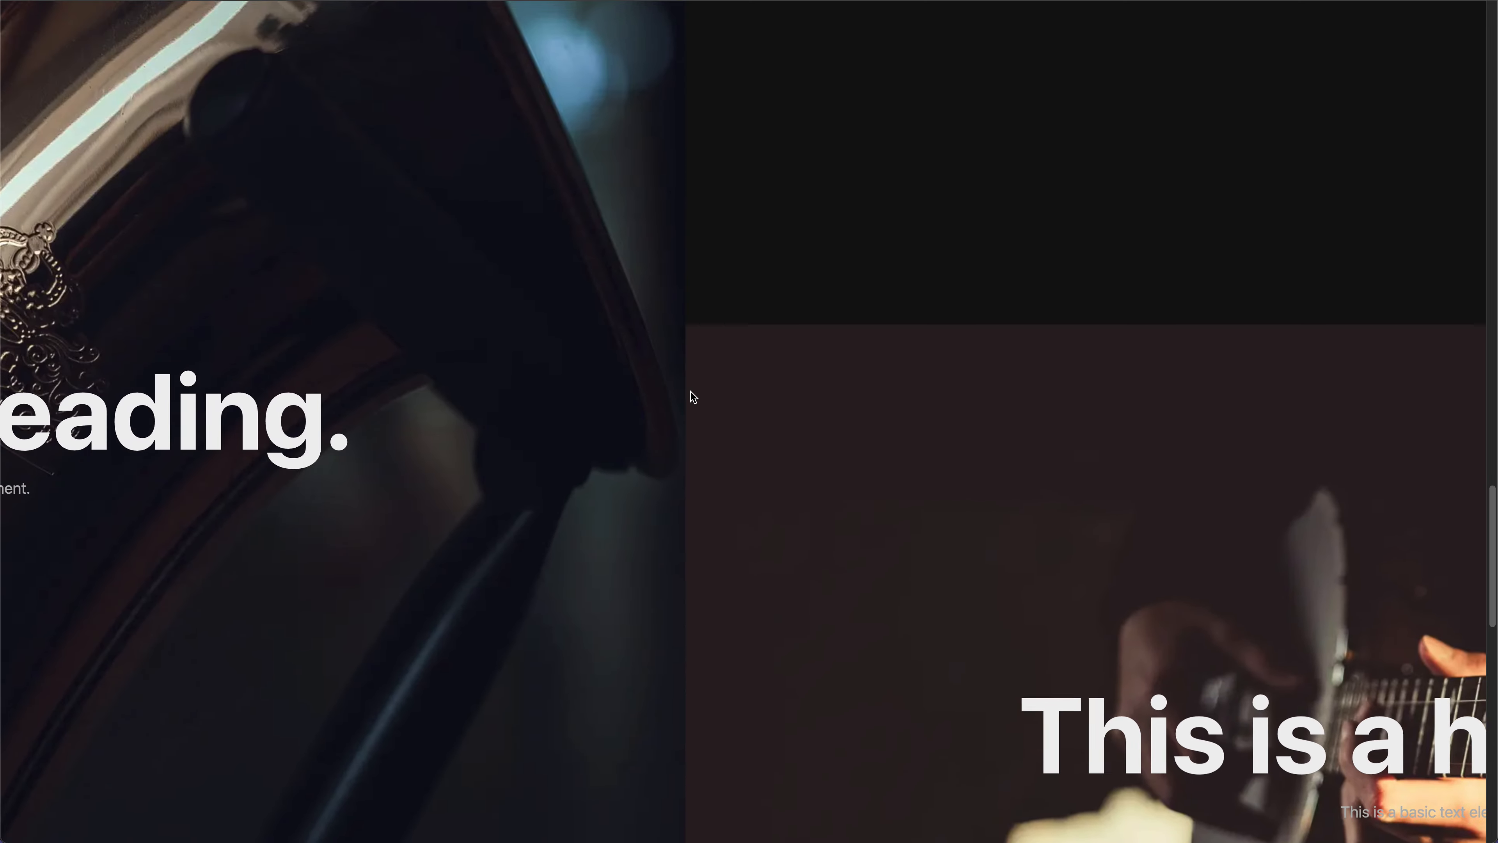
scroll(690, 392, up, 5)
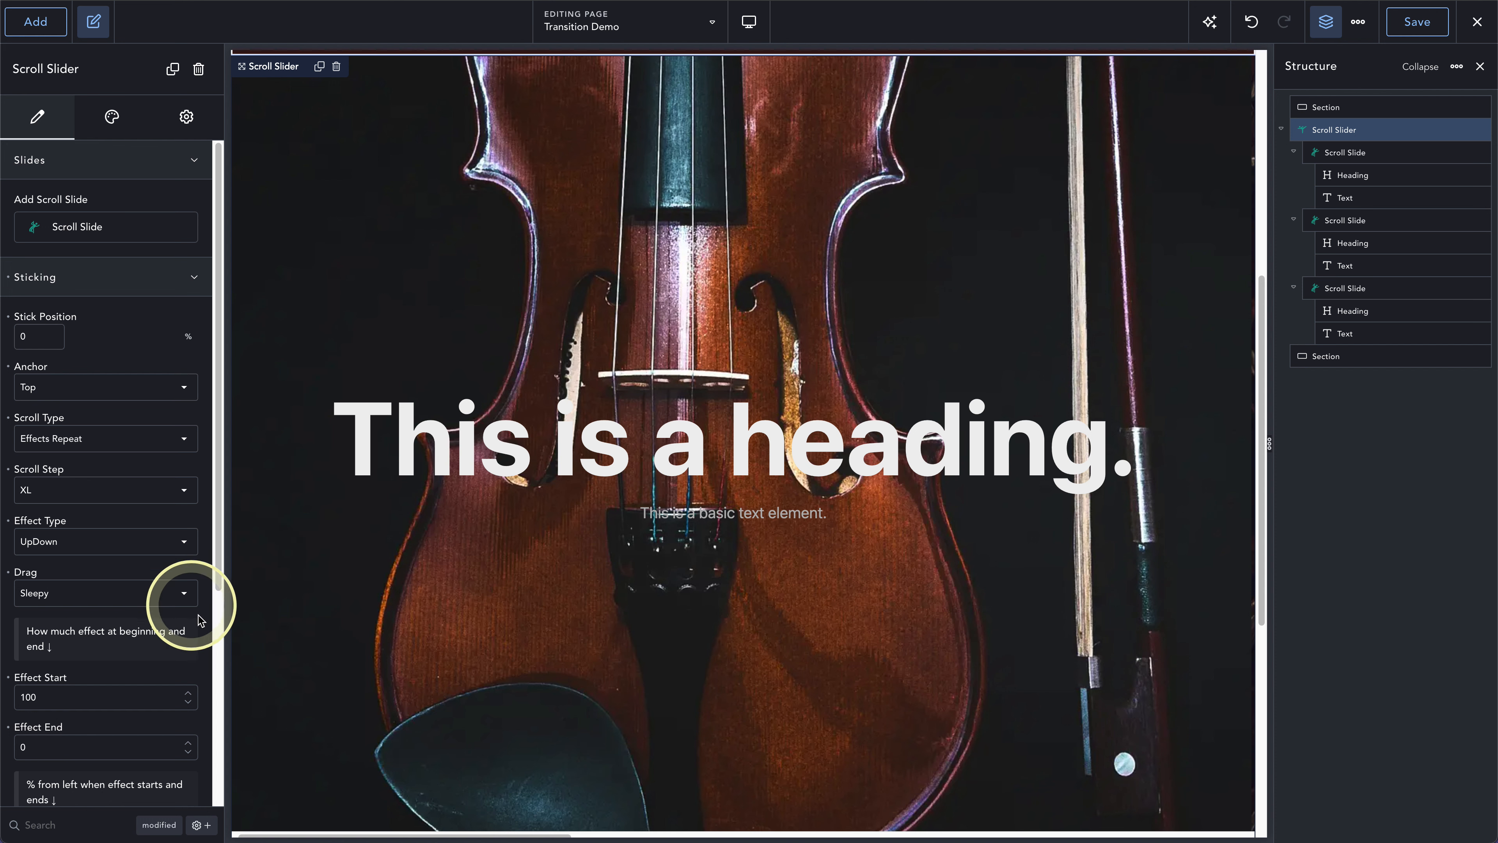
- Set the scroll slider's Drag option to None in the page editor
click(50, 595)
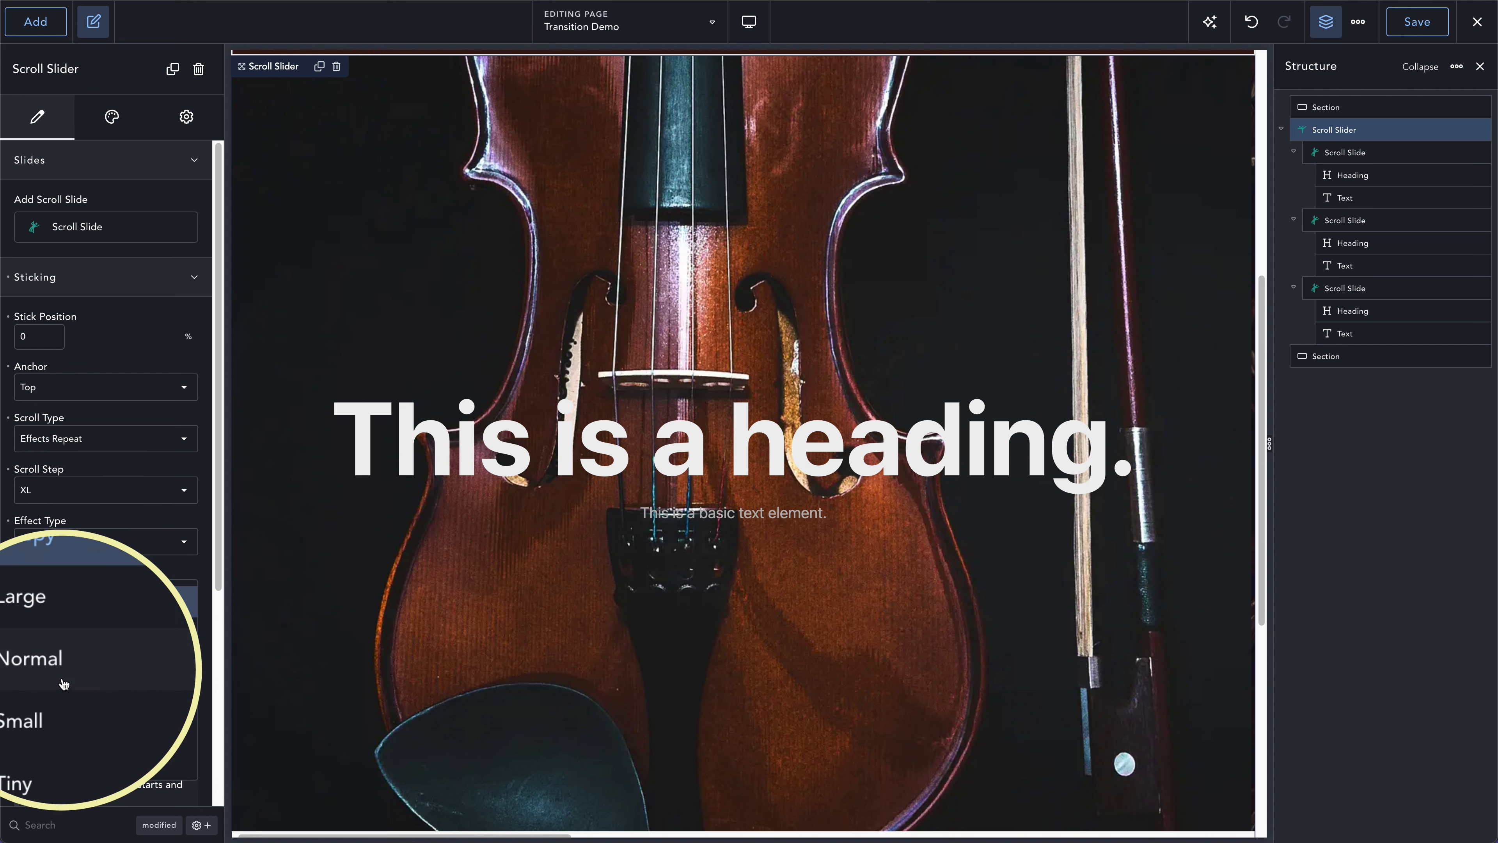
right_click(50, 759)
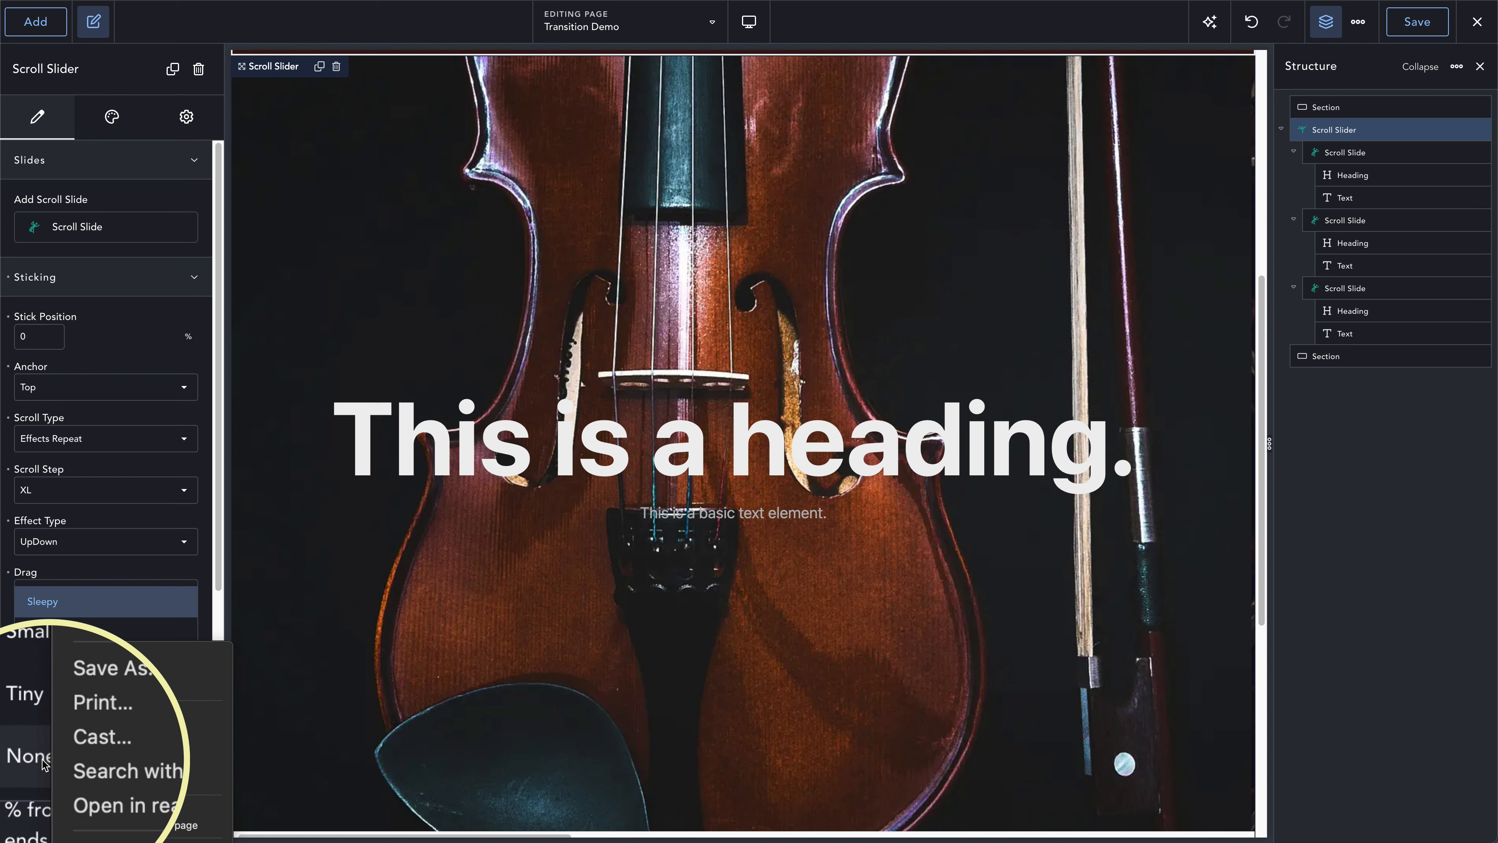
click(28, 761)
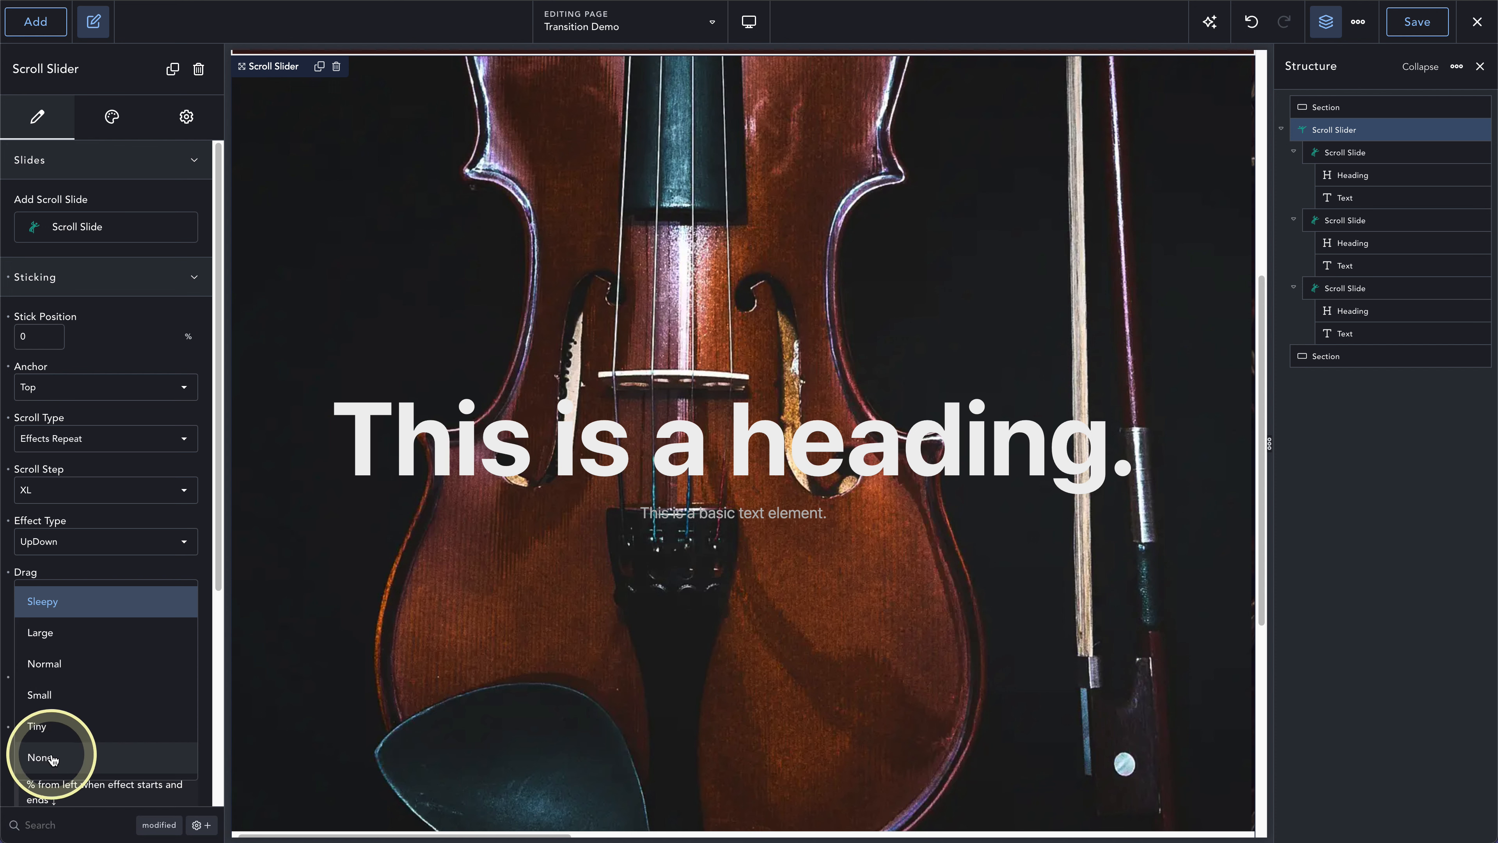
click(33, 760)
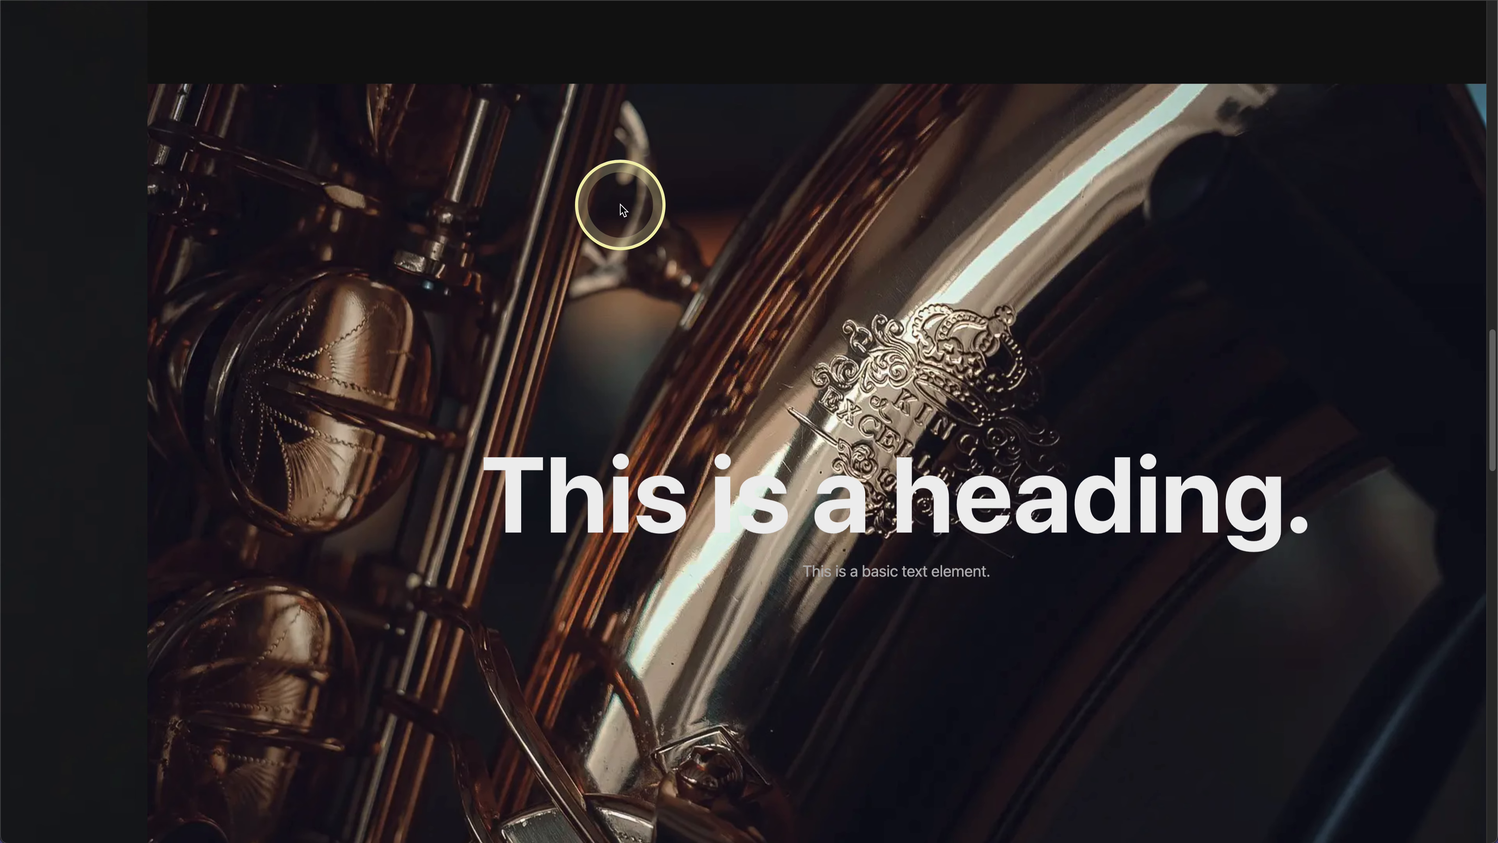
- Reload the frontend page and scroll through the slides and back to check the slider's movement without drag
key(super+r)
scroll(738, 262, down, 20)
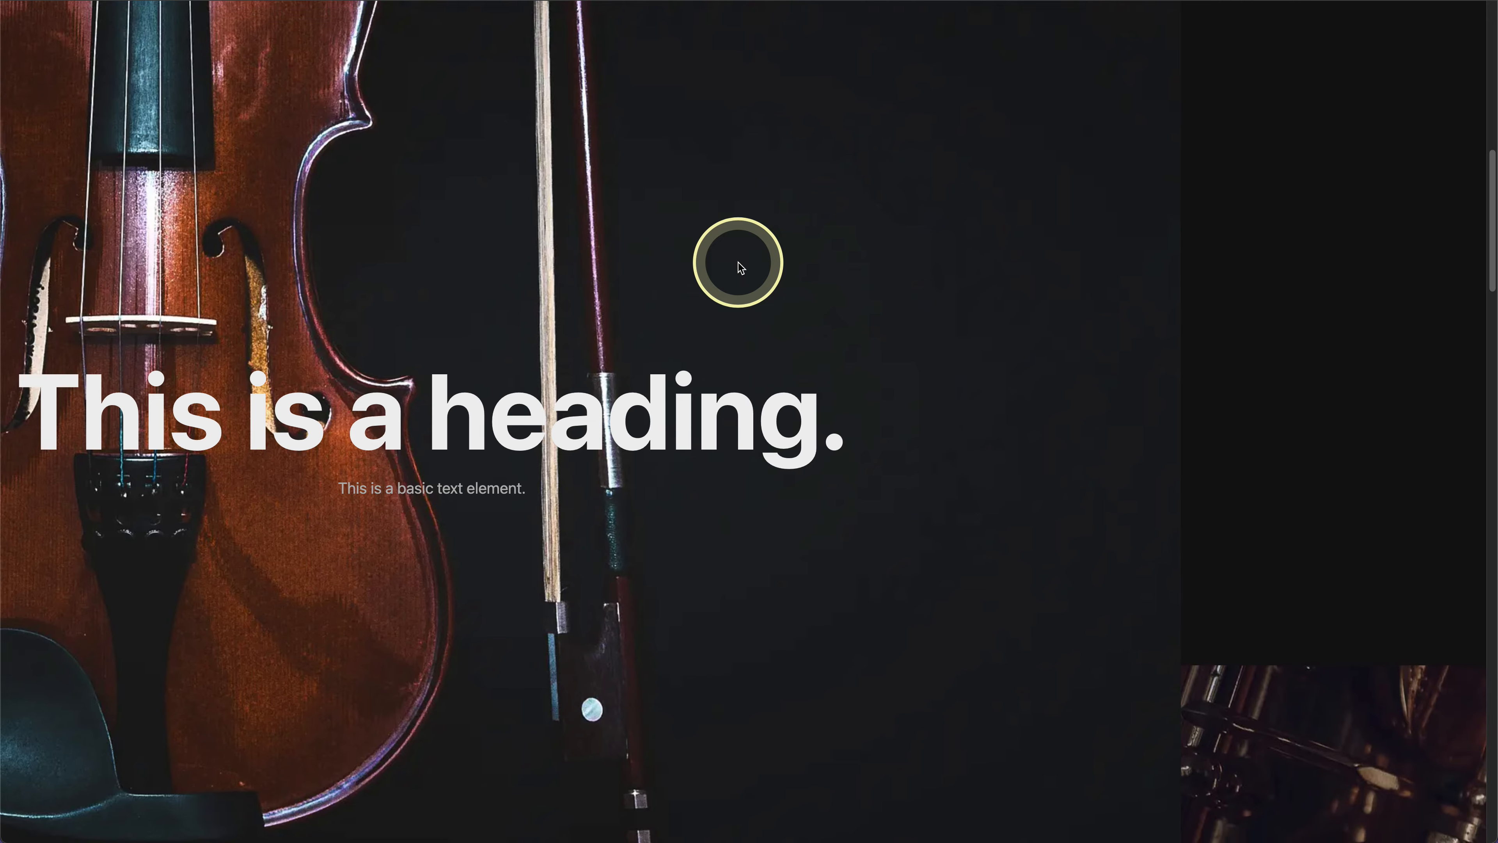
scroll(739, 265, down, 10)
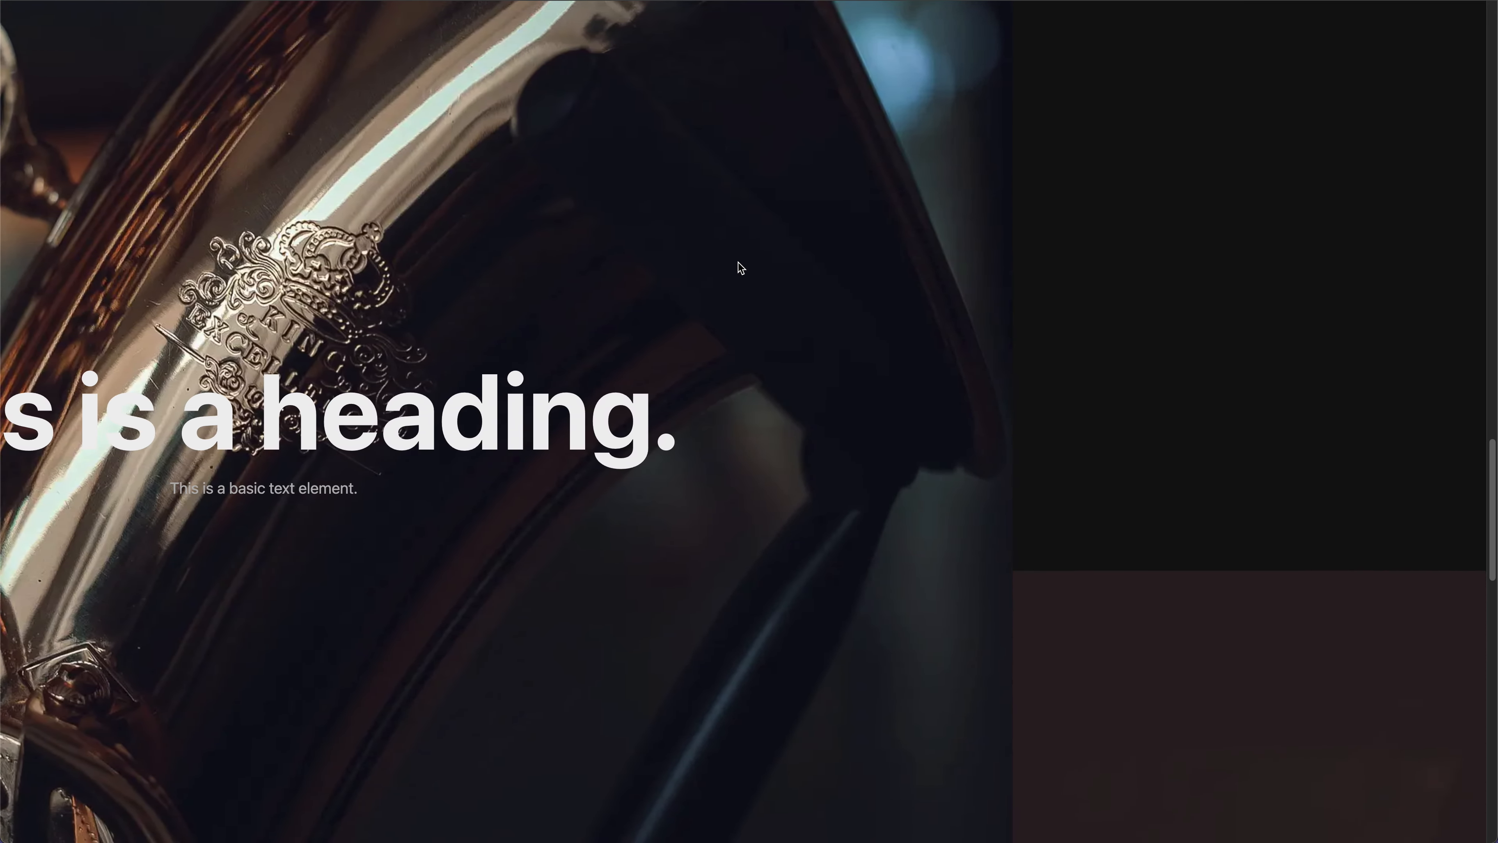
scroll(738, 262, down, 10)
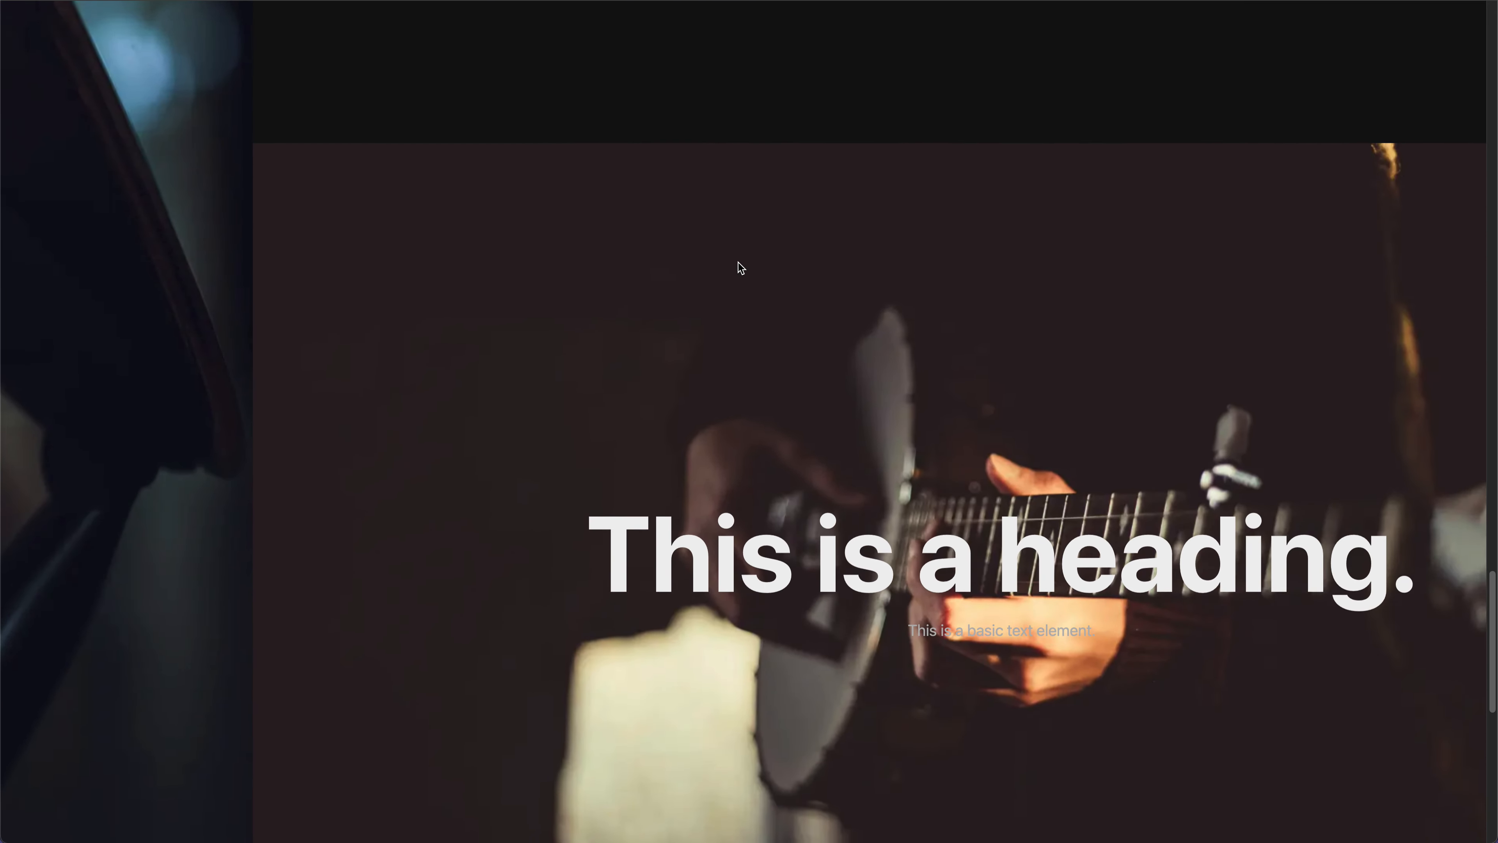
scroll(739, 263, down, 10)
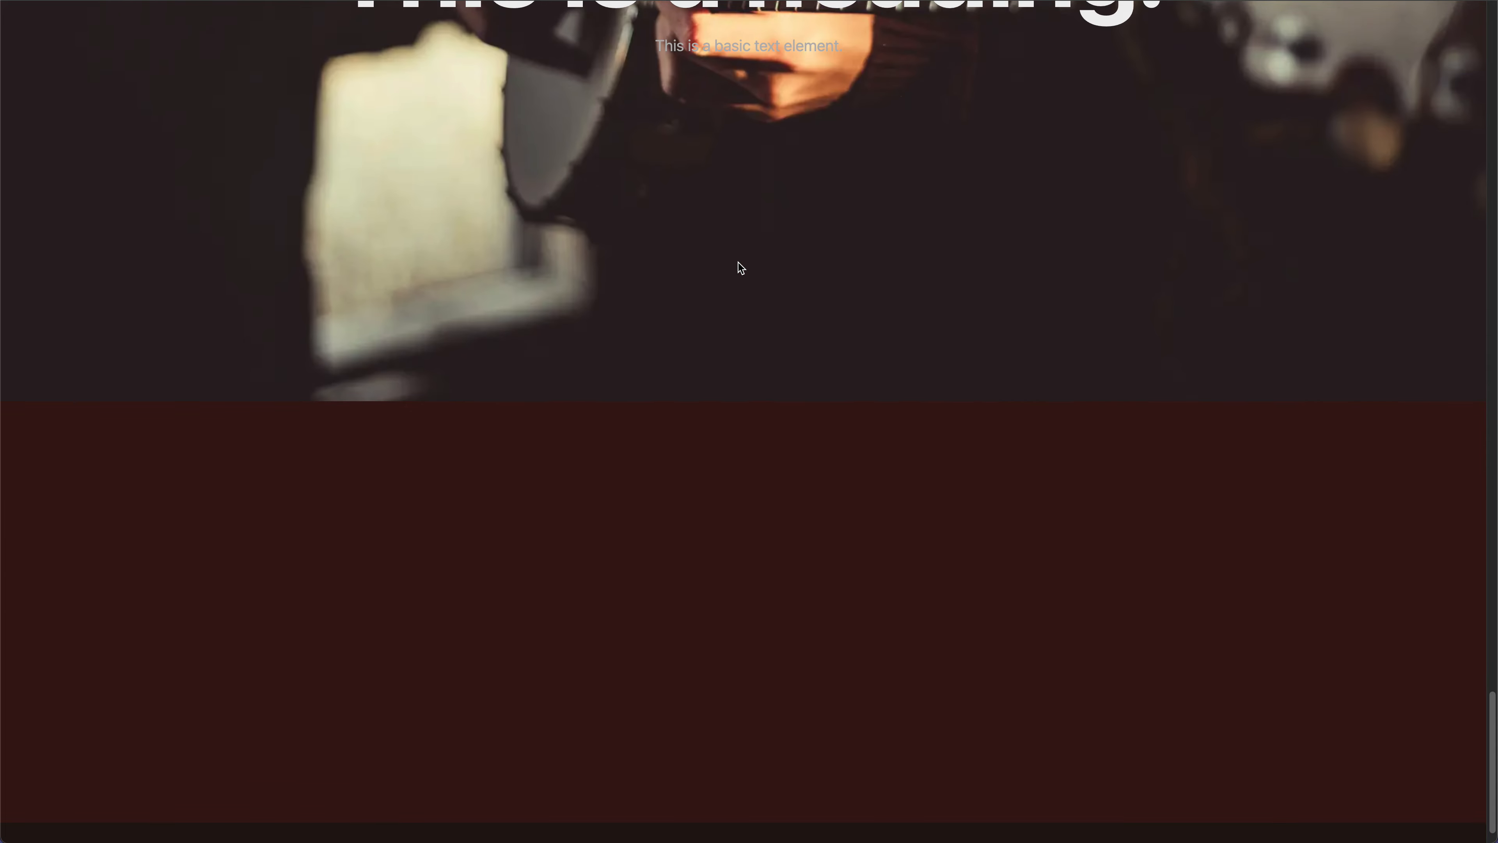
scroll(739, 262, up, 10)
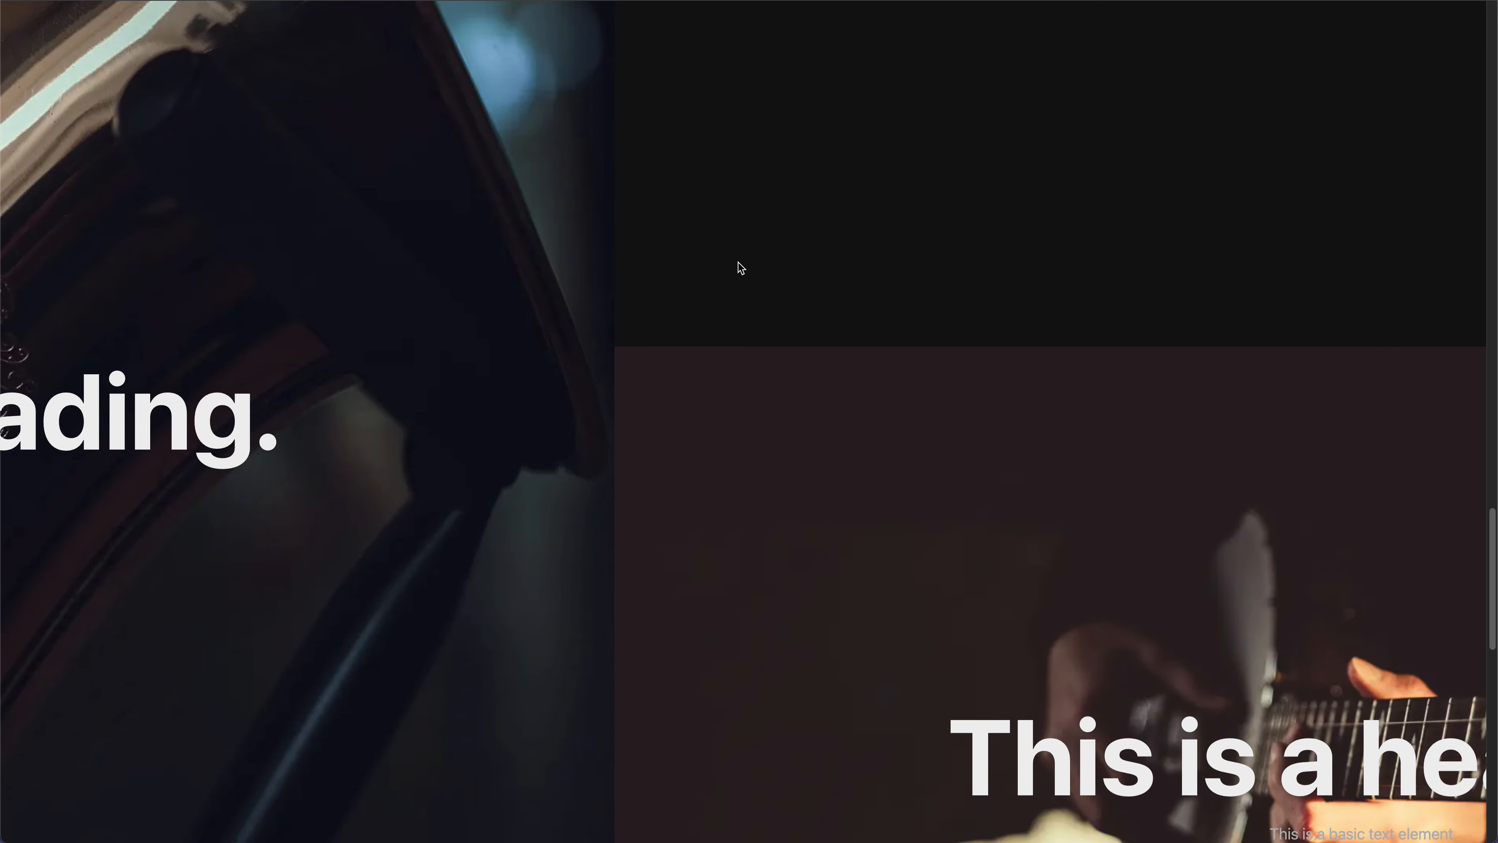
scroll(739, 262, up, 3)
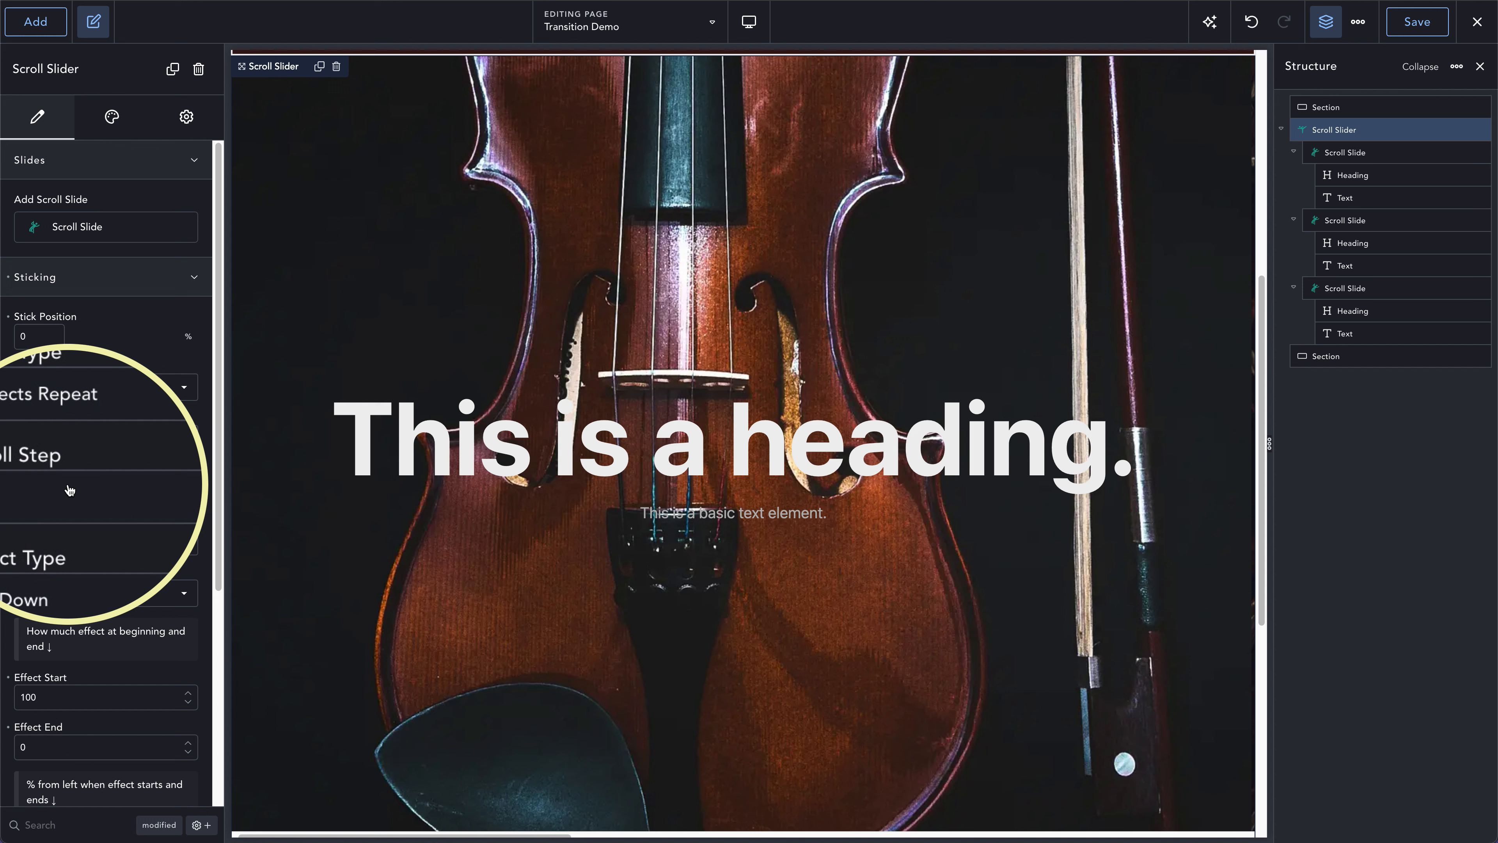
- Return to the page editor and set the slider's scroll type to Snapping
click(69, 489)
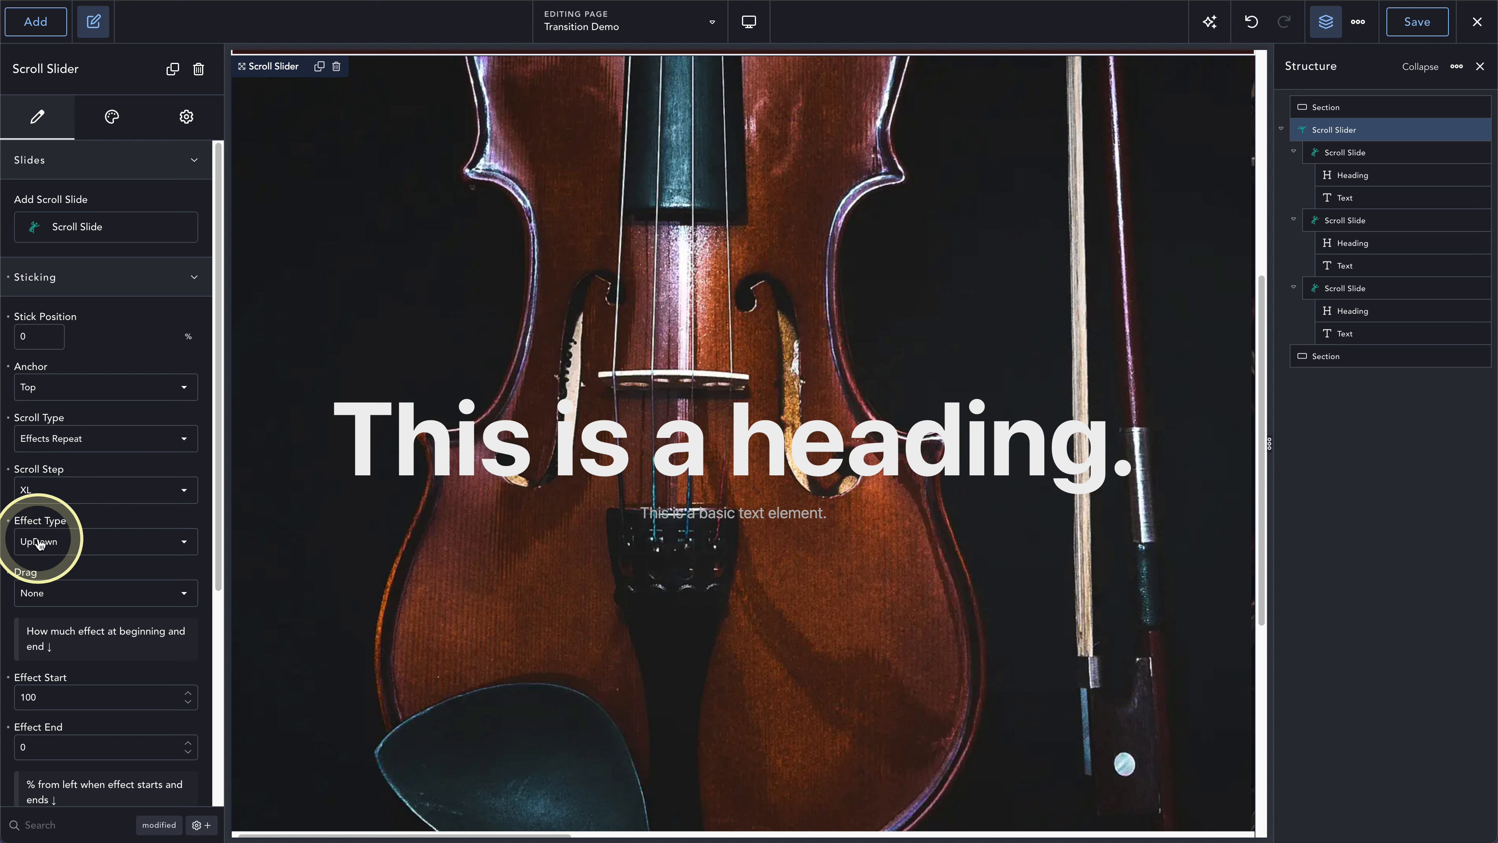
click(62, 440)
click(58, 444)
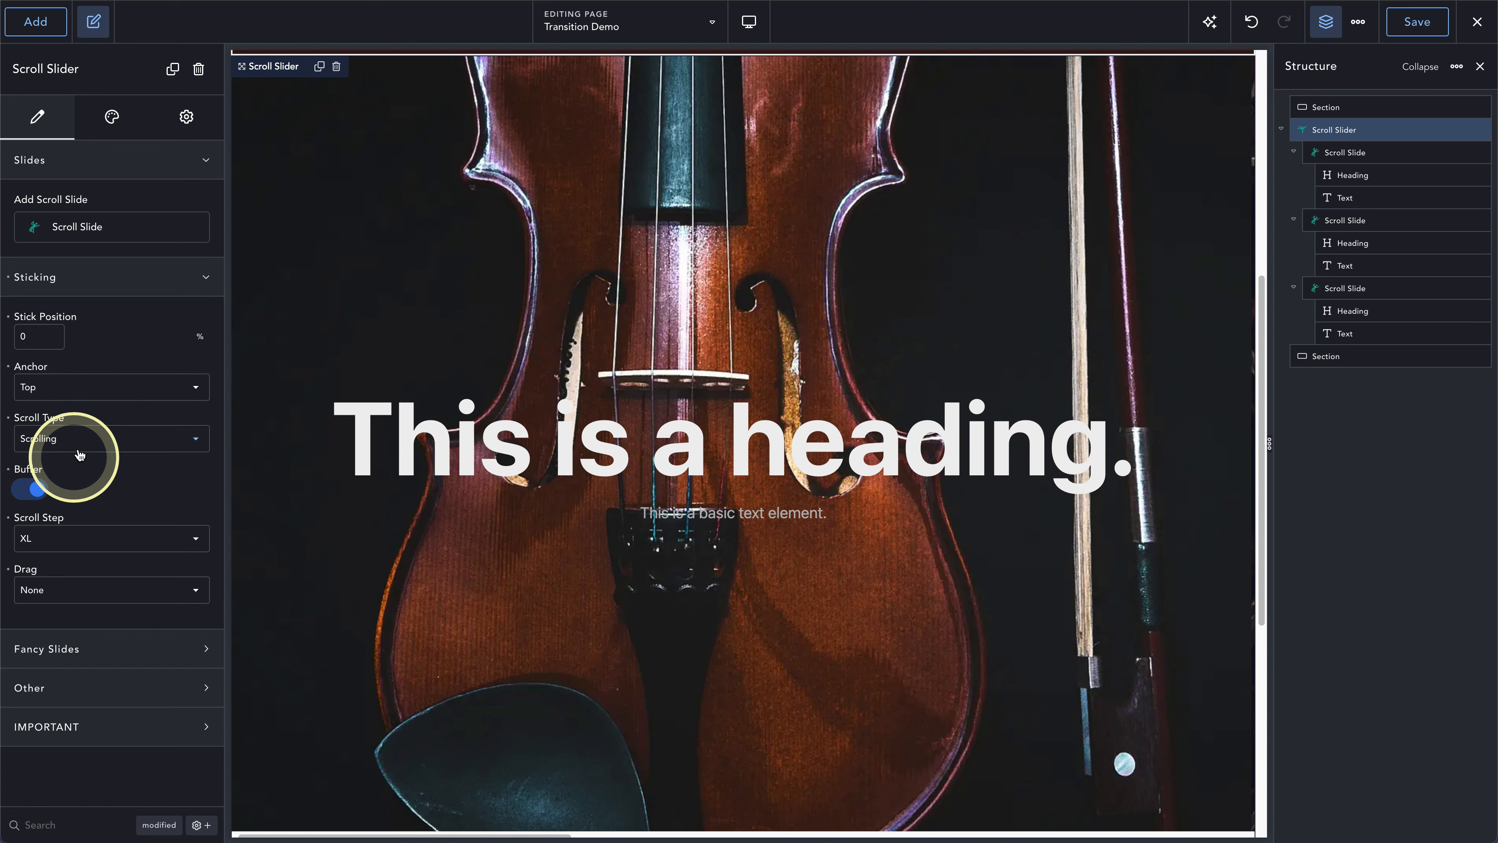
click(82, 438)
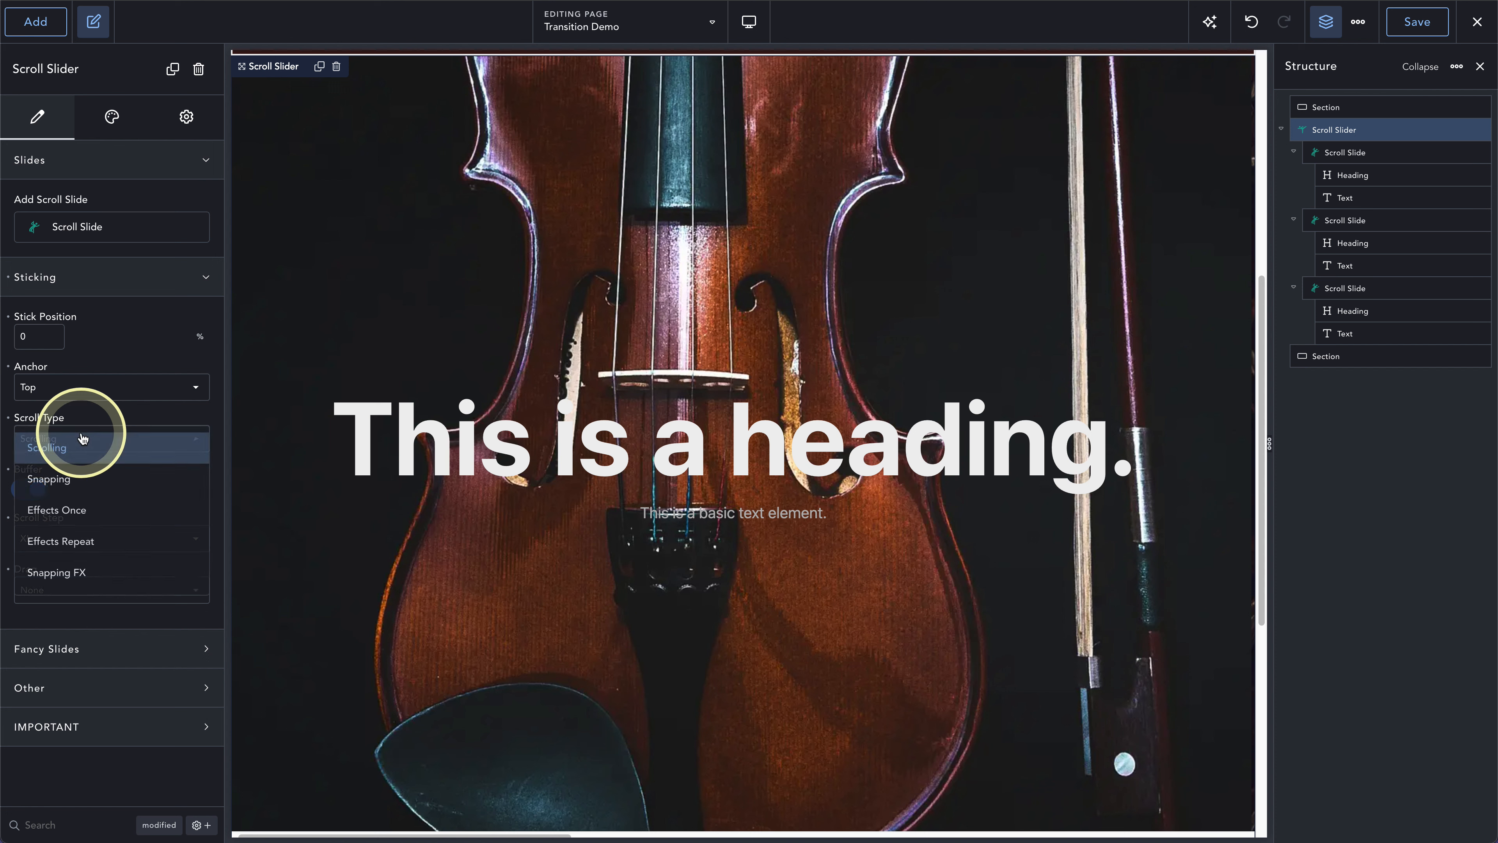
click(72, 479)
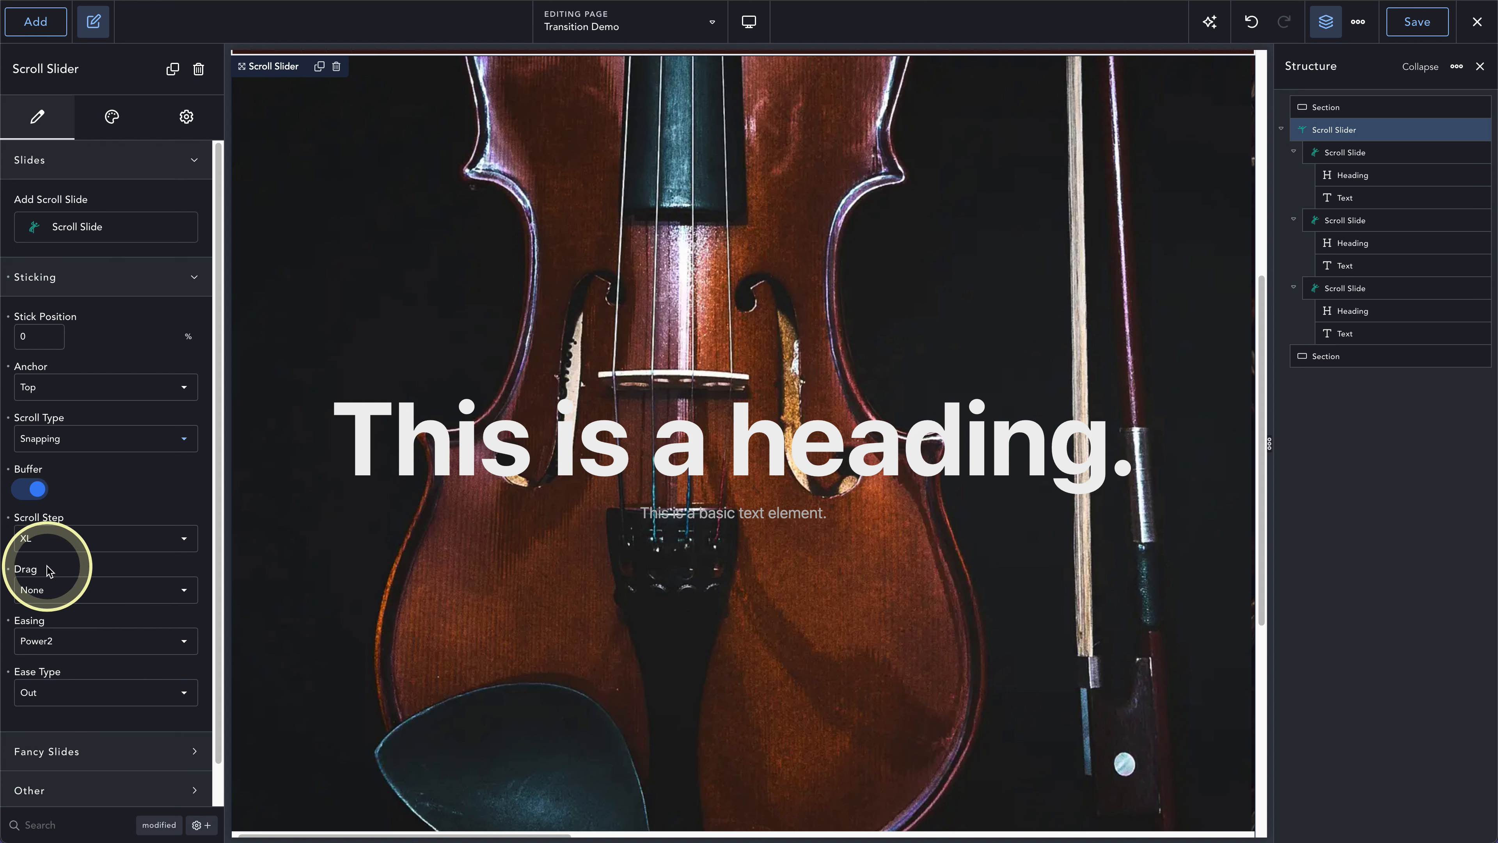
- Enable Fancy Slides on the scroll slider with the Drop effect type and an effect time of 1 second
click(88, 279)
click(84, 317)
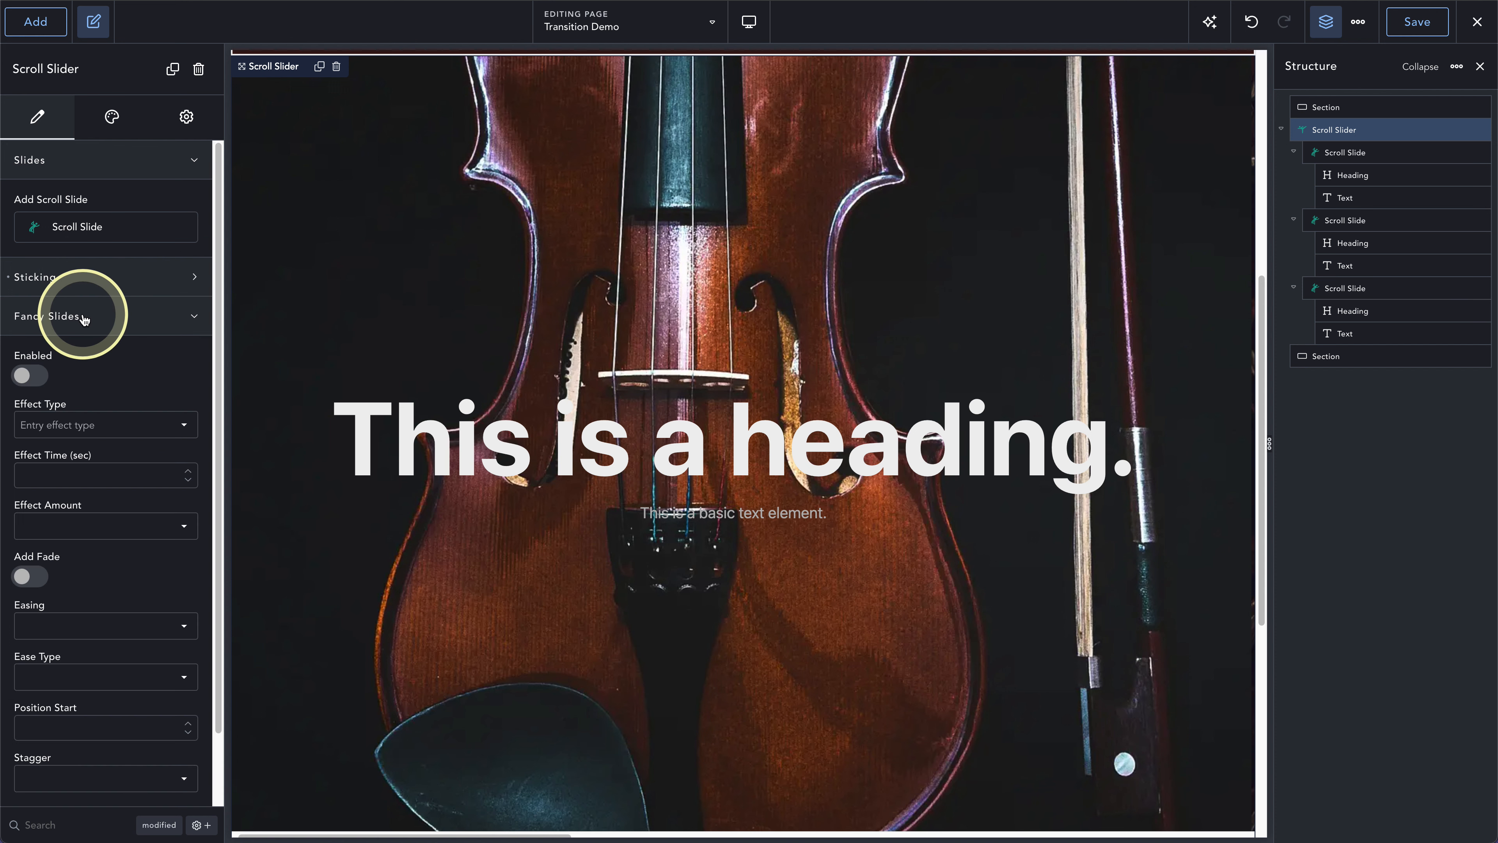
click(34, 376)
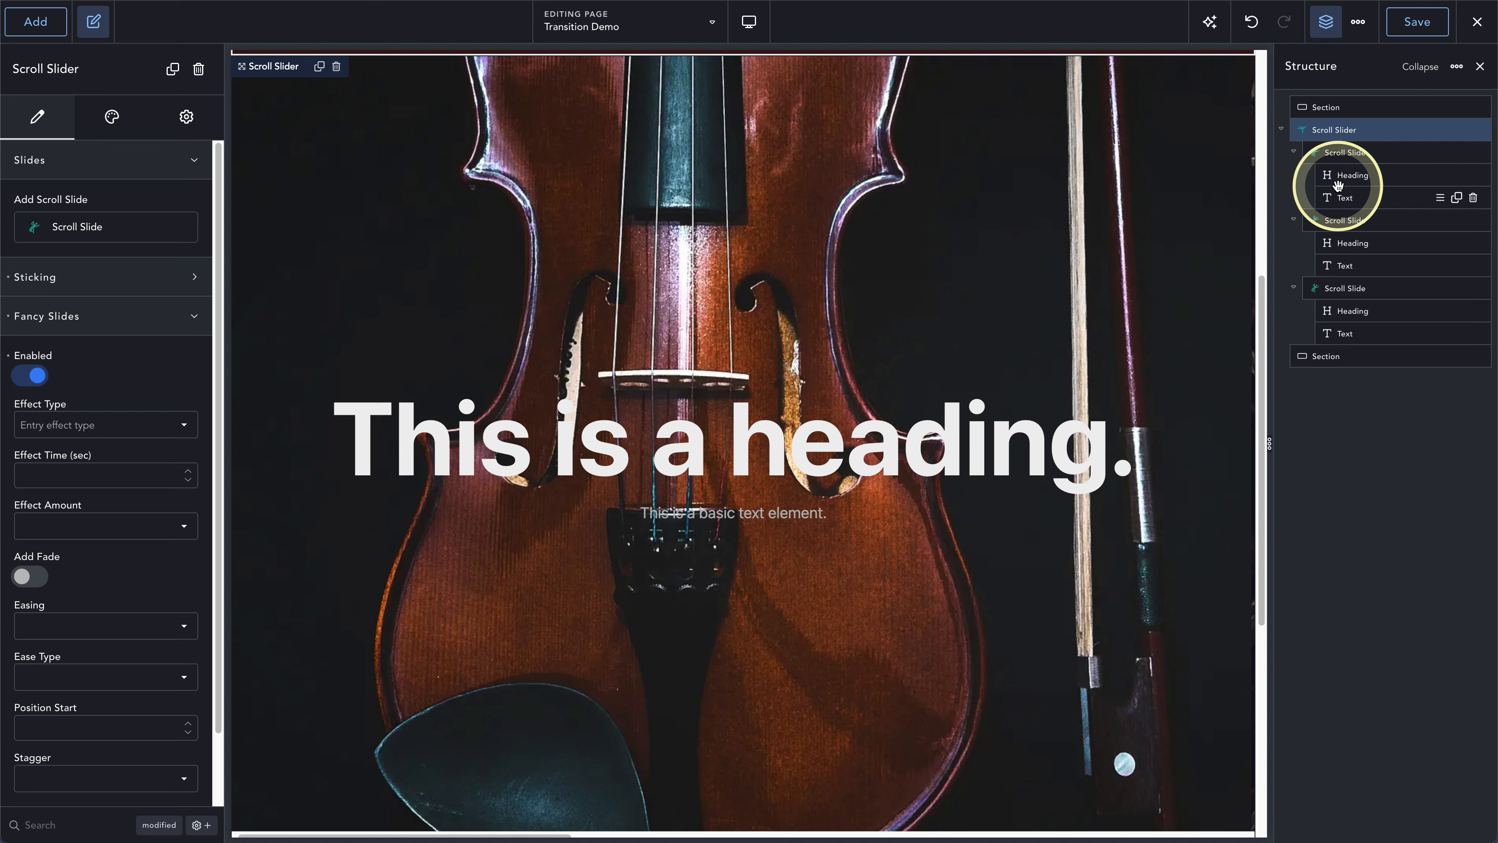
click(77, 426)
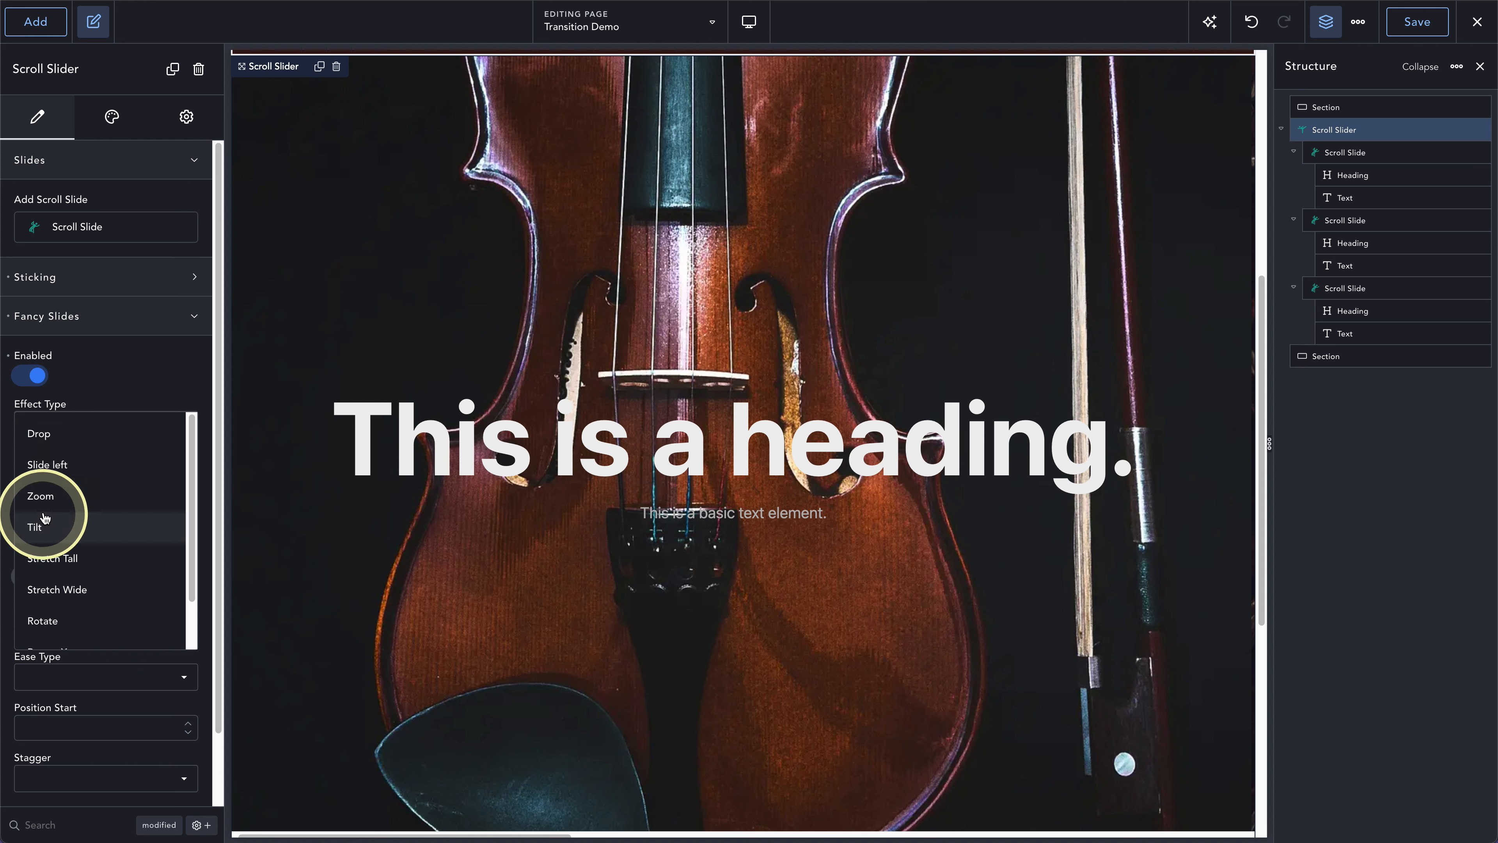
click(44, 434)
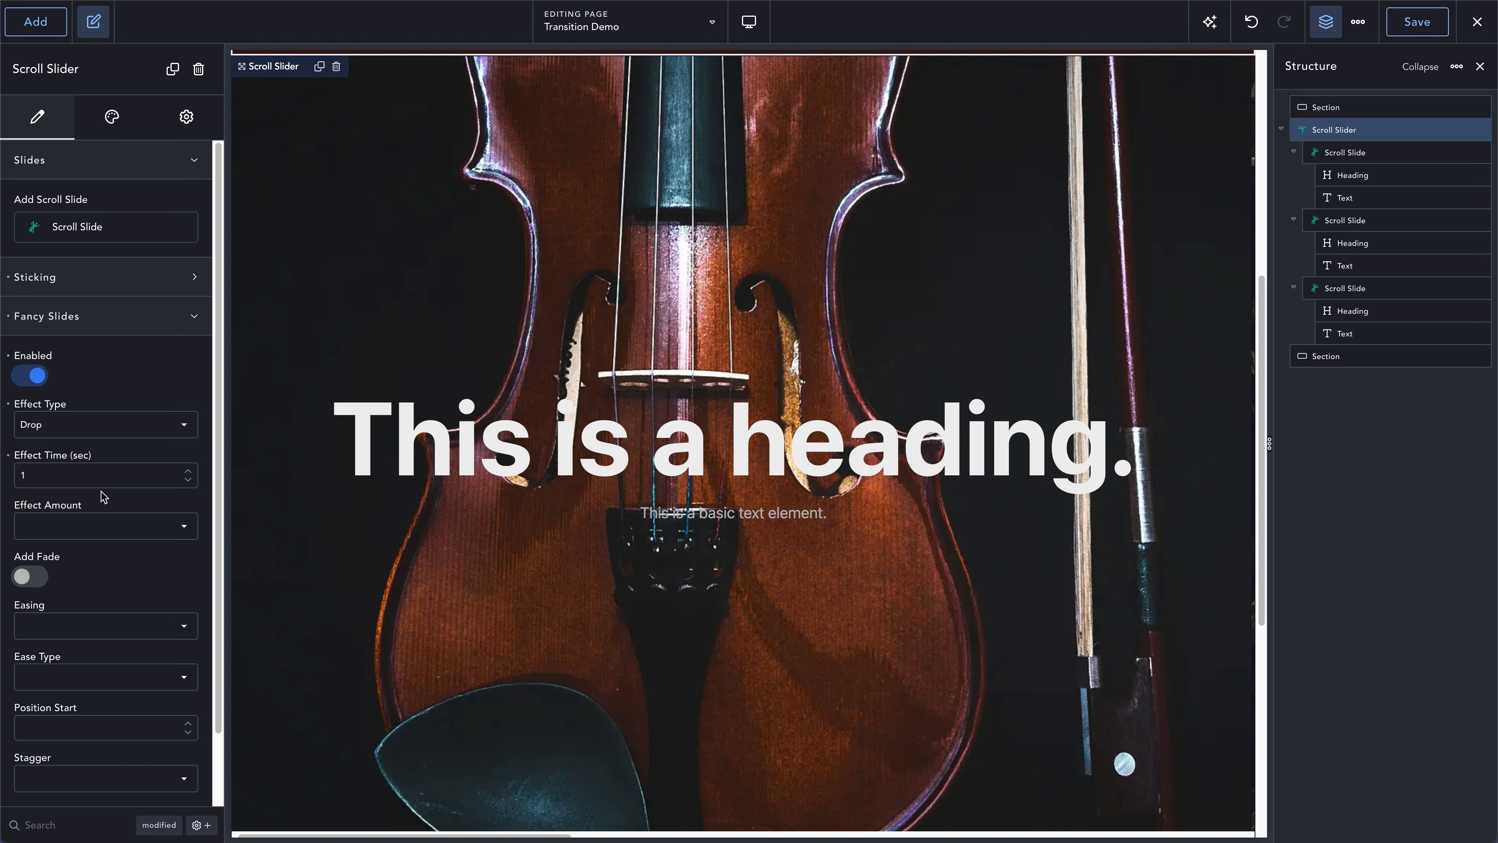
- Set the Fancy Slides effect amount to Medium and turn on Add Fade
click(93, 531)
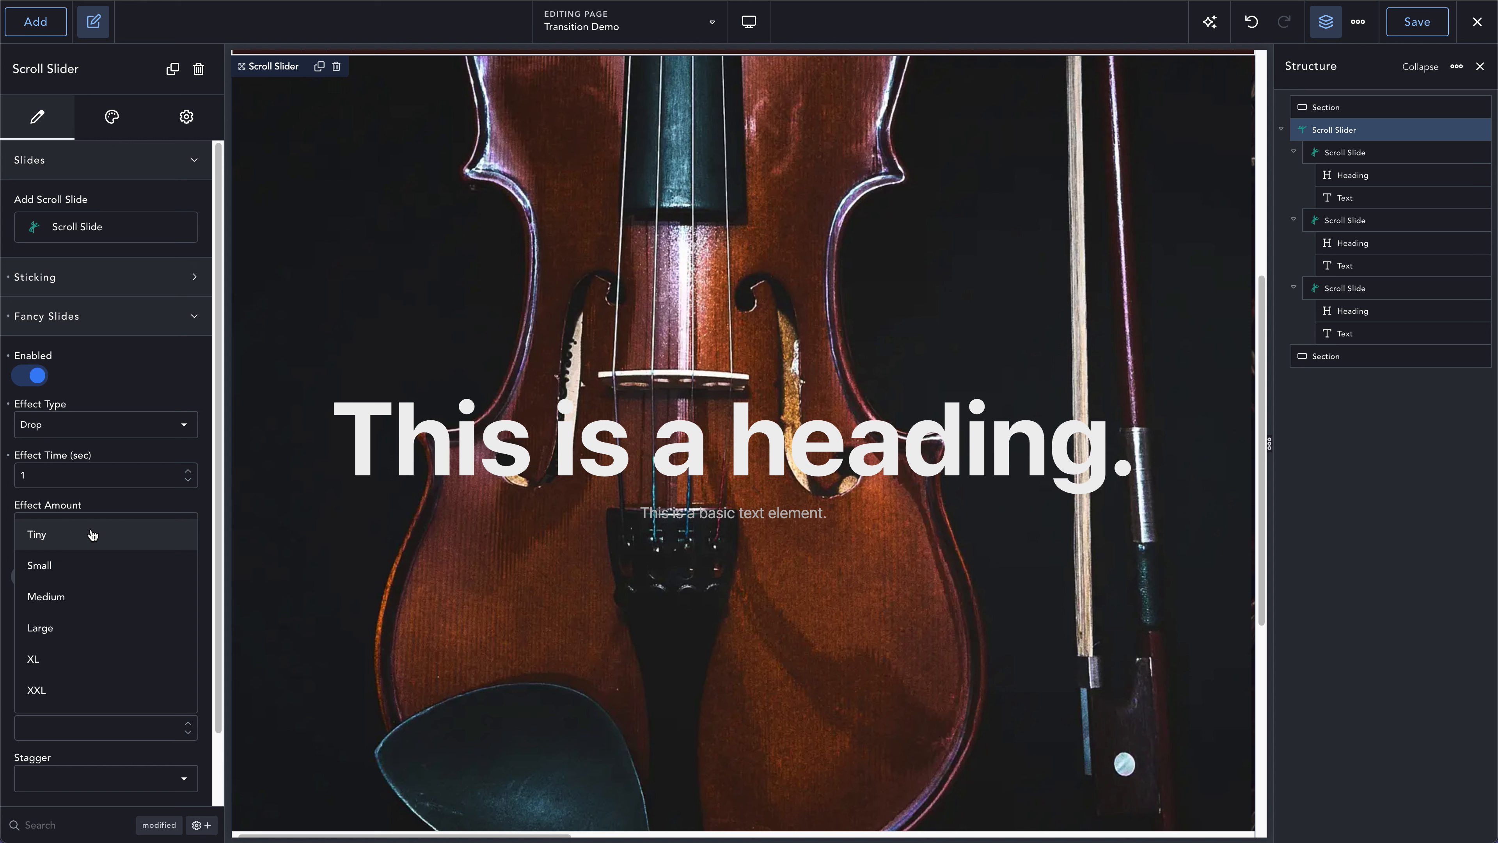
click(68, 598)
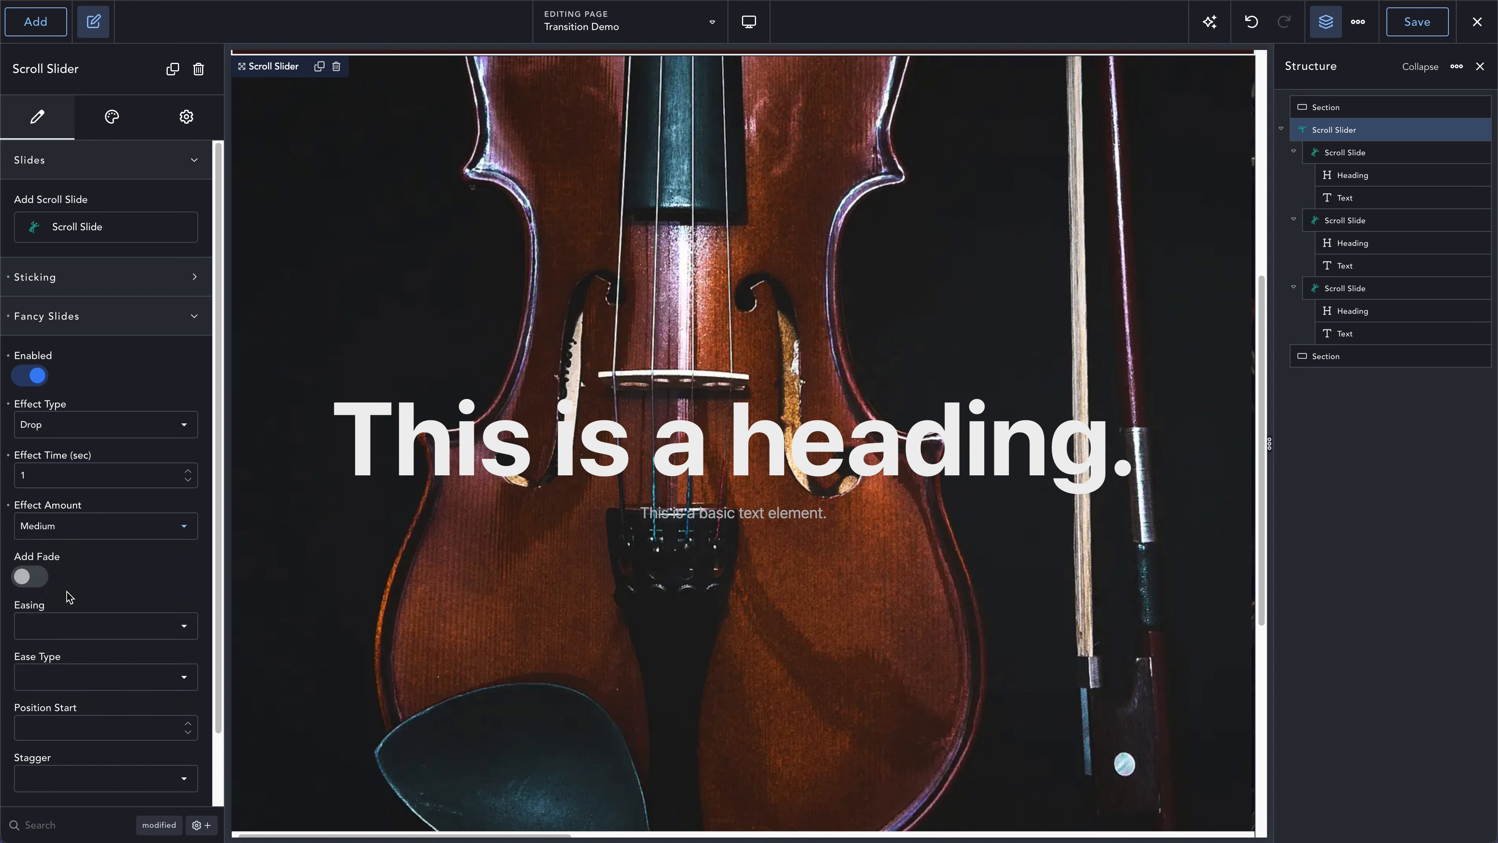
click(42, 575)
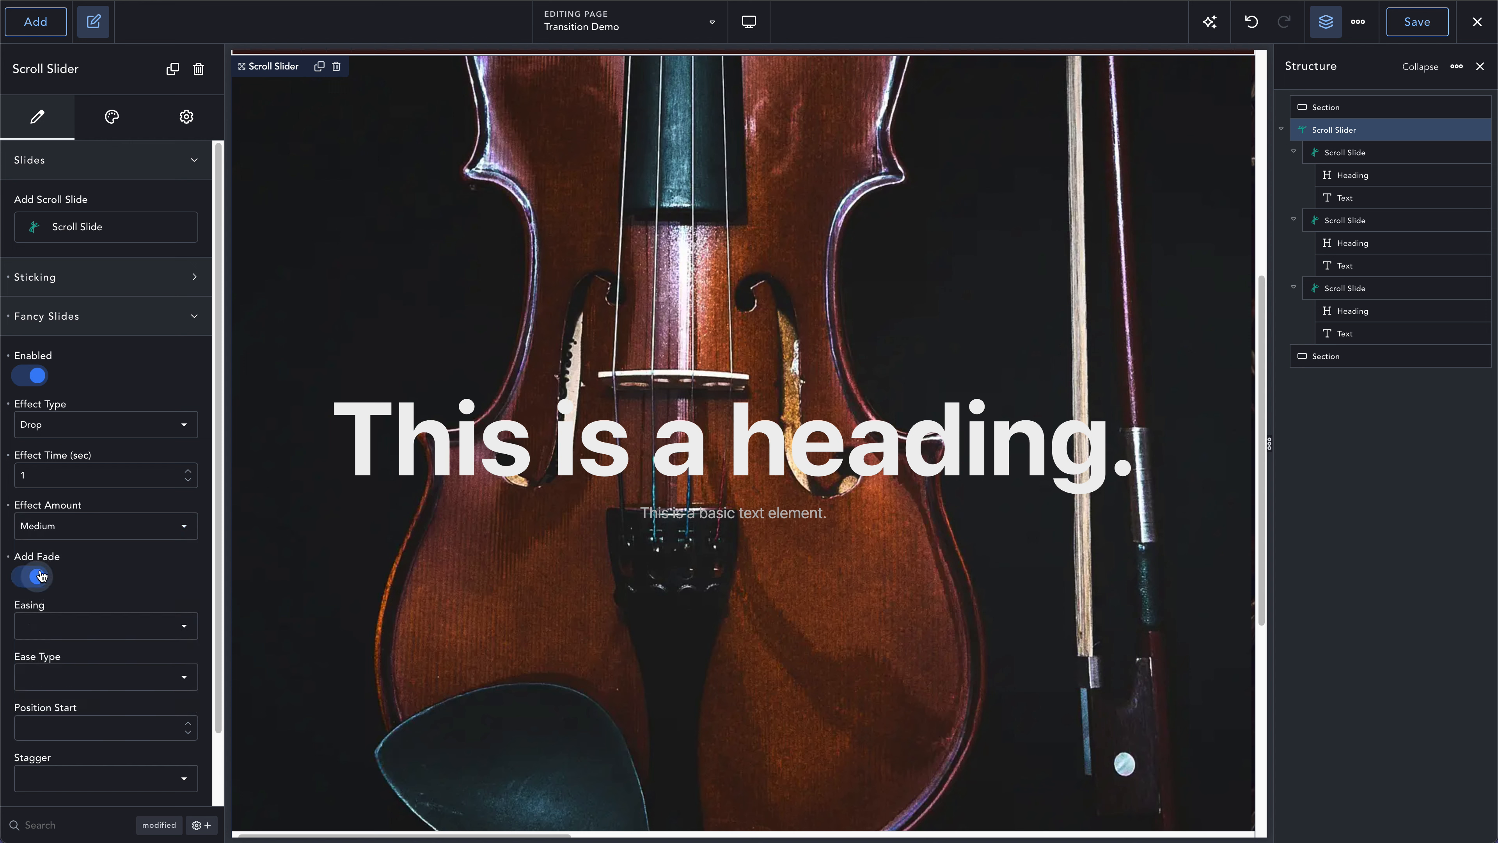
- Set the Fancy Slides easing to Elastic with the ease type In and Out
click(49, 626)
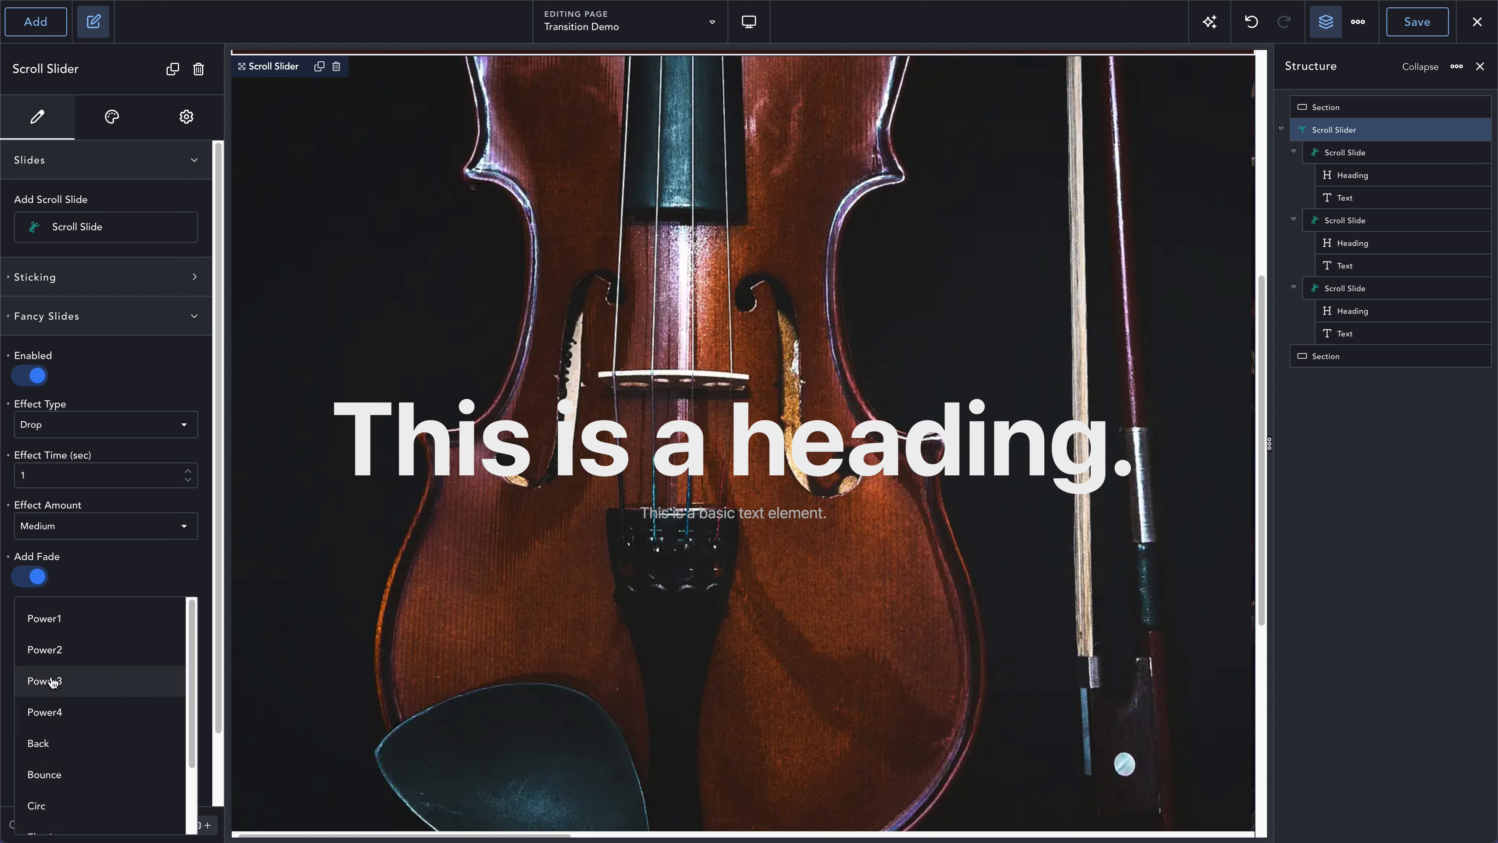
scroll(52, 681, down, 1)
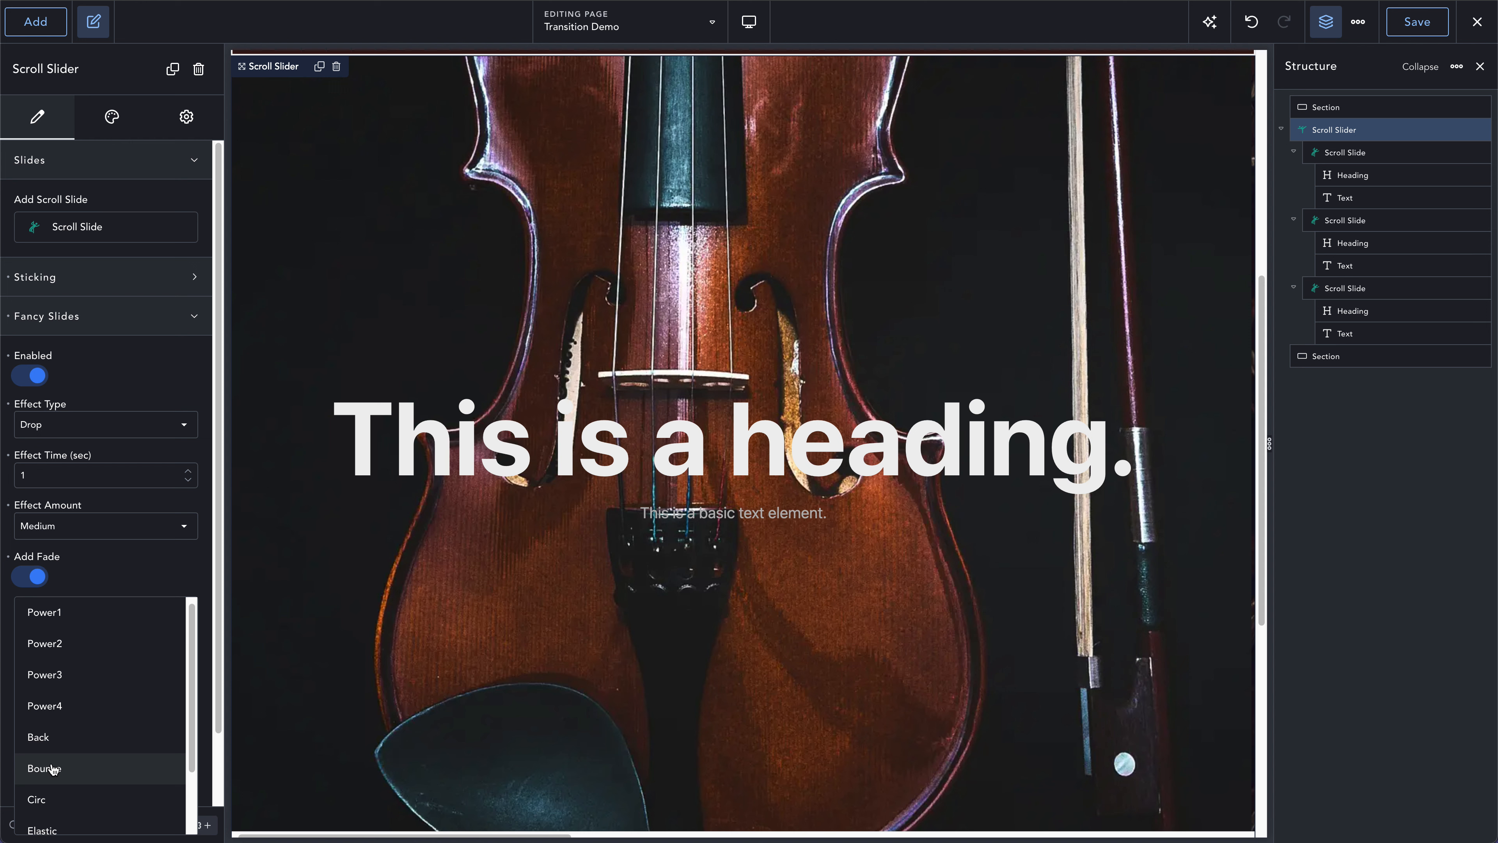
click(42, 828)
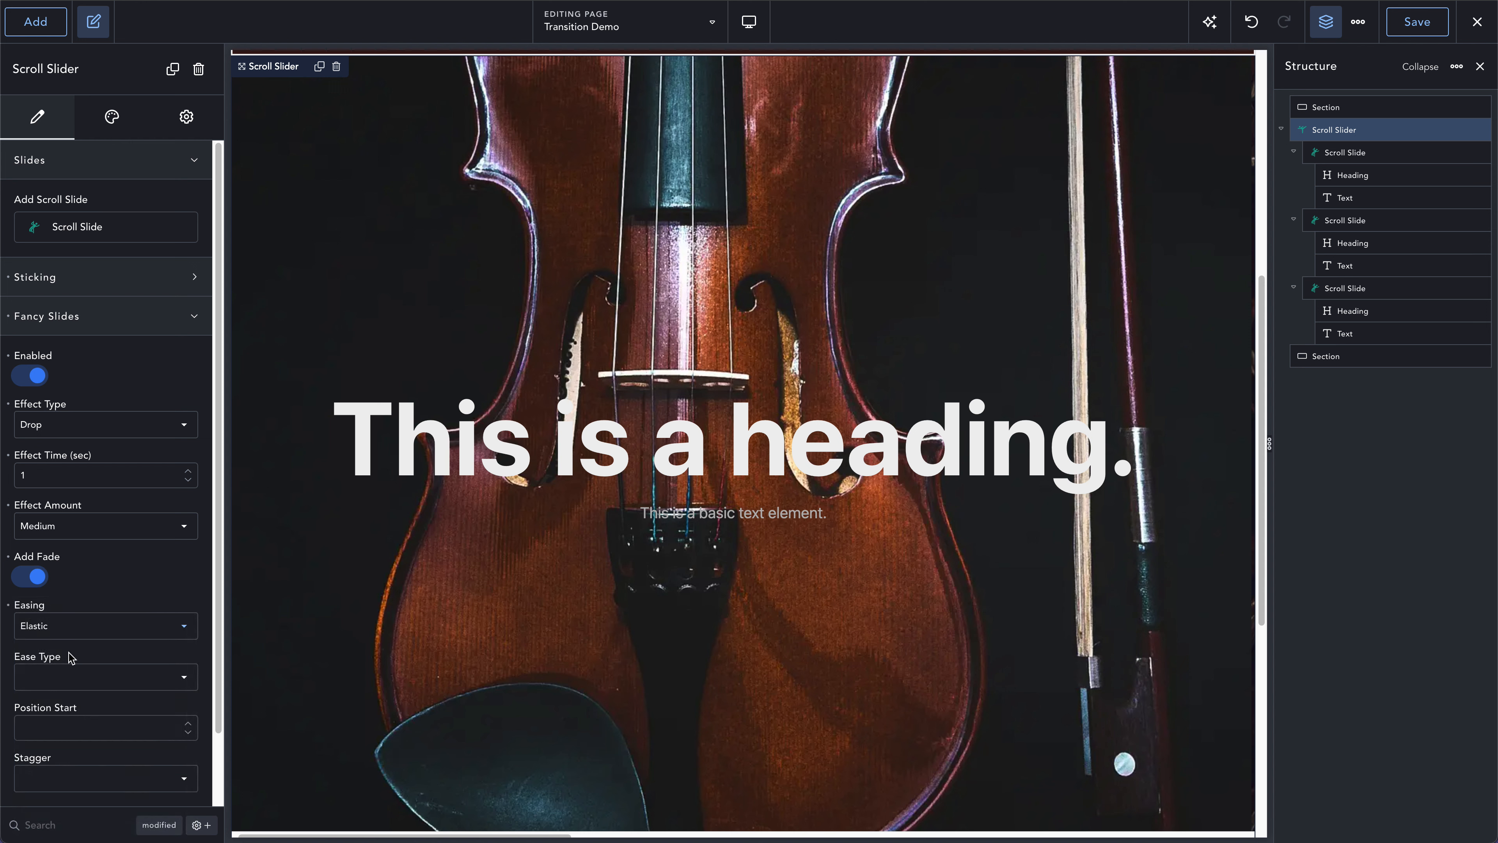
click(67, 676)
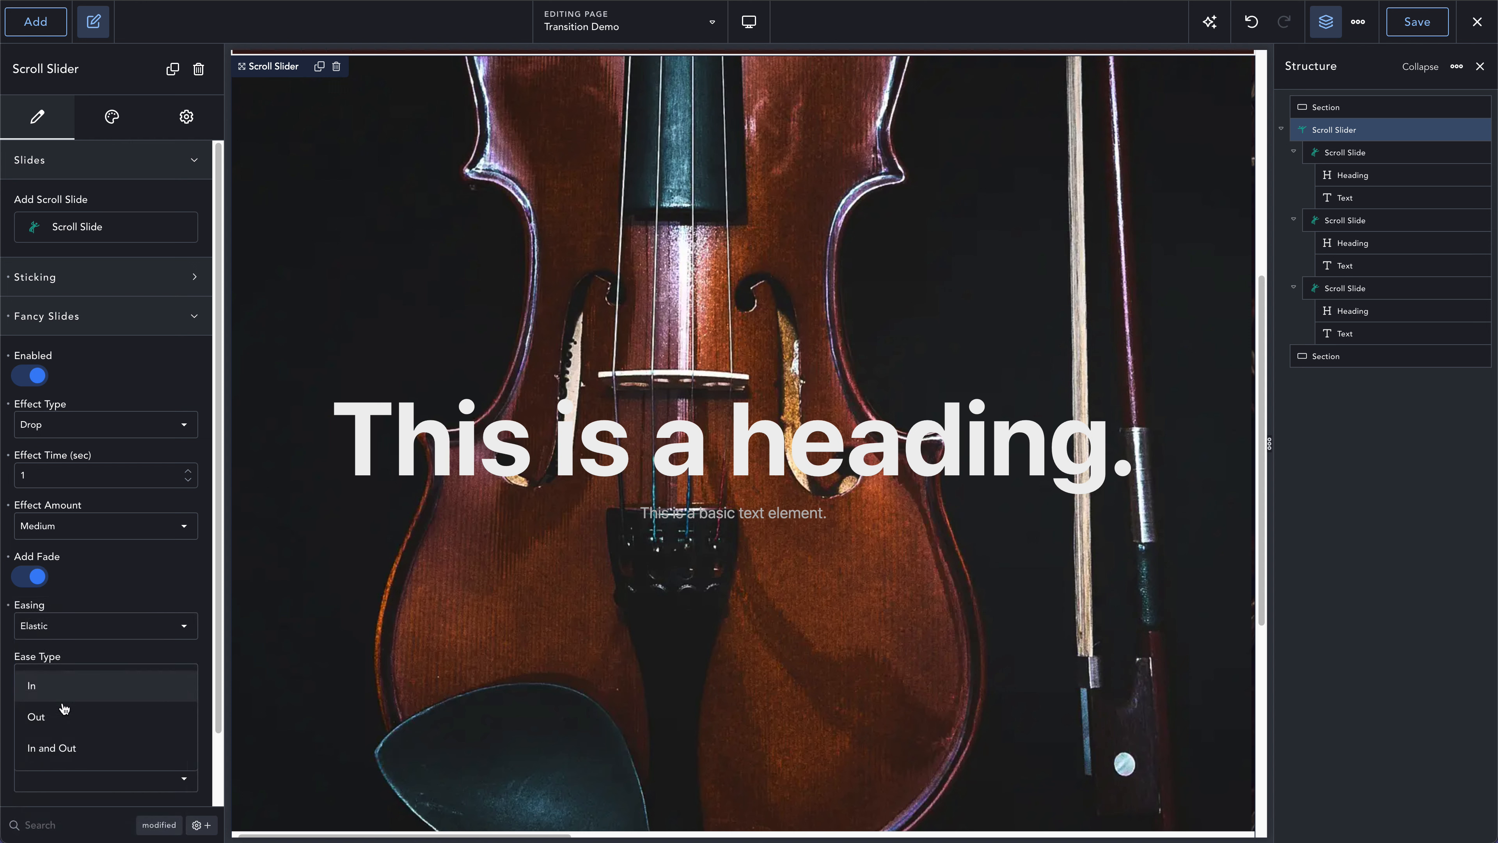
click(62, 748)
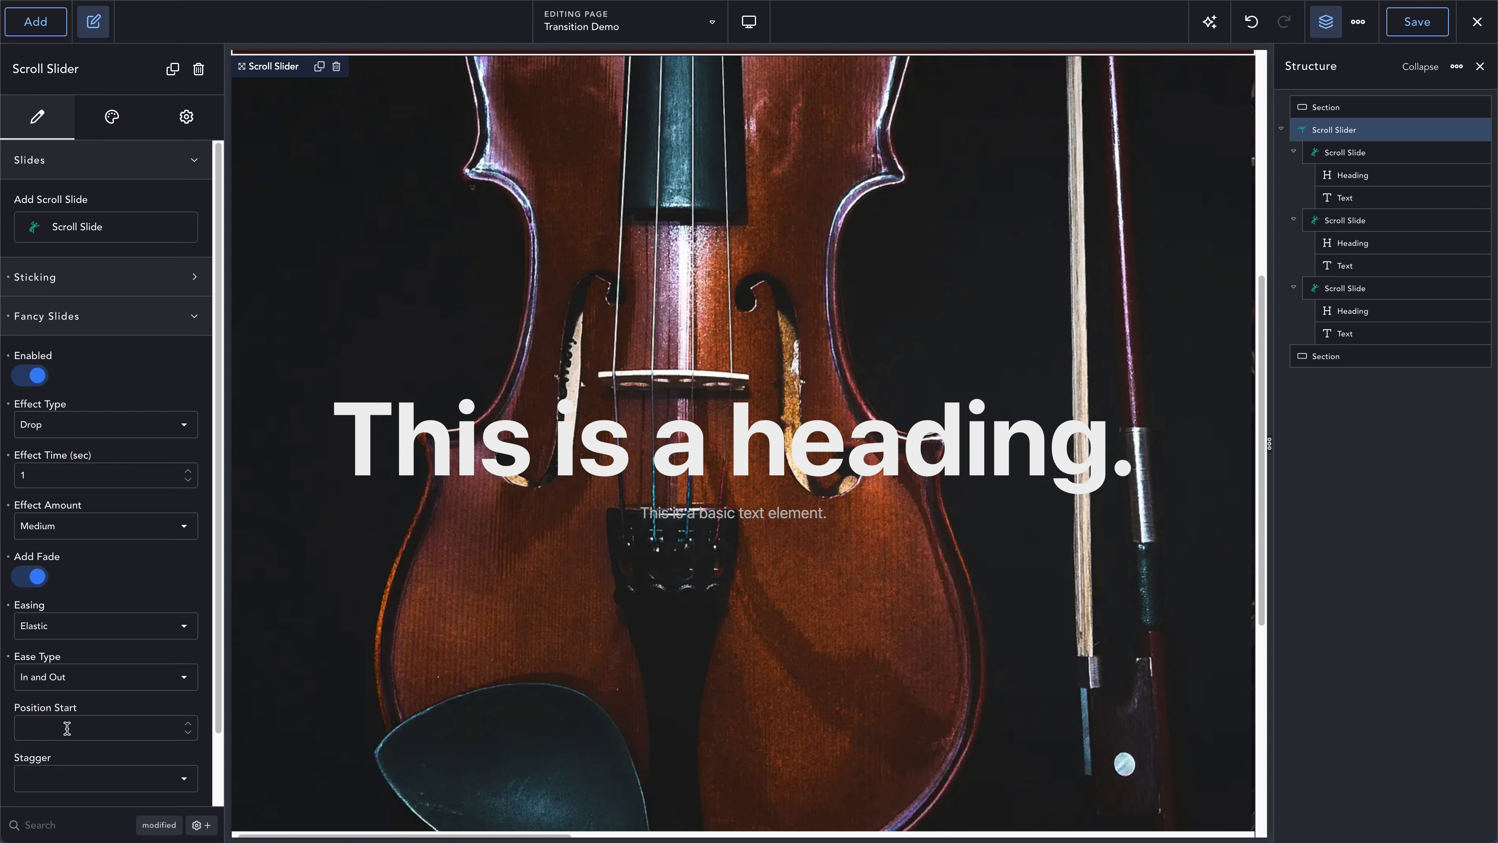
- Set the Fancy Slides position start to 75 and the stagger to Crikey
click(97, 282)
click(80, 290)
click(72, 723)
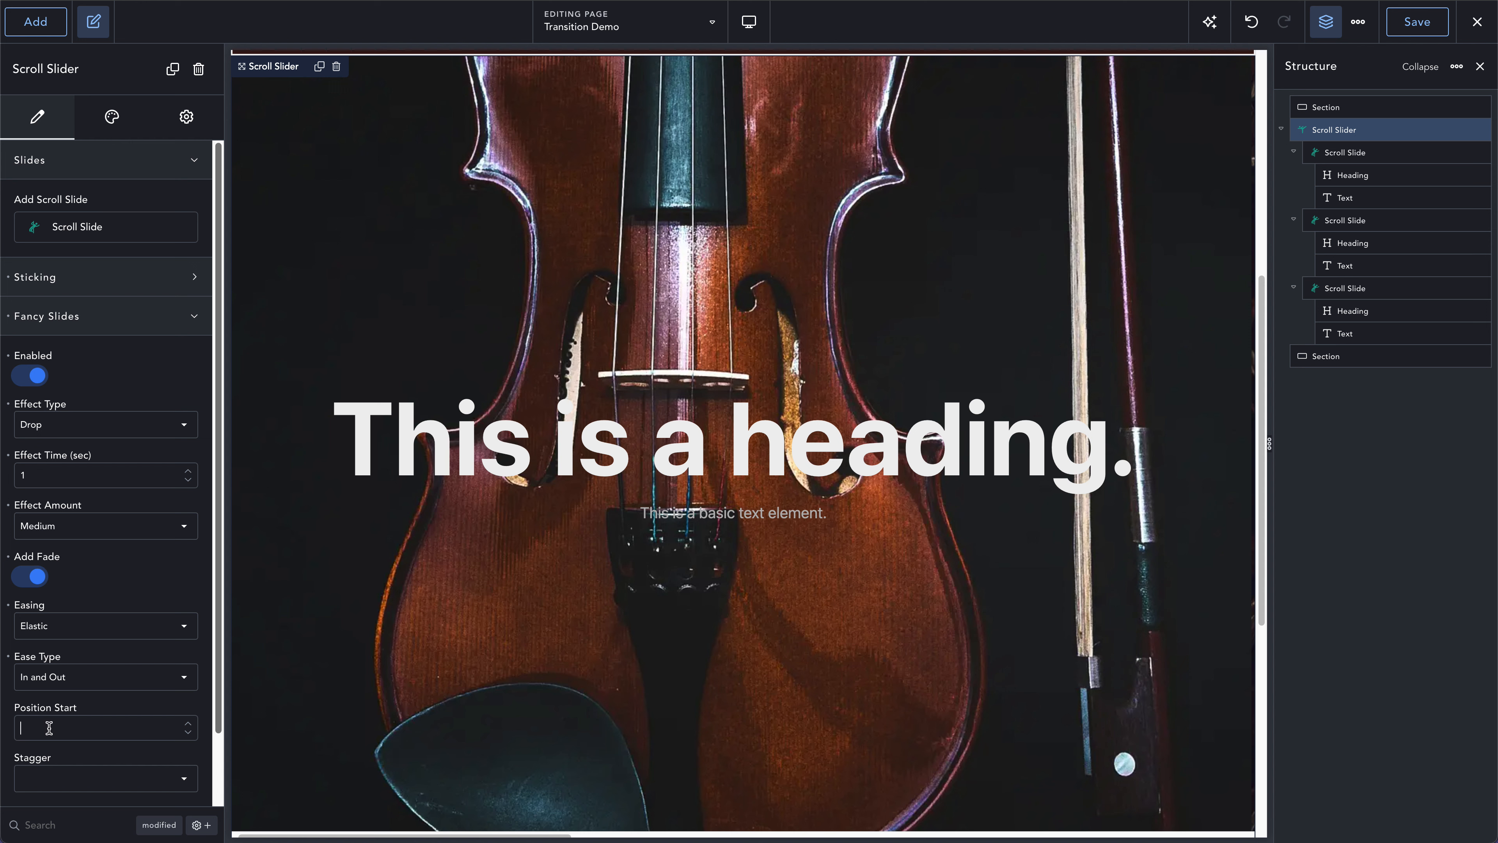
text(75)
click(114, 787)
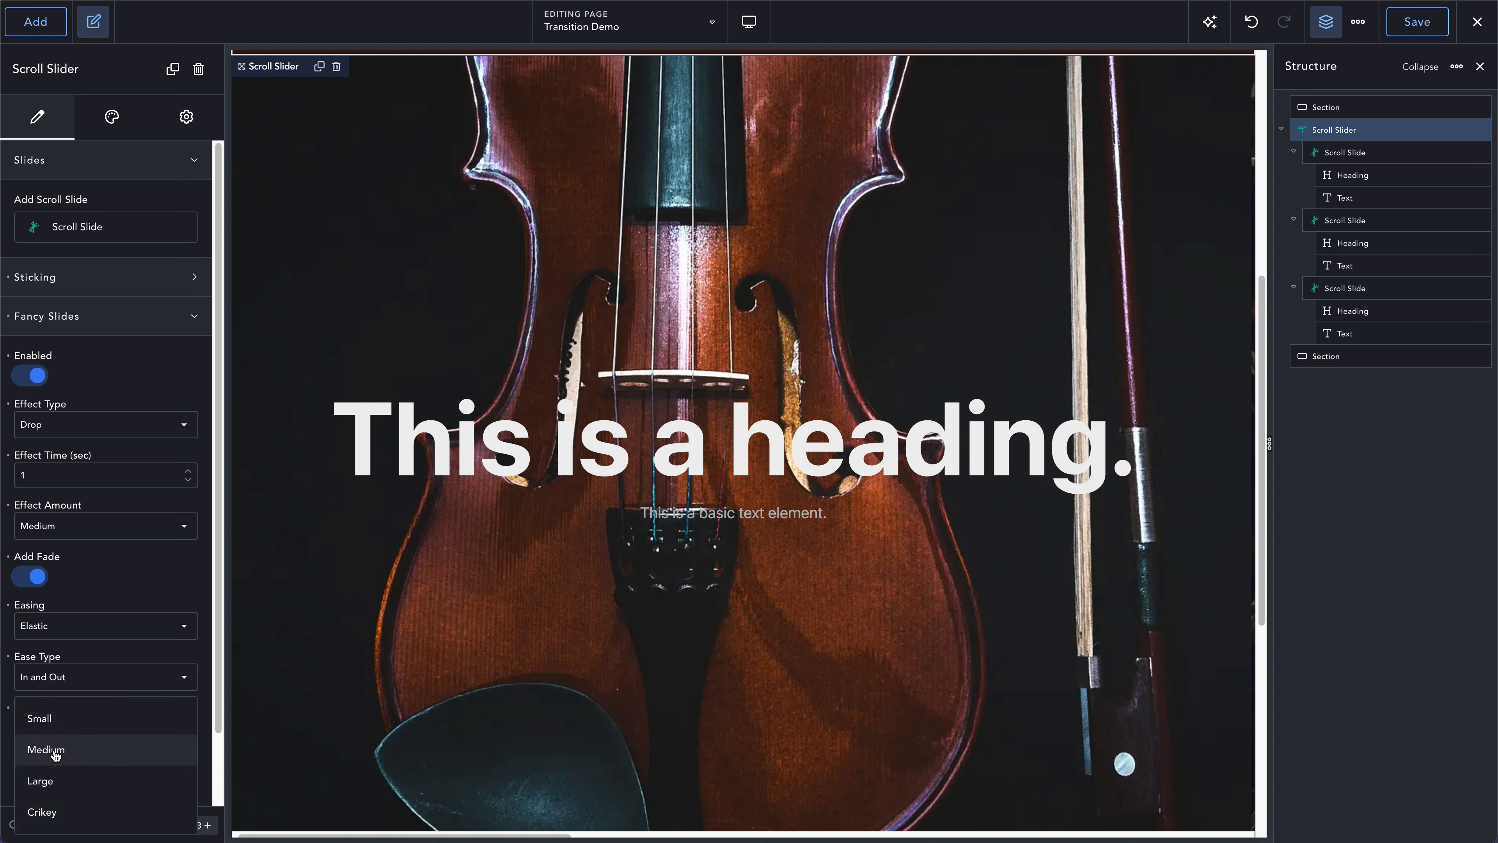
click(46, 807)
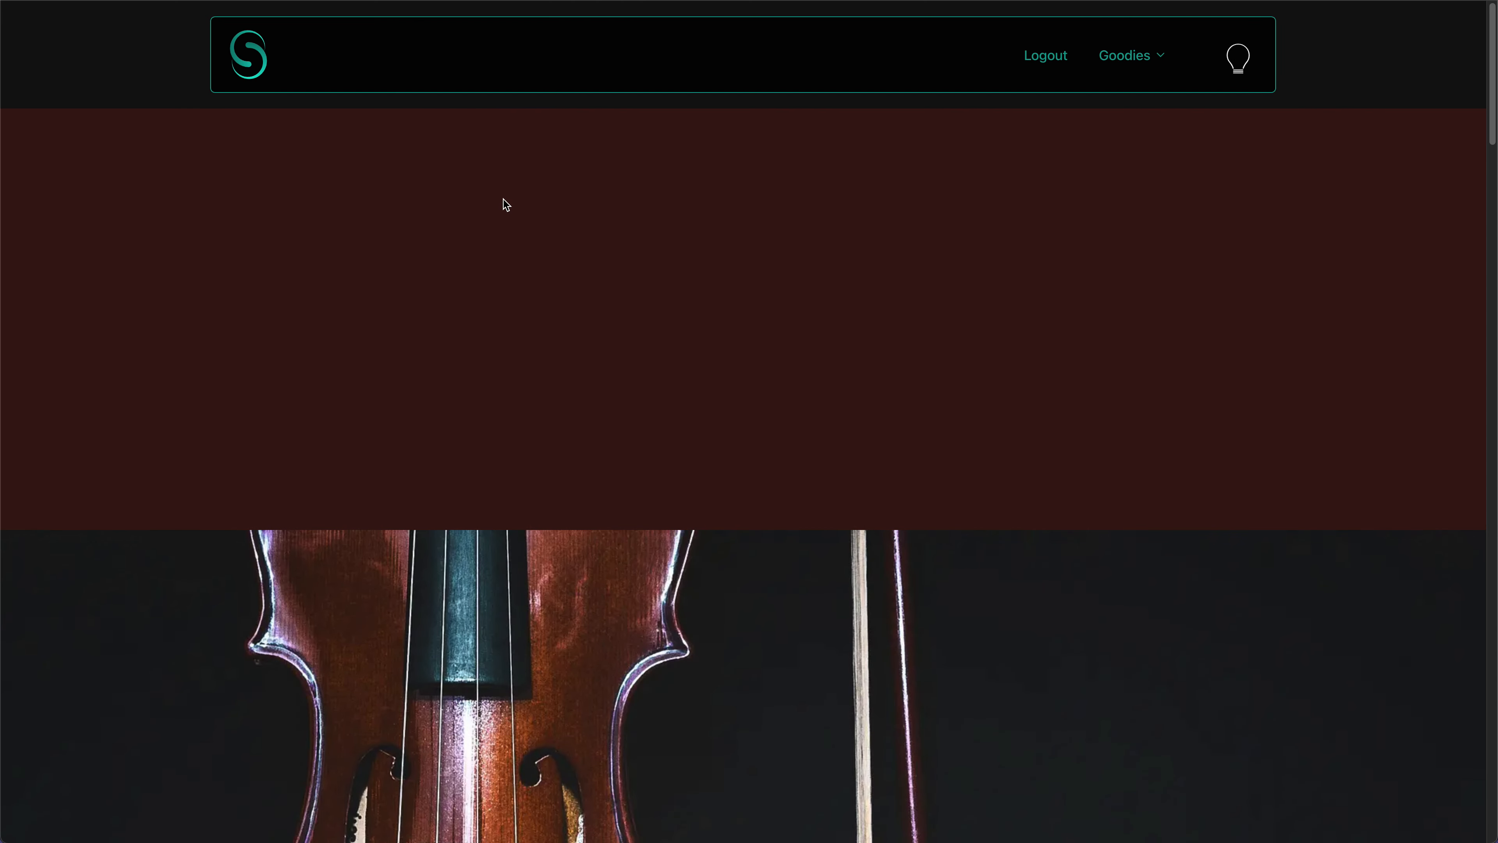
- Scroll through the slides on the frontend page to check the Fancy Slides drop animation of the headings and texts
scroll(577, 275, down, 1)
scroll(577, 274, down, 5)
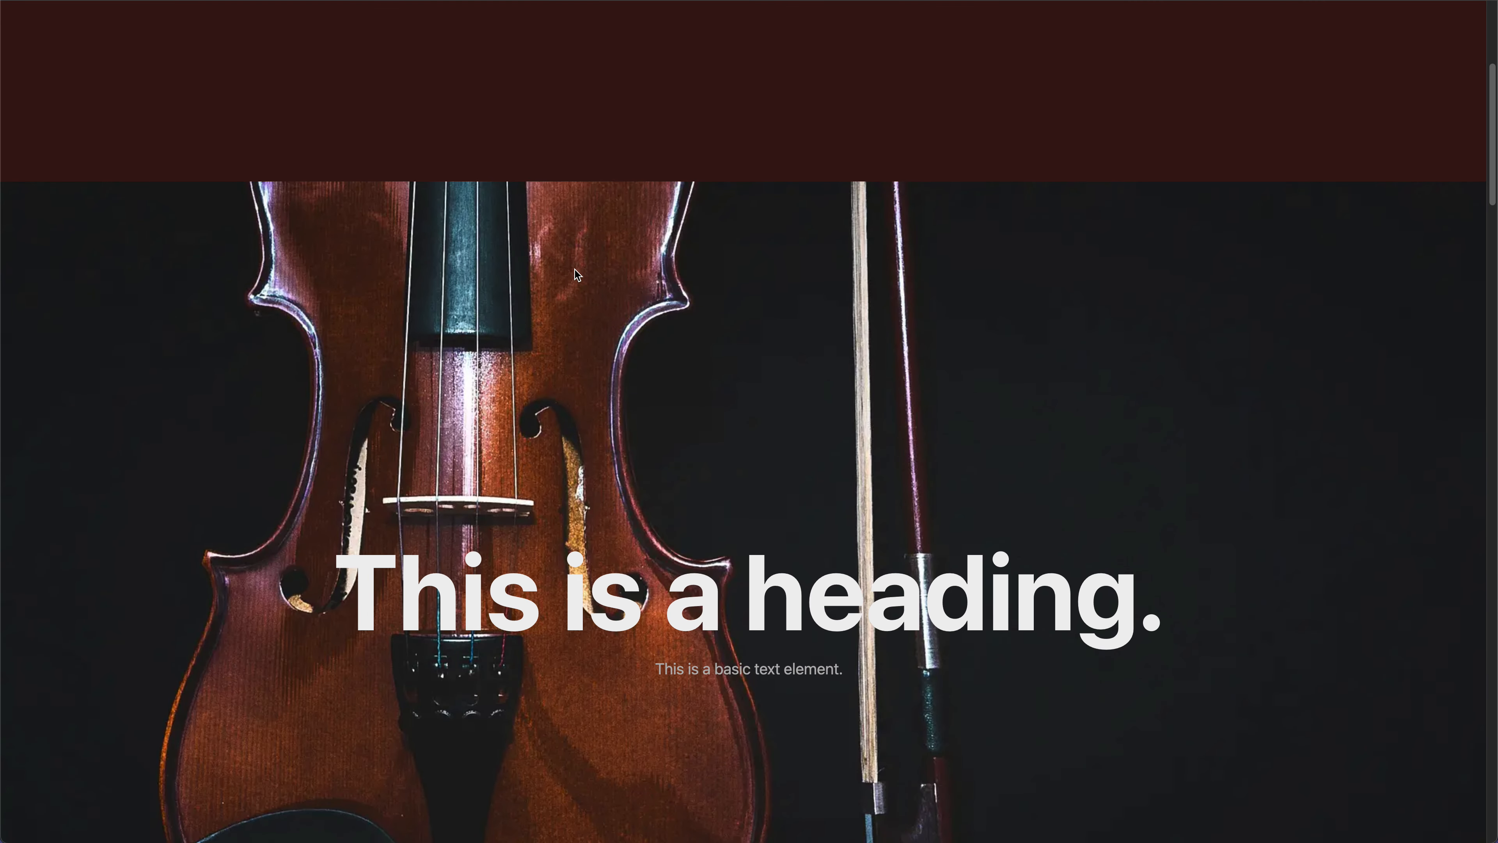
scroll(575, 269, down, 5)
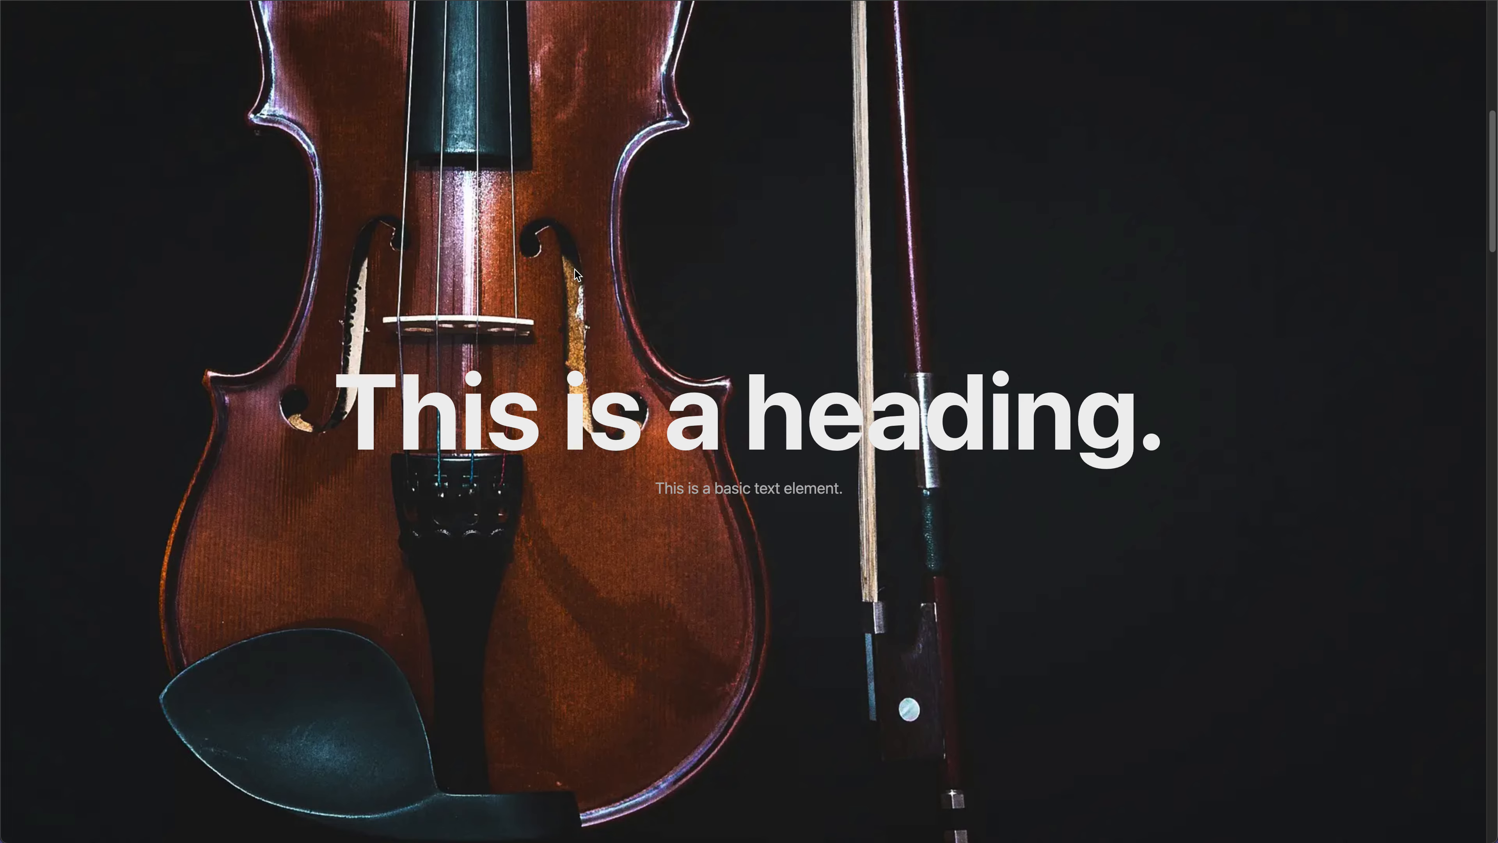
scroll(574, 270, down, 10)
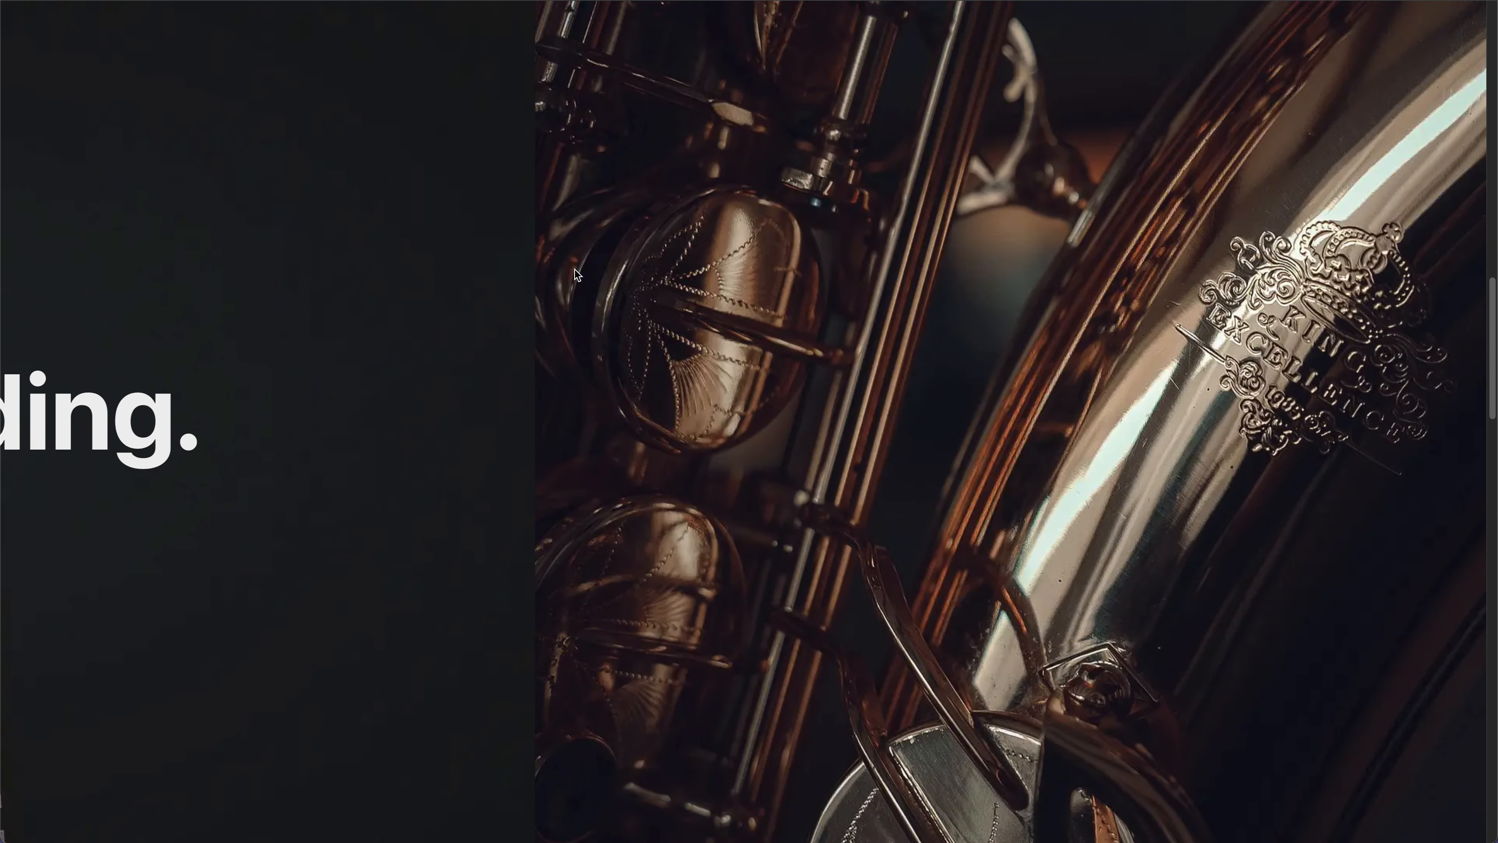
scroll(575, 270, down, 10)
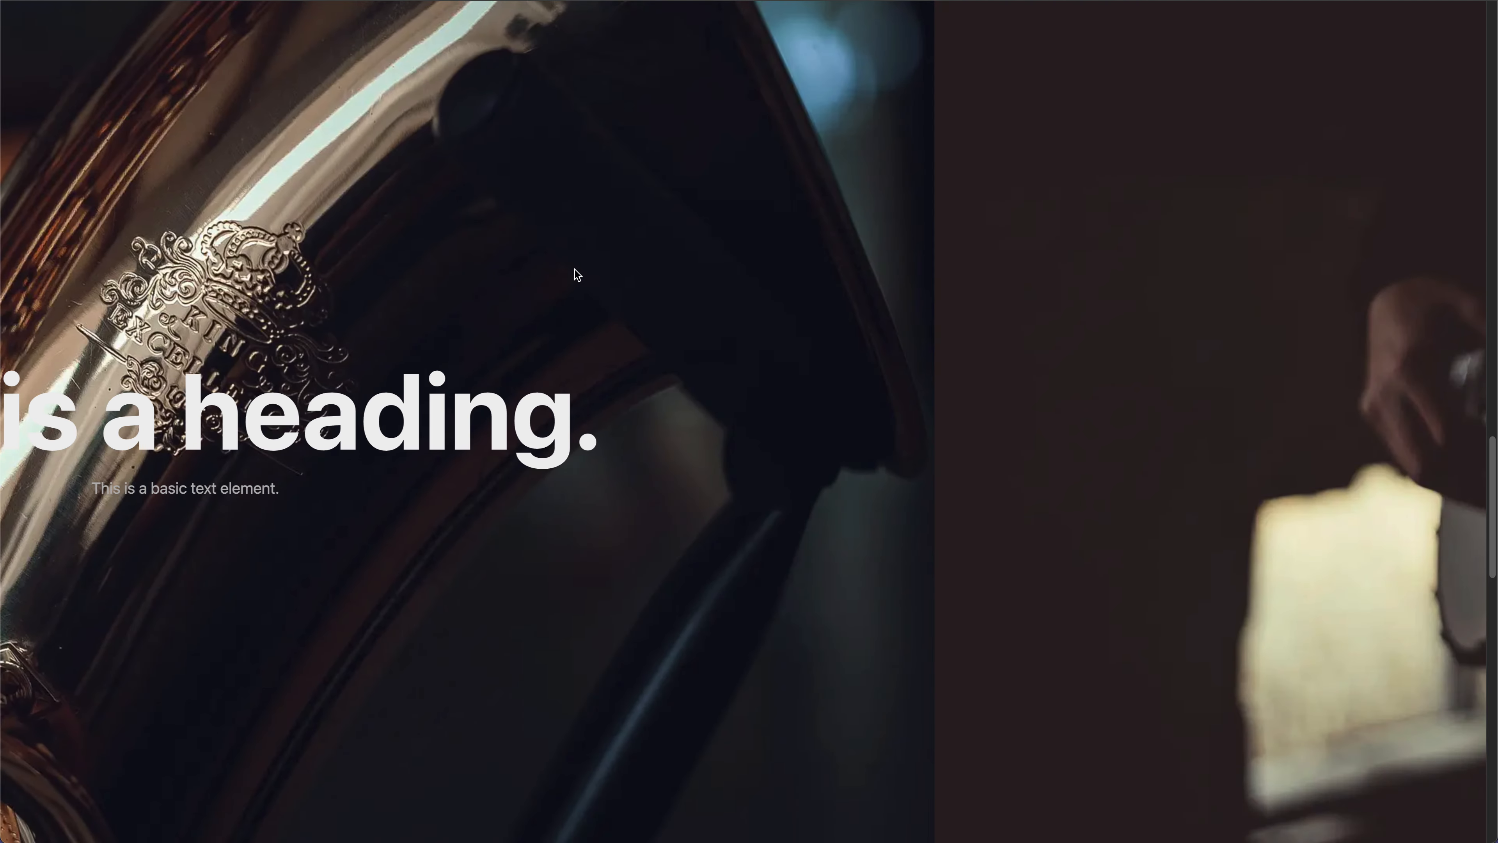
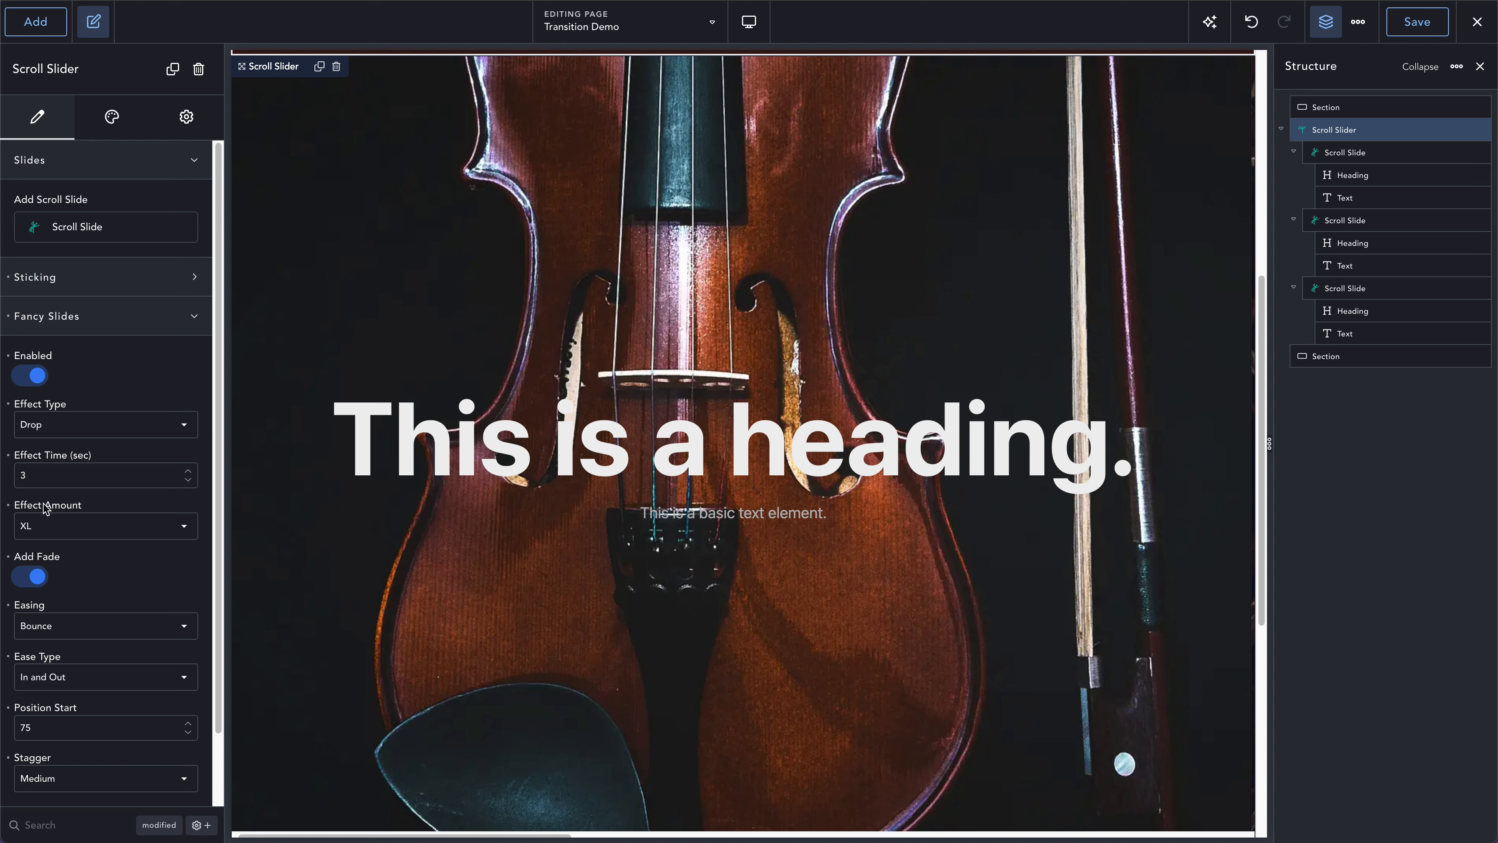
- Set the Fancy Slides effect amount of the Scroll Slider to Medium
click(54, 525)
click(52, 629)
click(50, 531)
click(57, 601)
- Set the Fancy Slides easing to Power3 with the ease type Out
click(73, 626)
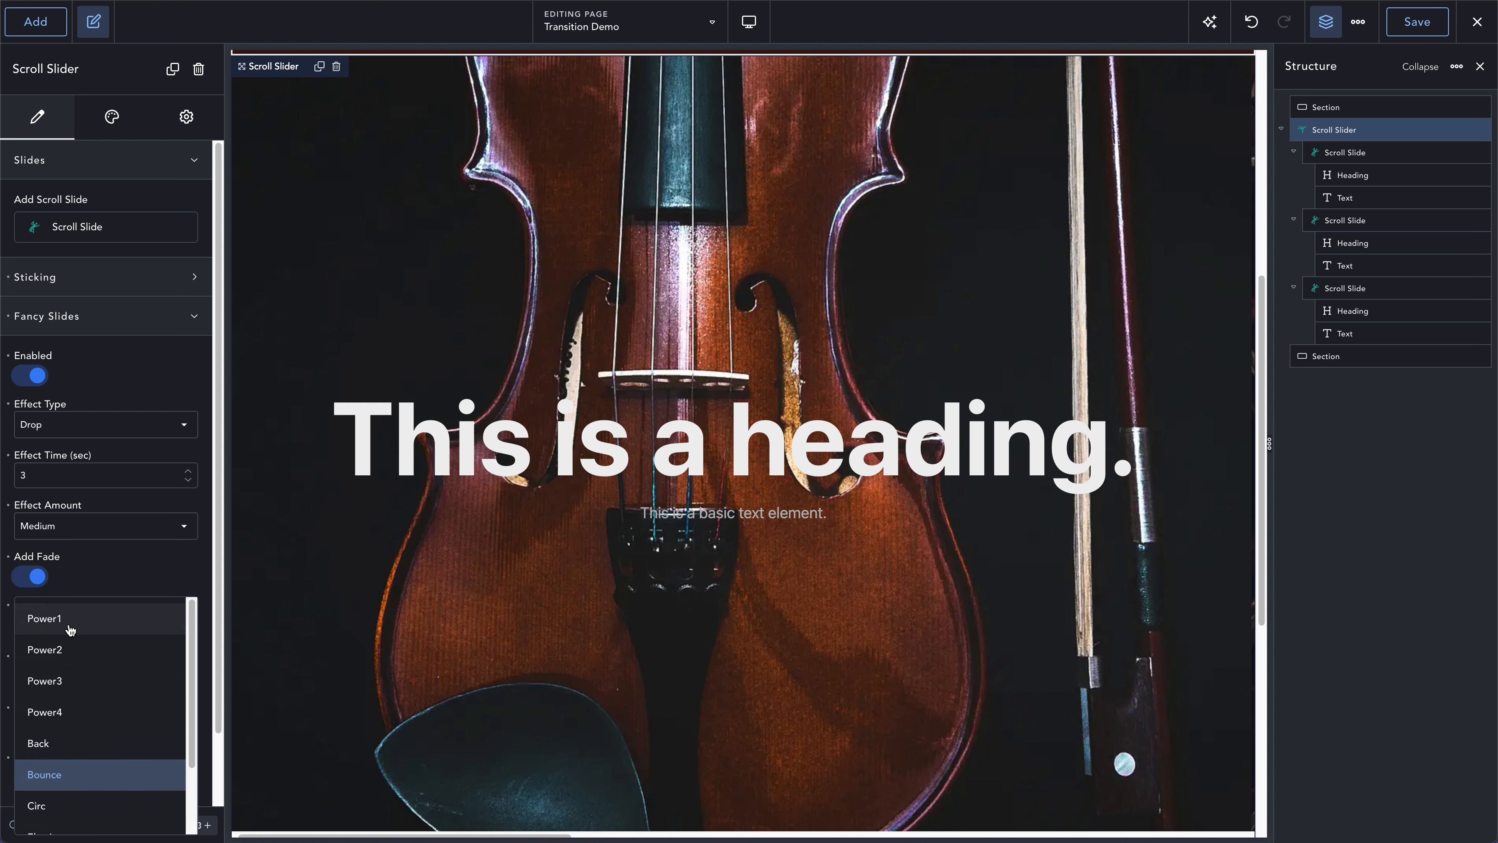
click(66, 681)
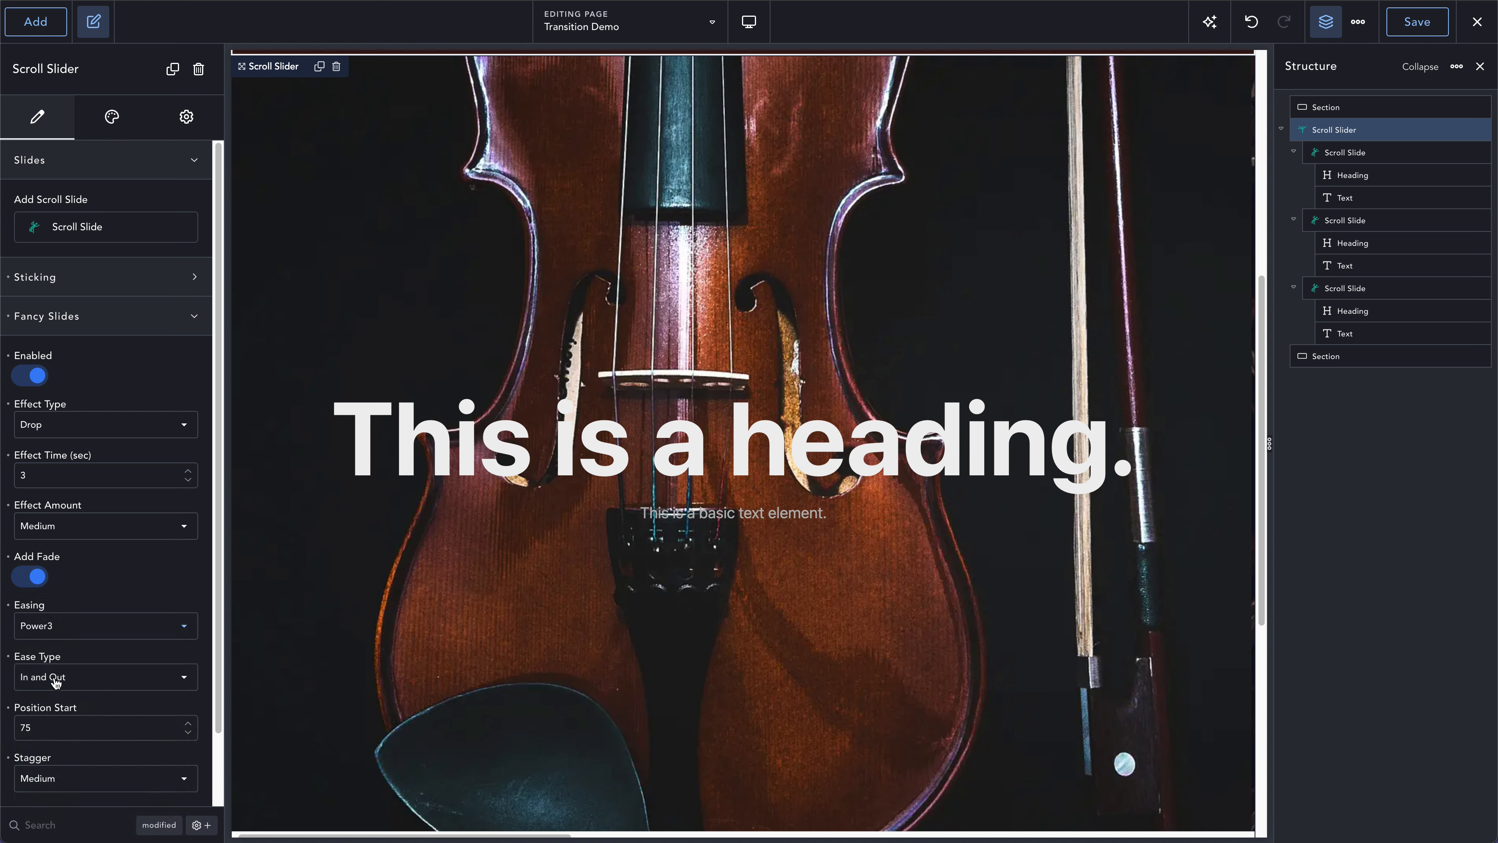
click(54, 678)
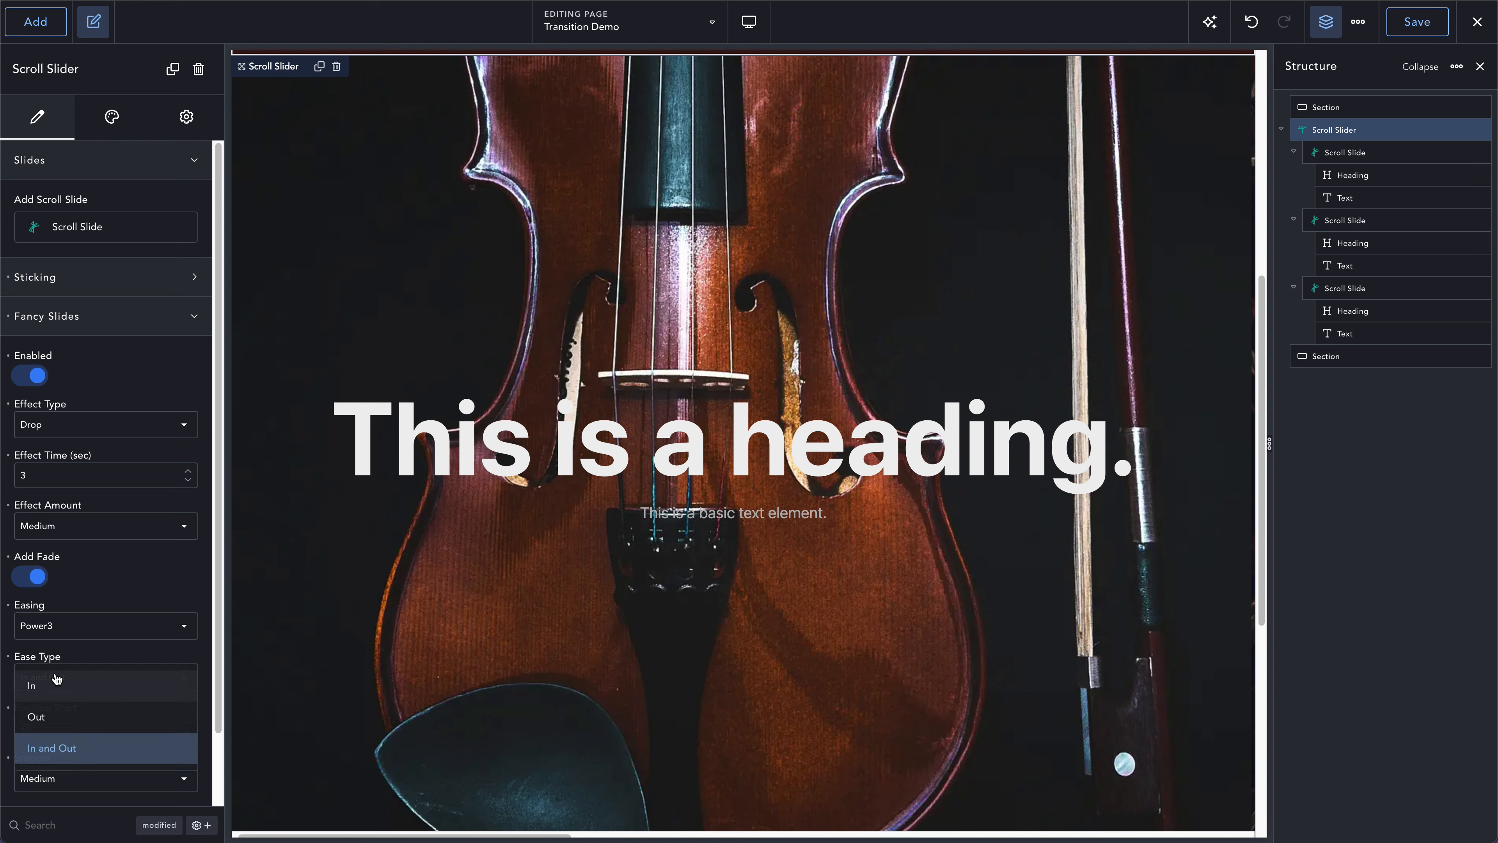
click(55, 712)
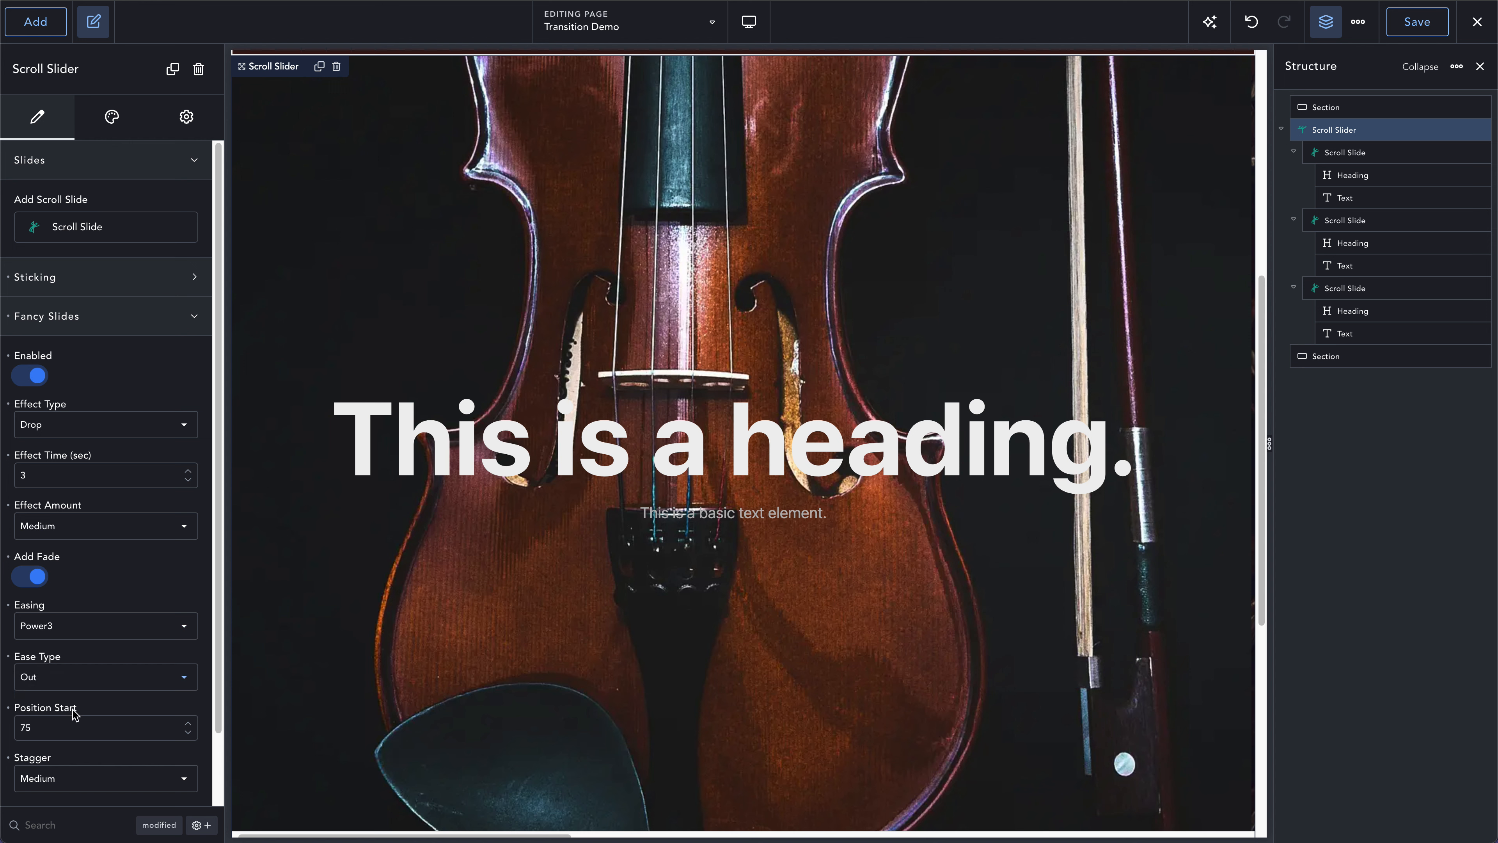
- Set the Fancy Slides effect time to 2 seconds and save the page
double_click(47, 475)
text(2)
click(1403, 31)
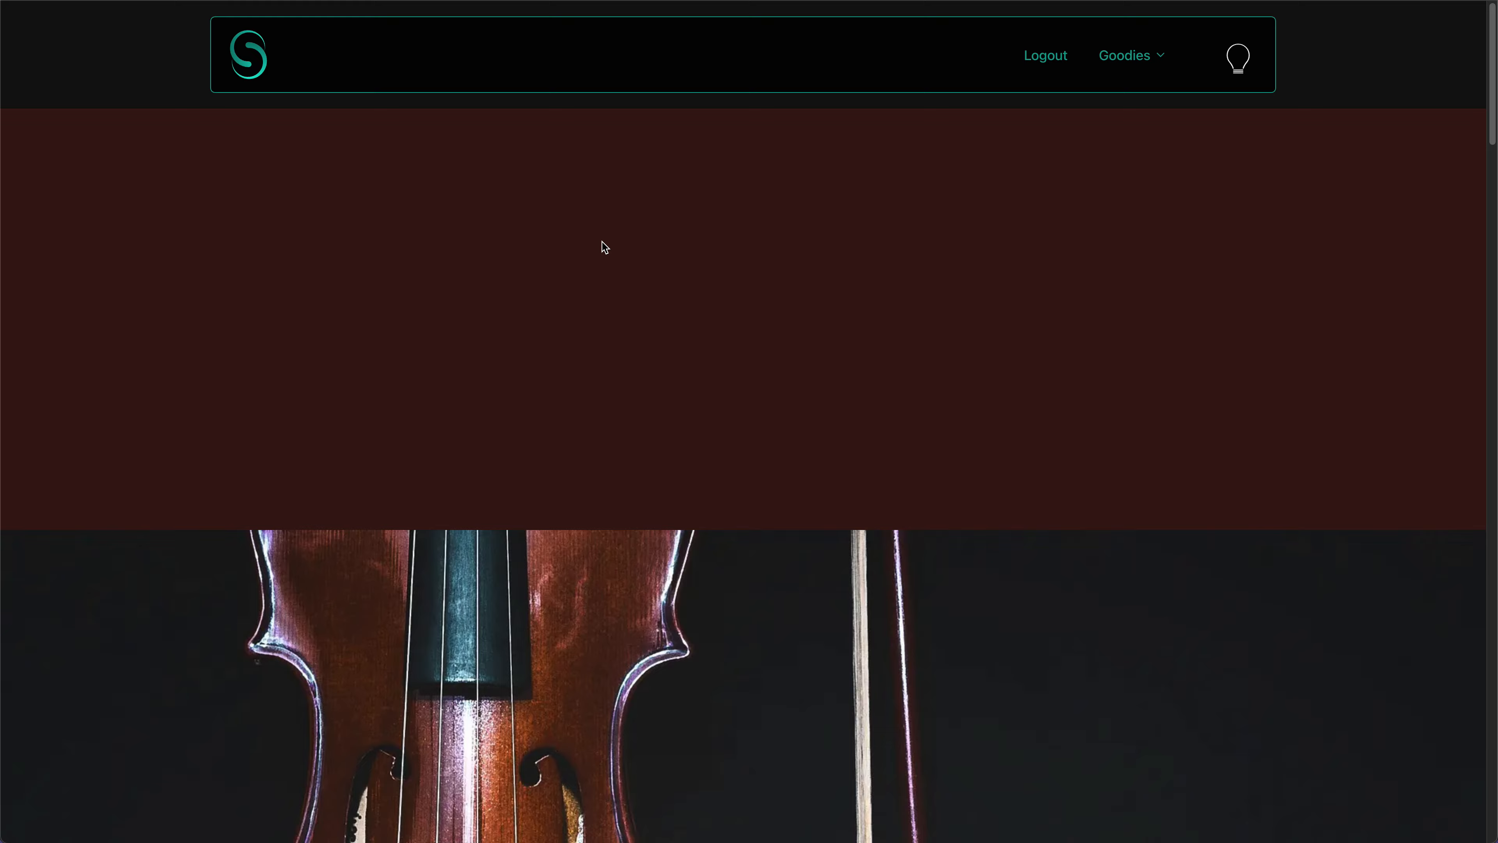
- Scroll through the slides on the frontend page to check the smoother drop animation of headings and texts
scroll(601, 241, down, 5)
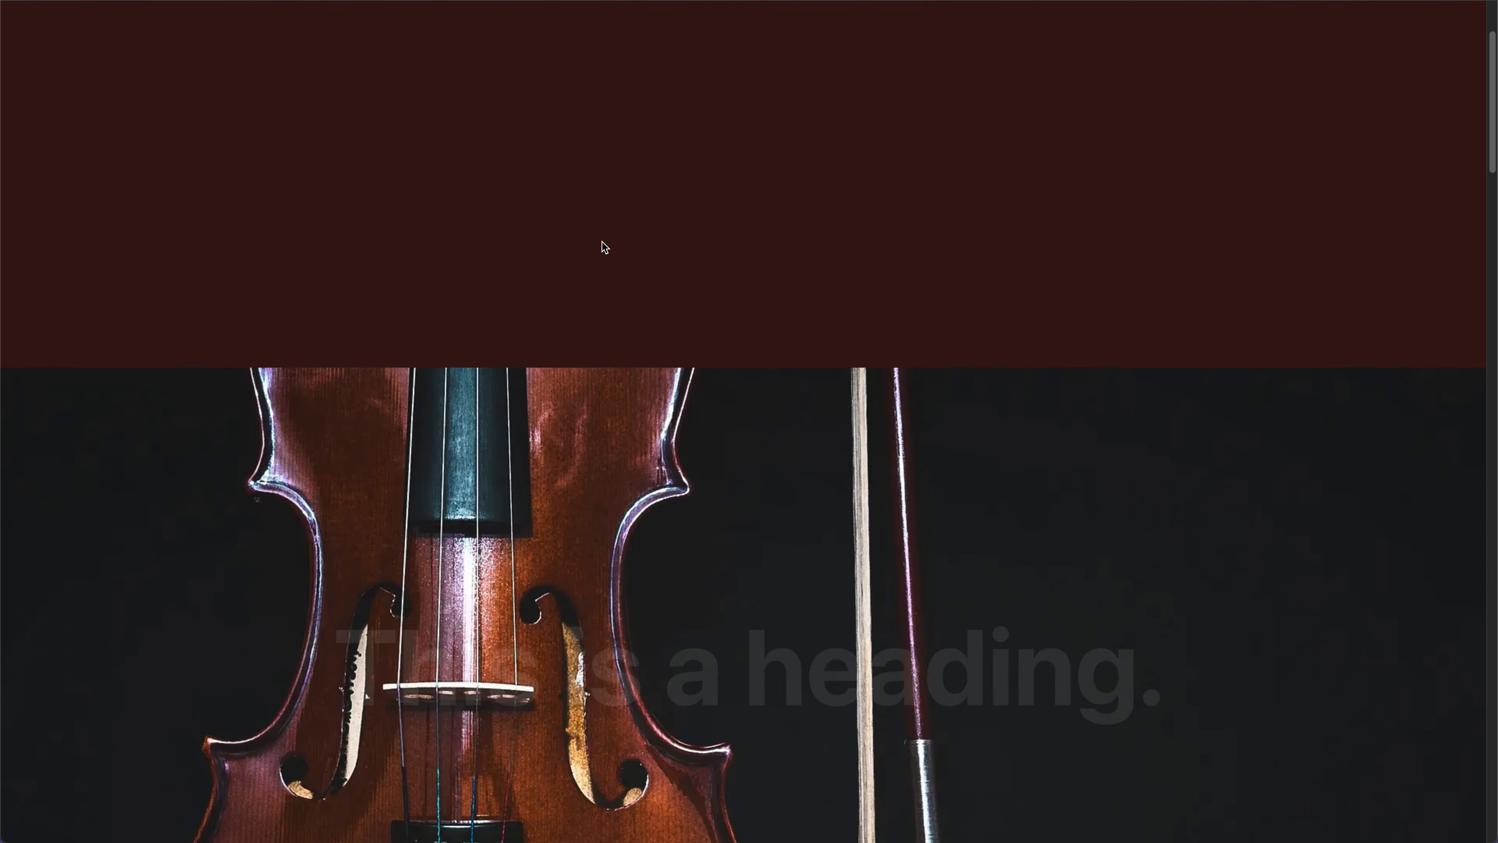
scroll(602, 241, down, 5)
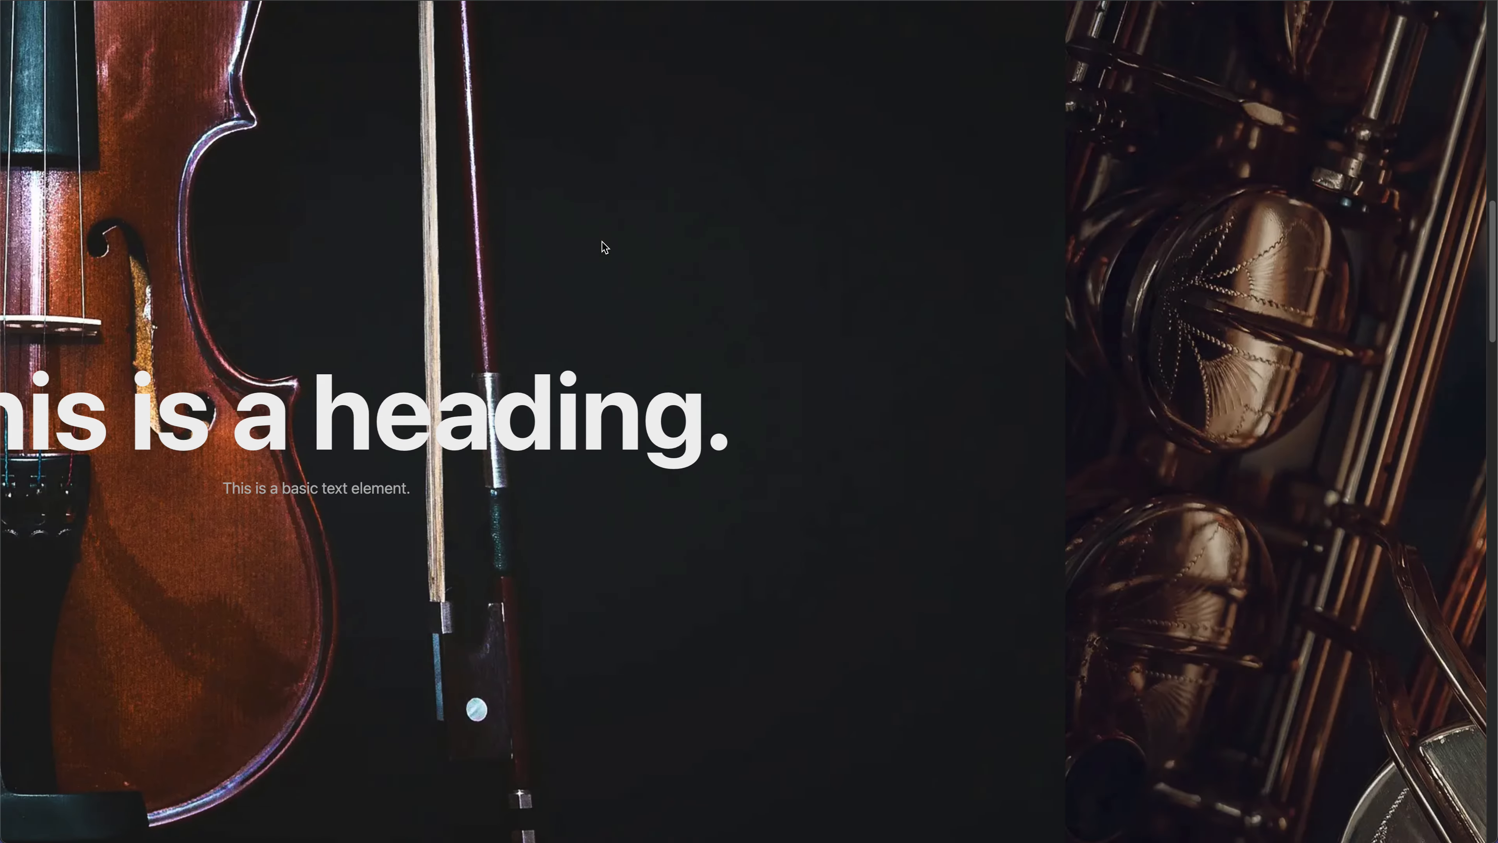
scroll(601, 242, down, 5)
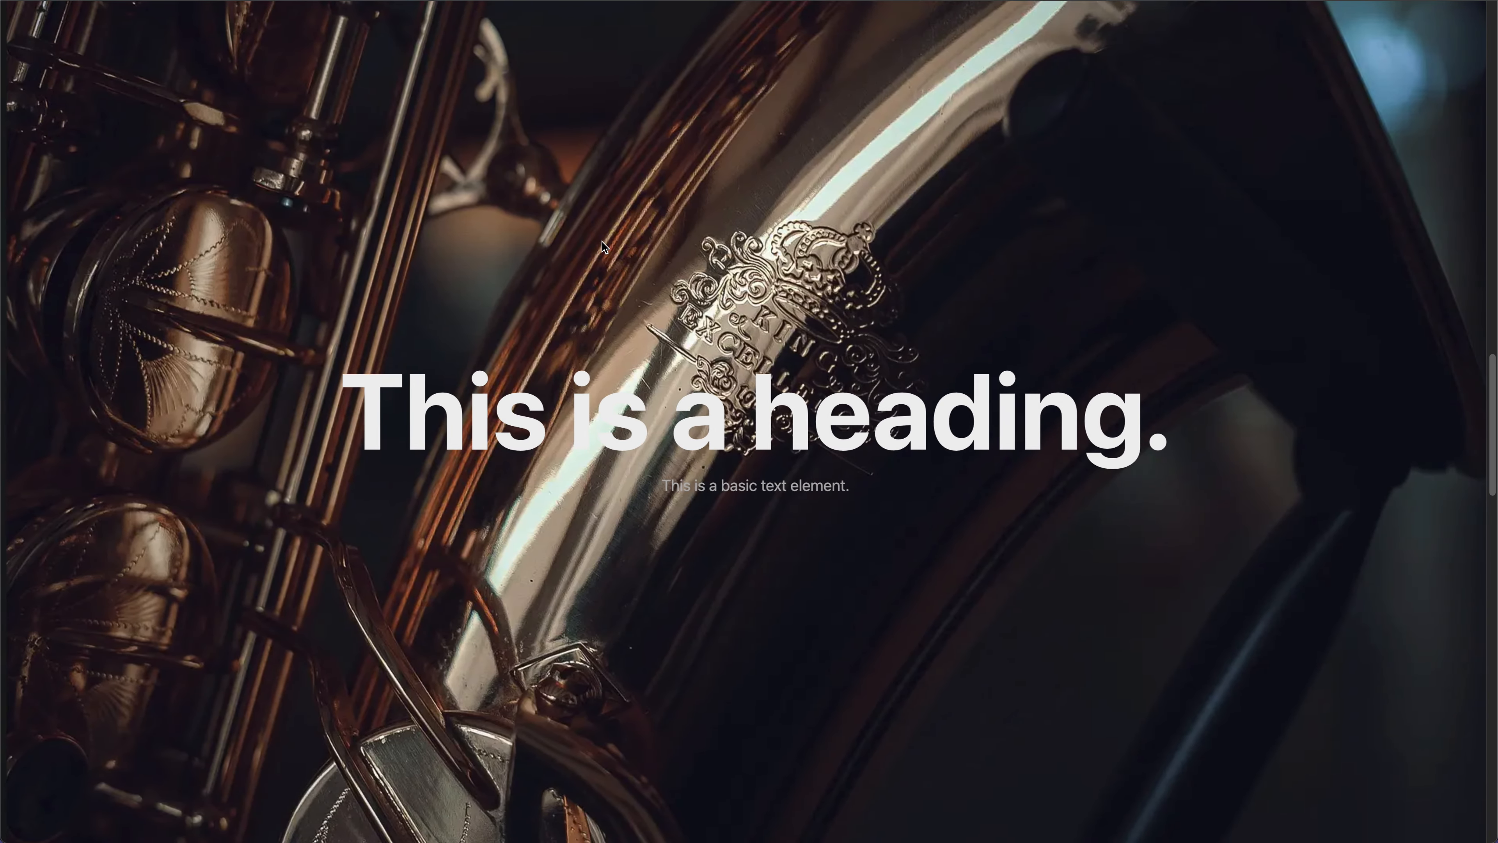
scroll(602, 241, down, 5)
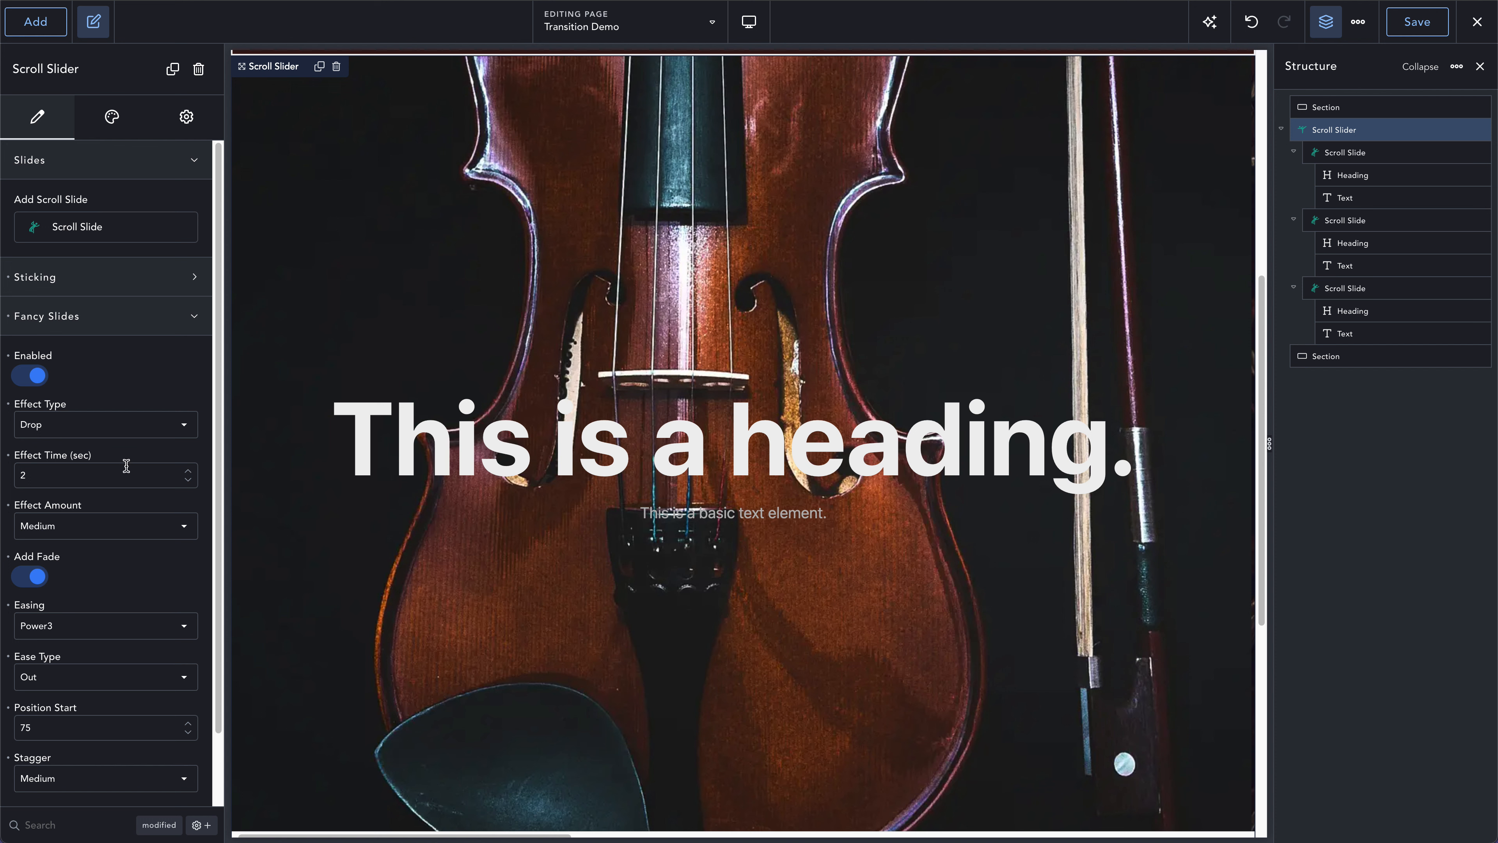
- Set the scroll type in the Scroll Slider's Sticking settings to Scrolling
click(131, 282)
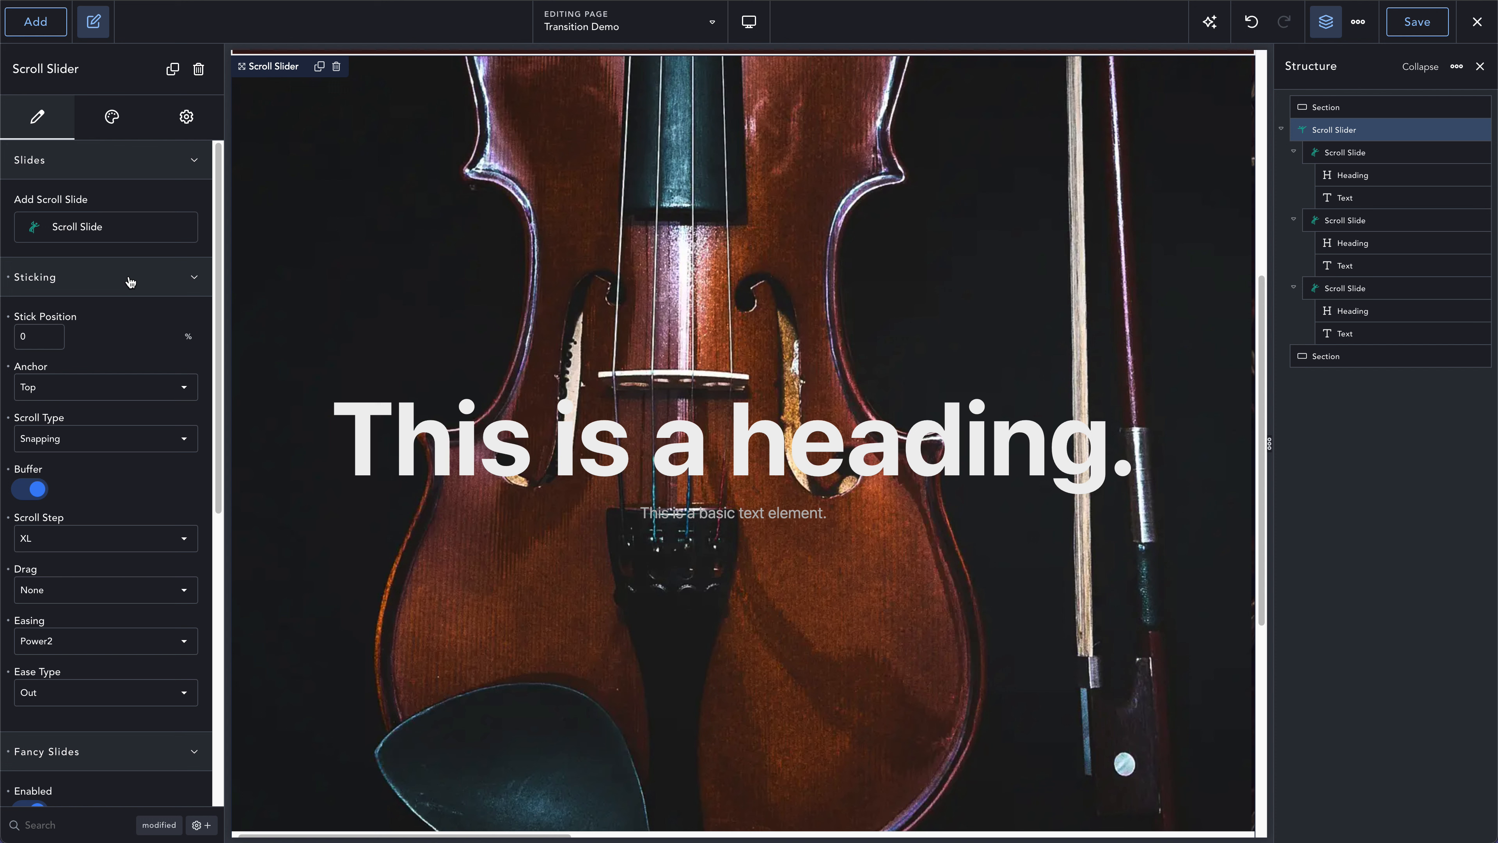
click(81, 439)
click(78, 448)
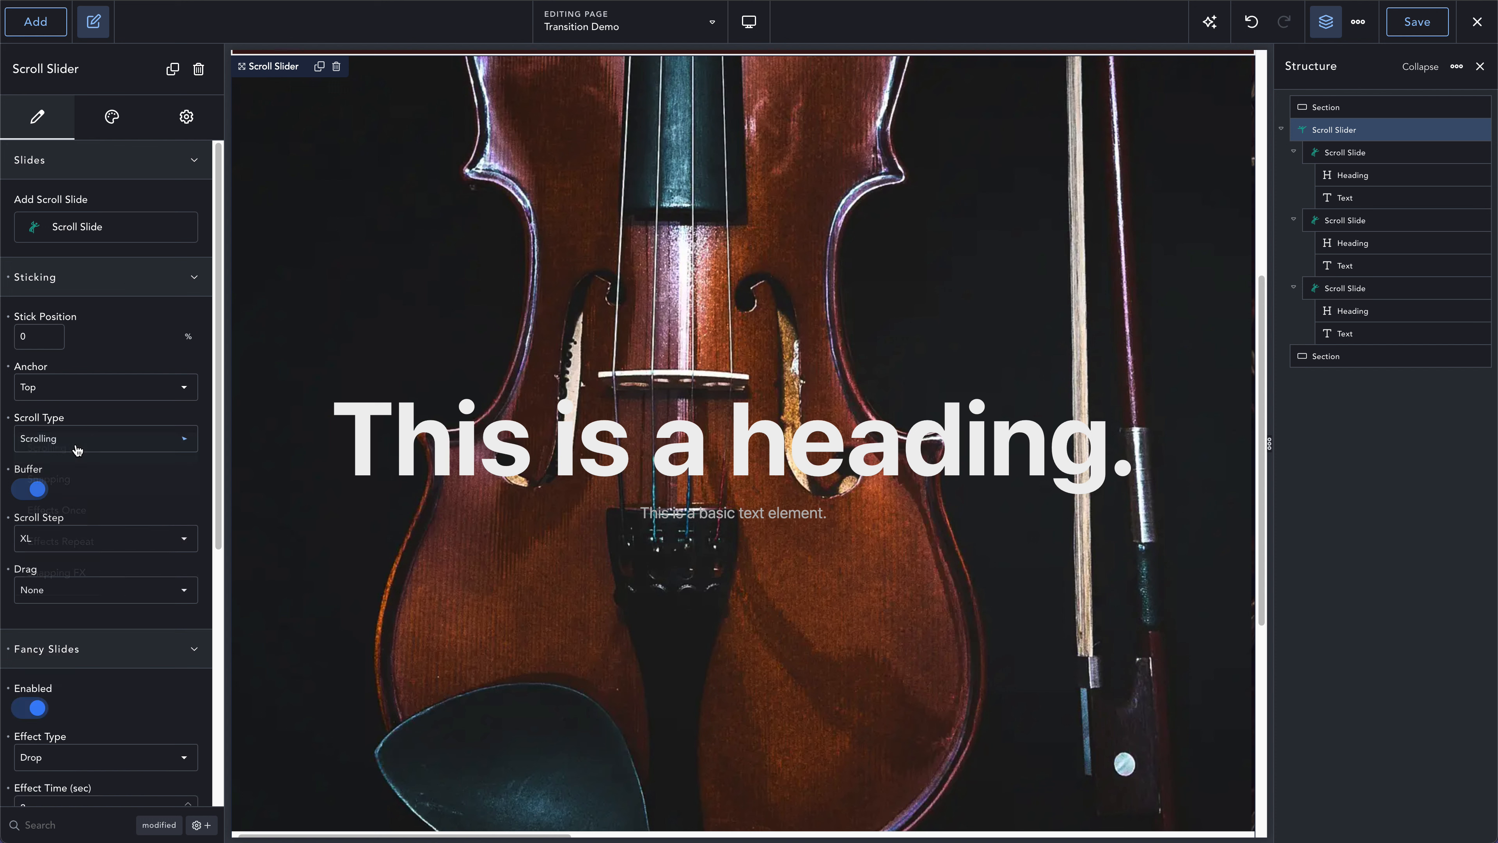
click(108, 283)
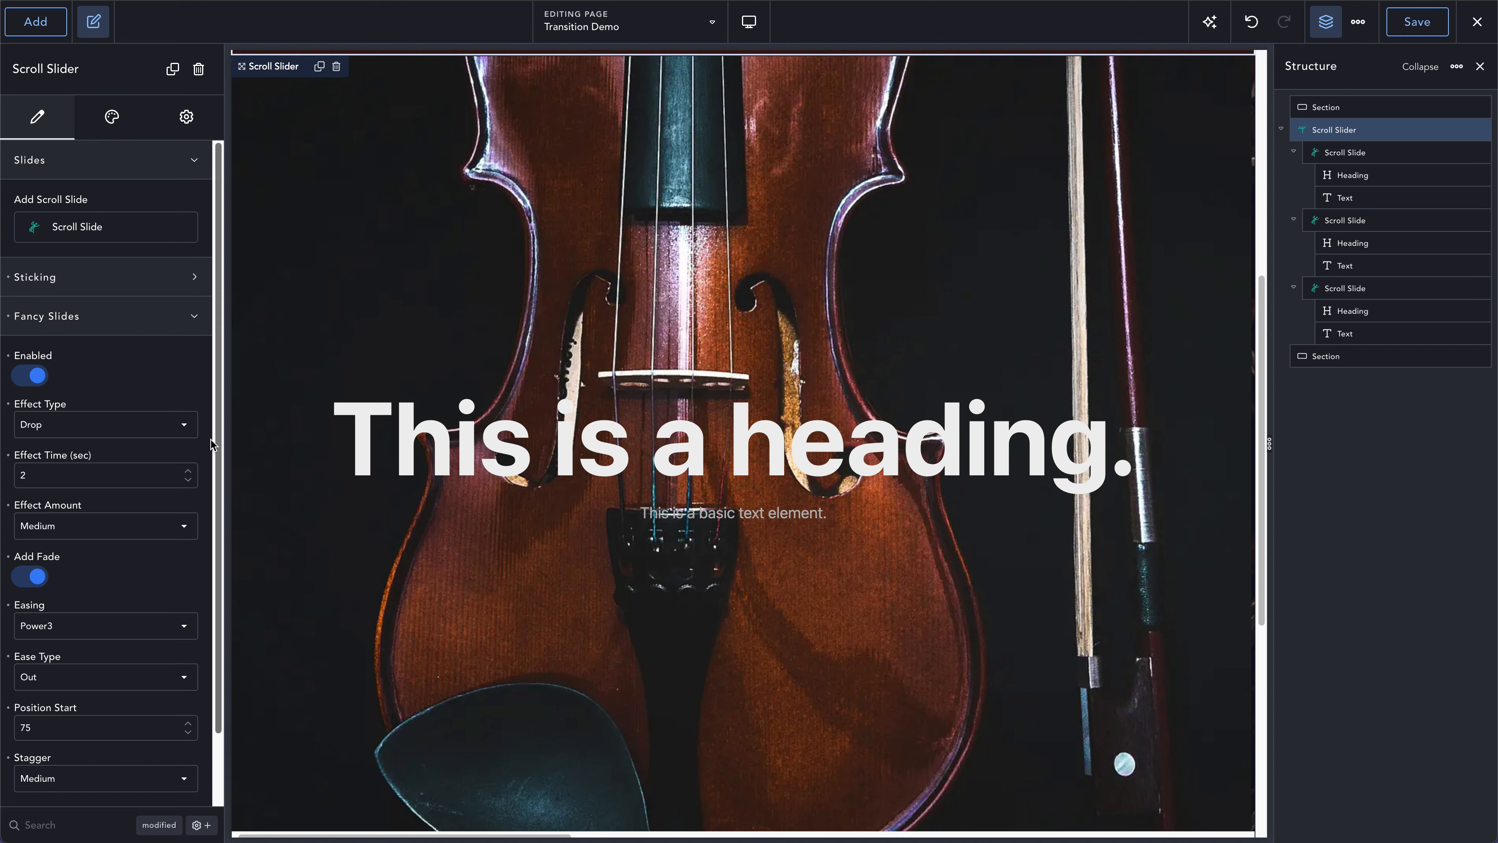
- Turn on Show Markers in the Scroll Slider's Other settings and save the page
click(109, 318)
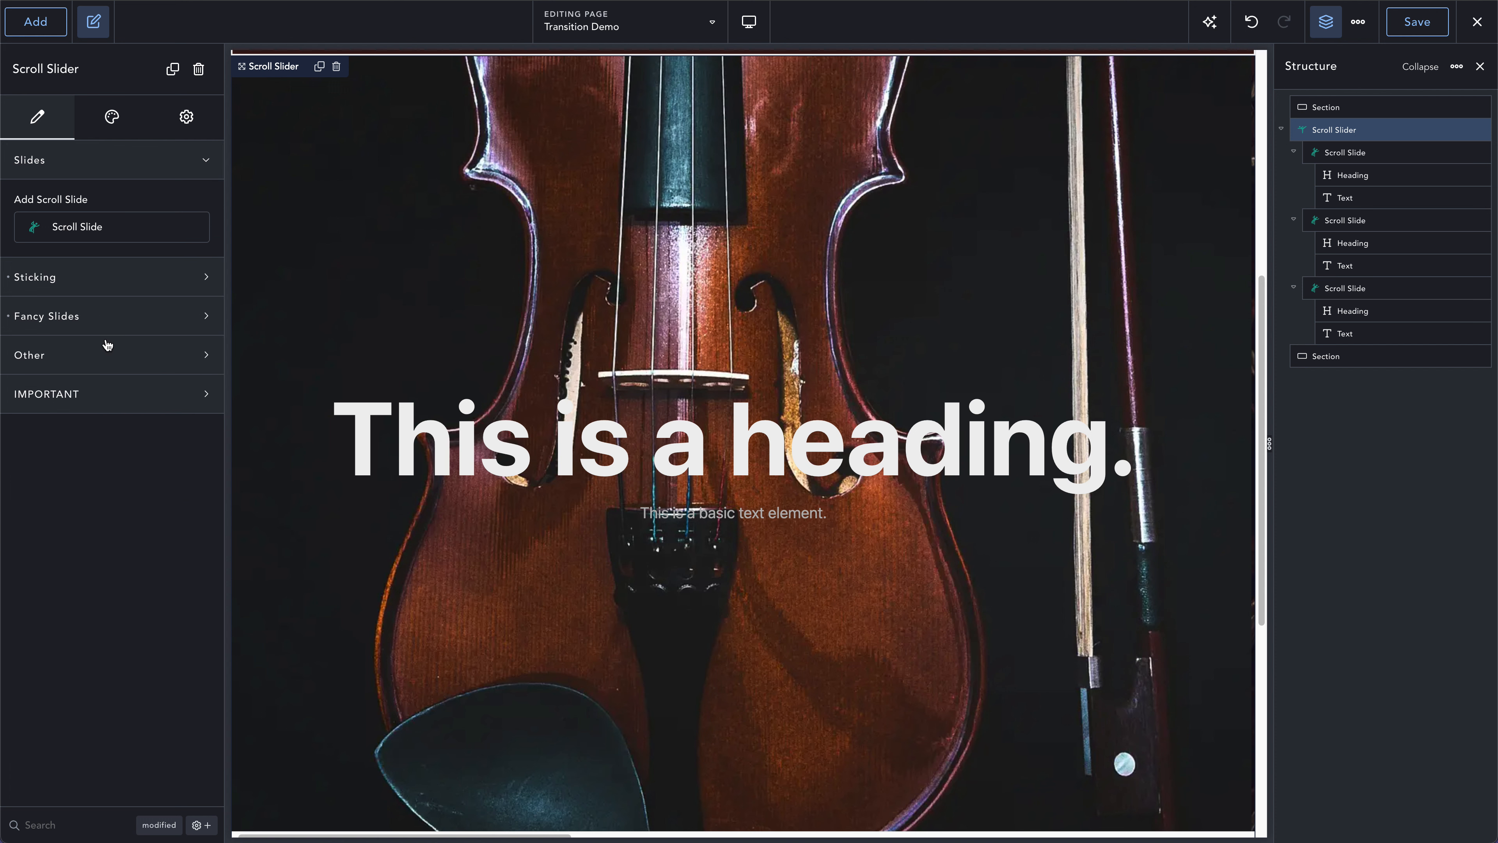
click(106, 352)
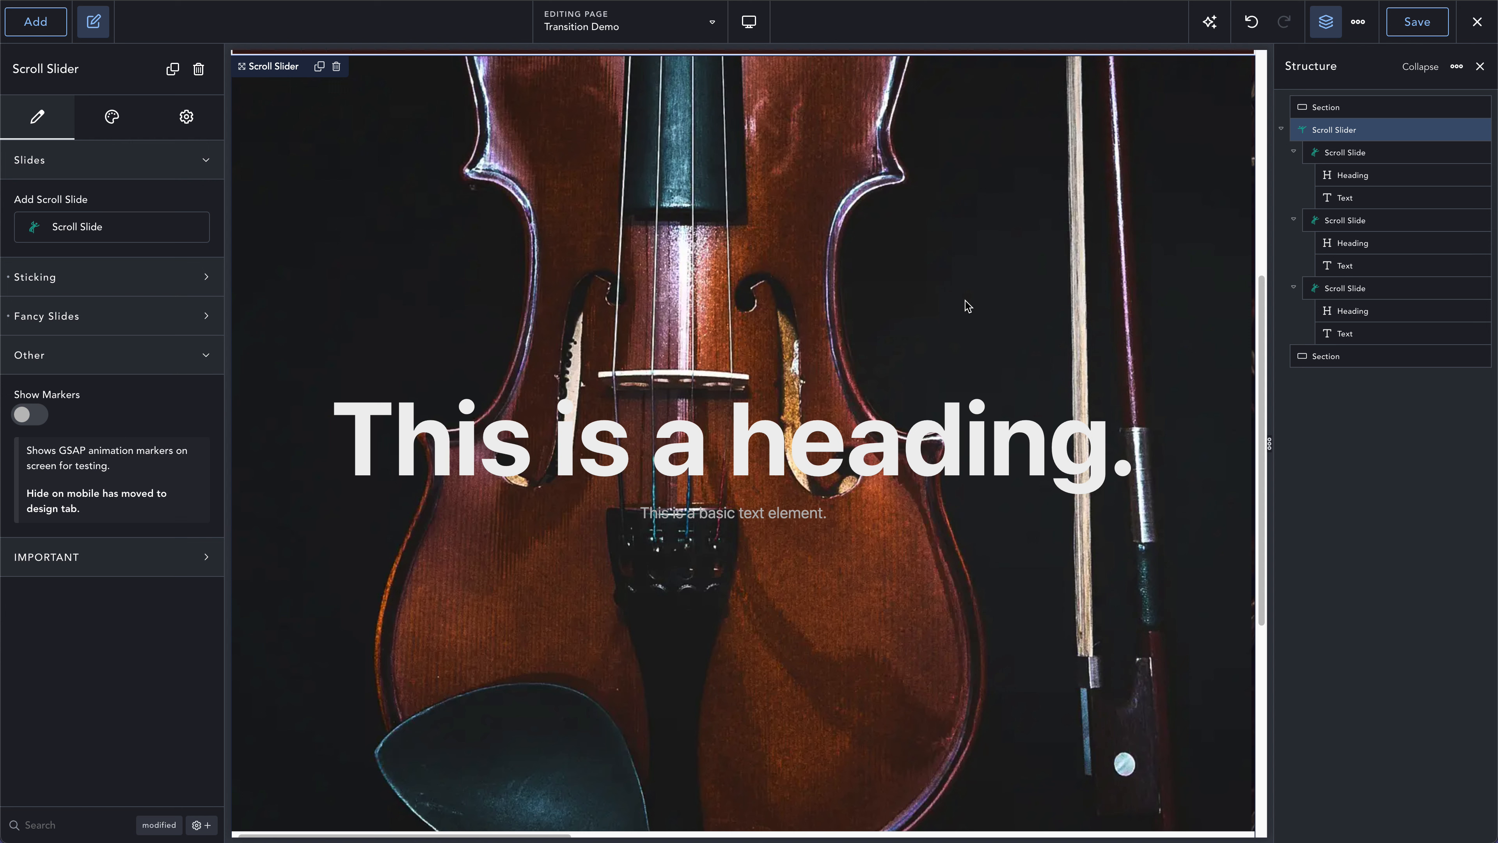
click(35, 425)
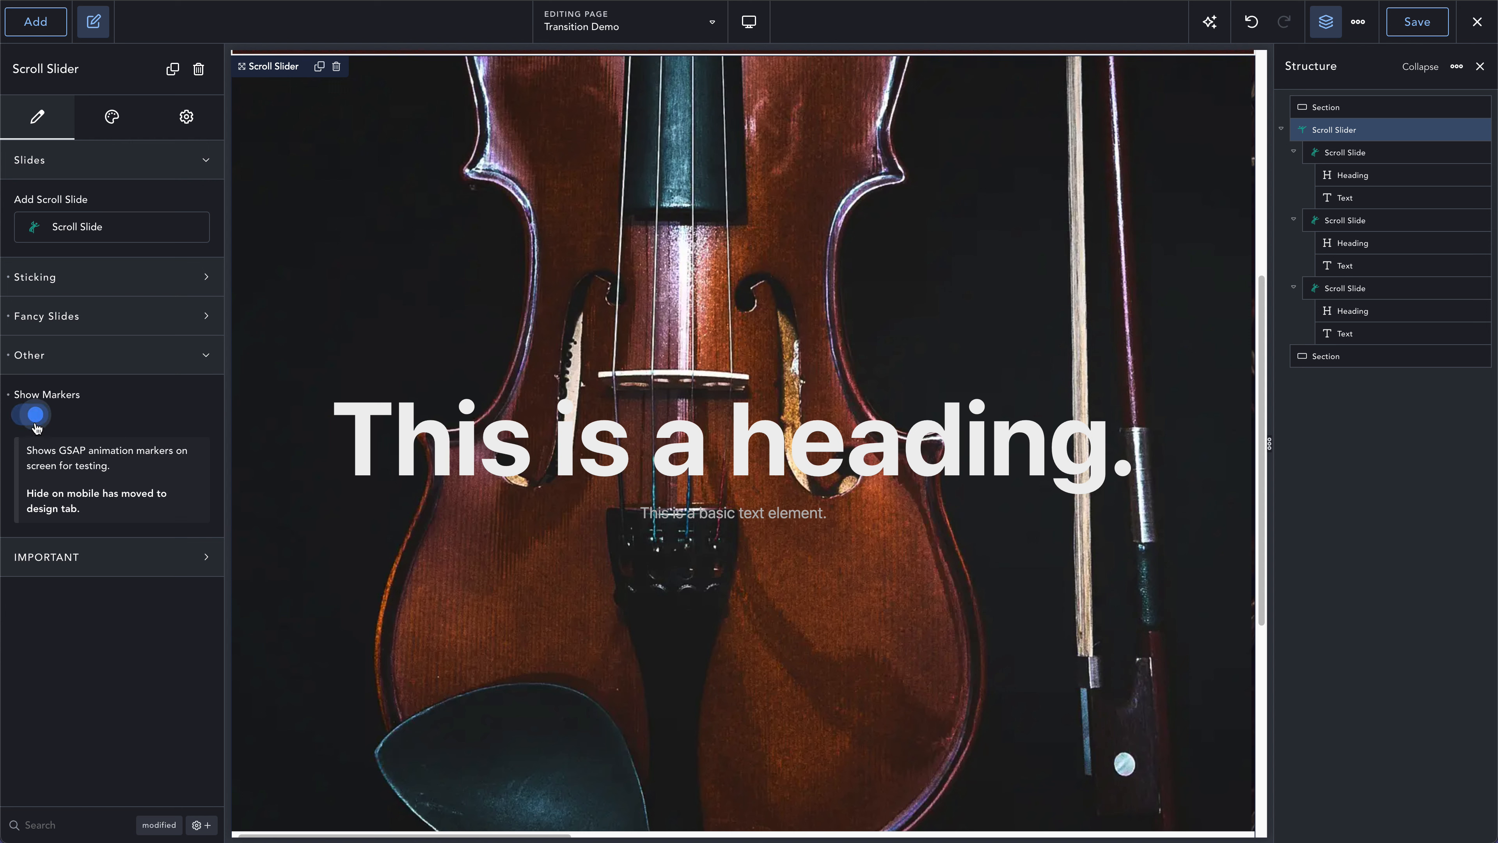
click(1402, 29)
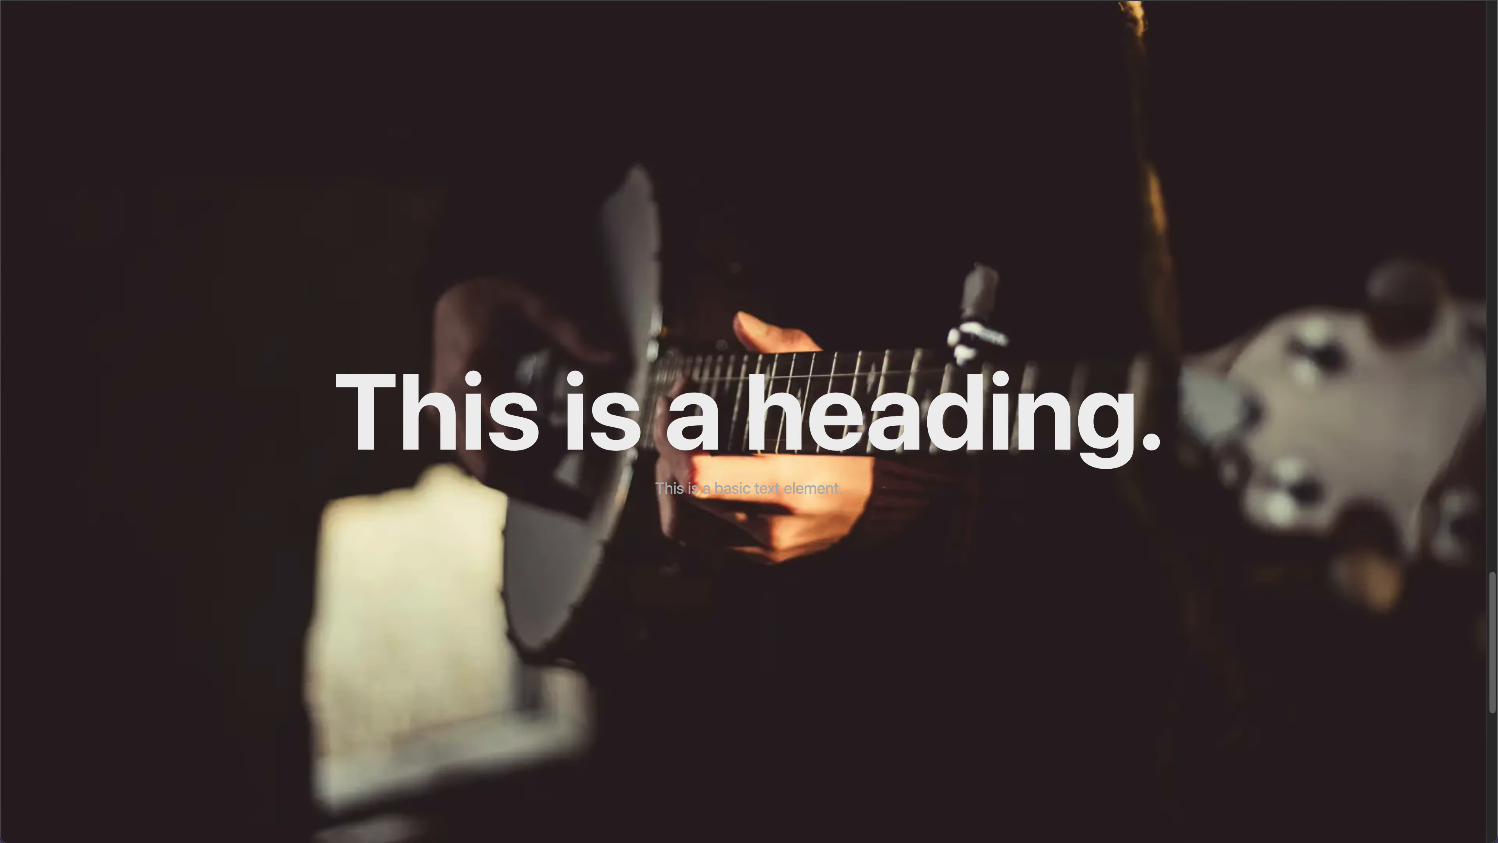
- Reload the frontend page and scroll through the slides to examine the start and end markers of the animations
key(super+r)
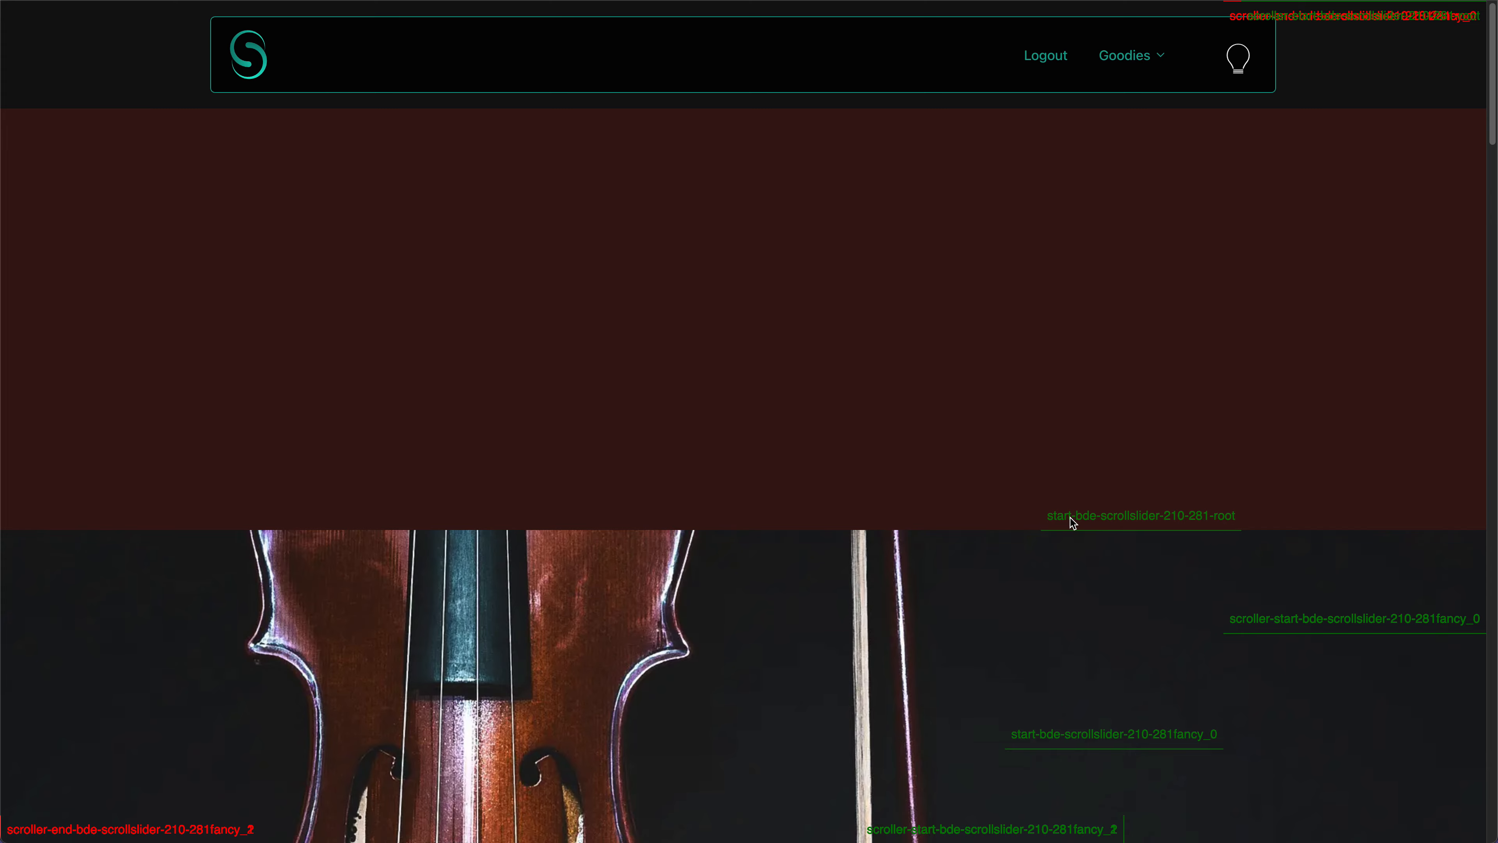
scroll(961, 511, down, 3)
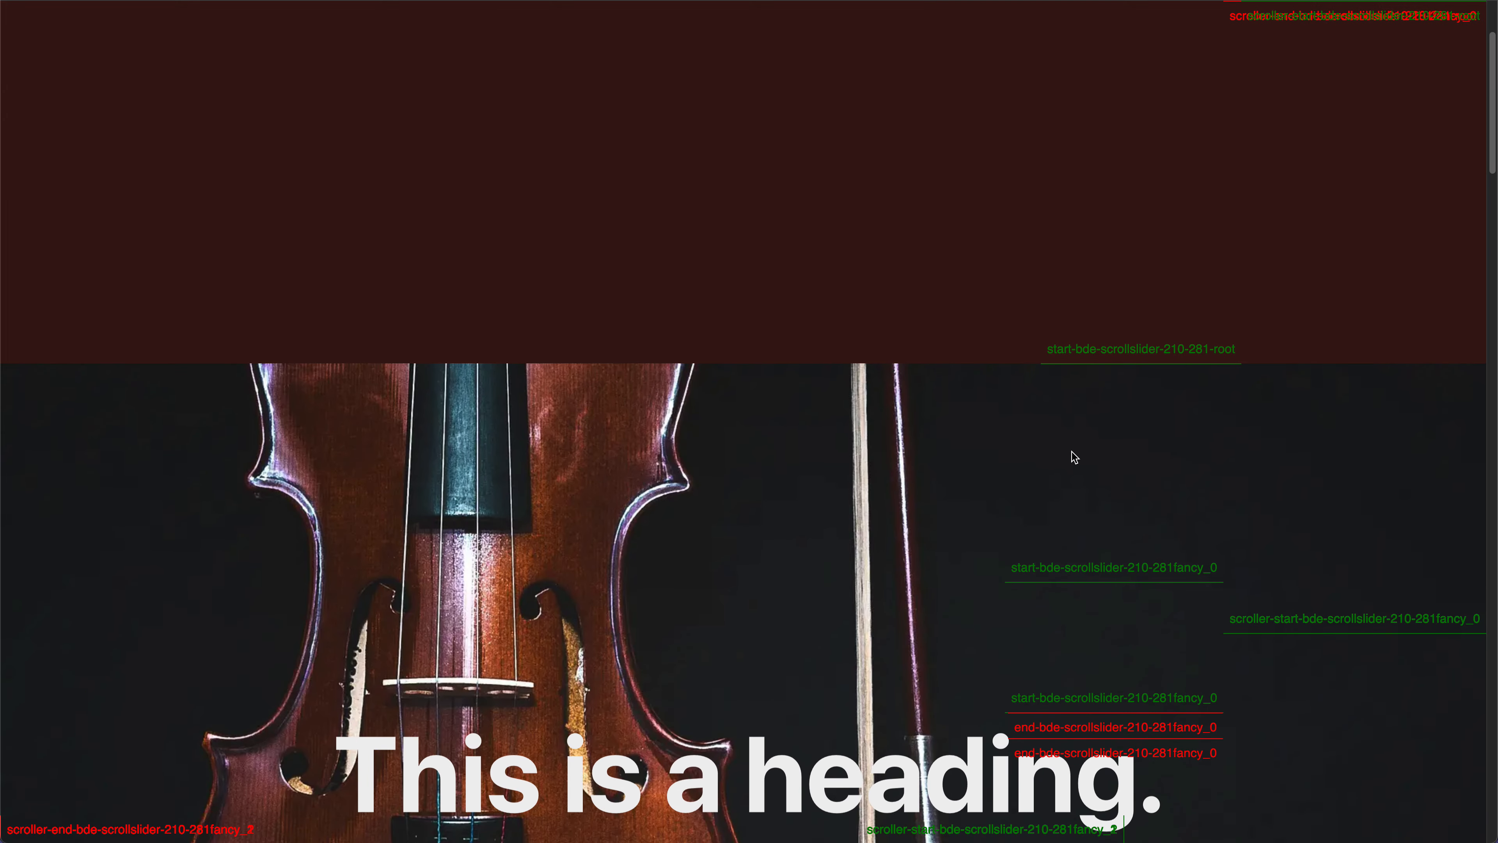
scroll(1071, 454, down, 4)
scroll(1073, 455, down, 2)
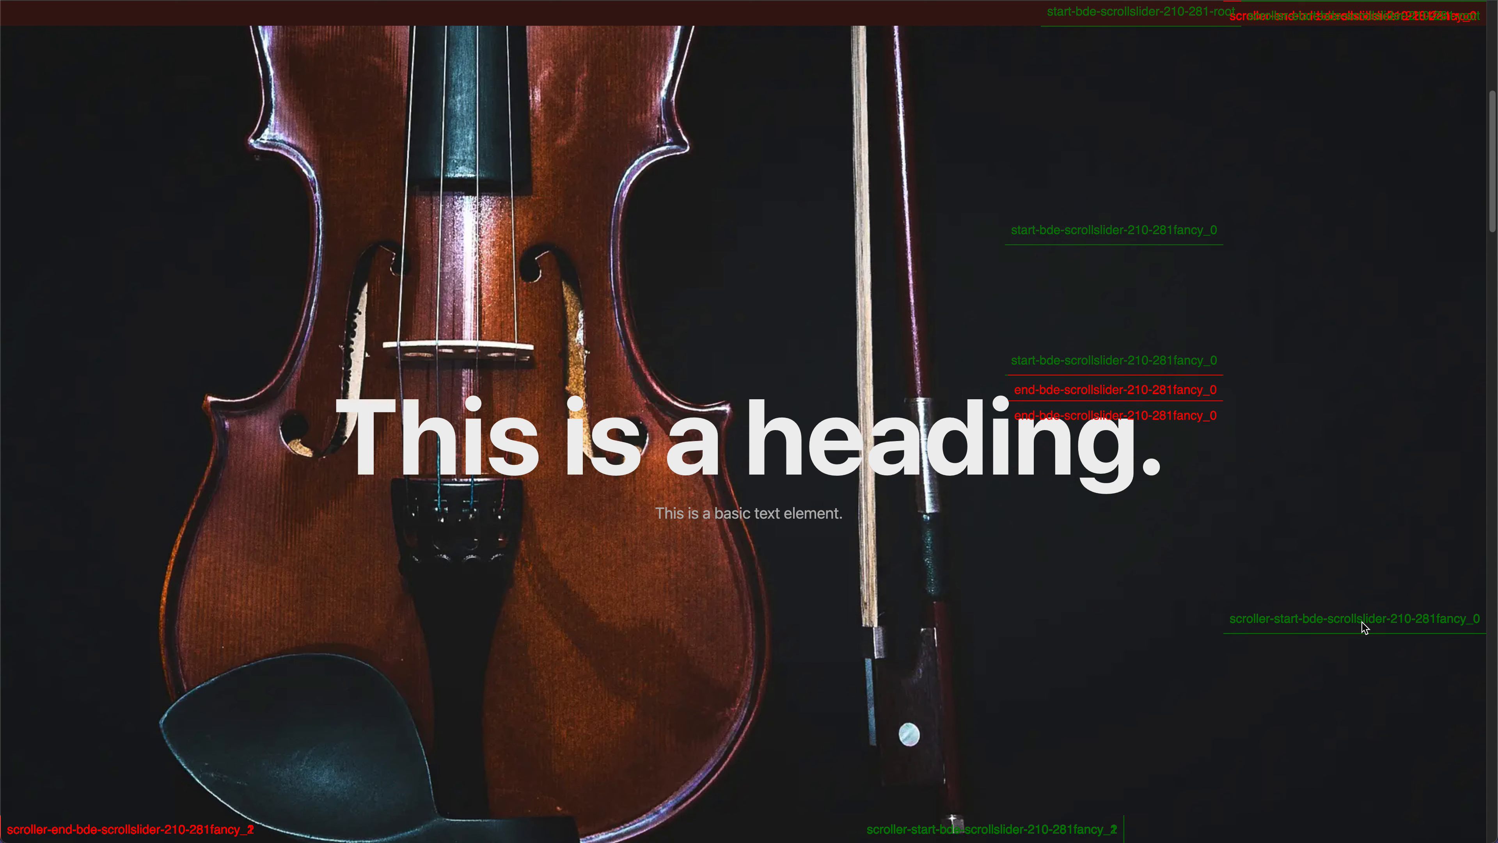
scroll(1360, 624, down, 4)
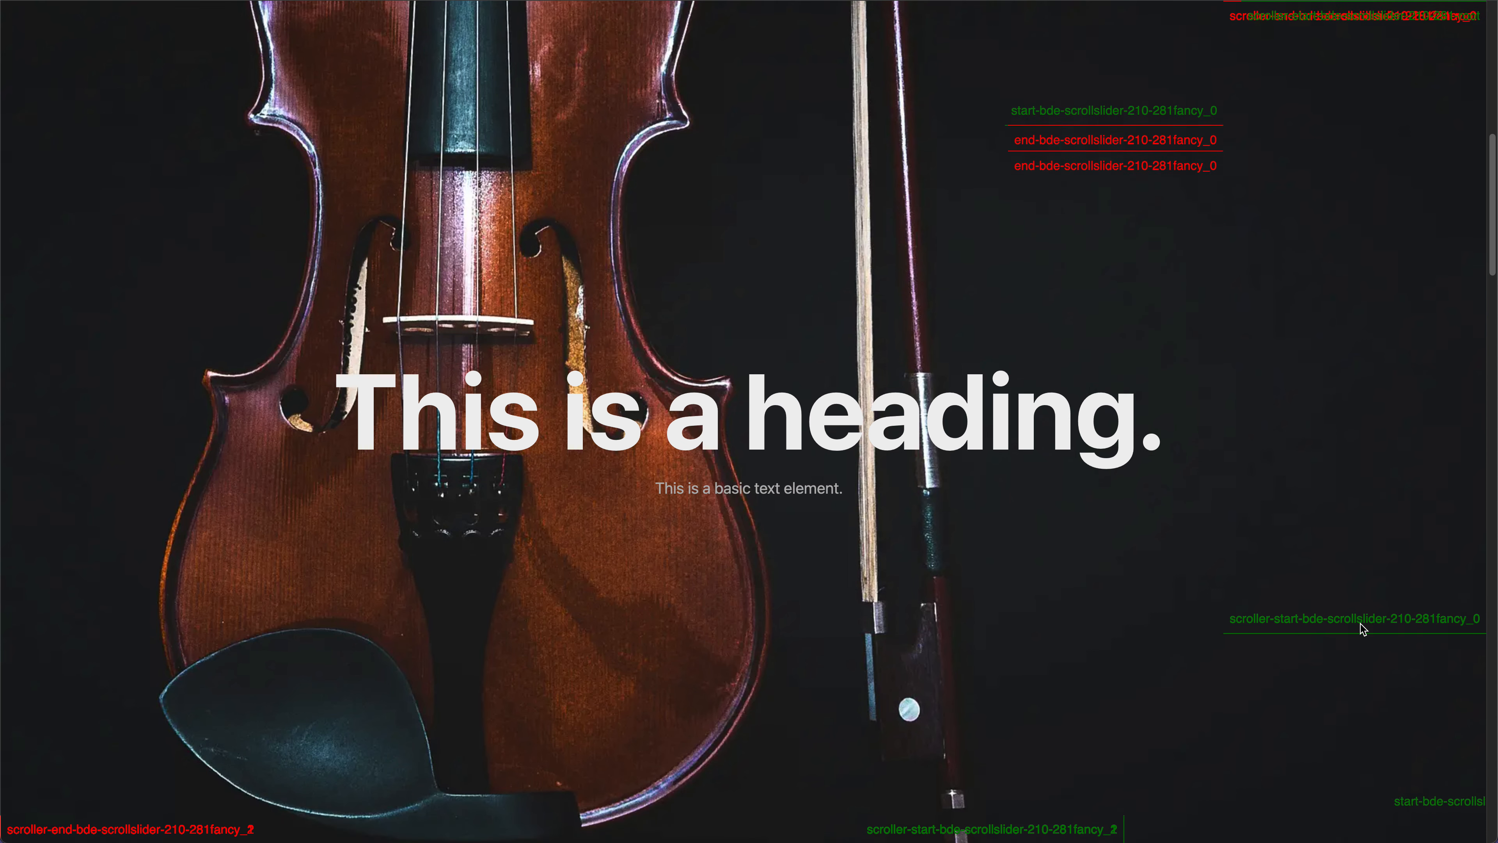
scroll(1360, 624, down, 3)
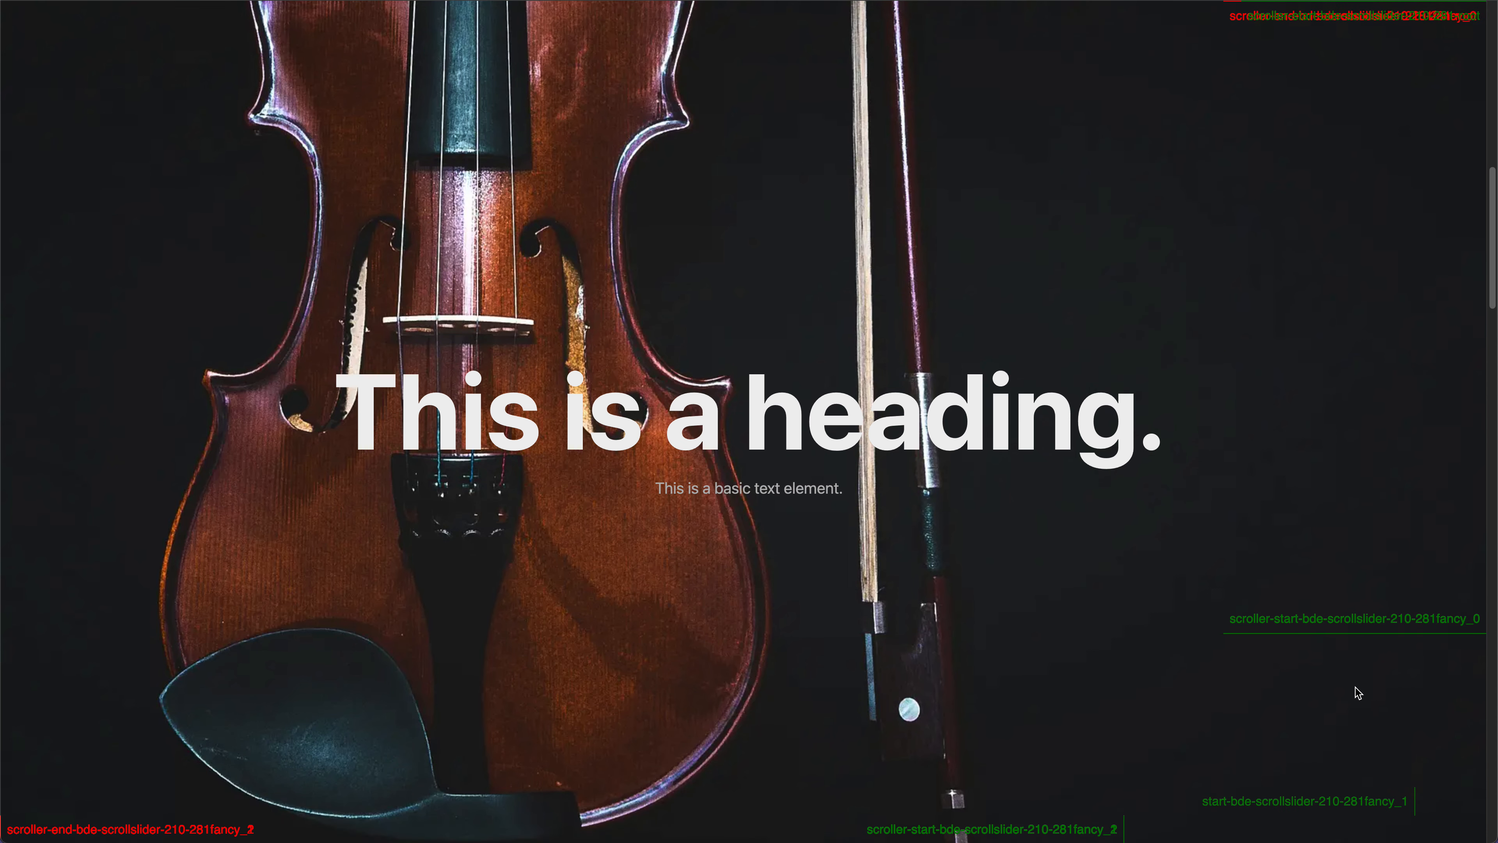
scroll(1358, 692, down, 5)
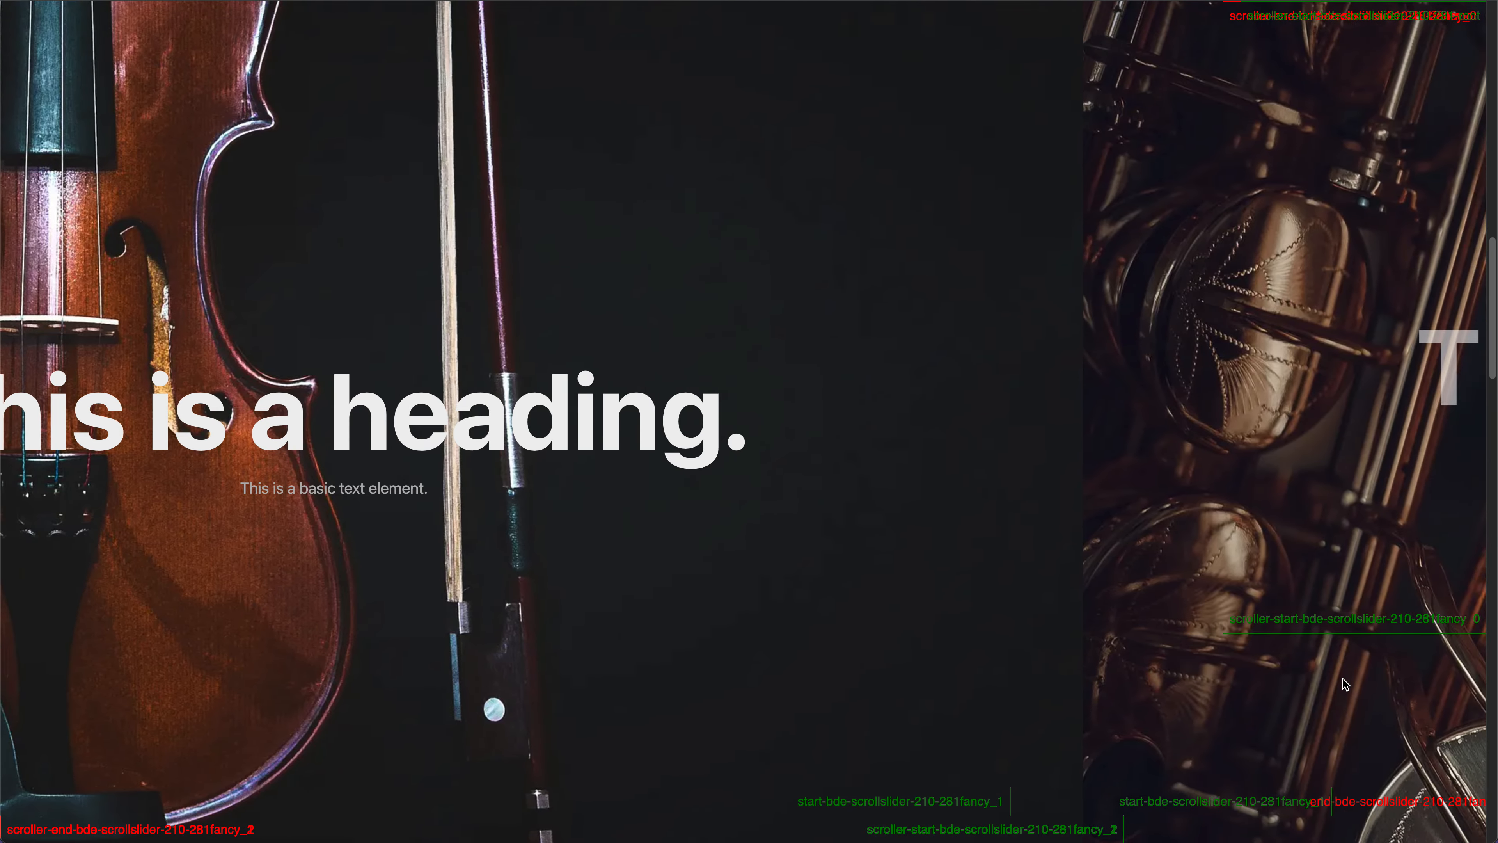
scroll(1342, 679, down, 5)
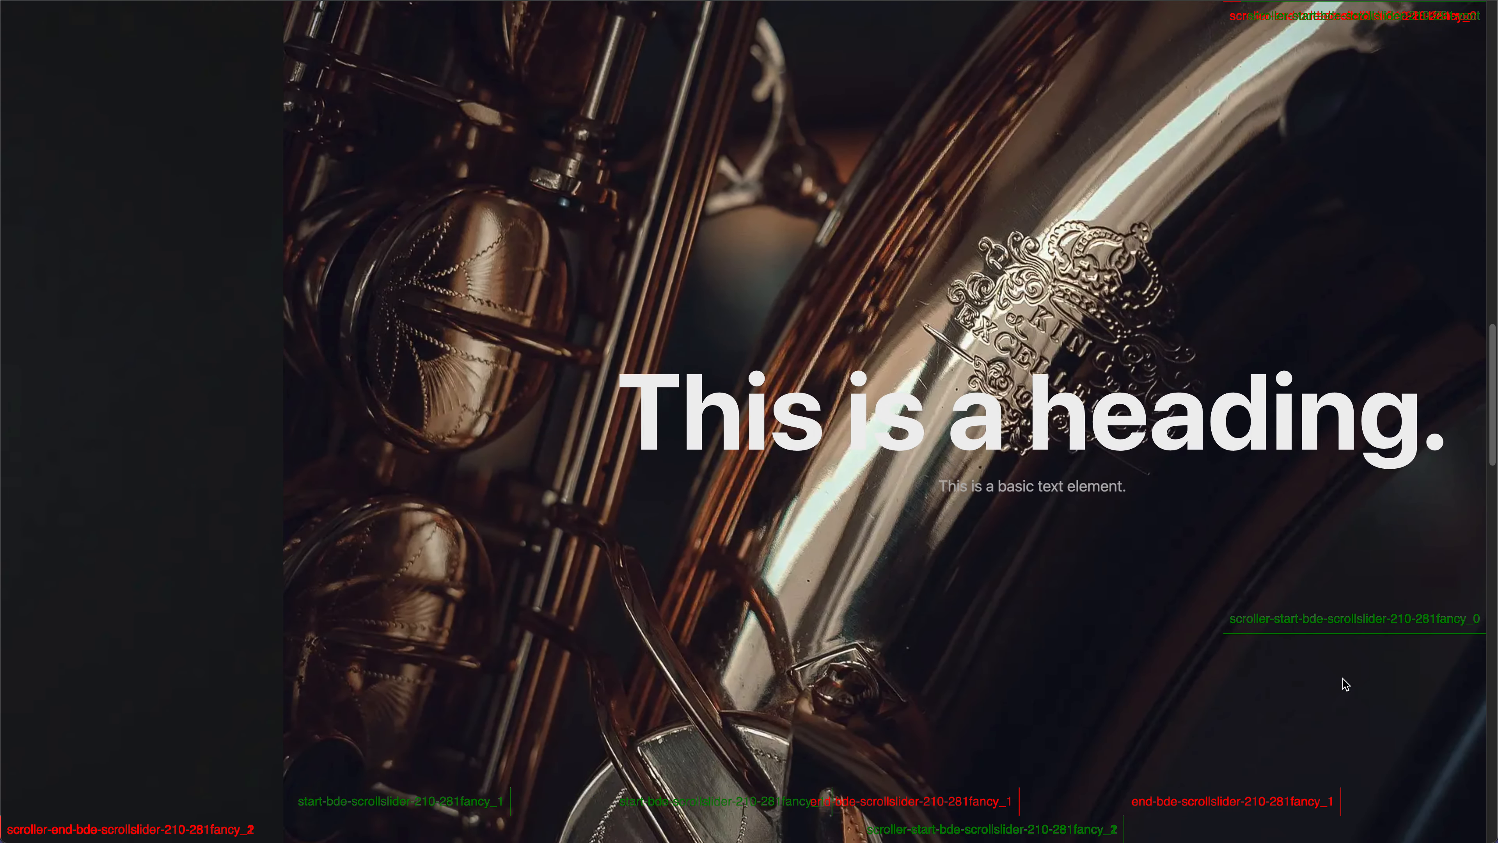
scroll(1232, 666, down, 4)
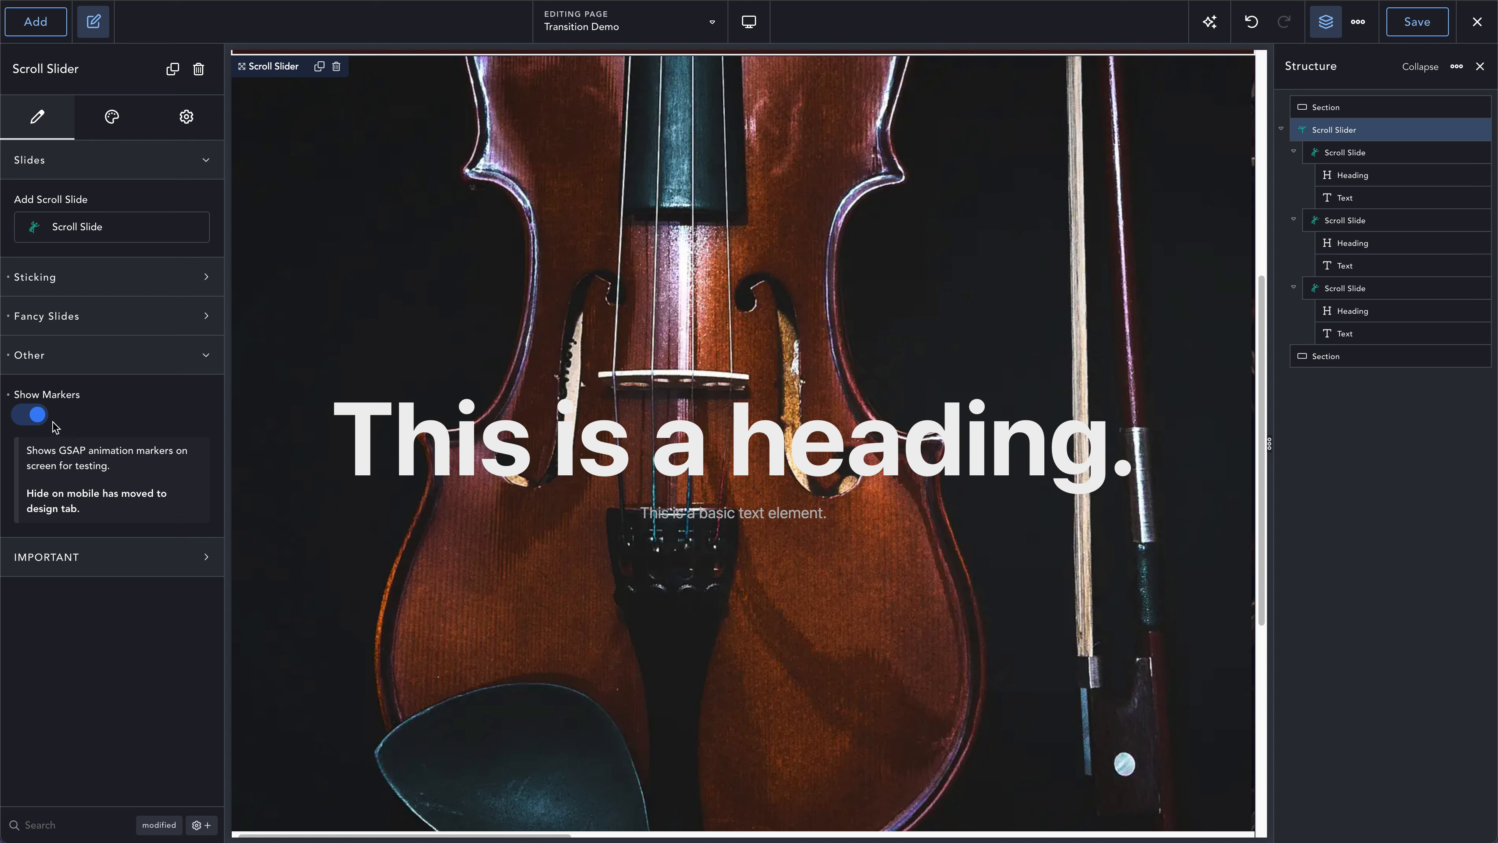
- Turn off Show Markers for the Scroll Slider and show the IMPORTANT notes with the easing and transform guides
click(35, 414)
click(116, 322)
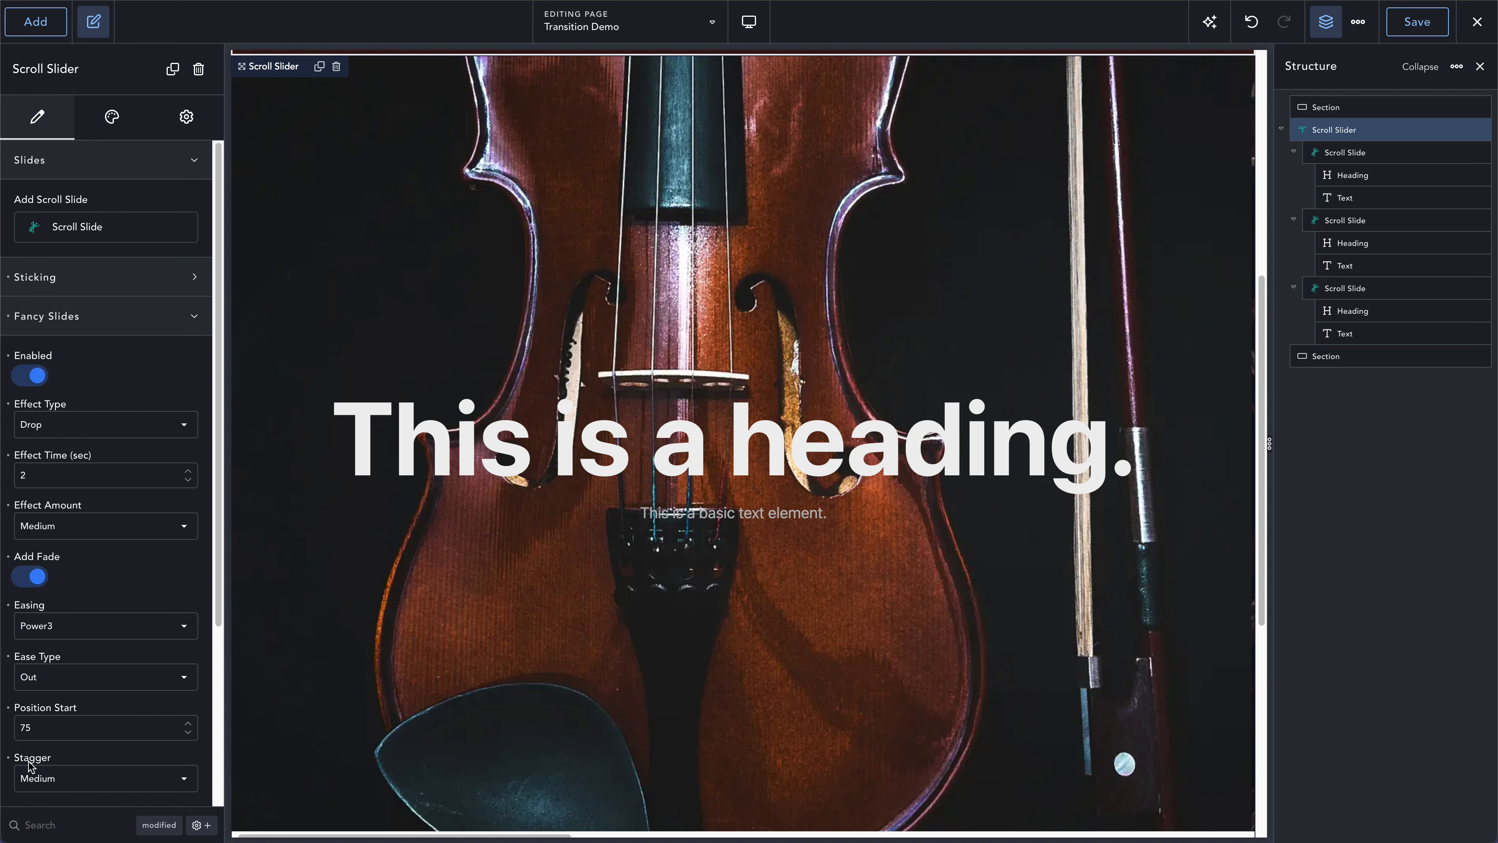
click(91, 321)
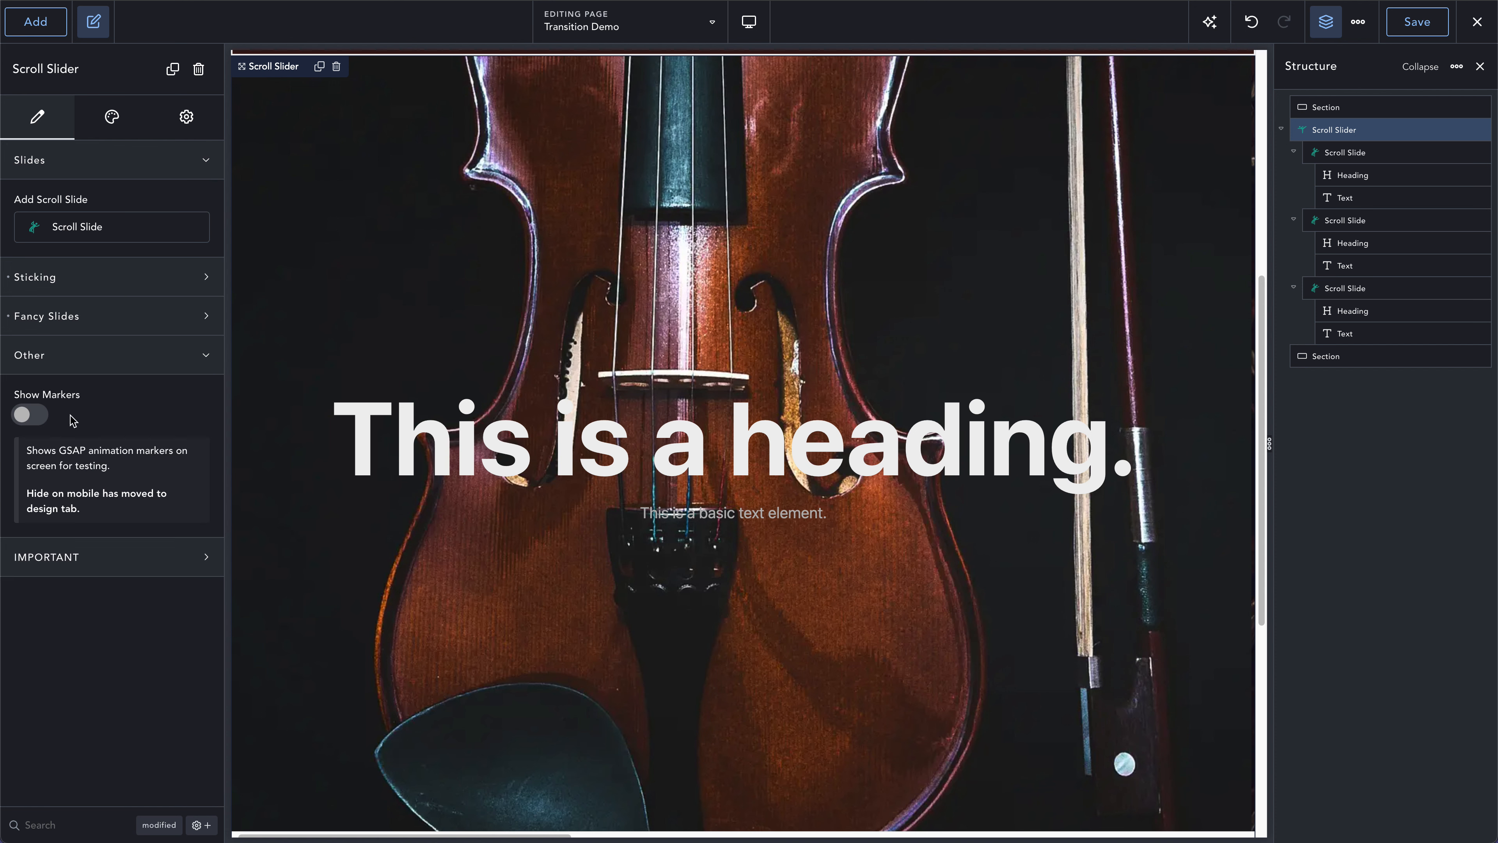
click(76, 558)
scroll(77, 561, down, 1)
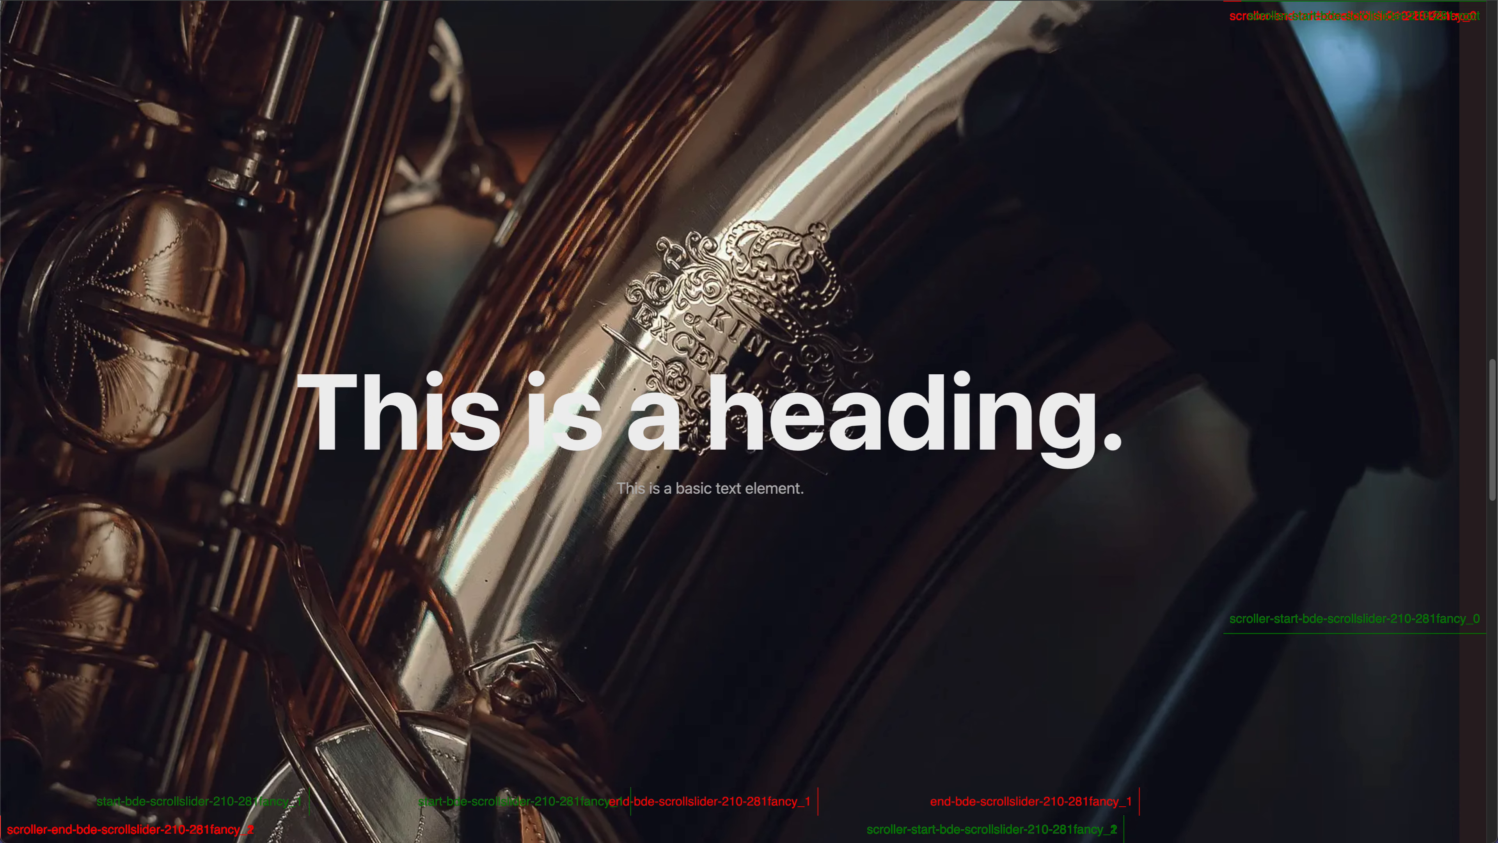
- Scroll back and forth through the frontend page to examine the sections before and after the scroll slider
scroll(510, 175, up, 10)
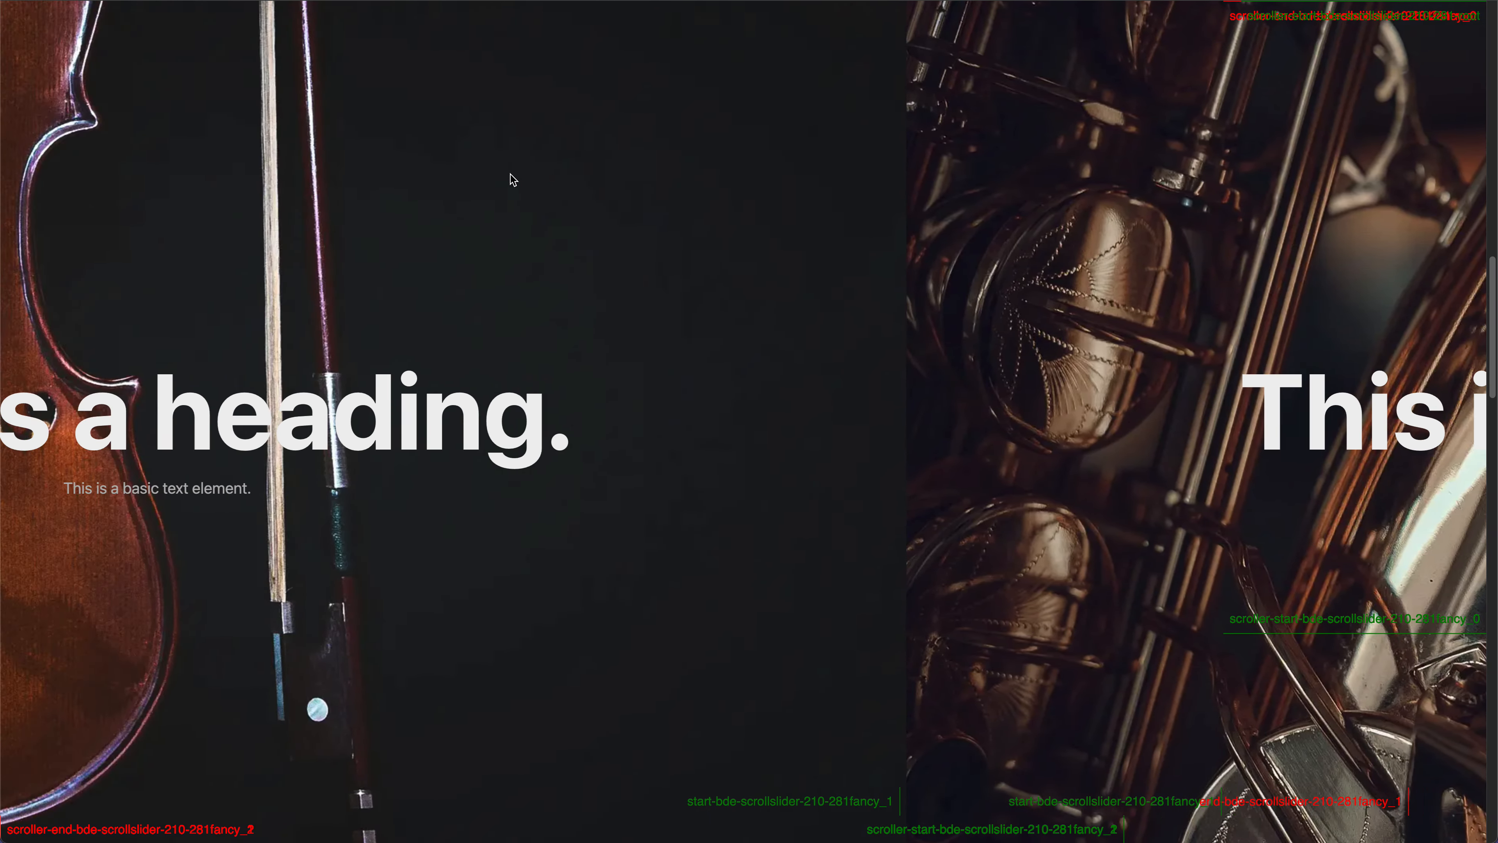
scroll(511, 174, up, 5)
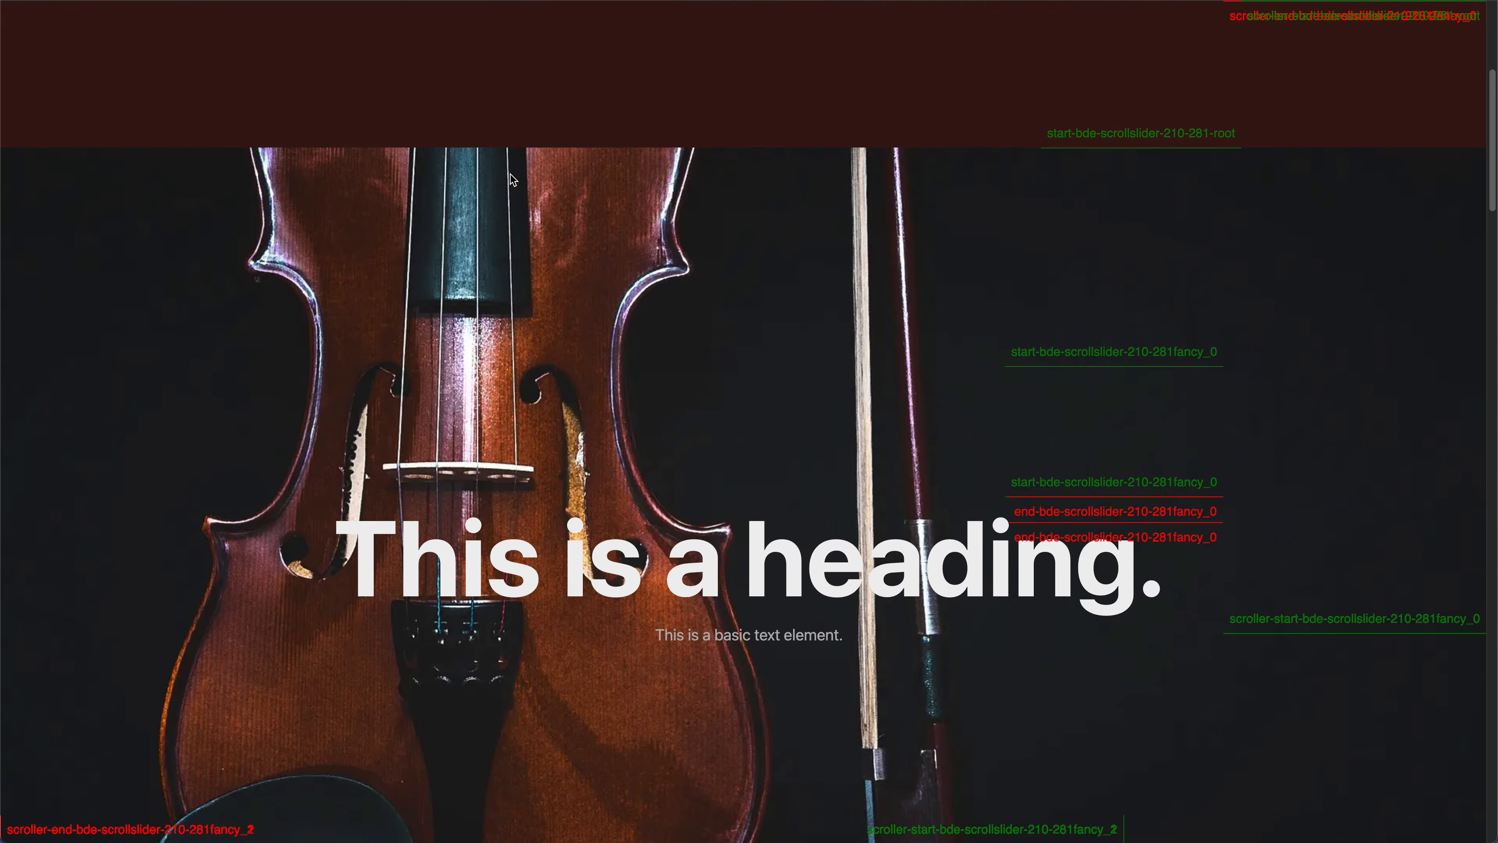
scroll(510, 175, down, 10)
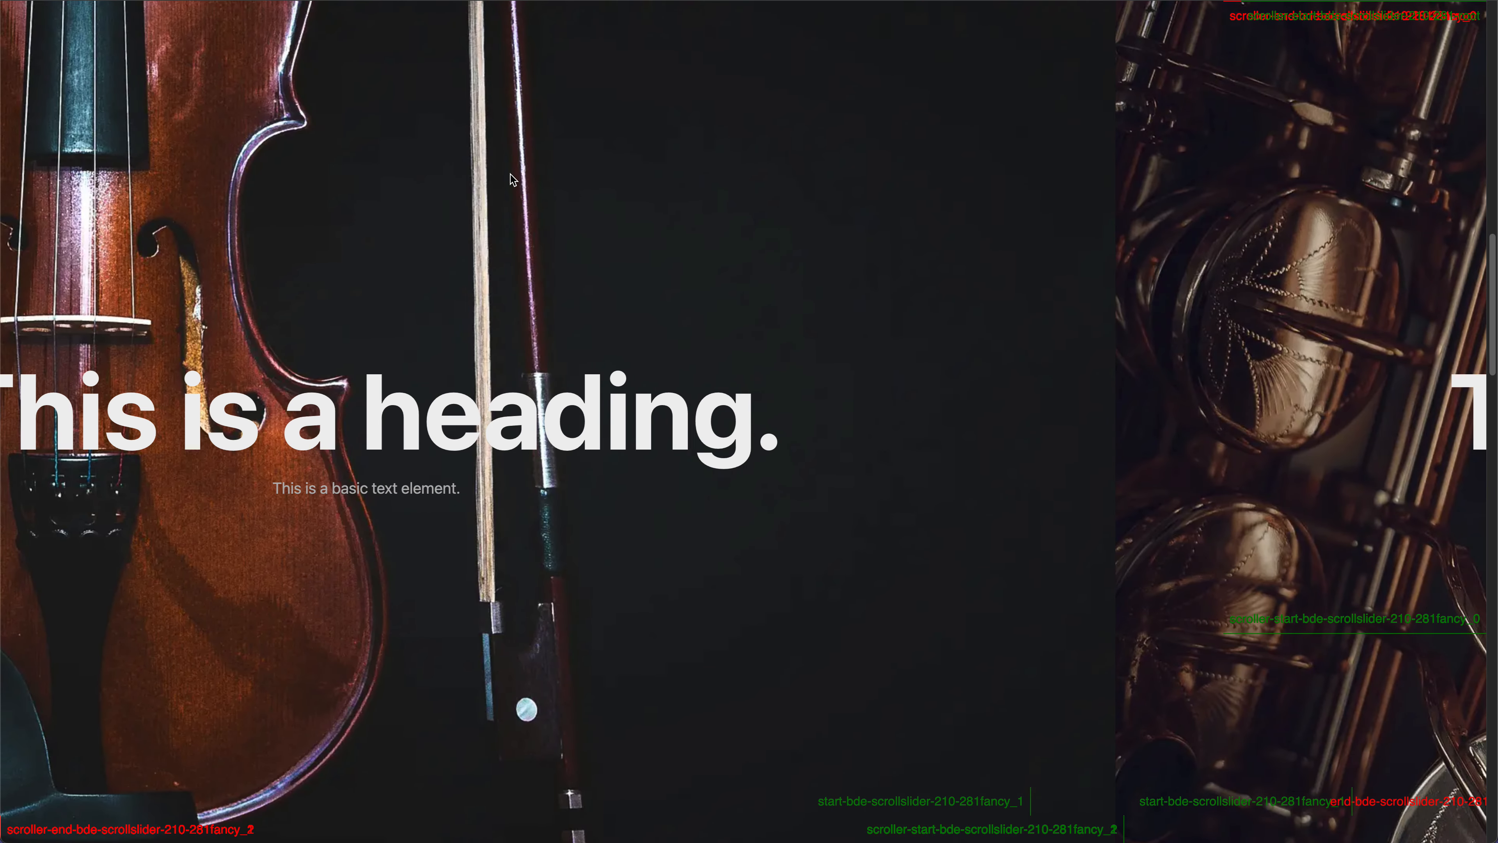
scroll(510, 175, up, 5)
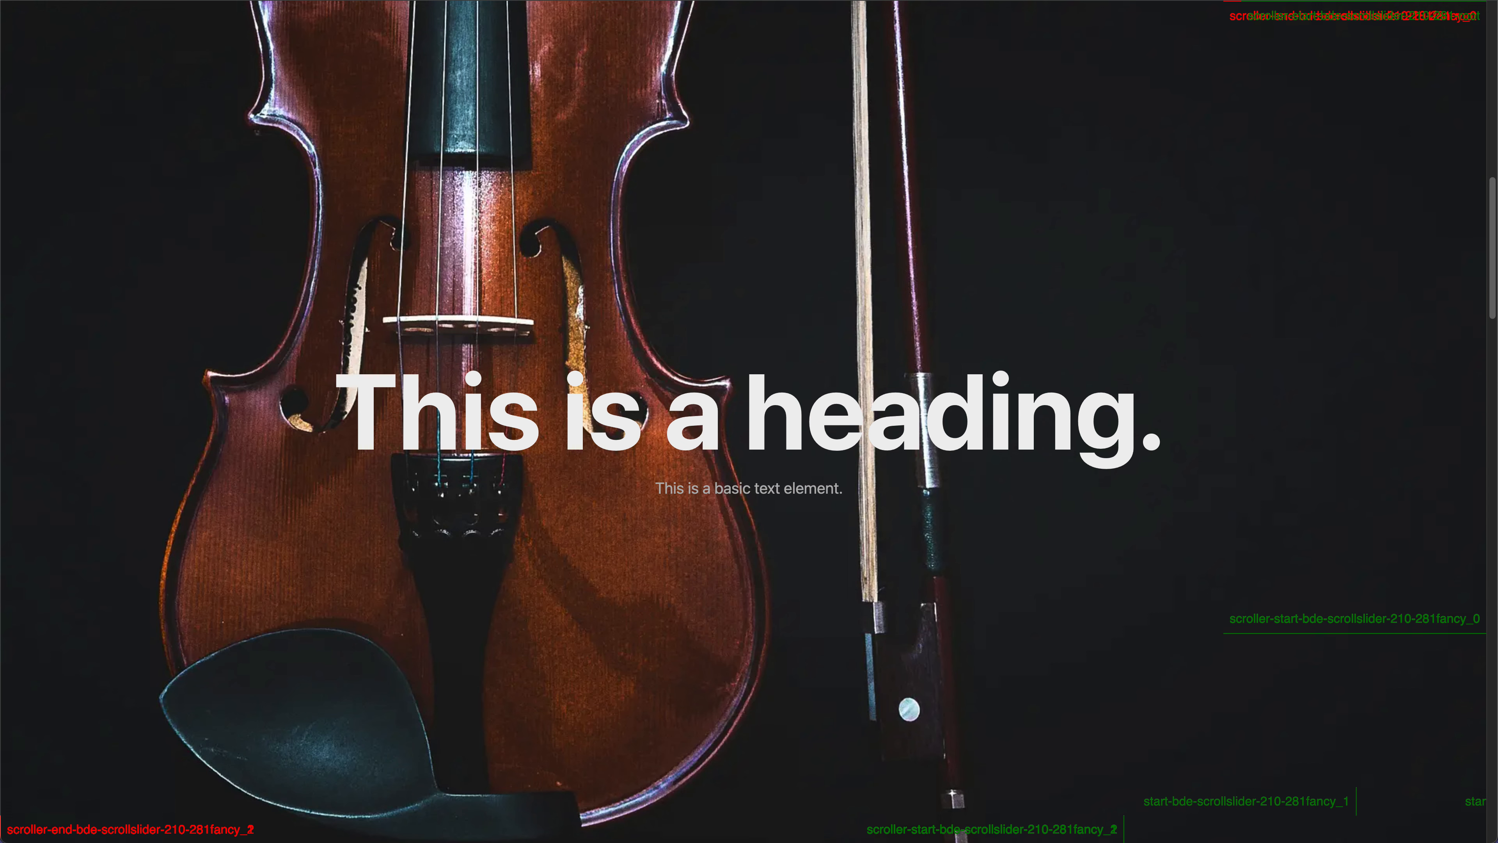
scroll(332, 89, up, 5)
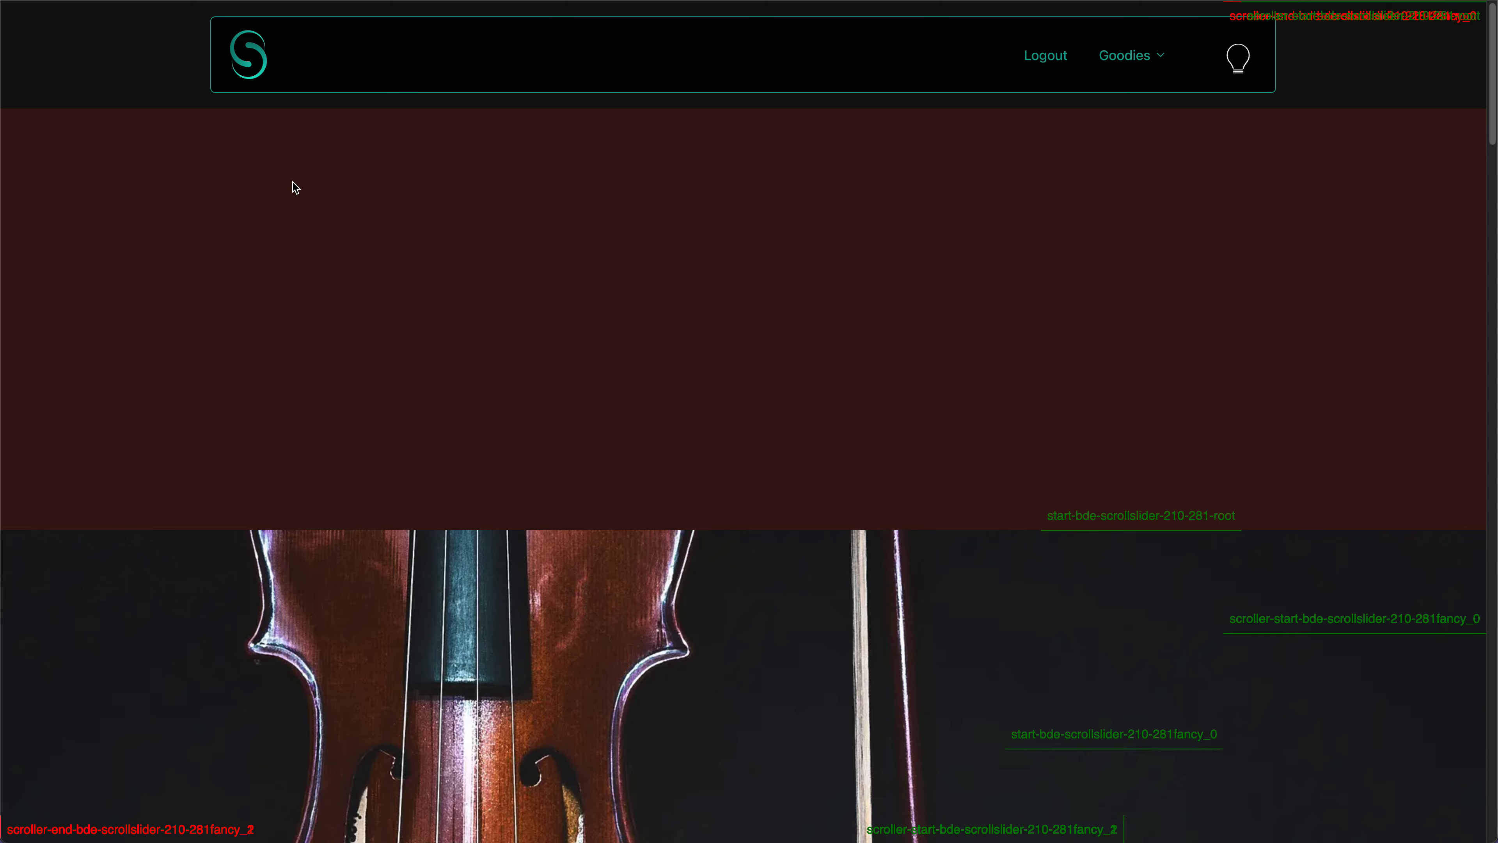
scroll(288, 267, down, 15)
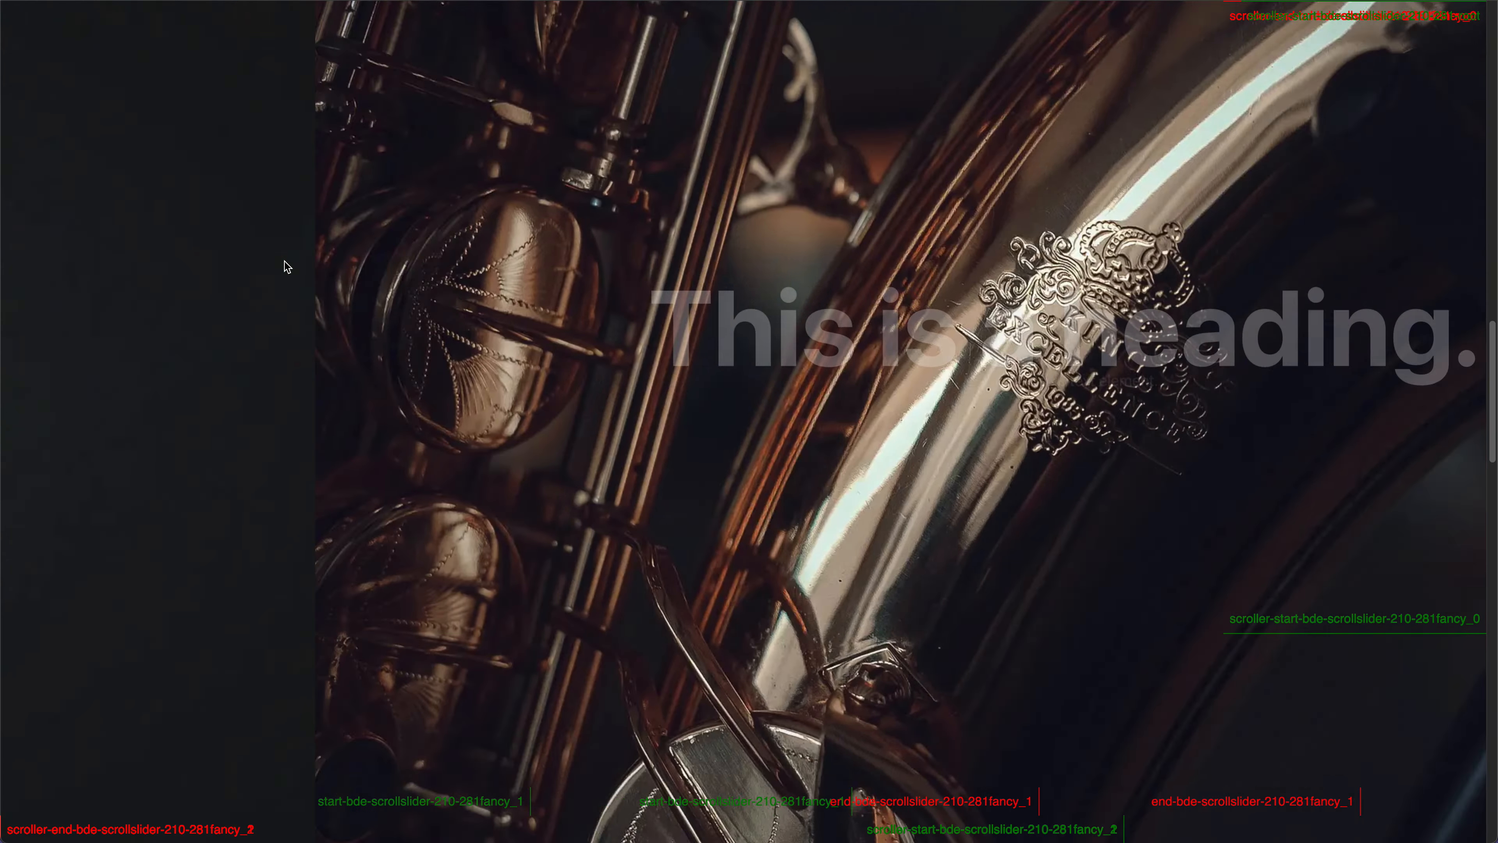
scroll(287, 267, down, 5)
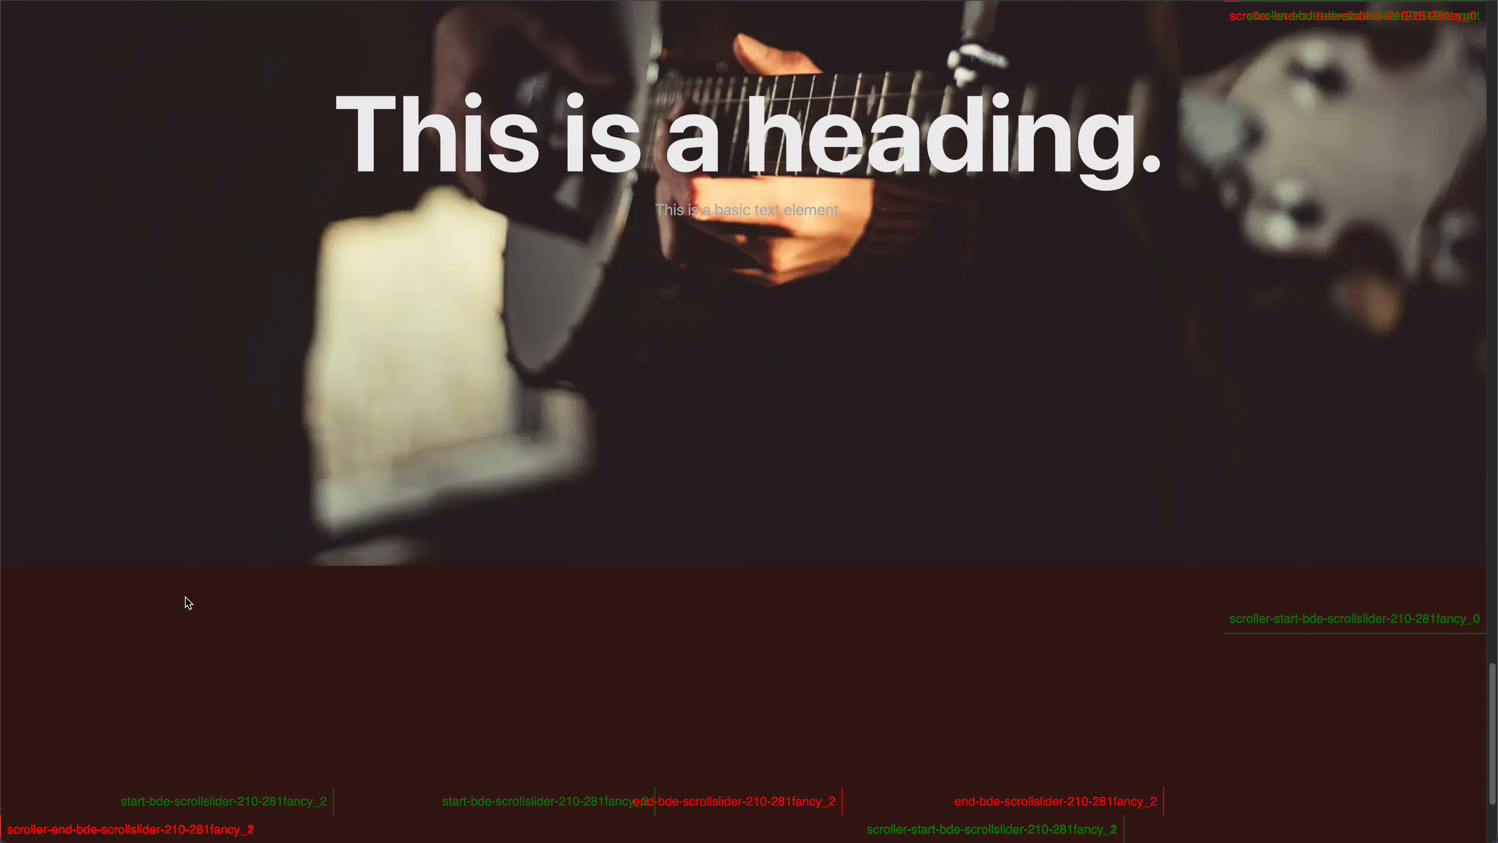
scroll(244, 378, up, 5)
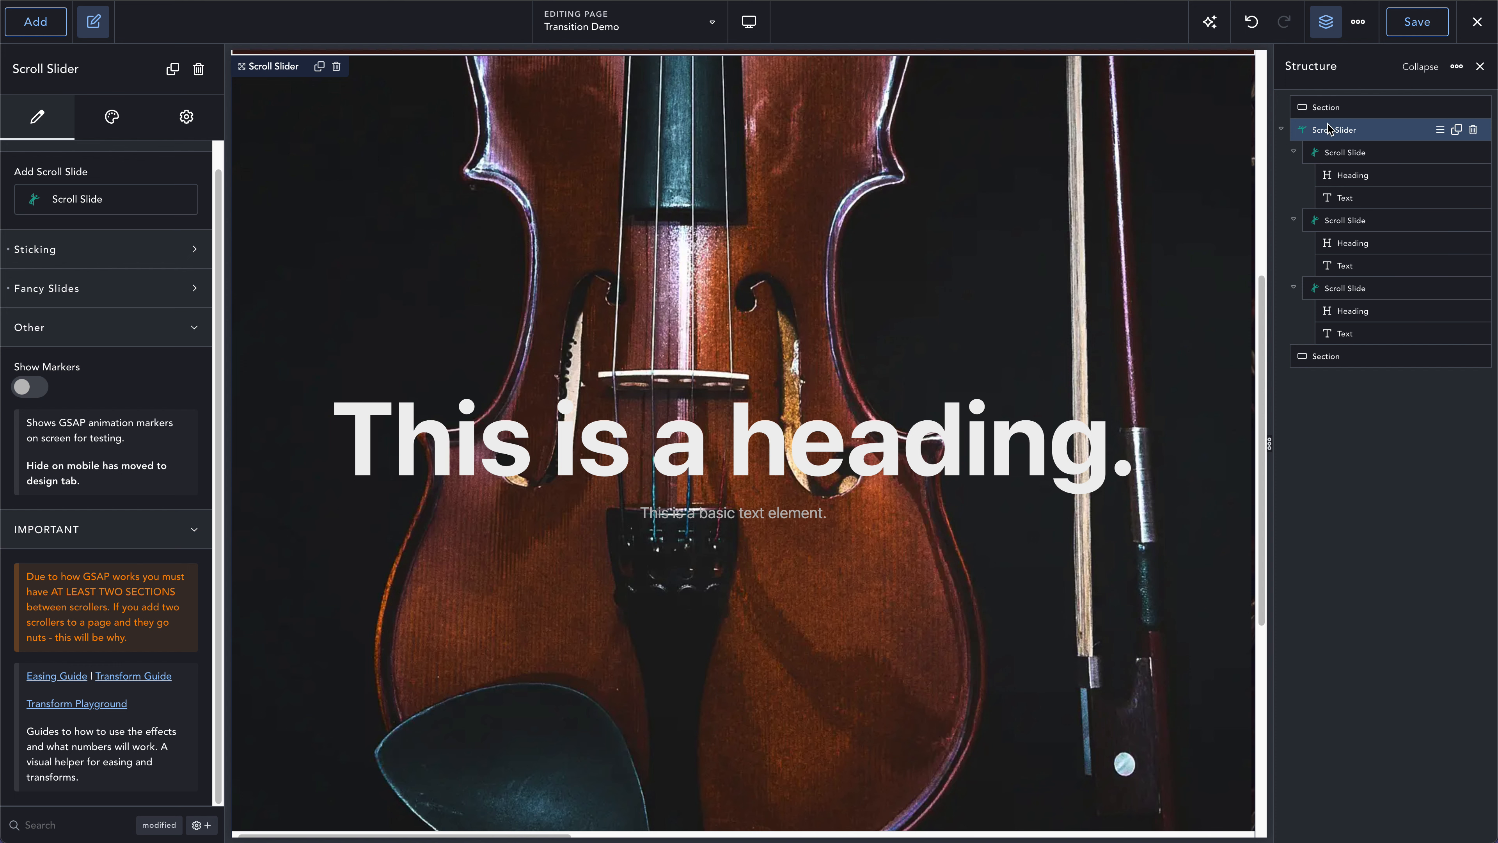
- Duplicate the Scroll Slider together with its three slides in the page structure
click(1458, 130)
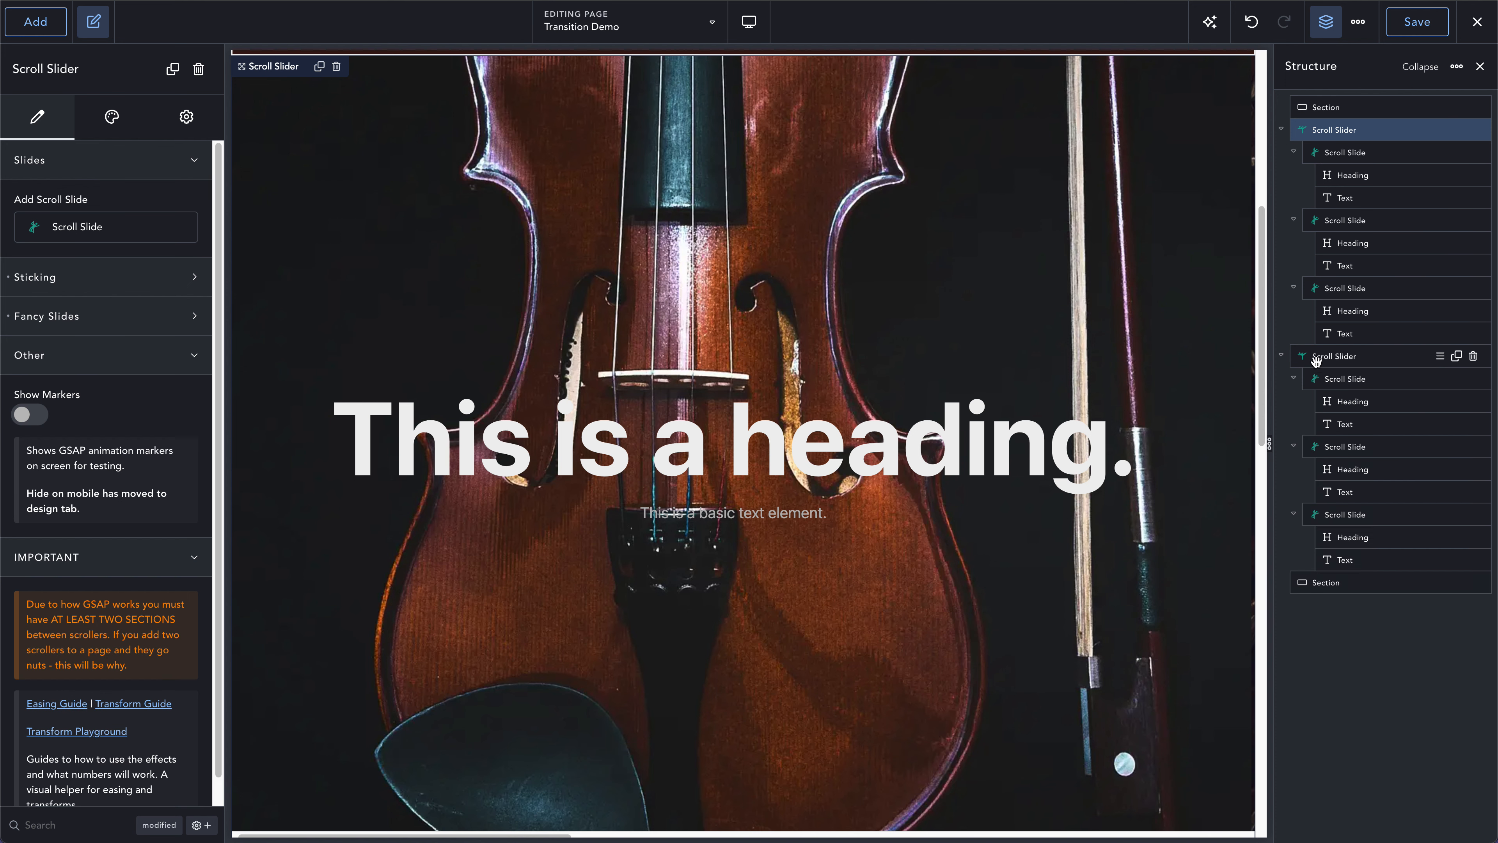
- Move the second Scroll Slider below the last Section in the page structure and save the page
drag(1316, 362, 1317, 582)
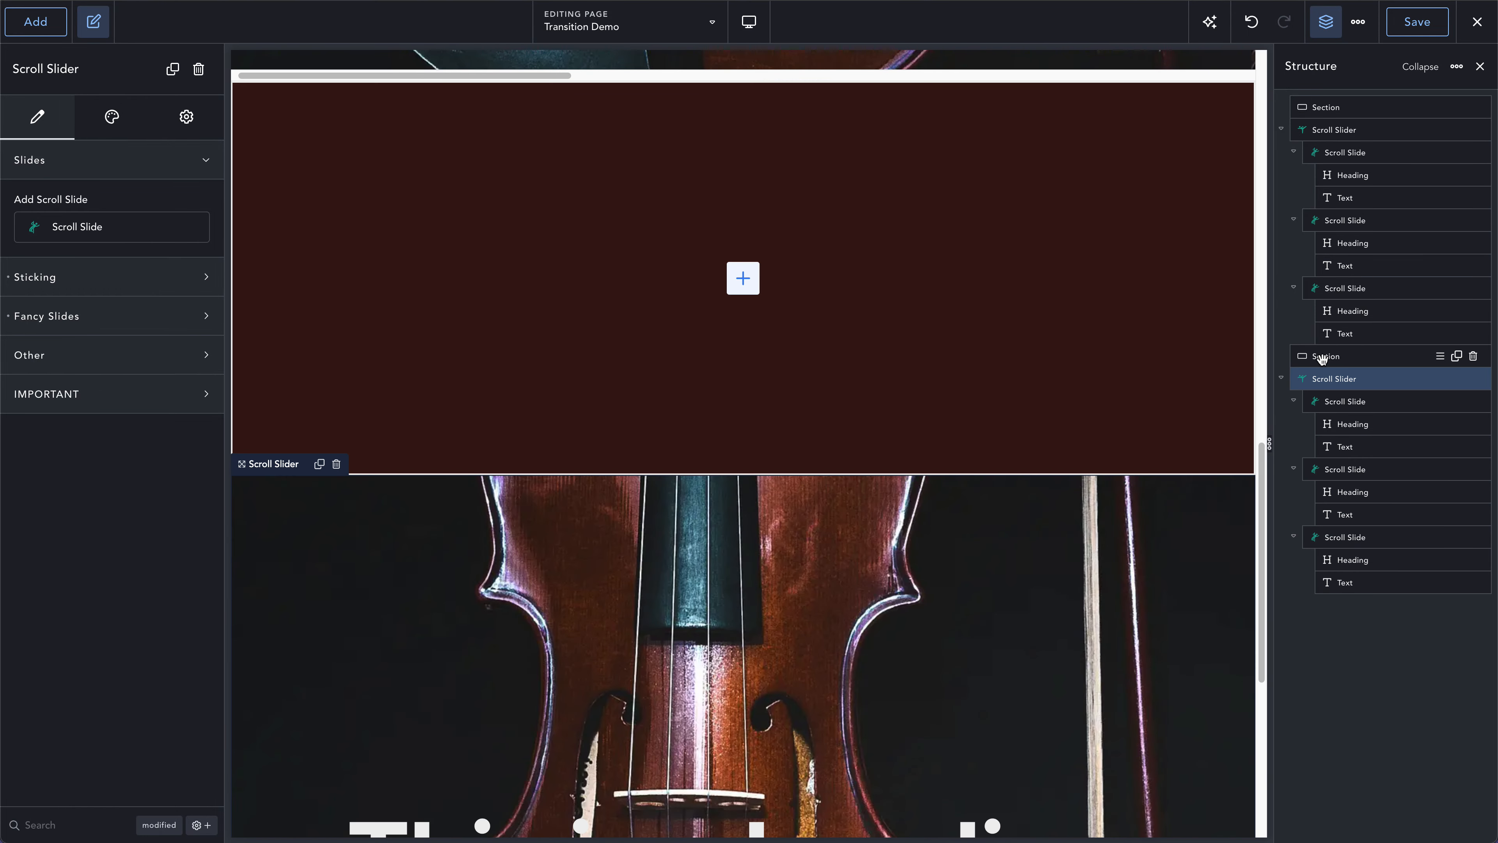
click(1406, 33)
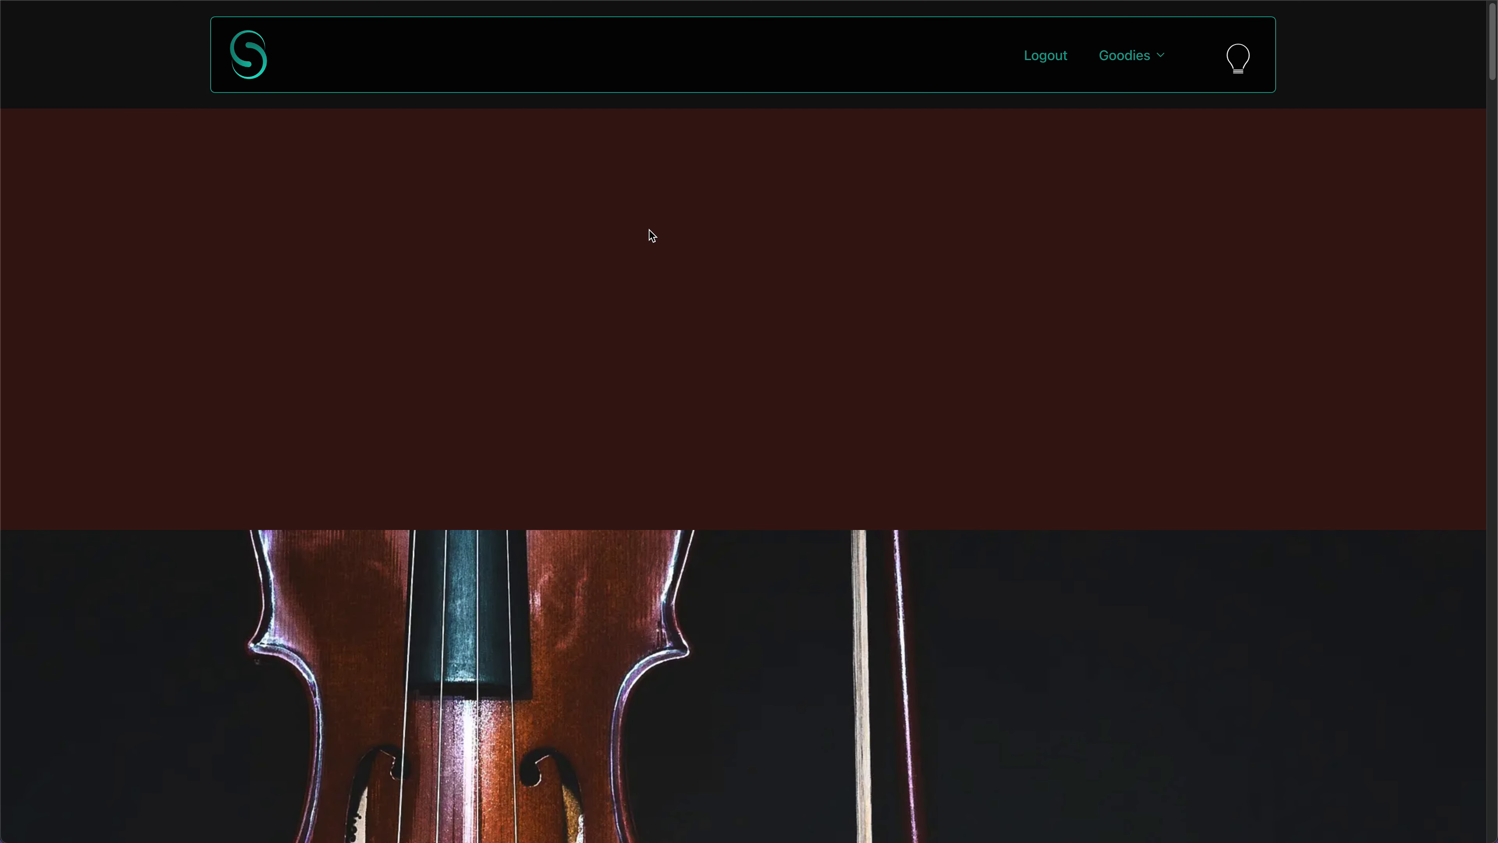
- Scroll up and down the frontend page to examine the first scroll slider and the single section that follows it
scroll(649, 229, down, 10)
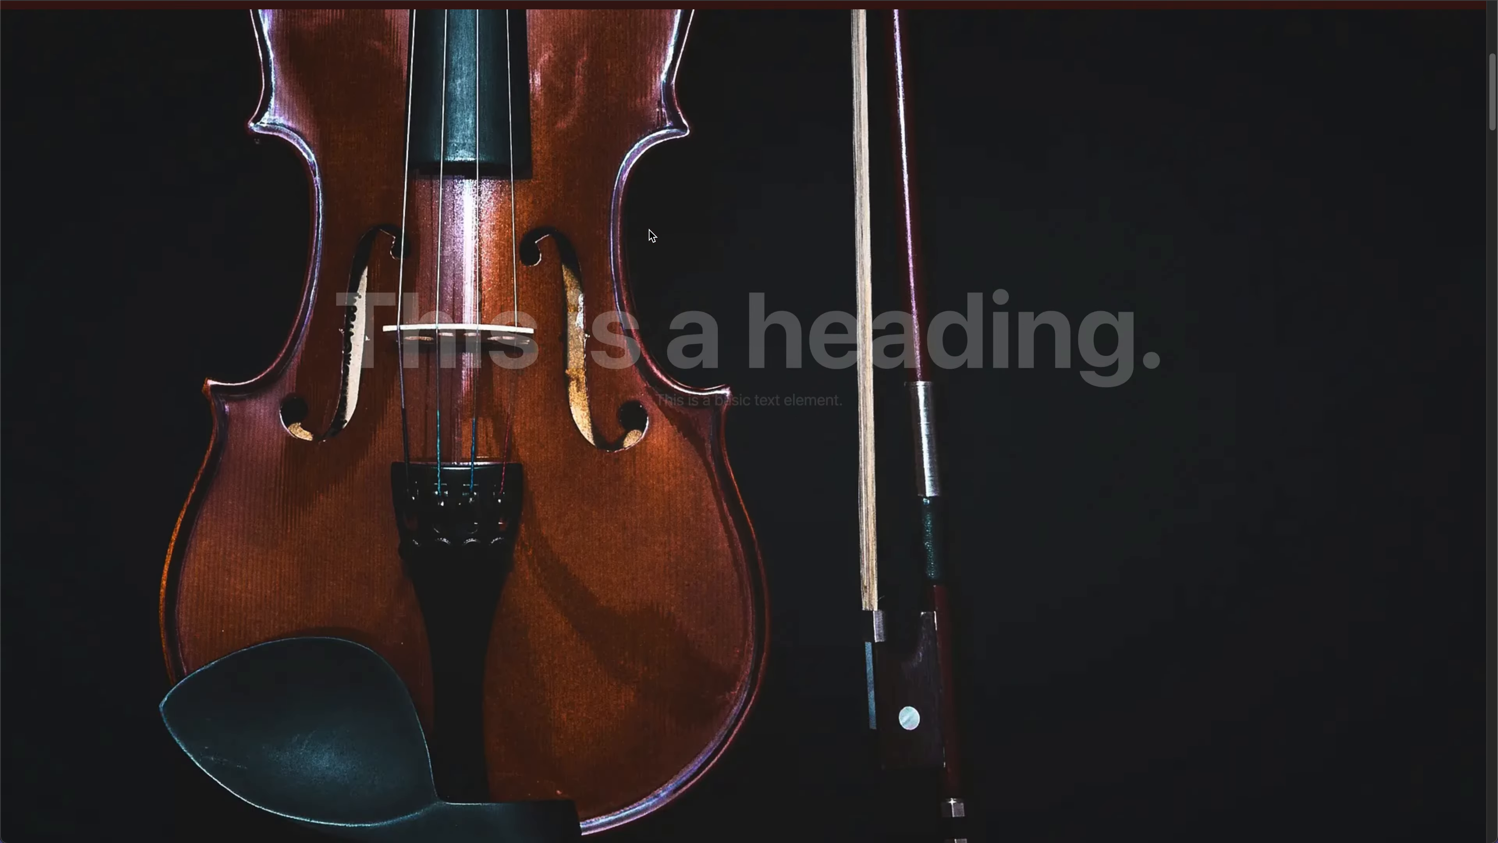
scroll(650, 230, up, 6)
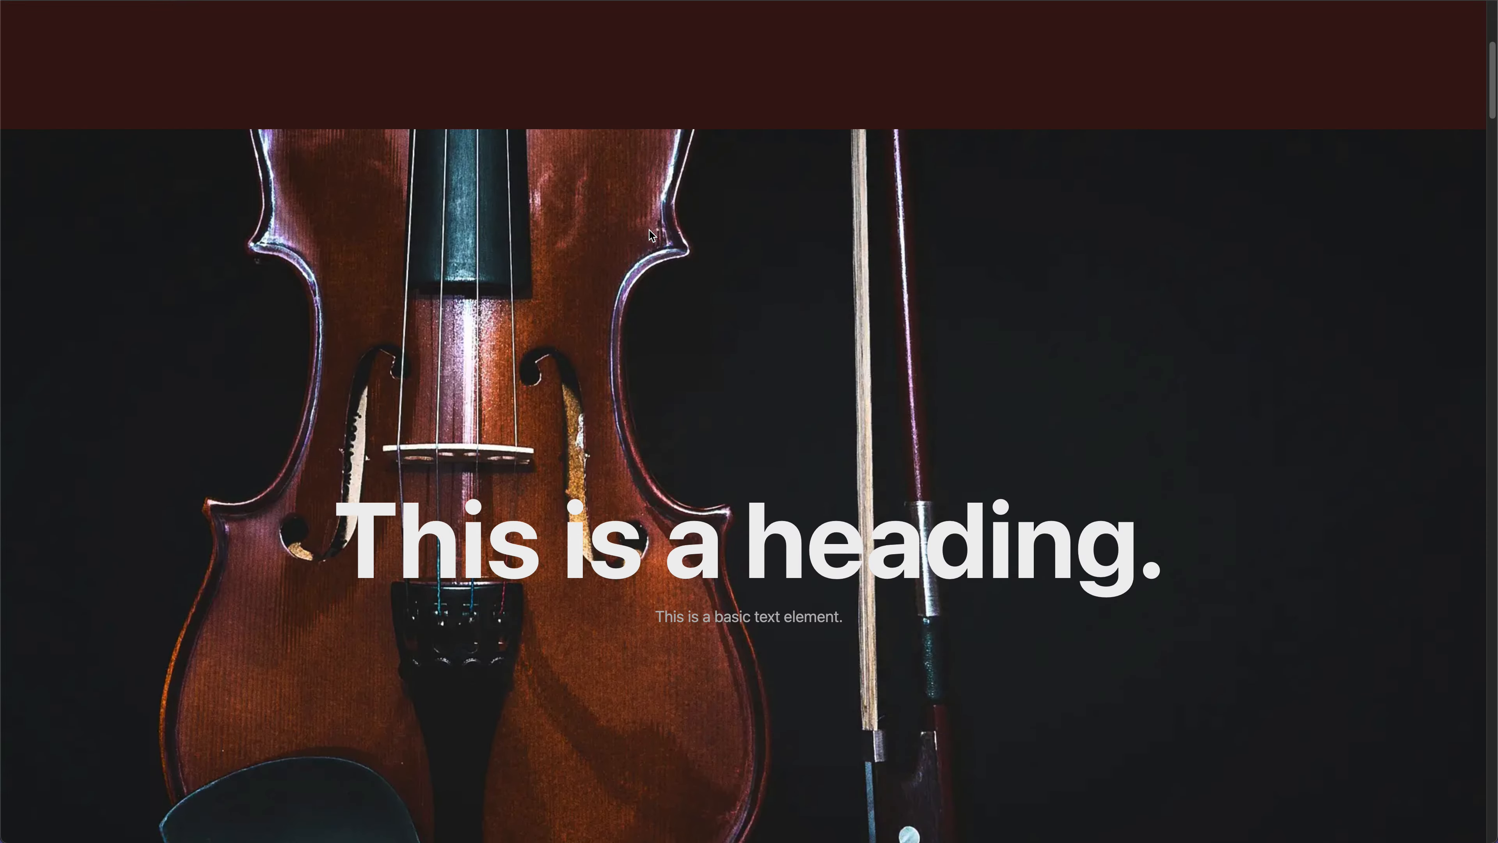
scroll(650, 231, down, 8)
scroll(652, 236, down, 10)
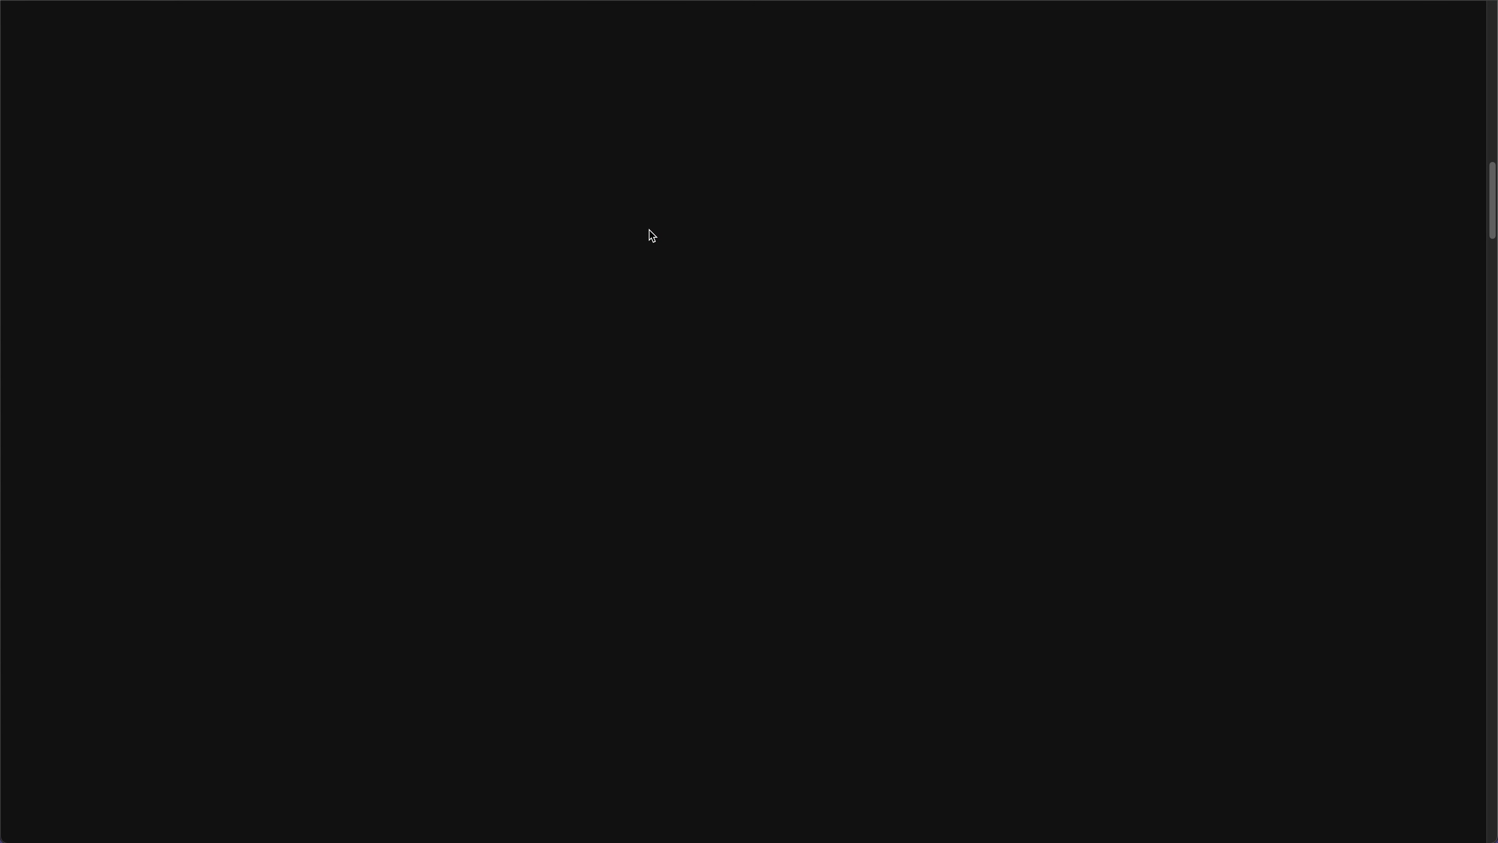
scroll(649, 229, down, 10)
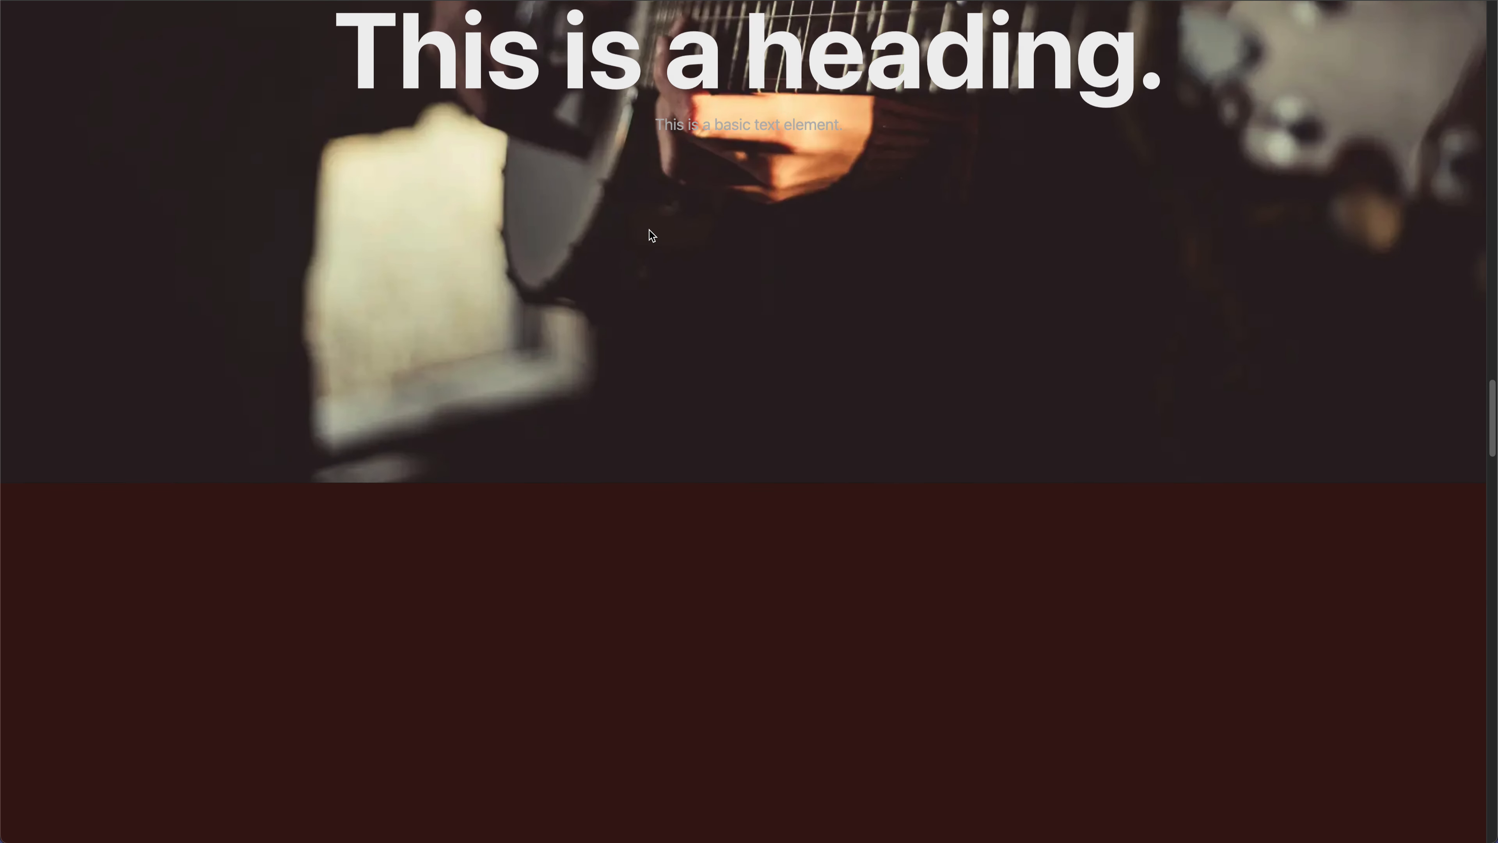
scroll(649, 230, up, 20)
scroll(652, 236, up, 10)
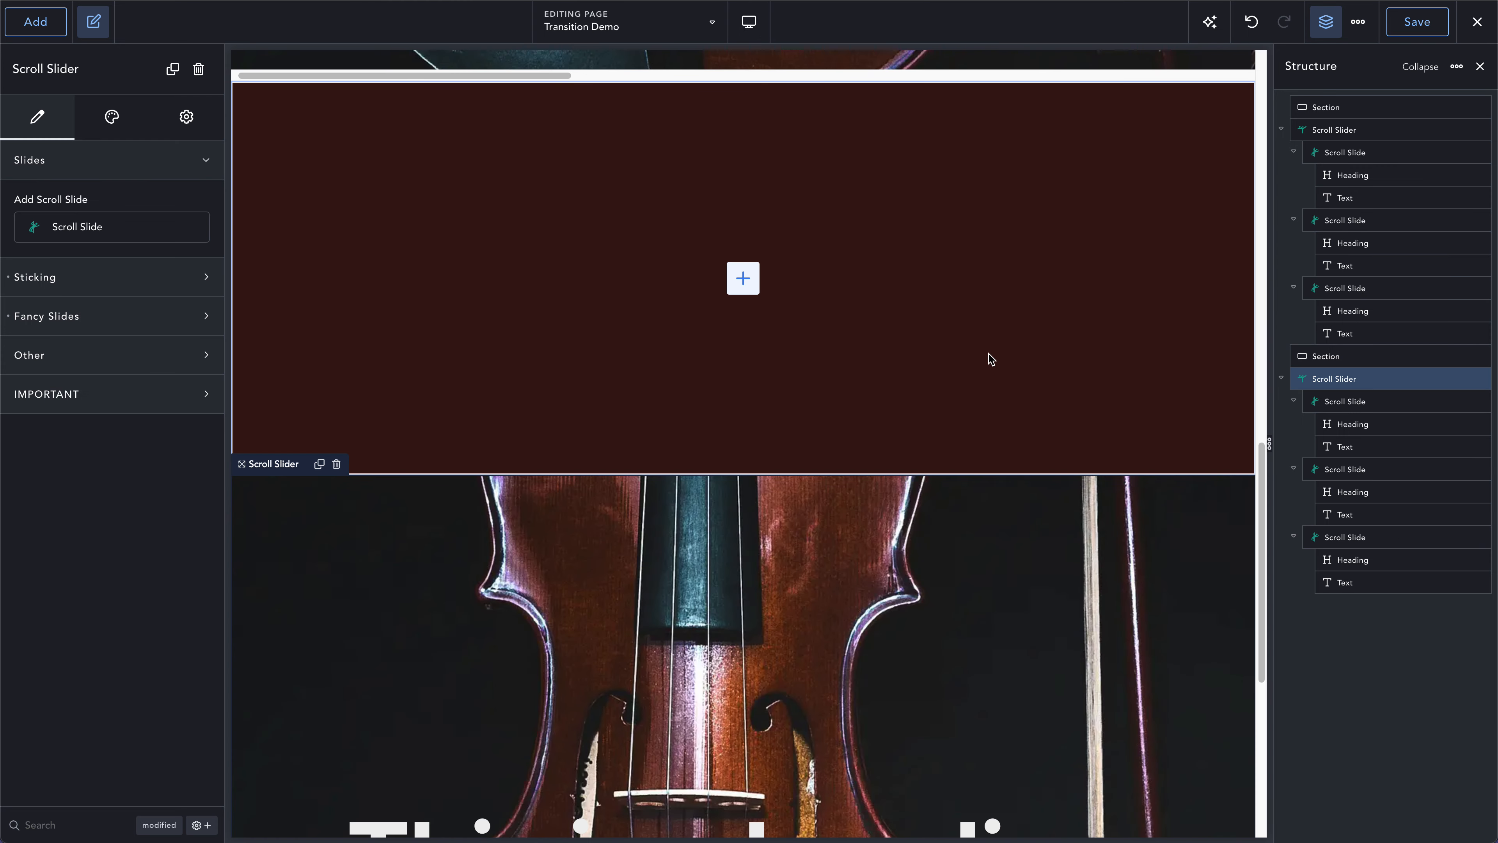
- Duplicate the Section between the two Scroll Sliders and save the page
click(1366, 354)
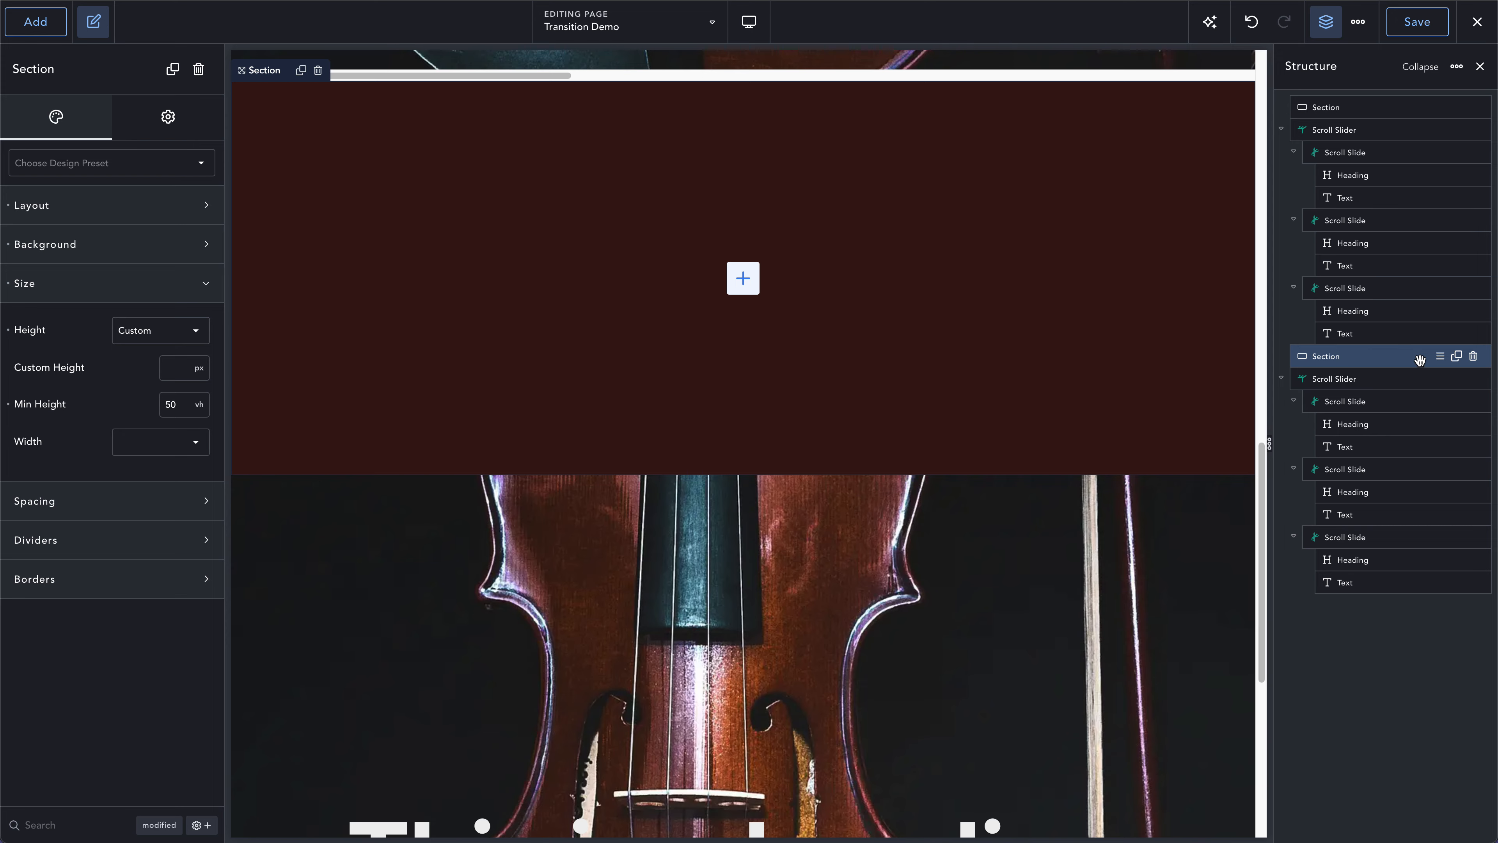
click(1457, 357)
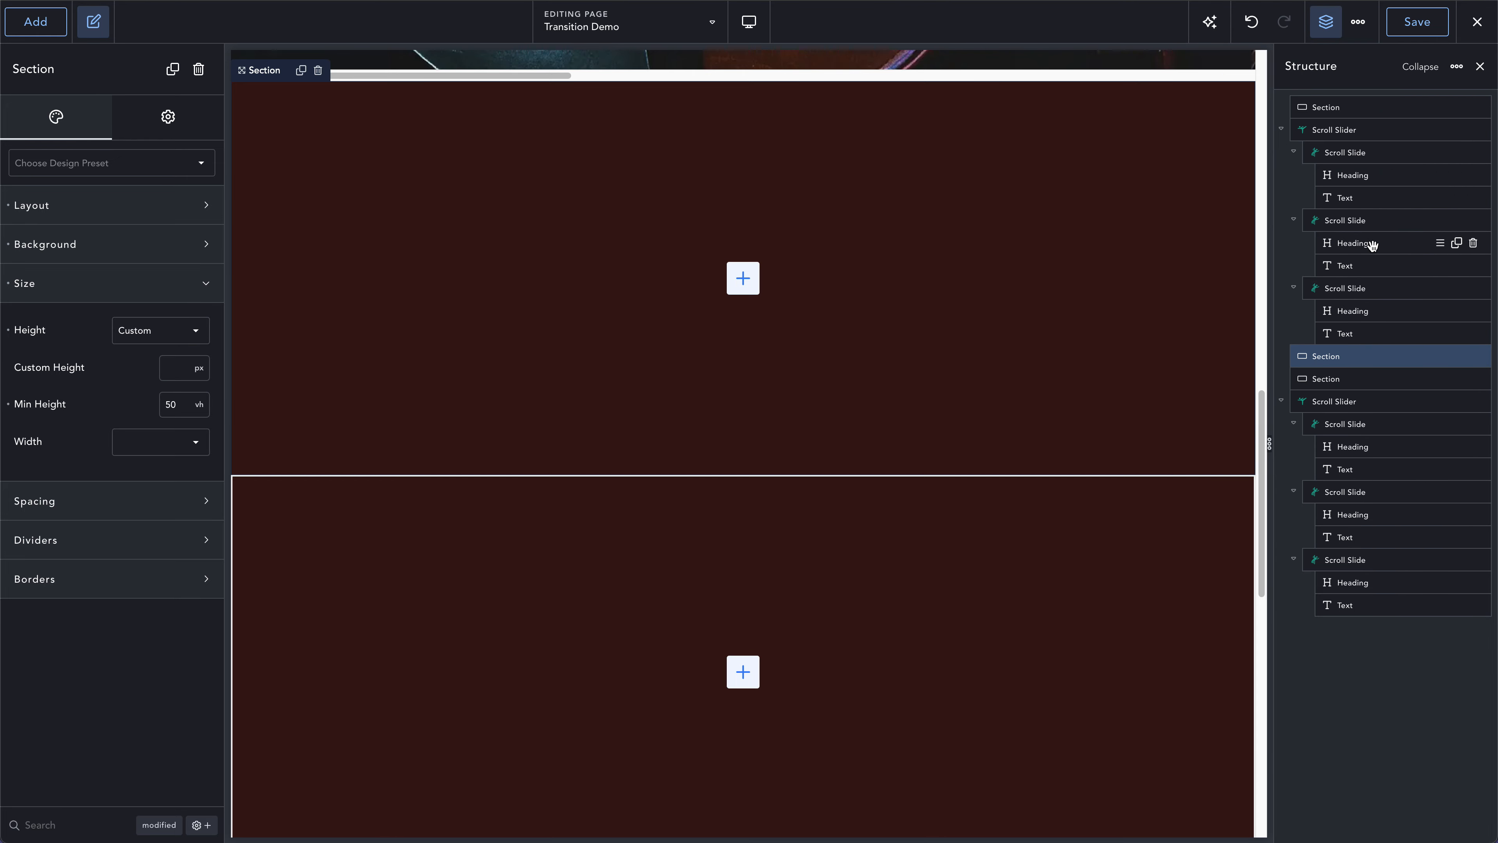
click(1407, 21)
click(1410, 26)
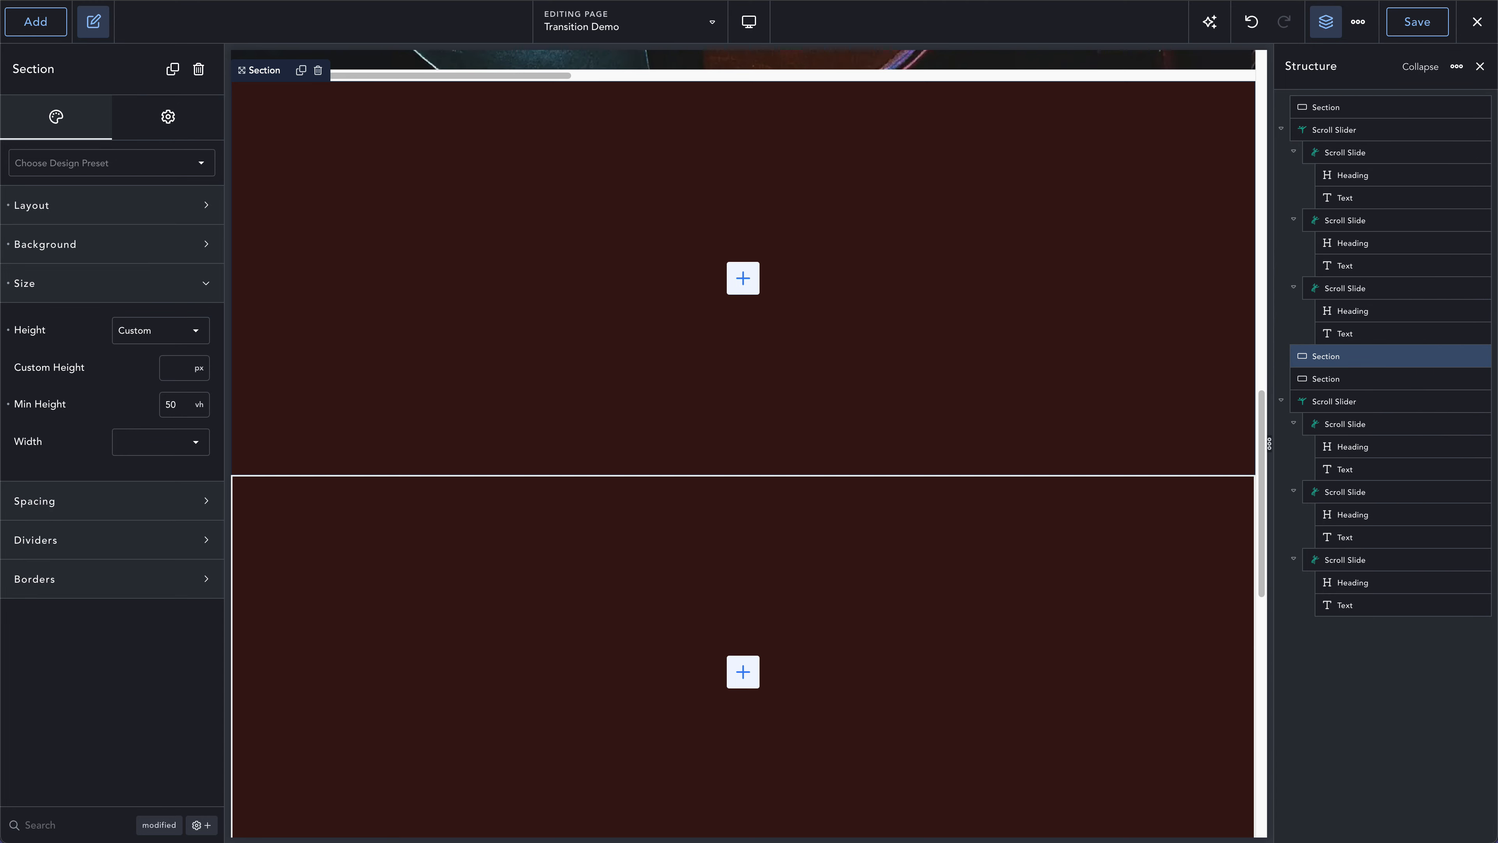
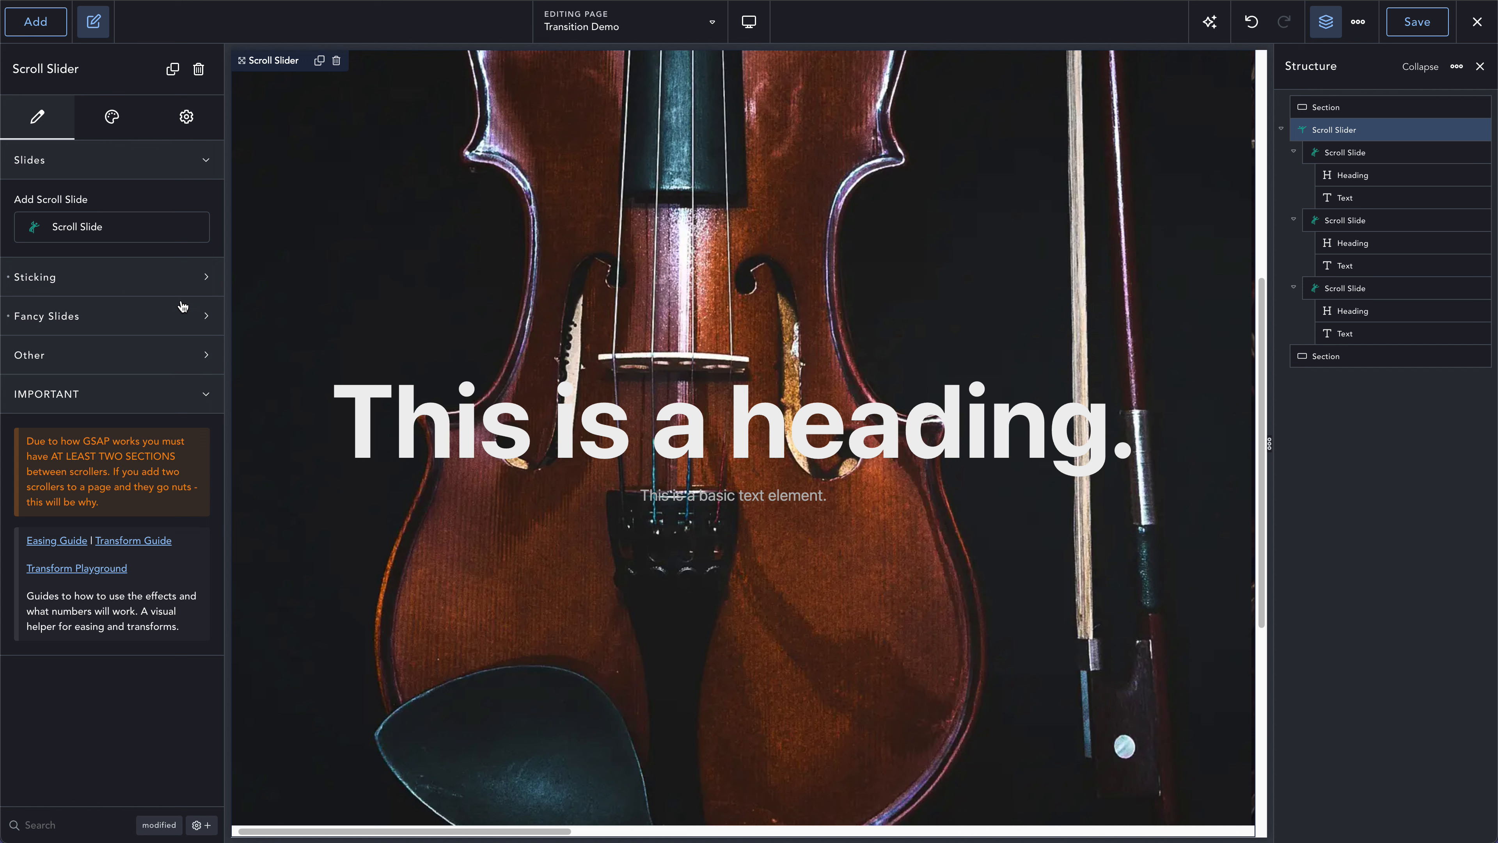
- Disable the Scroll Slider effect on Tablet Landscape in the slider's mobile settings
click(113, 120)
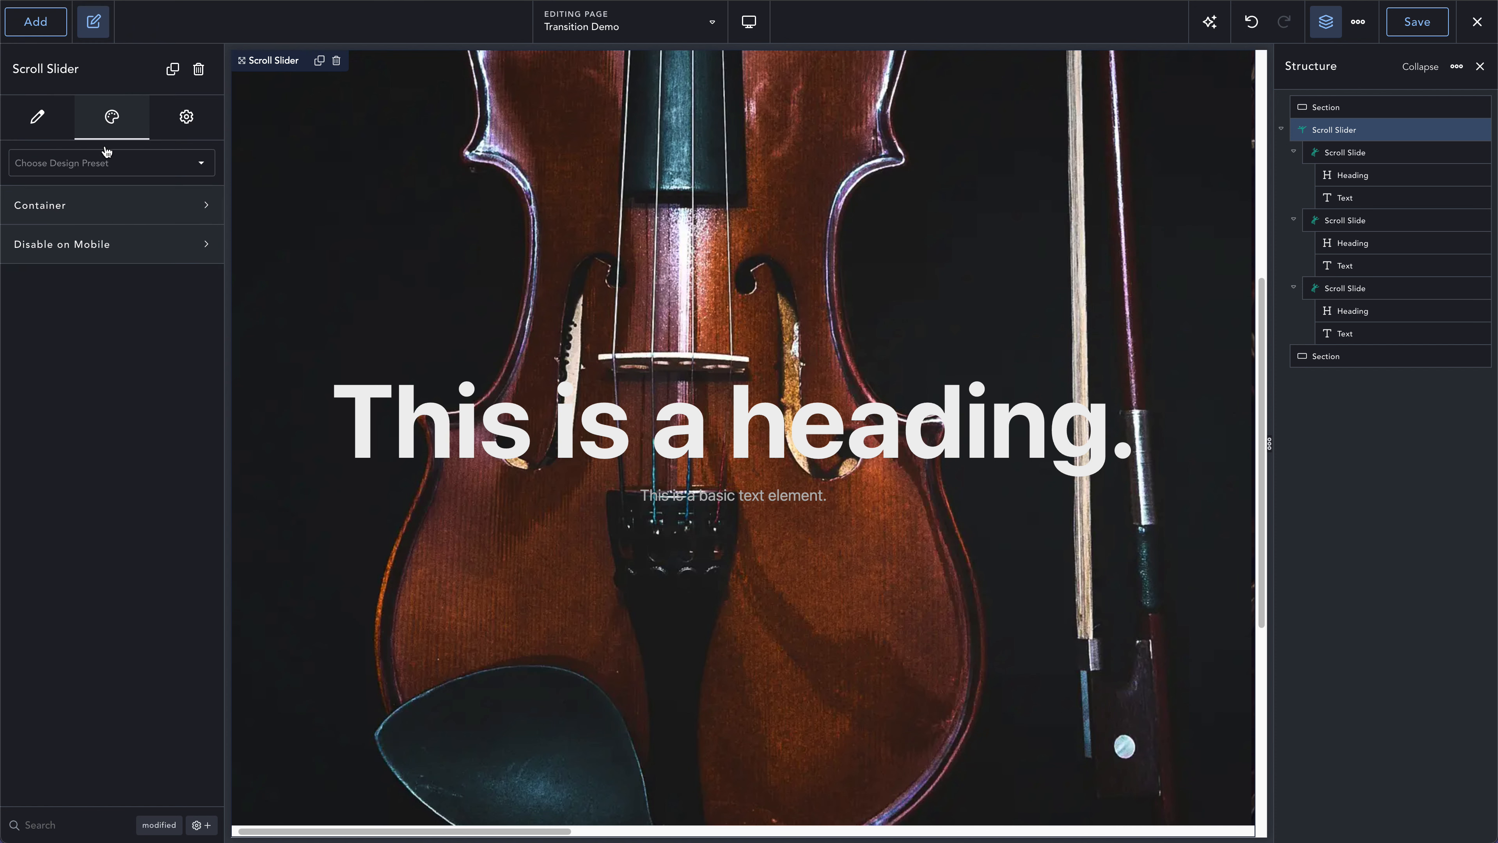
click(95, 212)
click(91, 377)
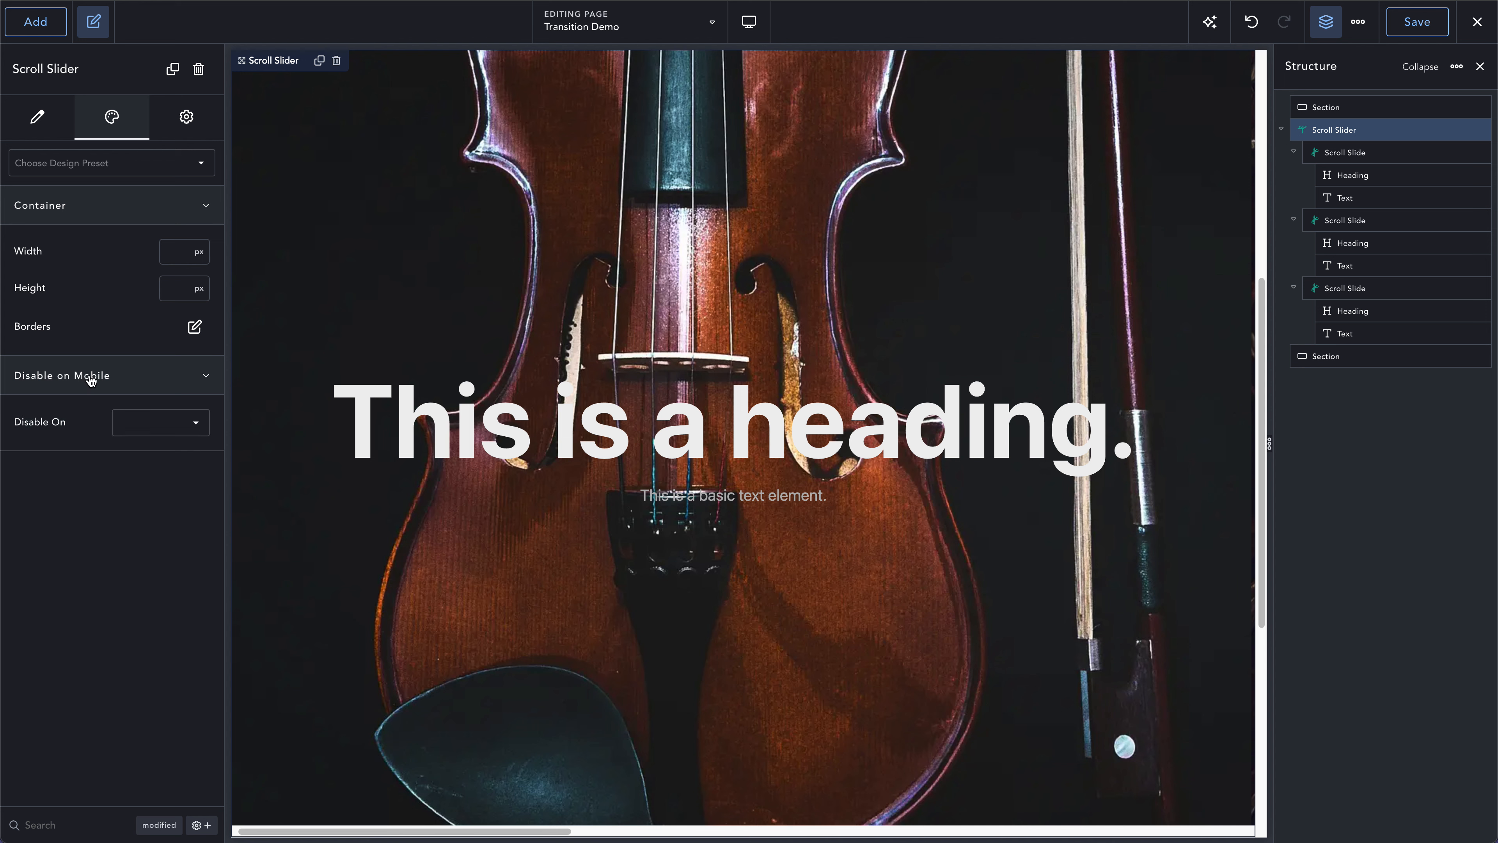
click(145, 429)
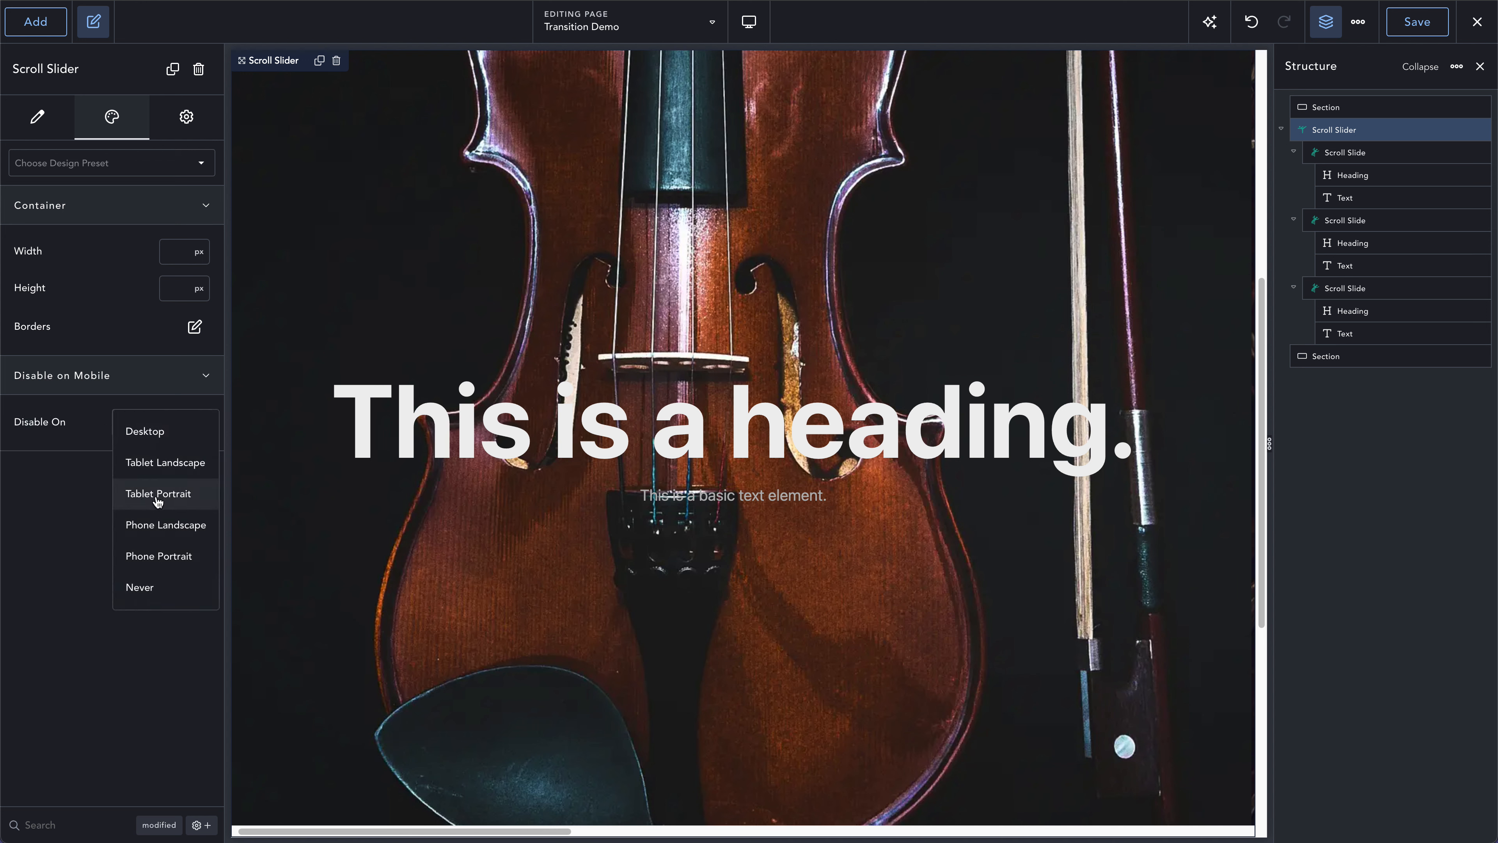
click(161, 464)
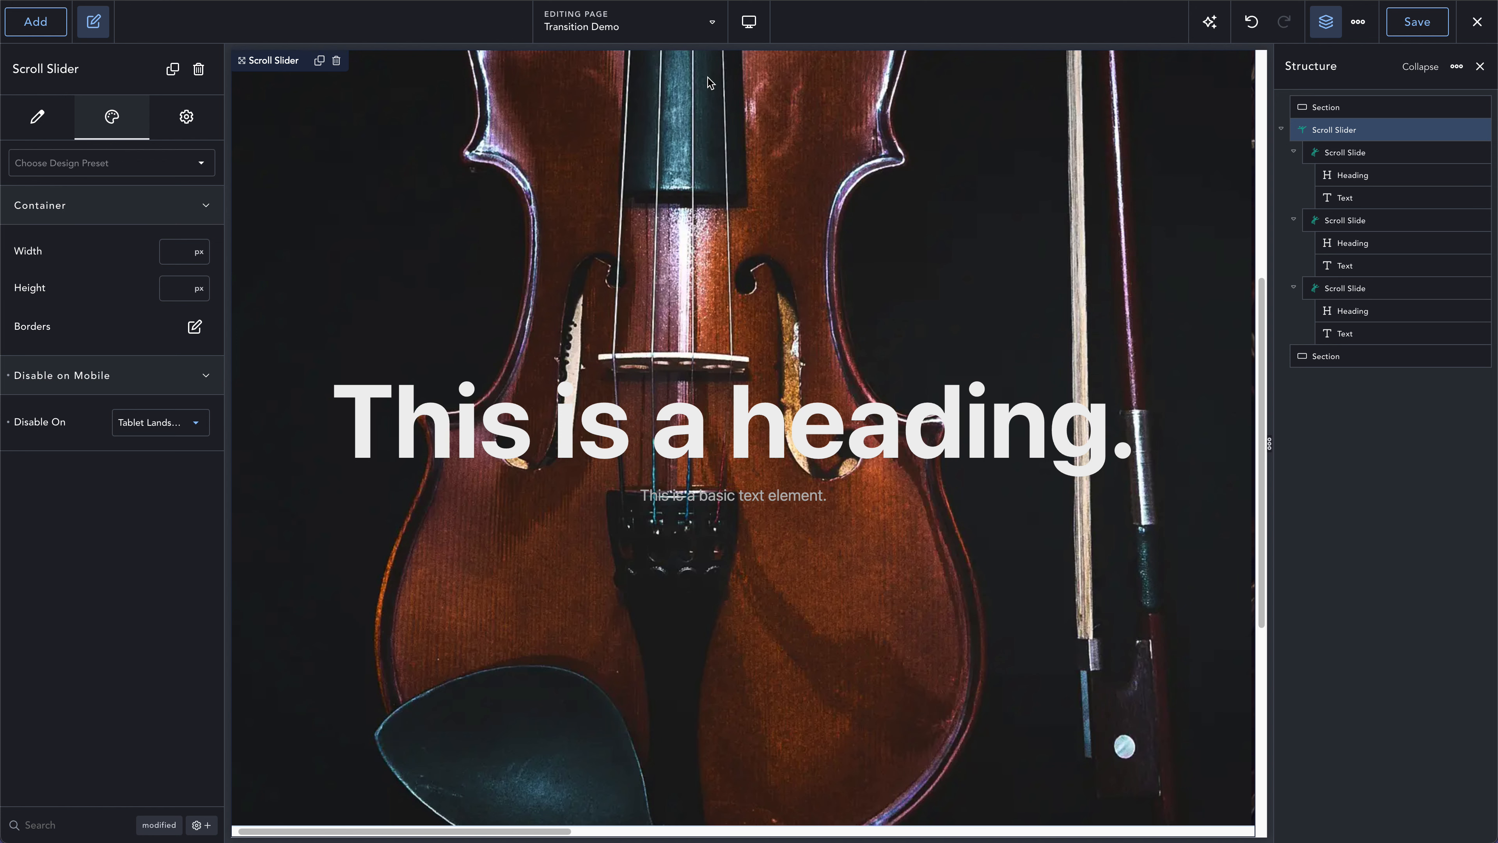
- Preview the stacked slides at the Tablet Landscape breakpoint and return to the Desktop view
click(749, 21)
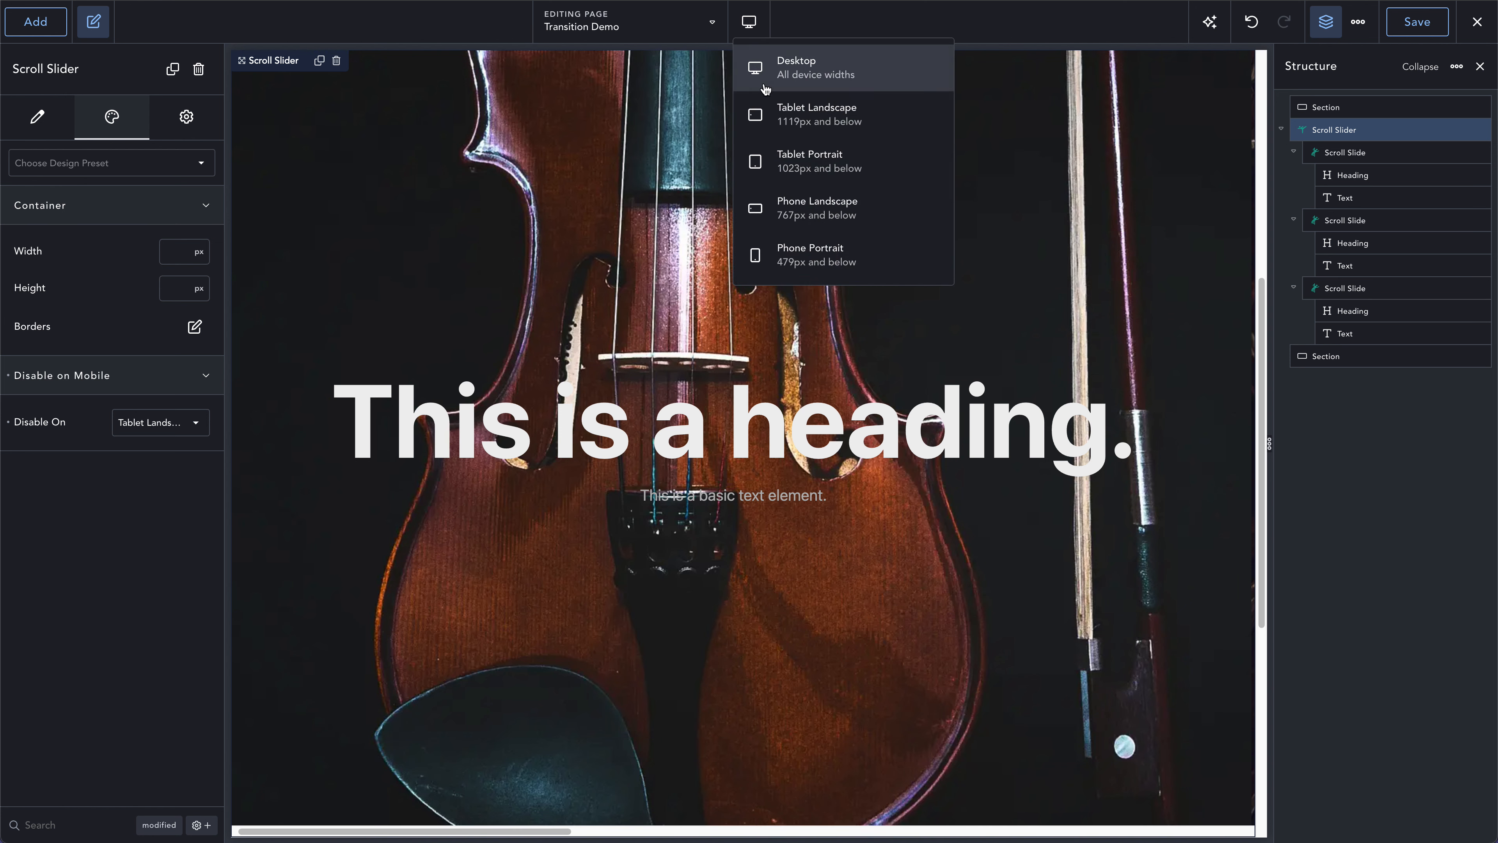
click(772, 127)
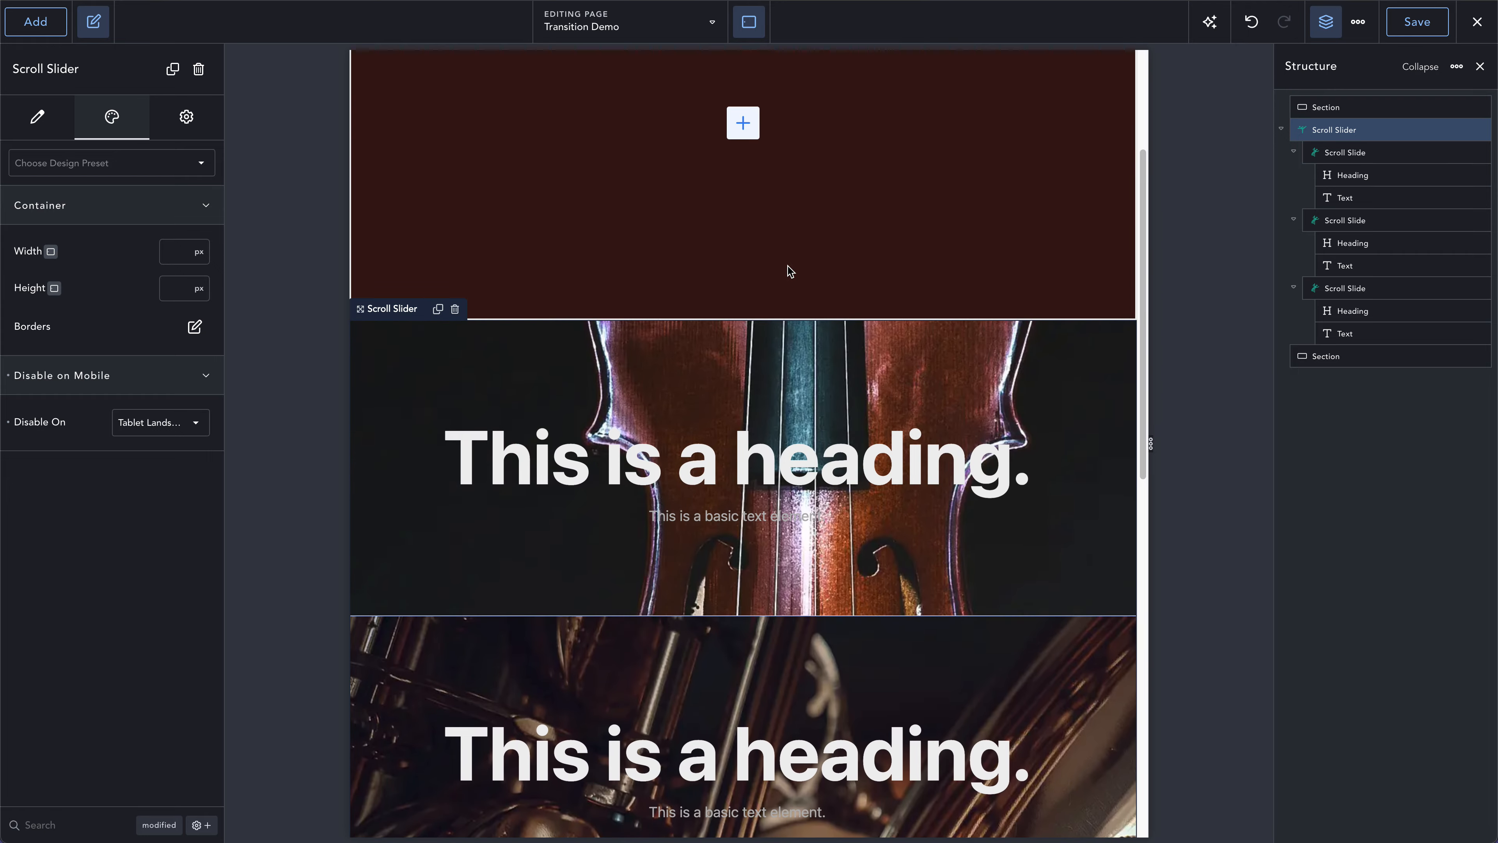
scroll(789, 266, down, 1)
scroll(788, 266, up, 6)
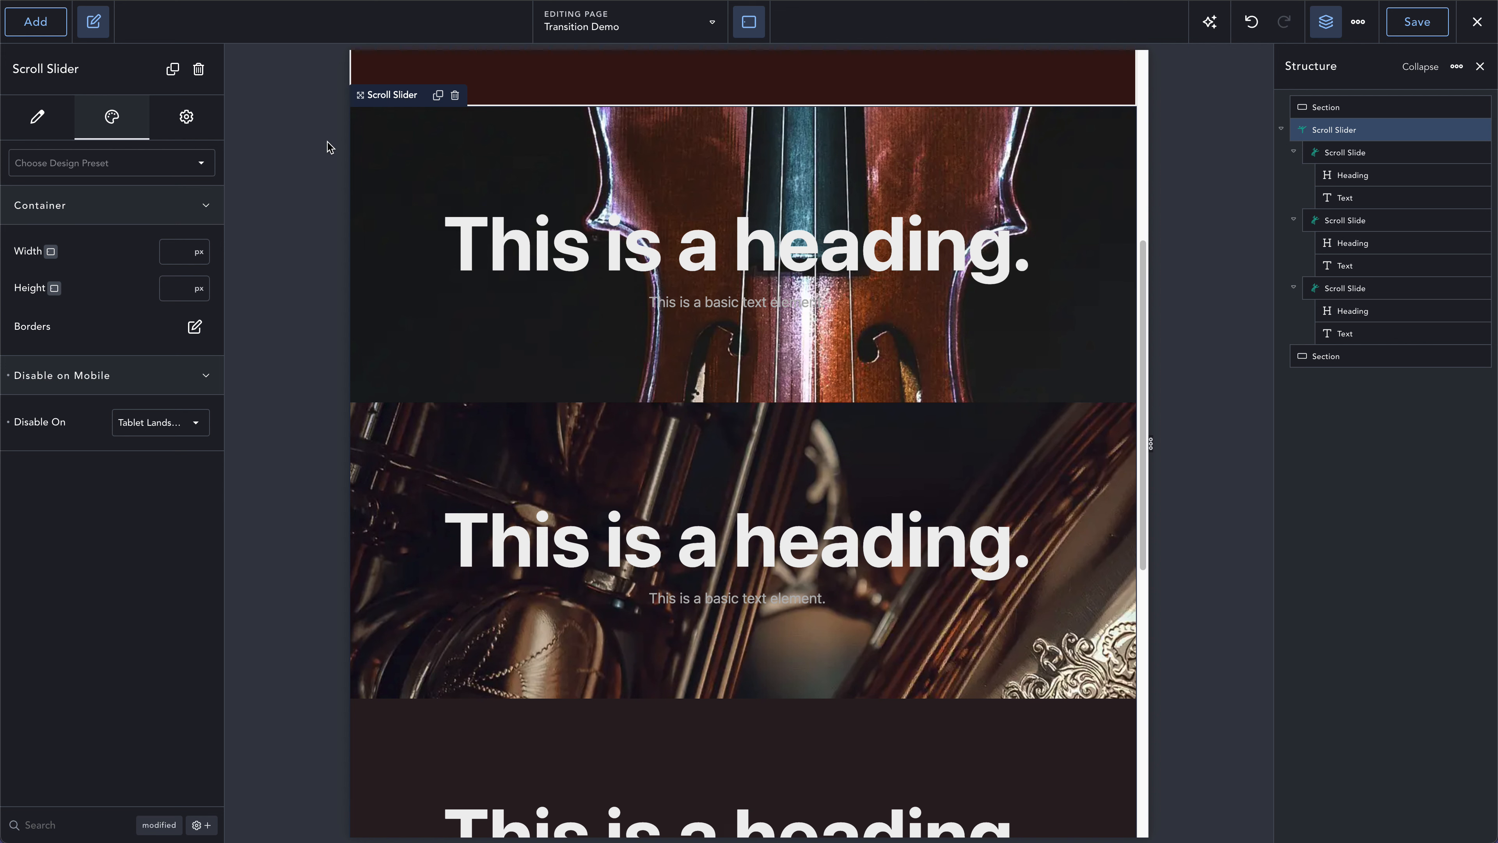
click(749, 22)
click(791, 62)
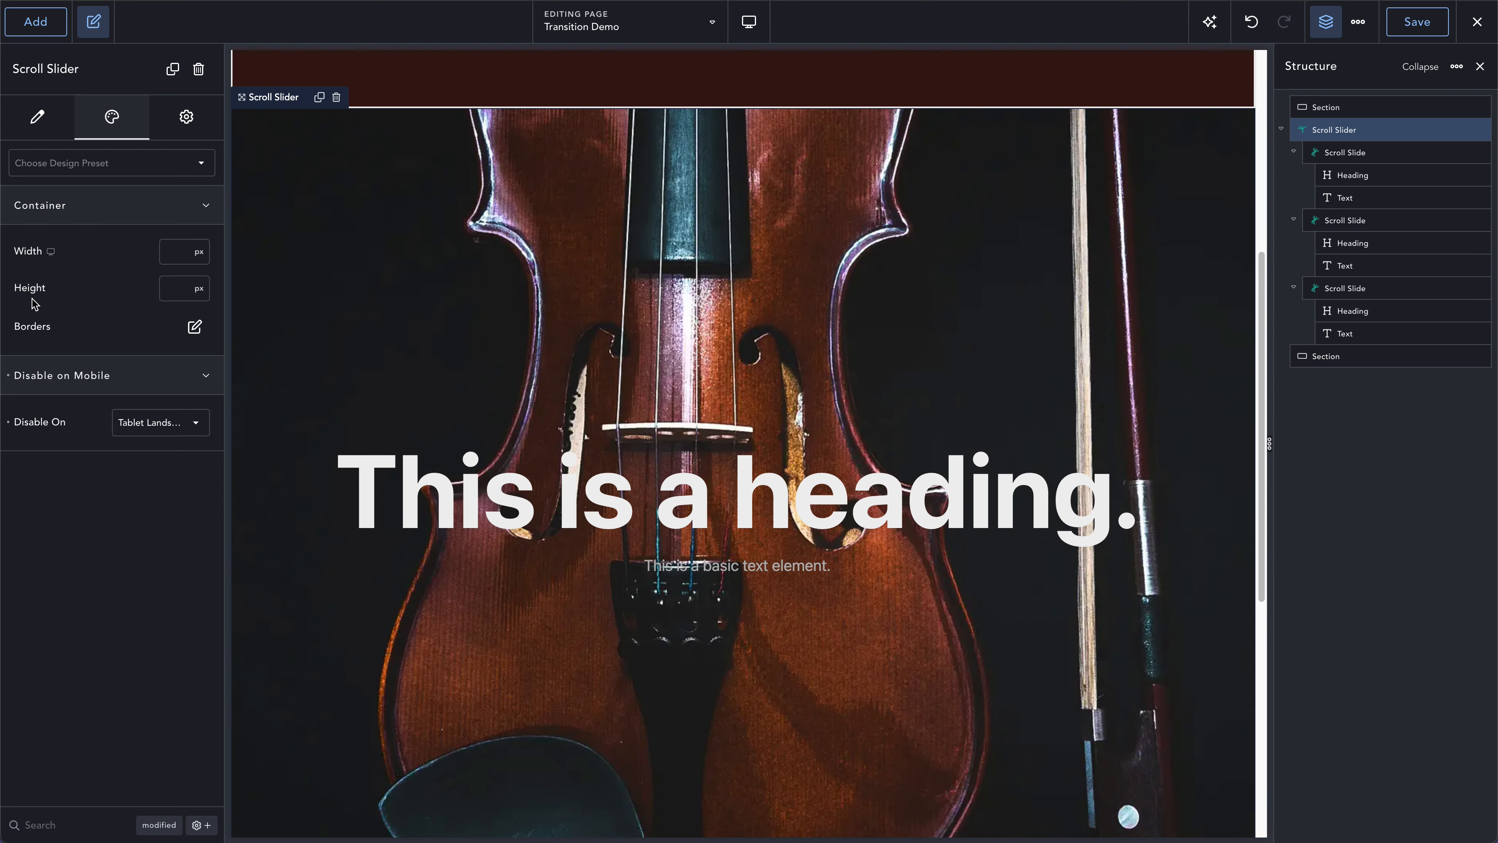
click(176, 287)
text(50v)
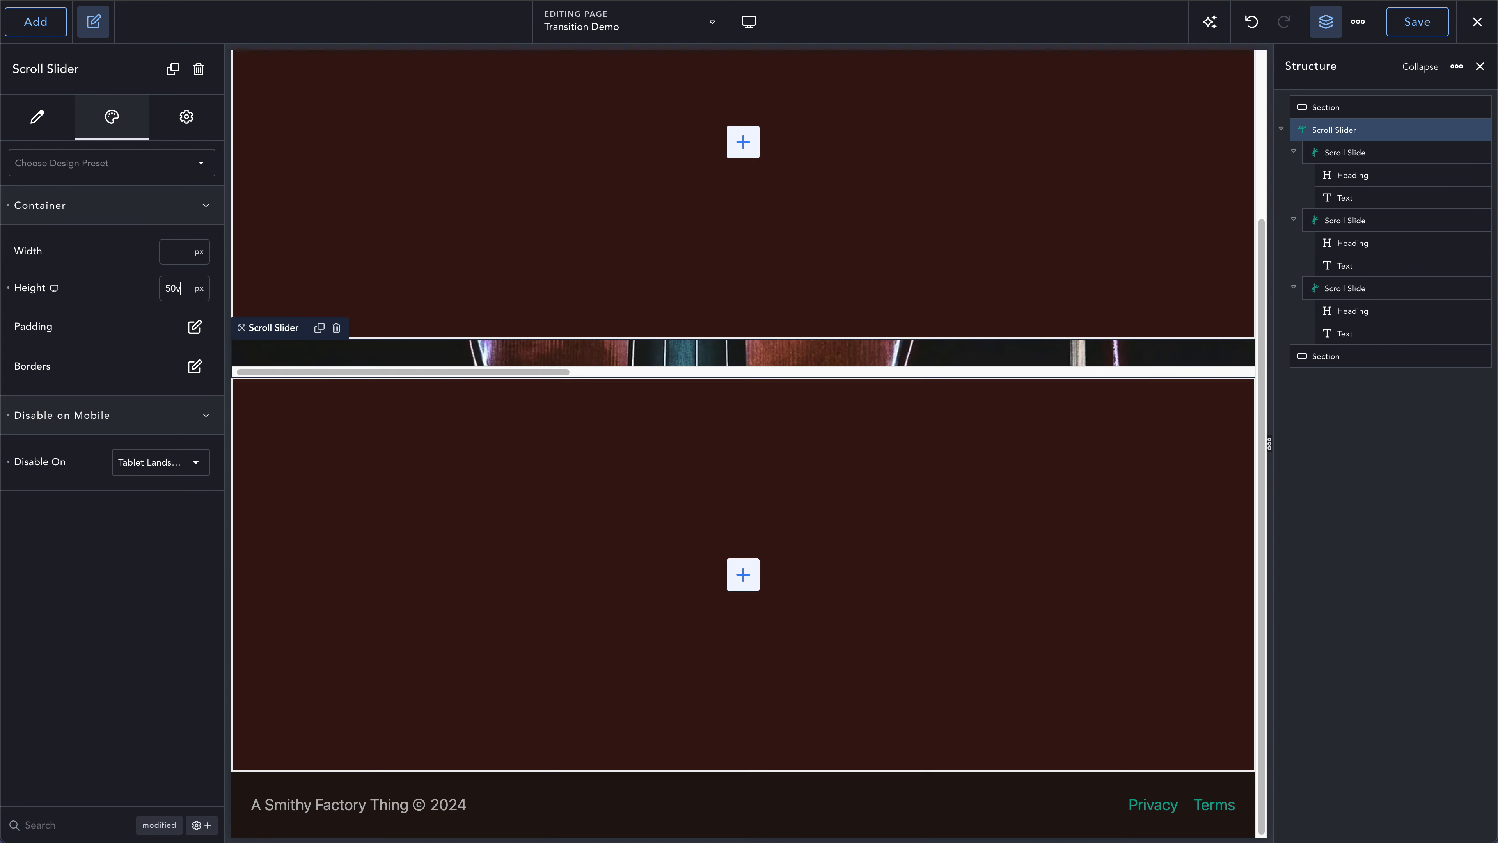
text(h)
scroll(393, 342, up, 4)
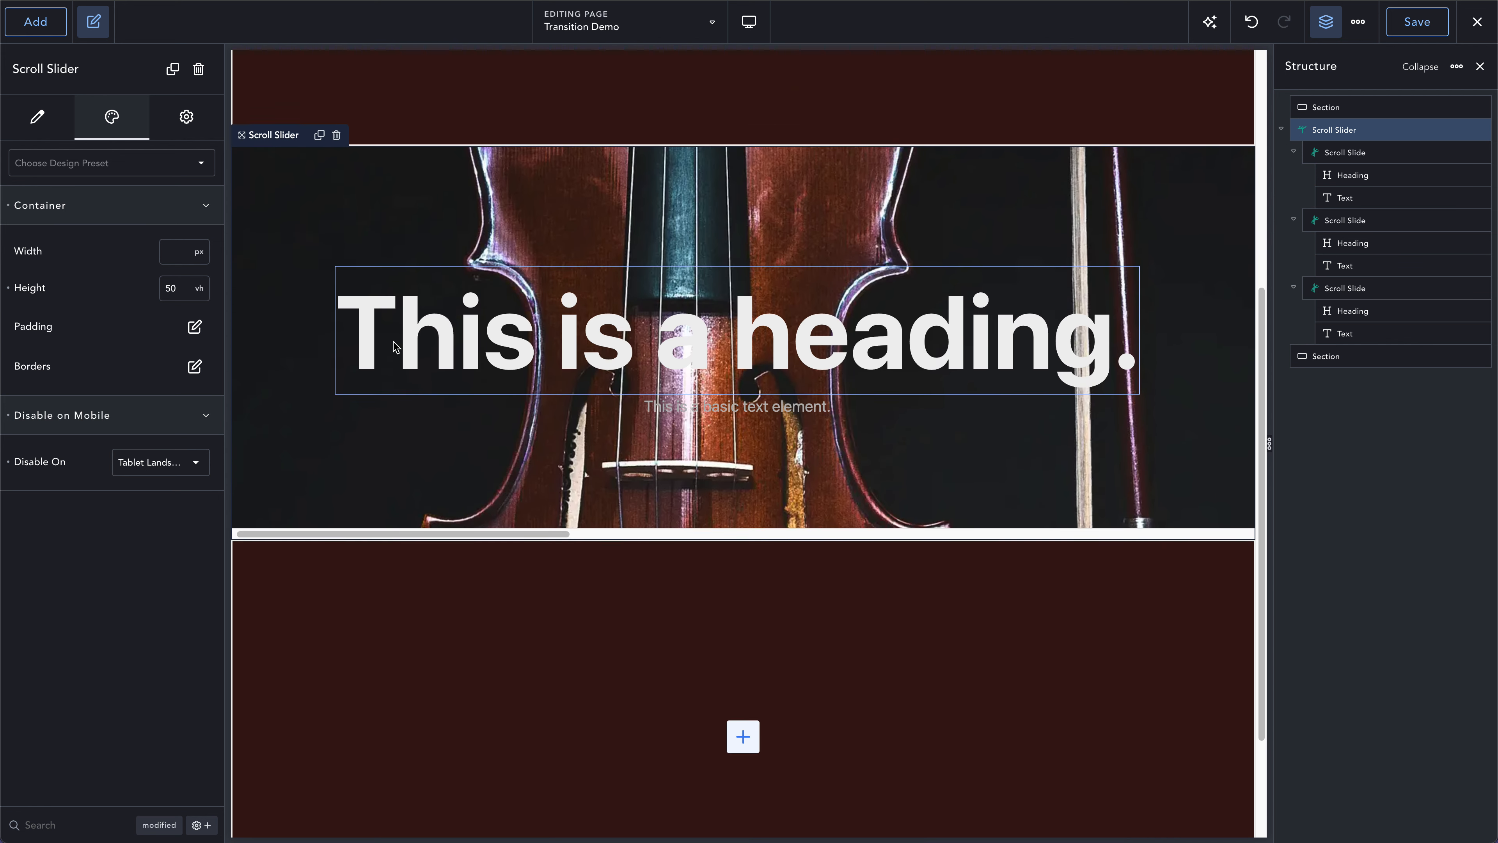
scroll(393, 342, down, 3)
scroll(394, 341, up, 1)
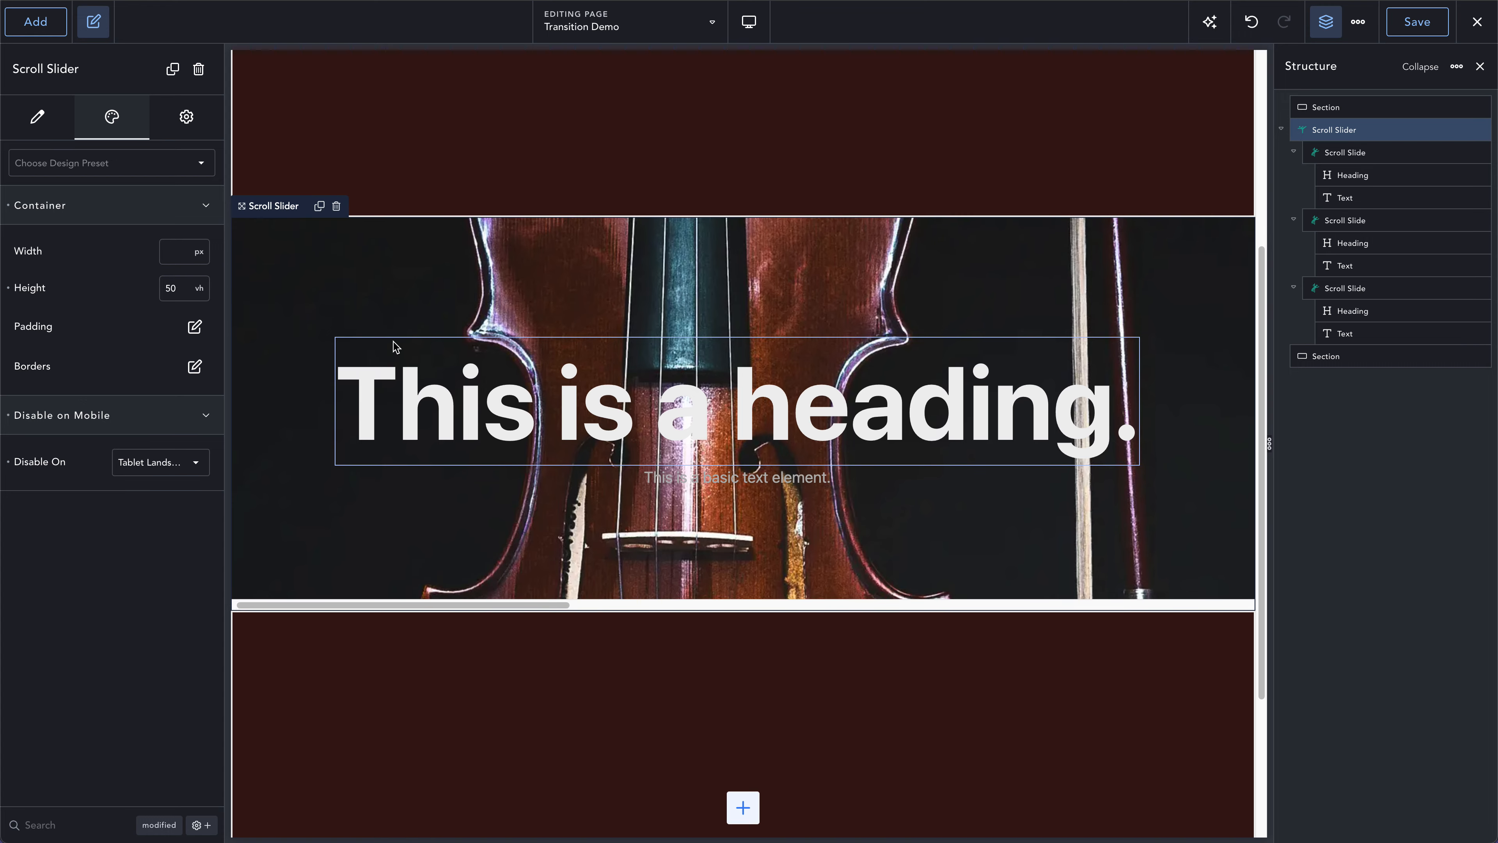
scroll(393, 342, down, 4)
scroll(393, 341, up, 3)
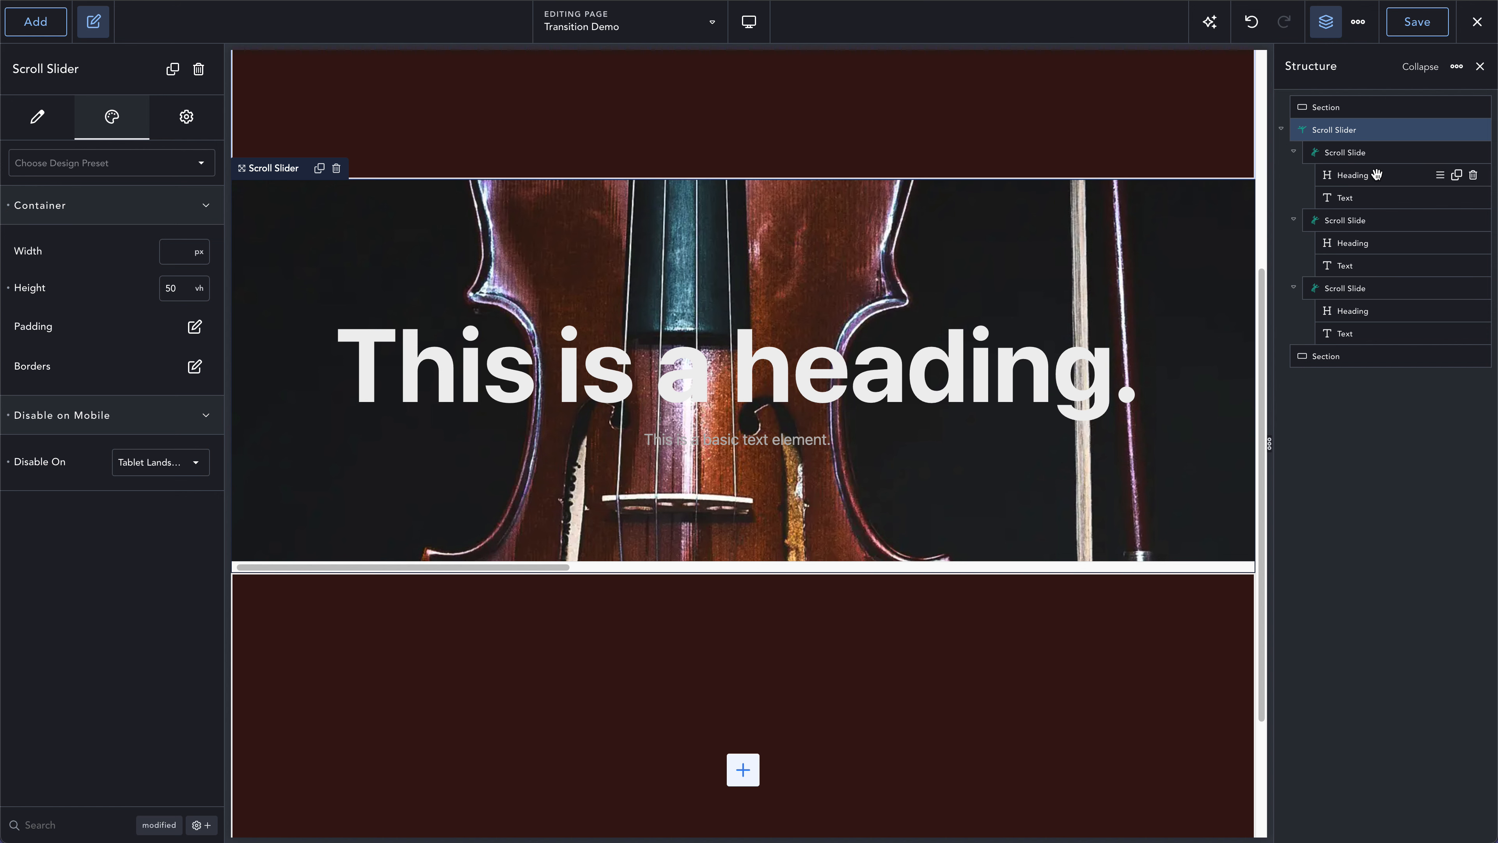
- Set the height of the first Scroll Slide to 80 vh at the Tablet Landscape breakpoint
click(1347, 155)
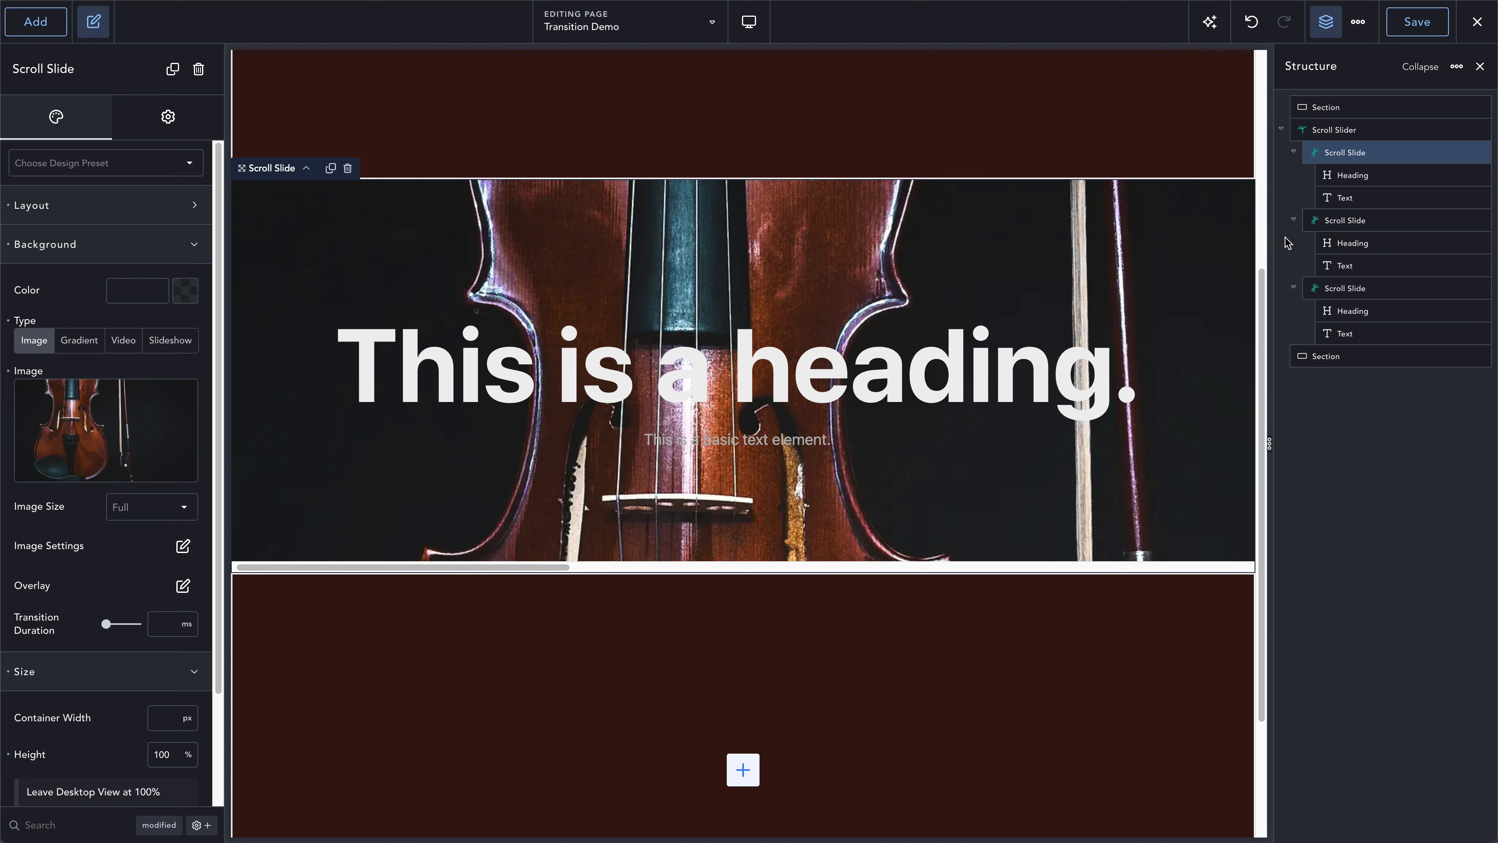
drag(545, 567, 502, 558)
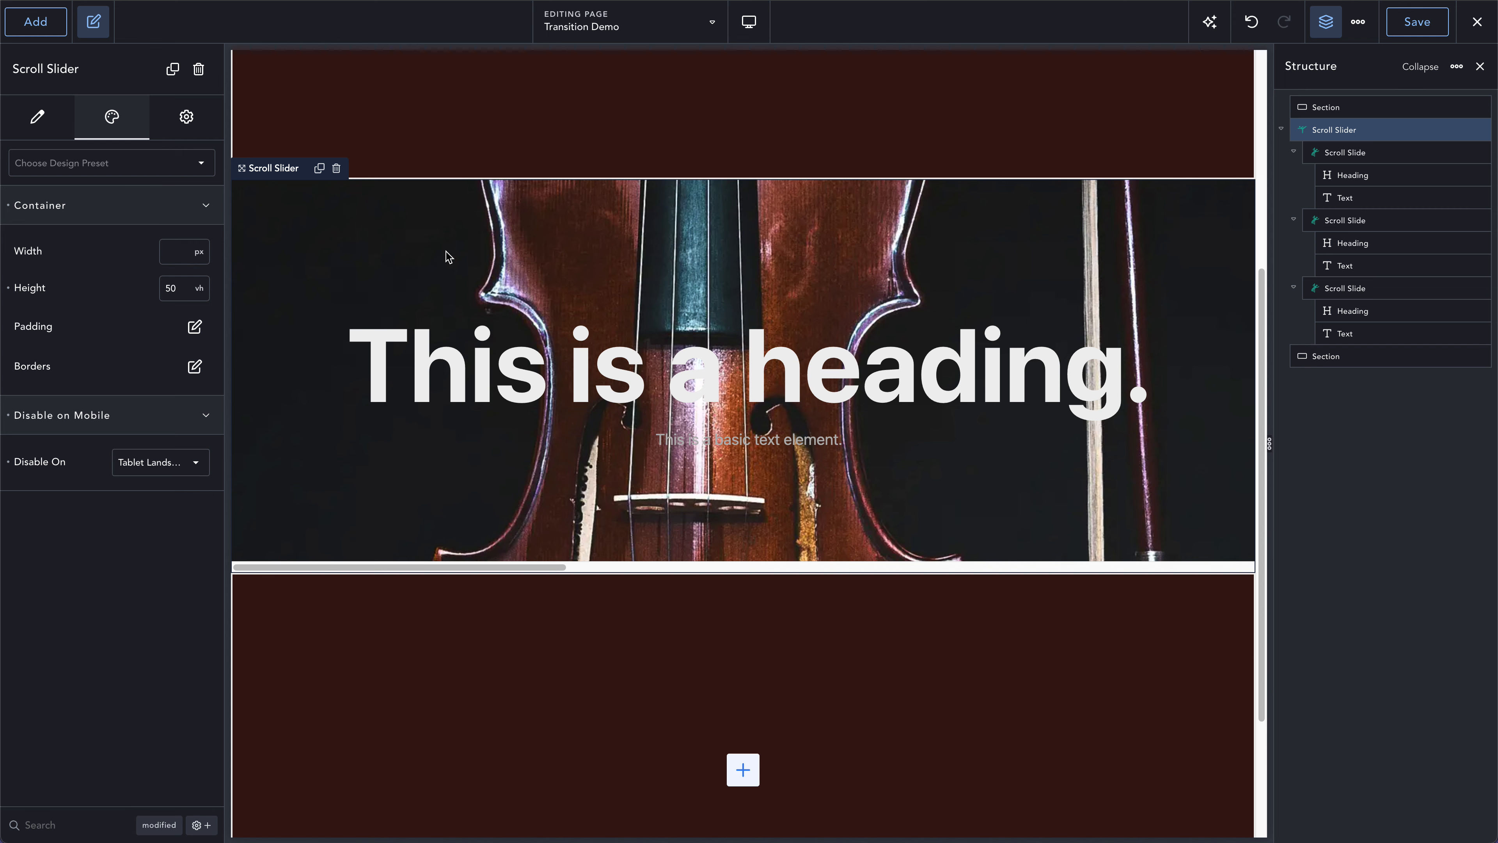
click(750, 19)
click(780, 122)
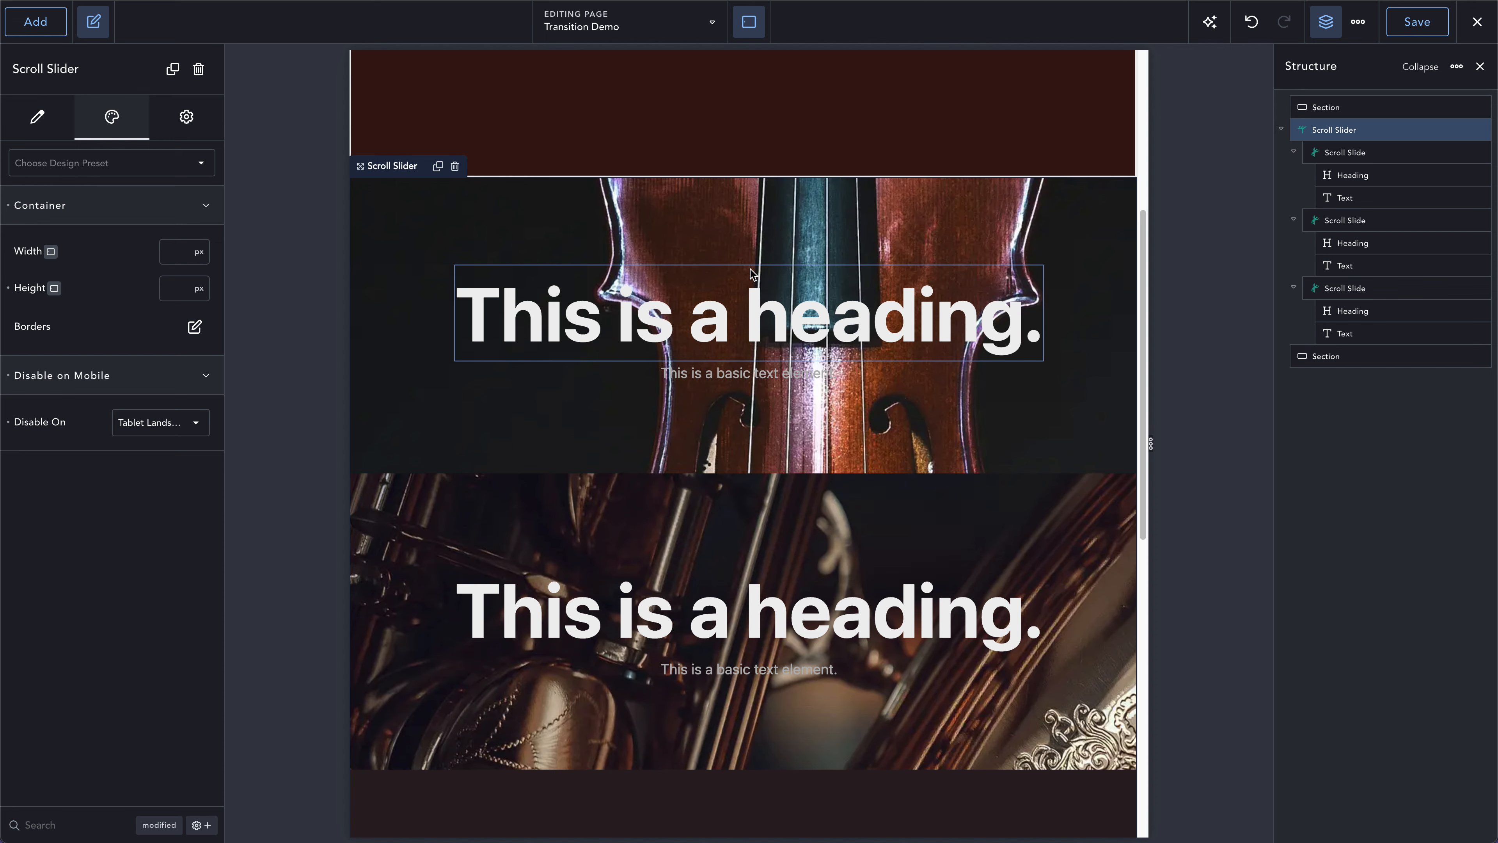
click(458, 212)
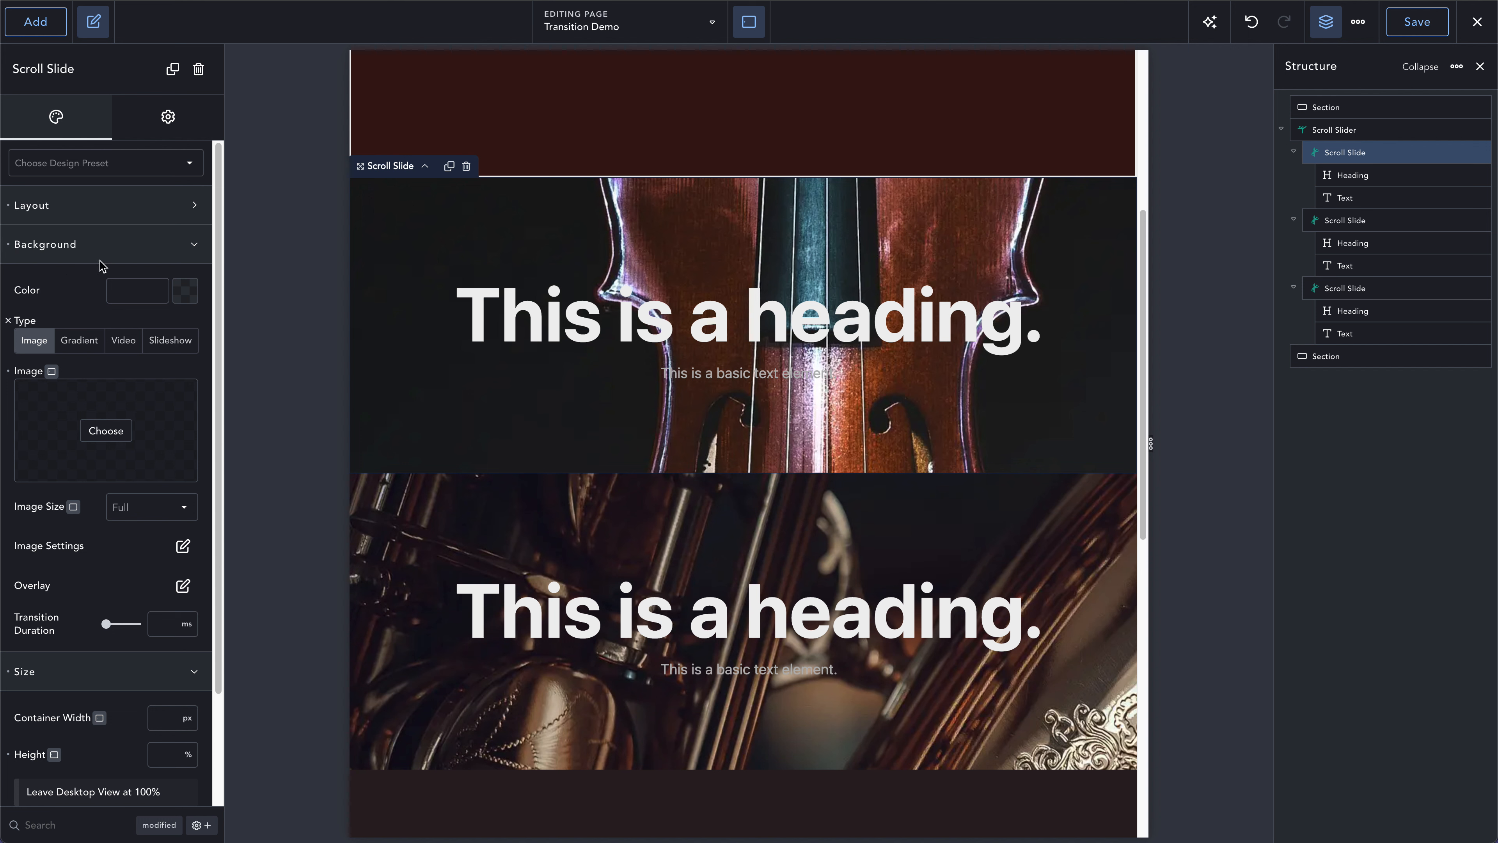
click(96, 242)
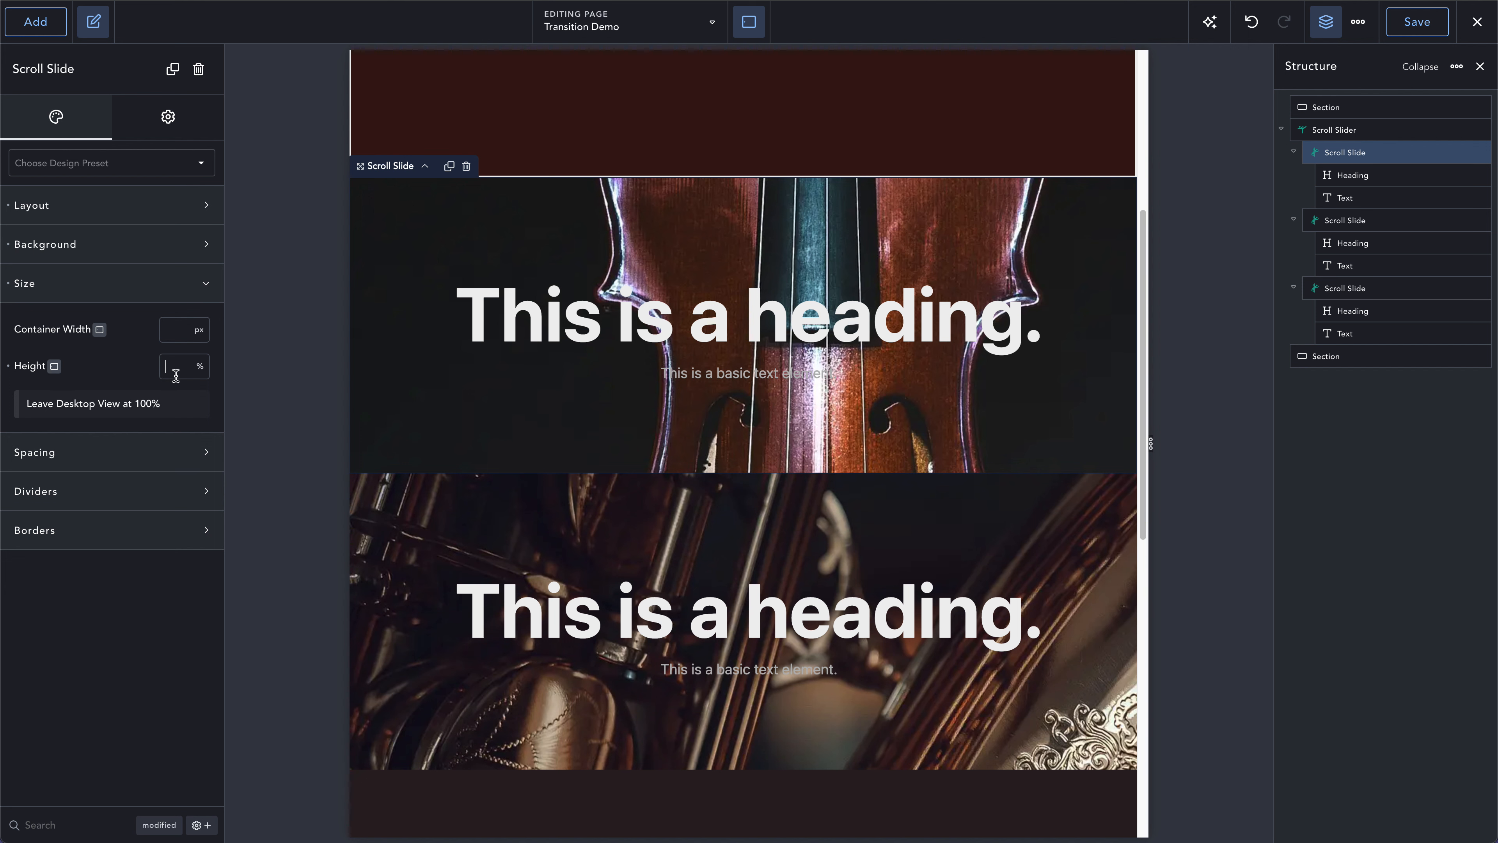
text(80vh)
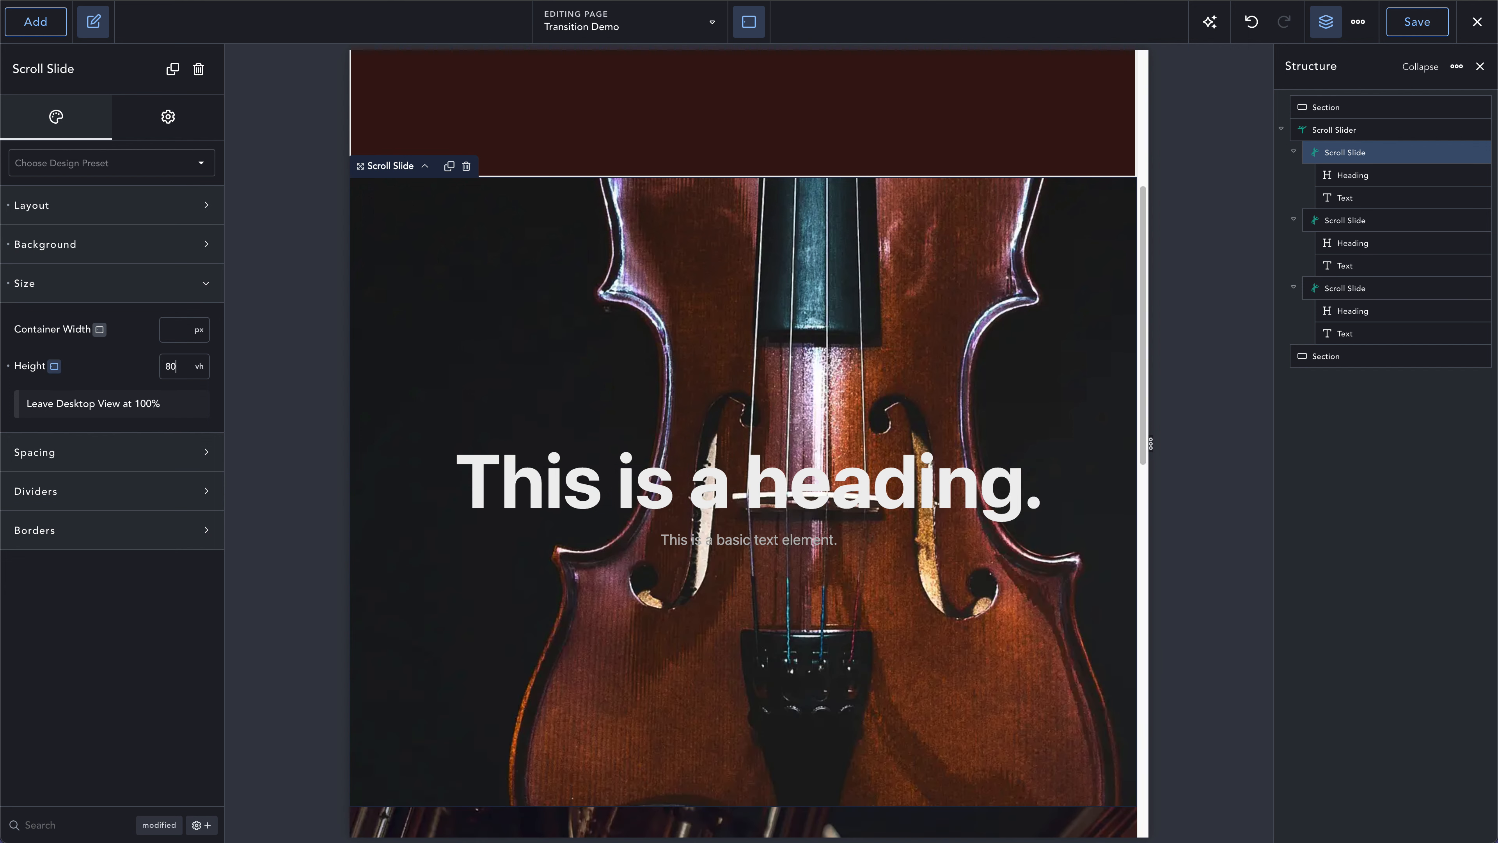
- Set the height of the second Scroll Slide to 700 px at the Tablet Landscape breakpoint
scroll(527, 378, down, 3)
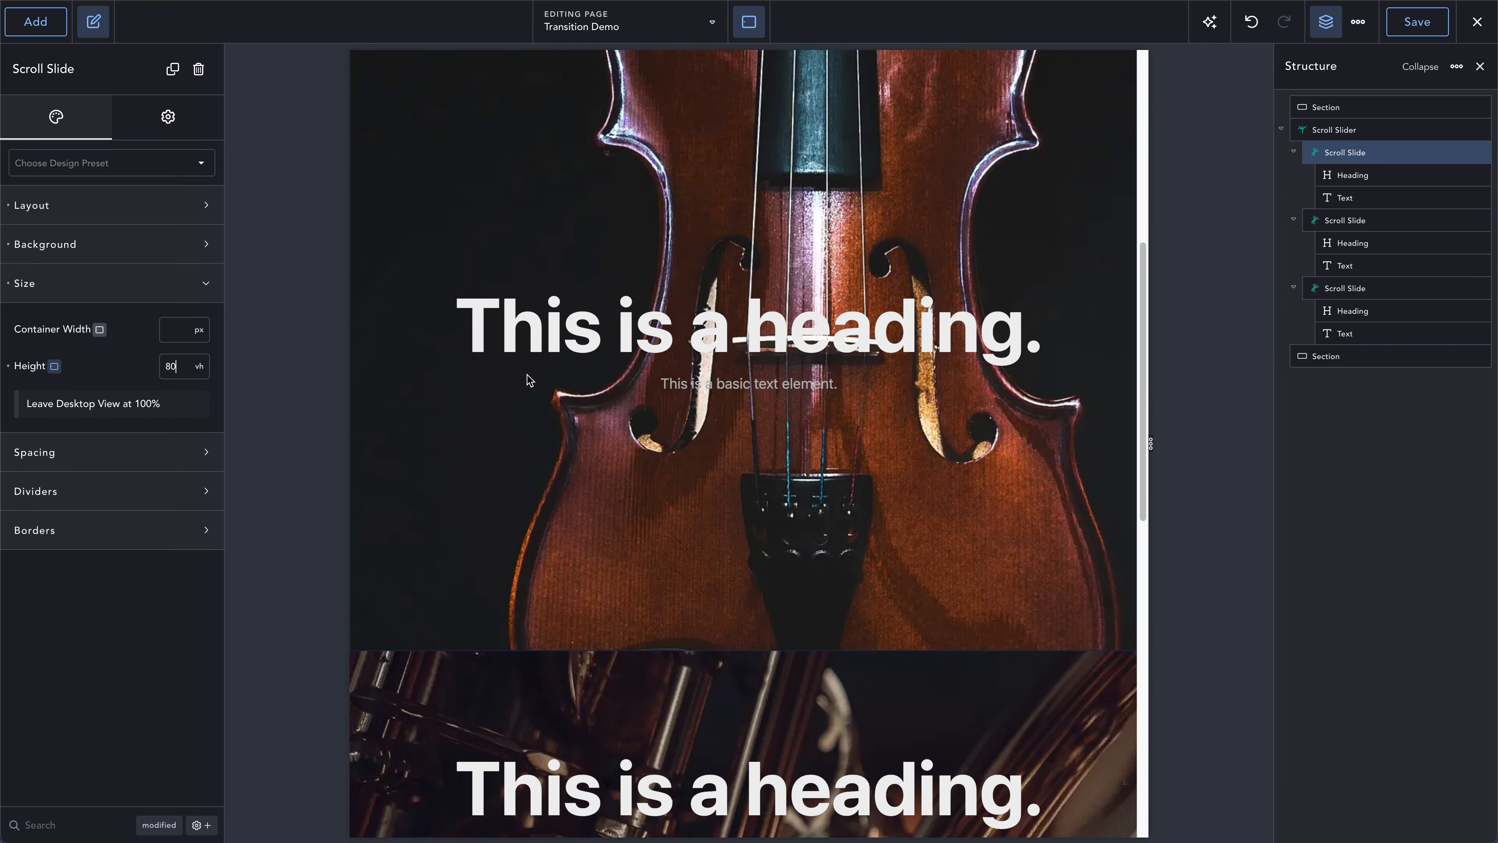
scroll(526, 377, down, 6)
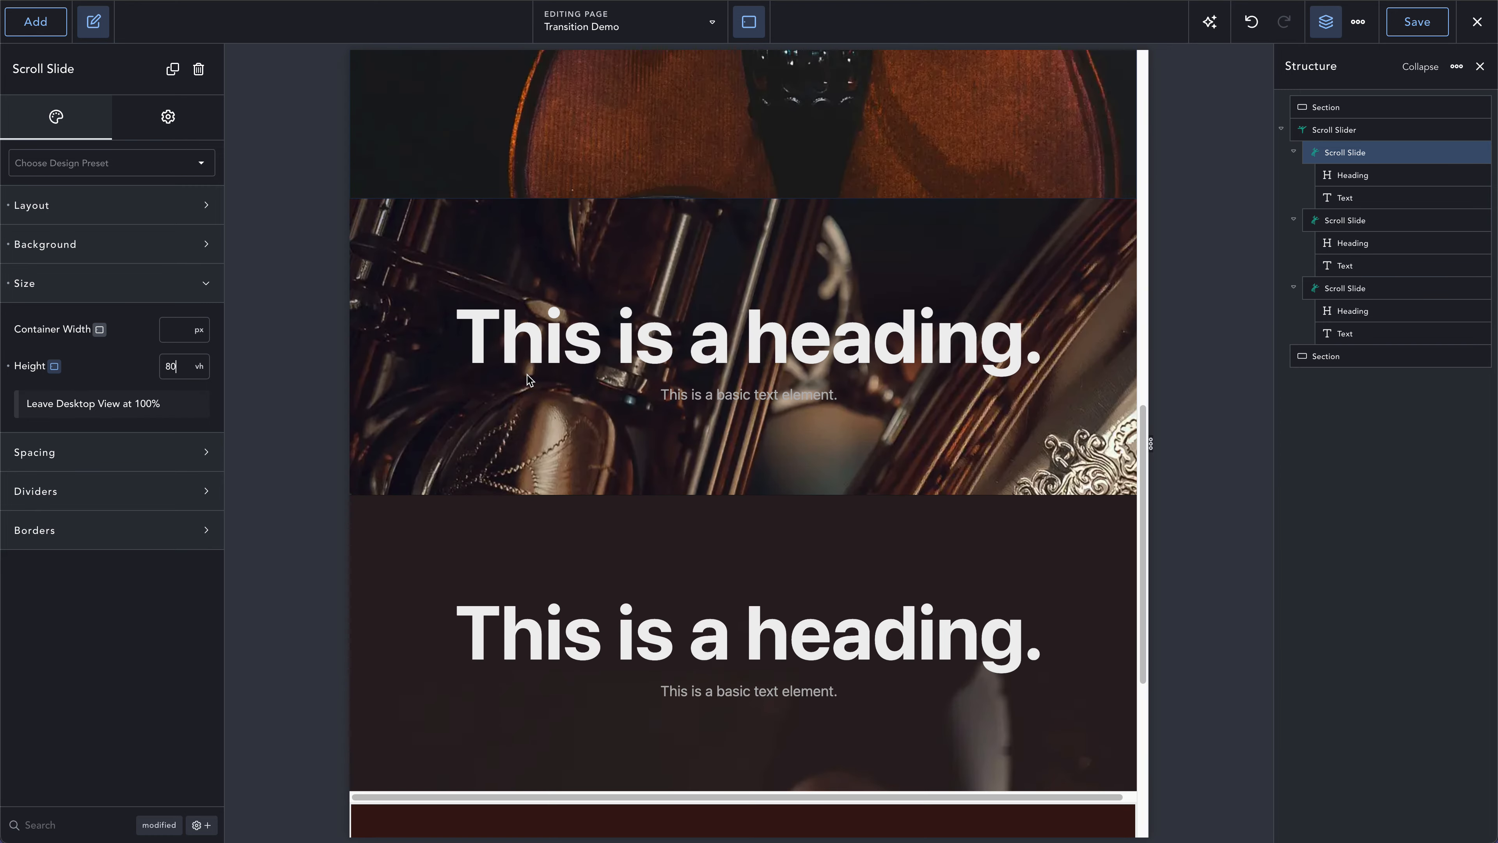
click(384, 270)
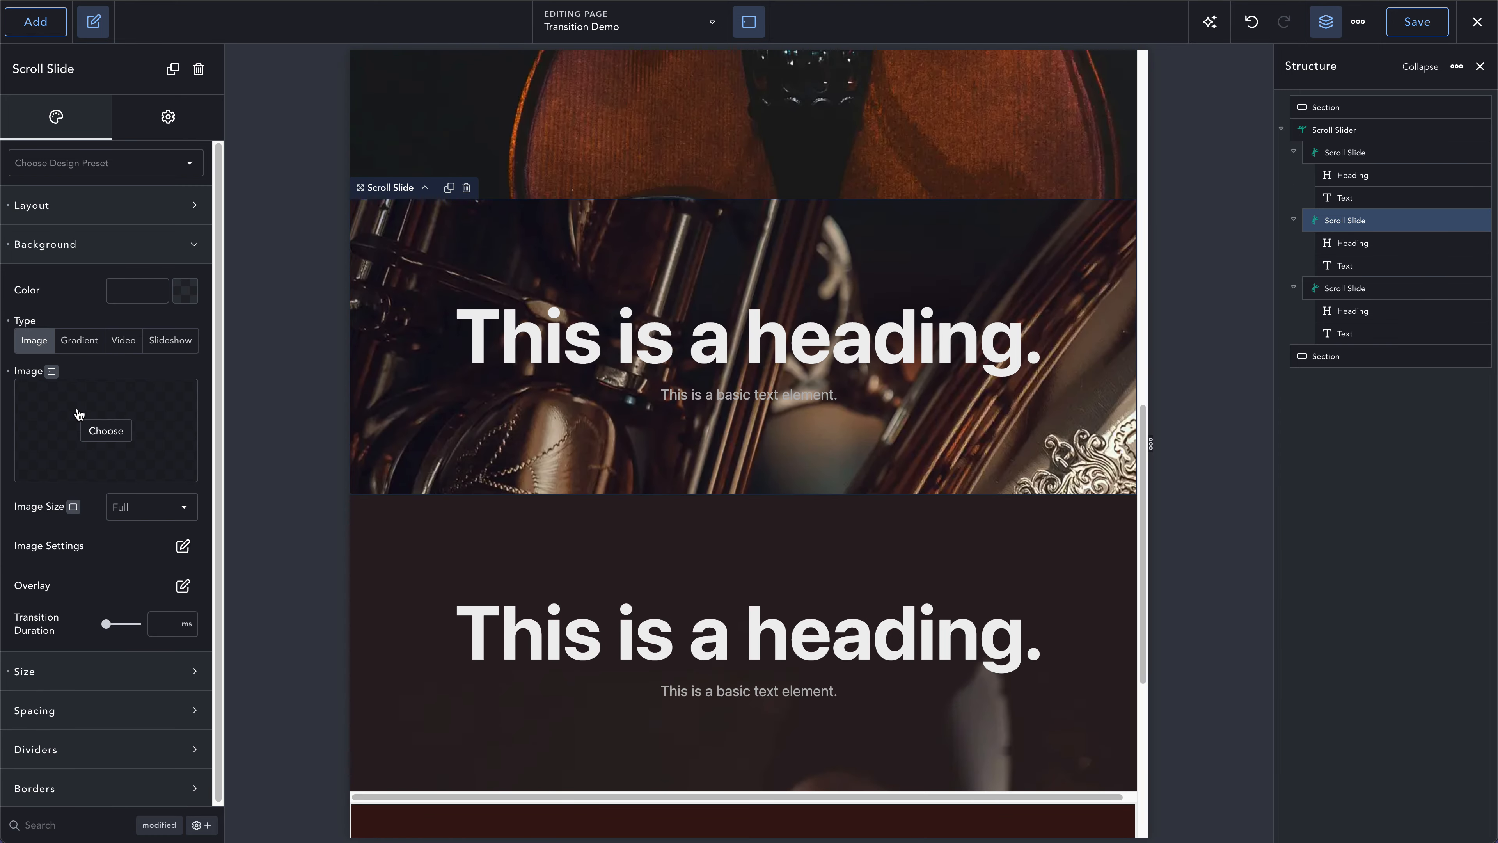
click(130, 244)
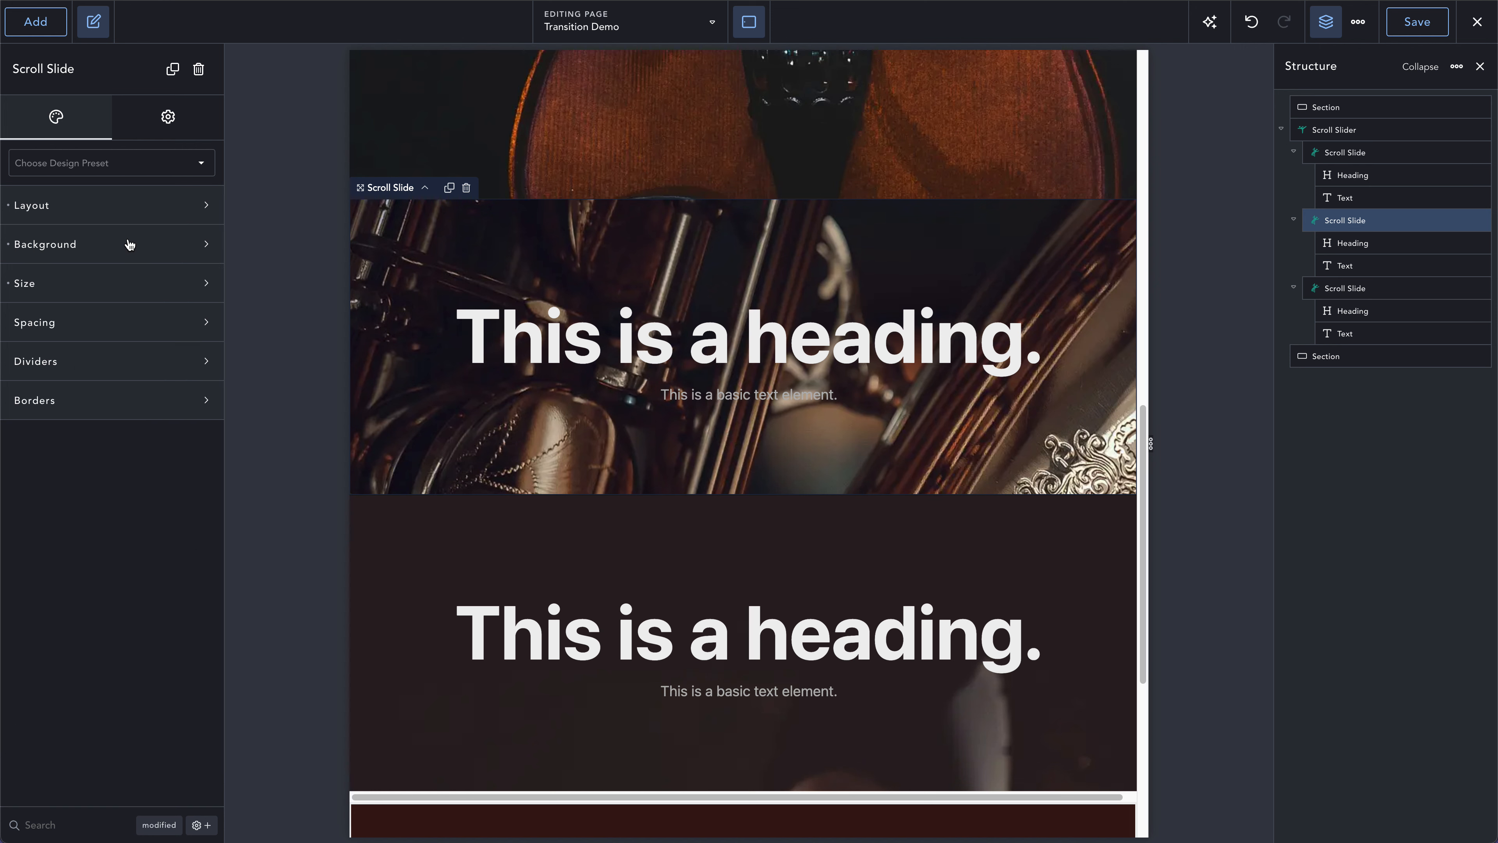
click(129, 284)
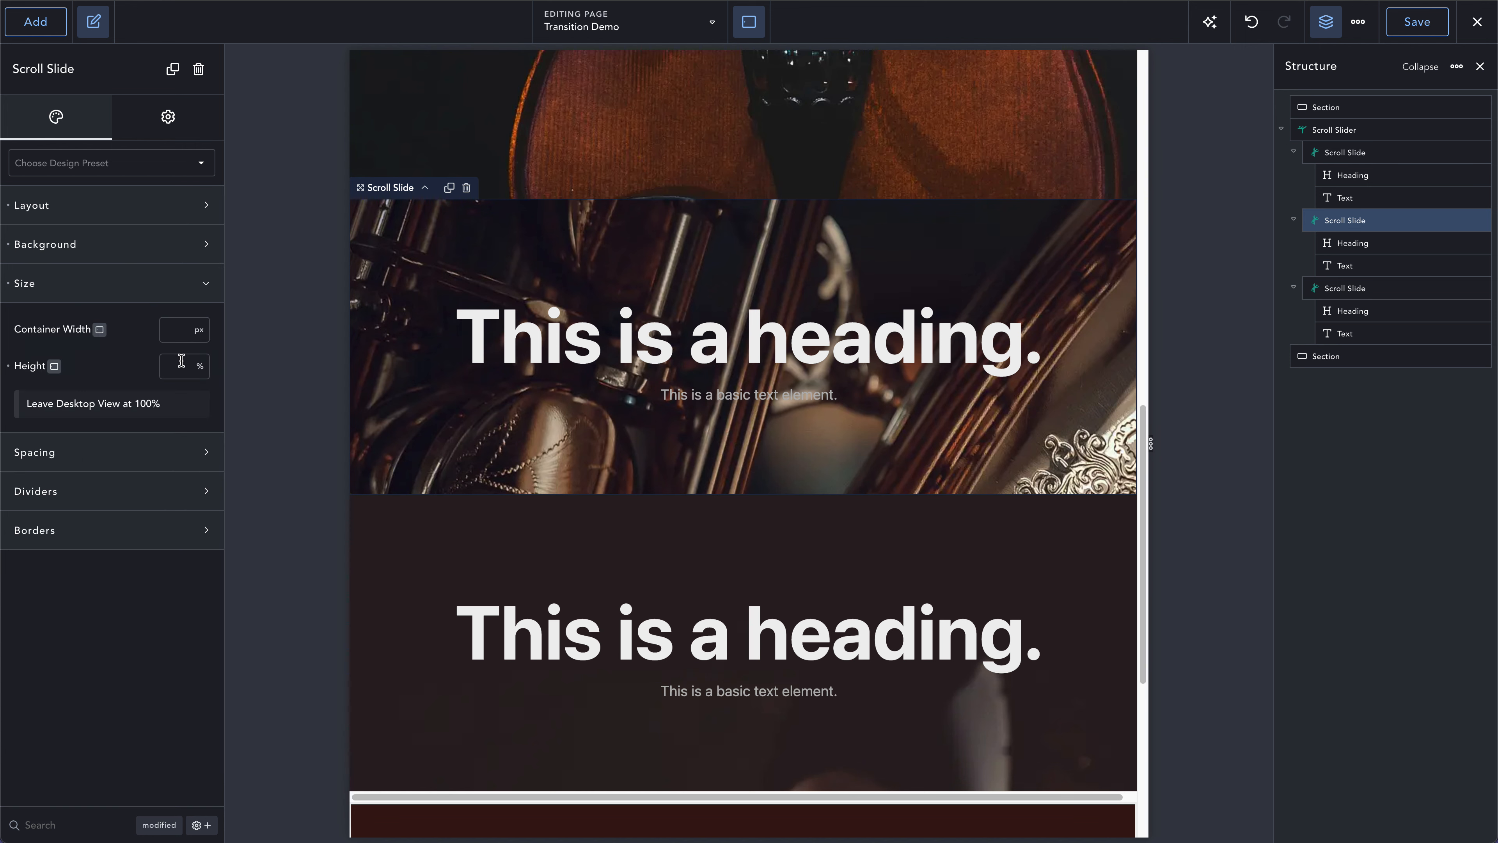
text(700px)
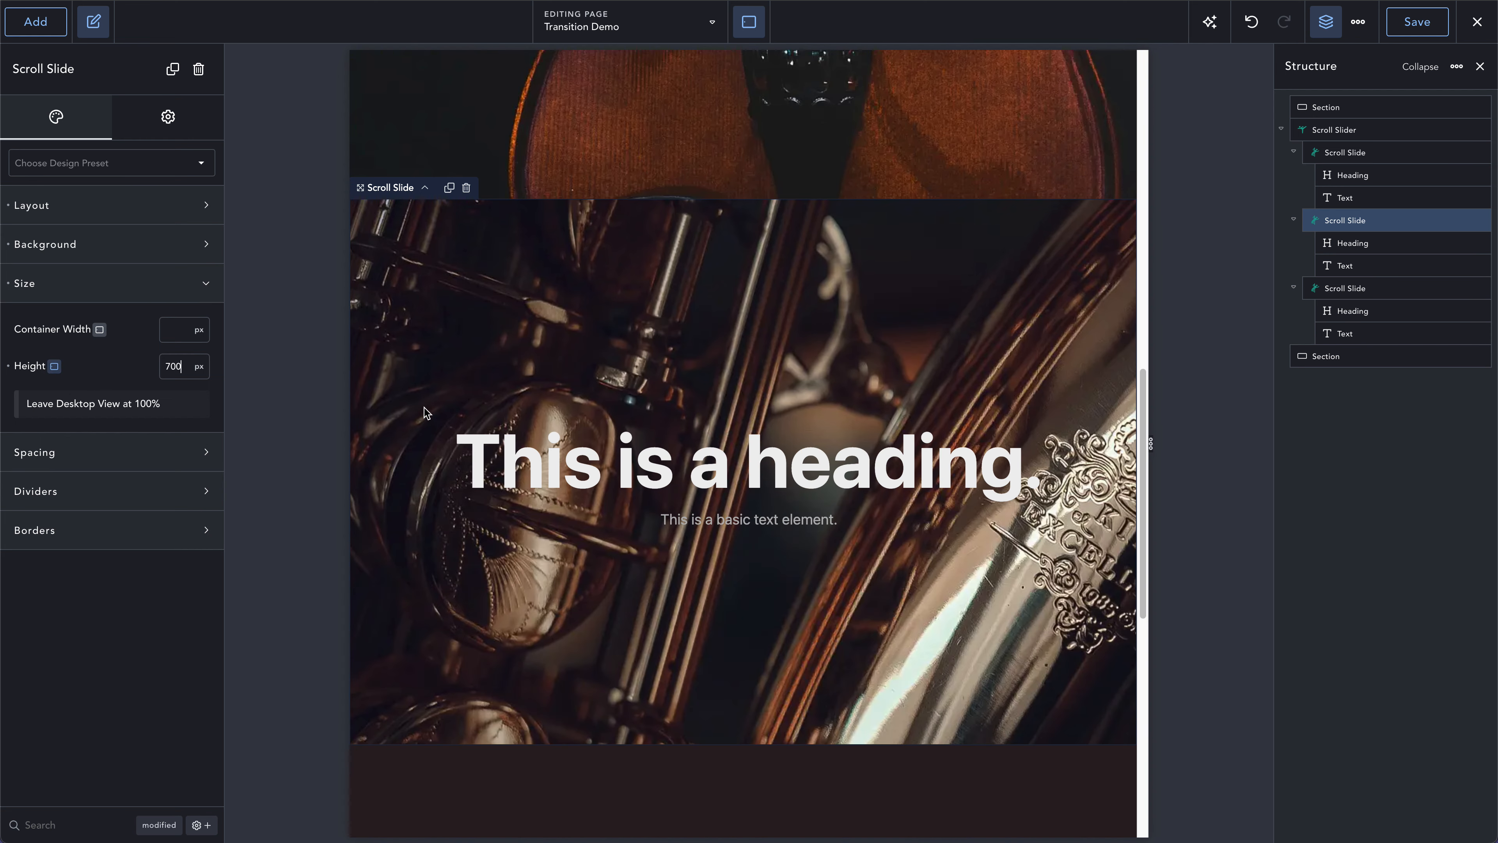
scroll(423, 407, up, 8)
scroll(486, 331, down, 9)
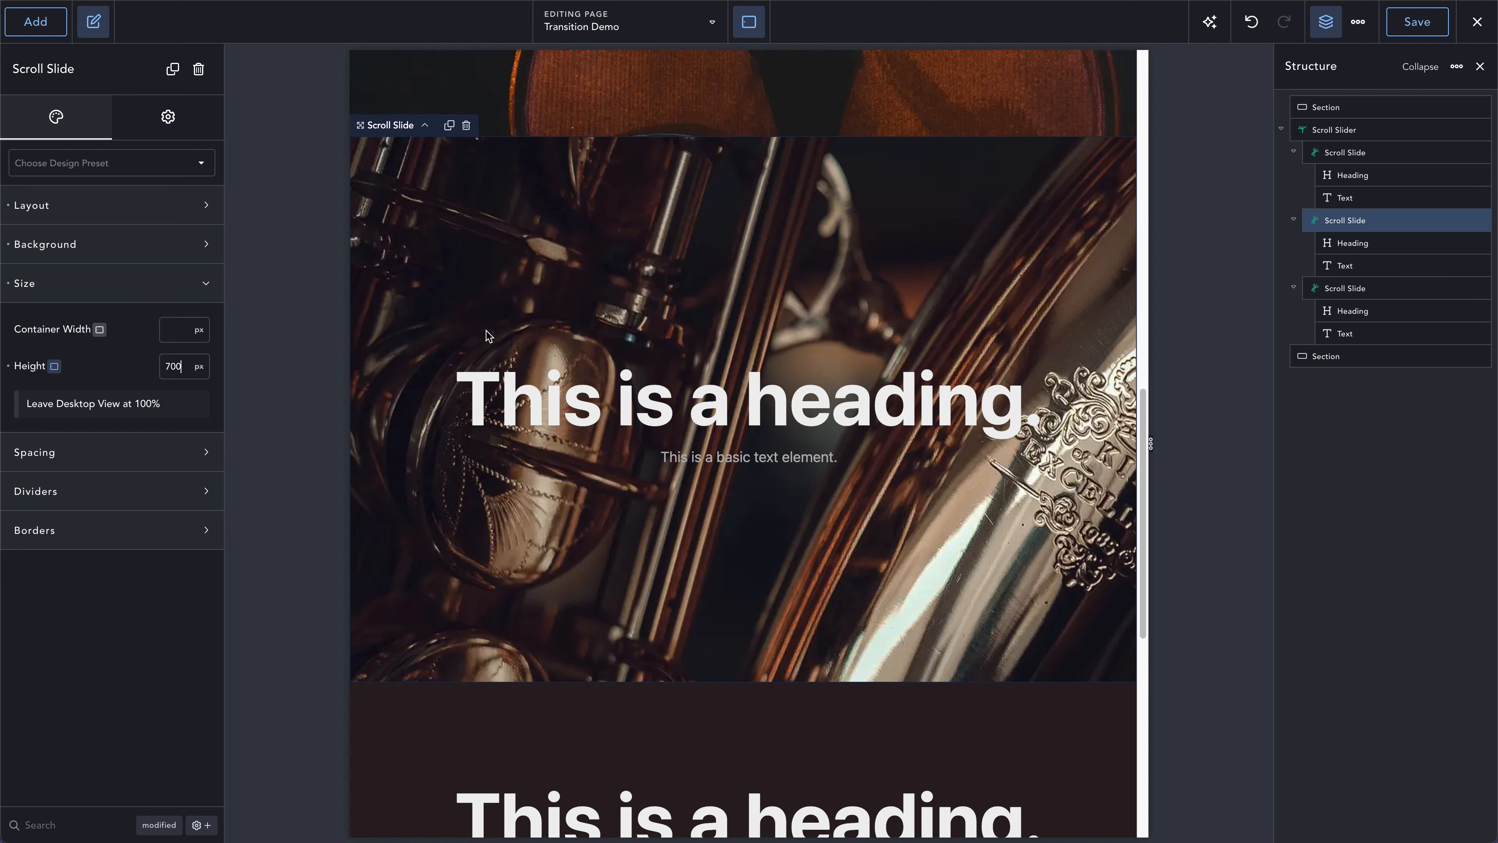
- Open the second slide's spacing settings, look over the stacked slides, and return to the Desktop view
click(139, 458)
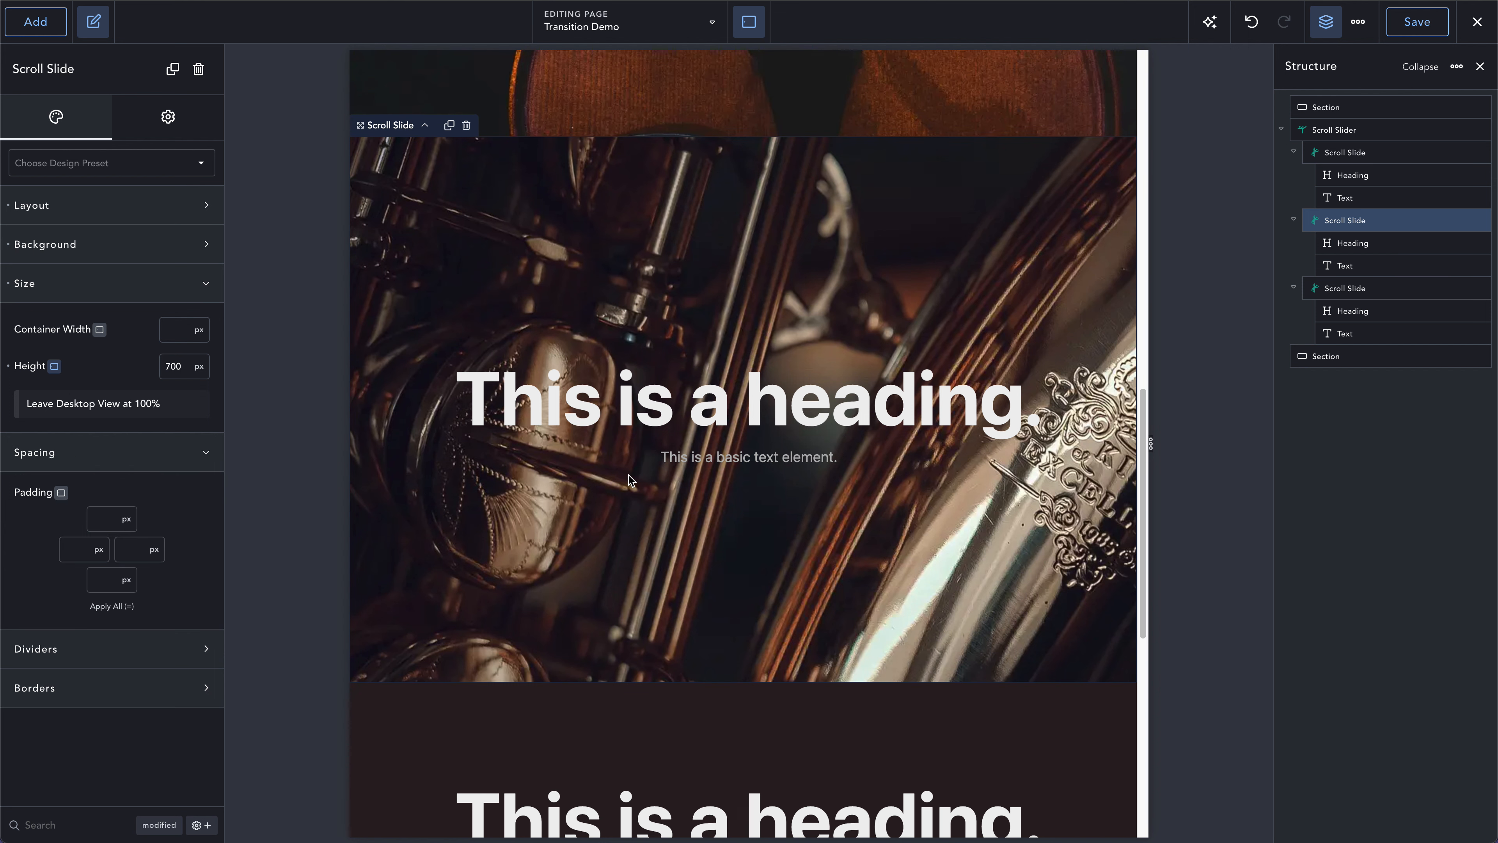
scroll(629, 476, up, 5)
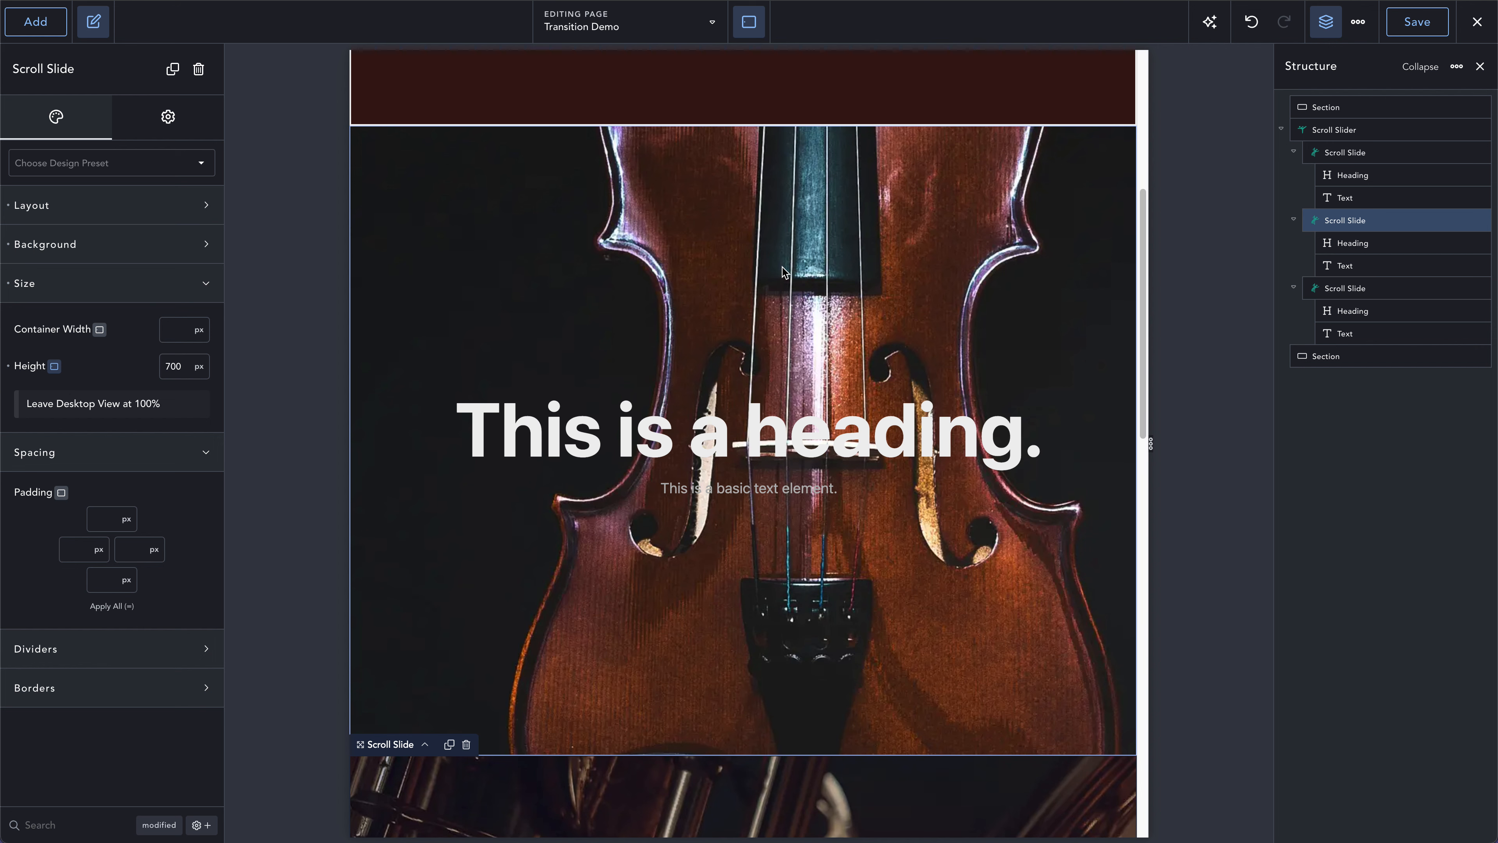
scroll(765, 289, down, 15)
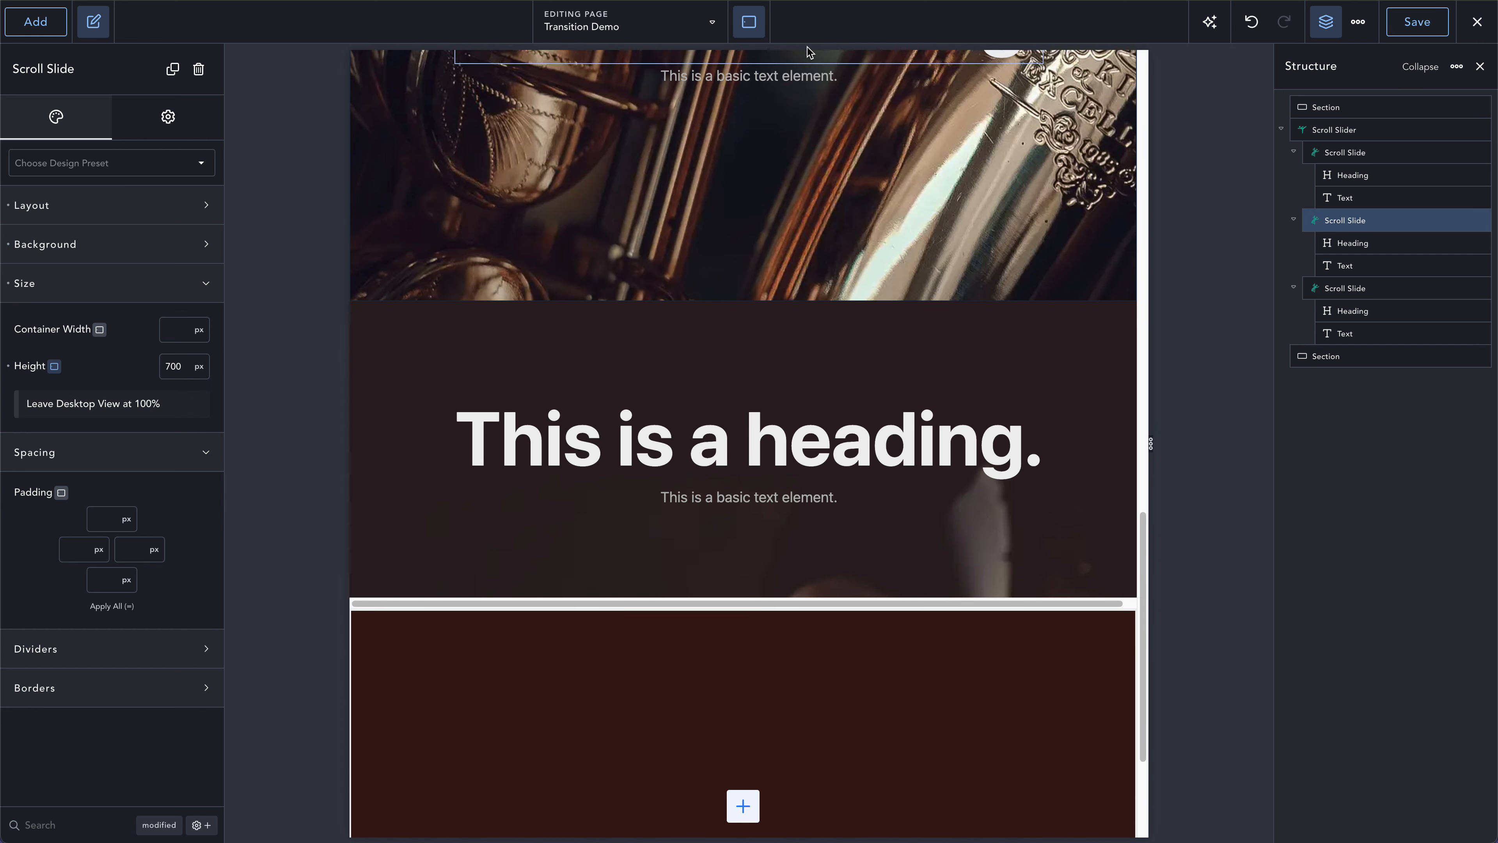
click(749, 22)
click(769, 60)
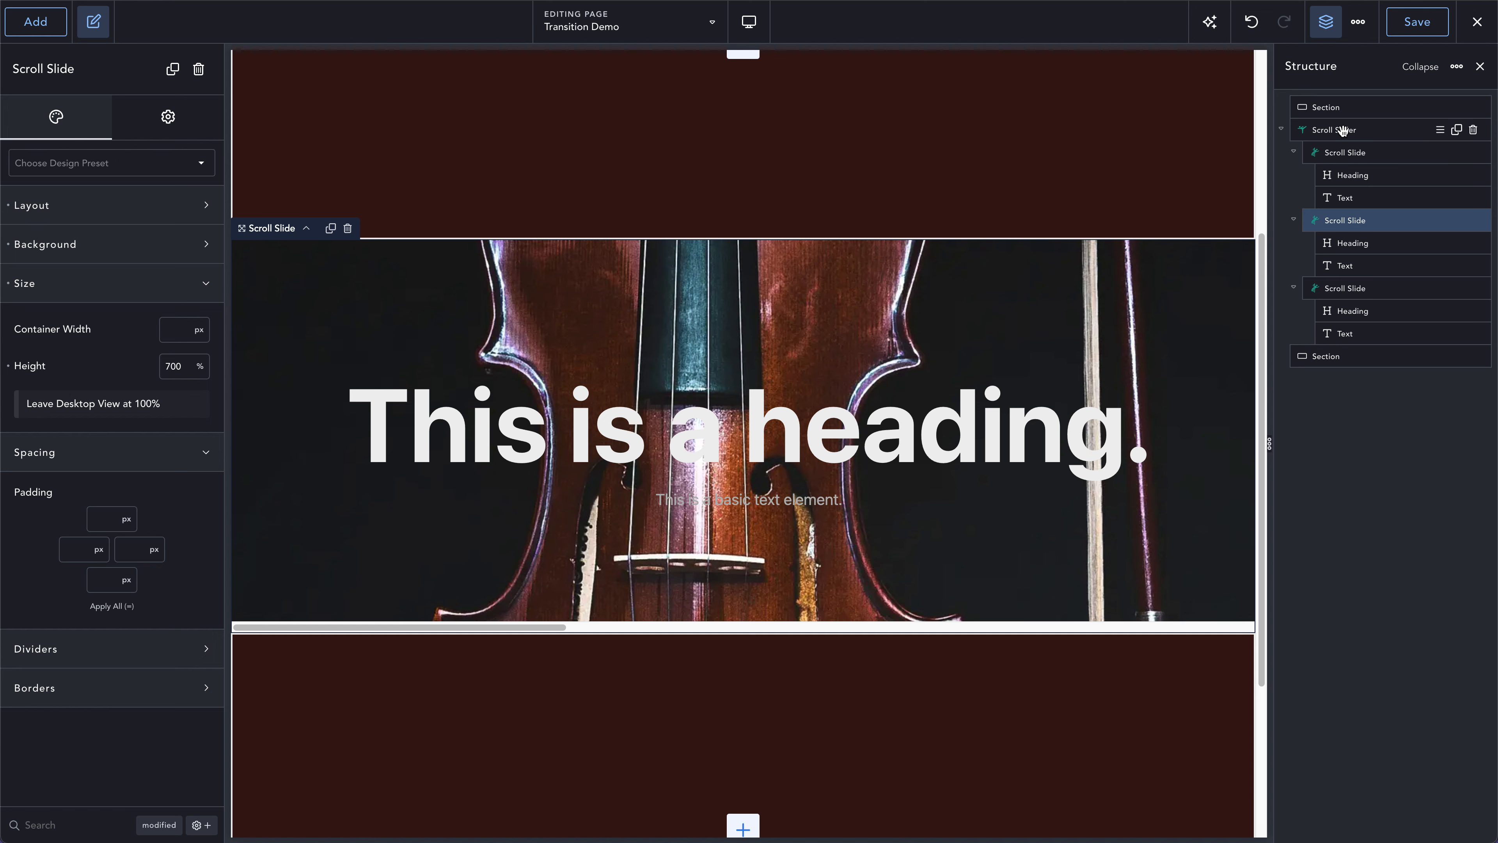
mouse_move(200, 368)
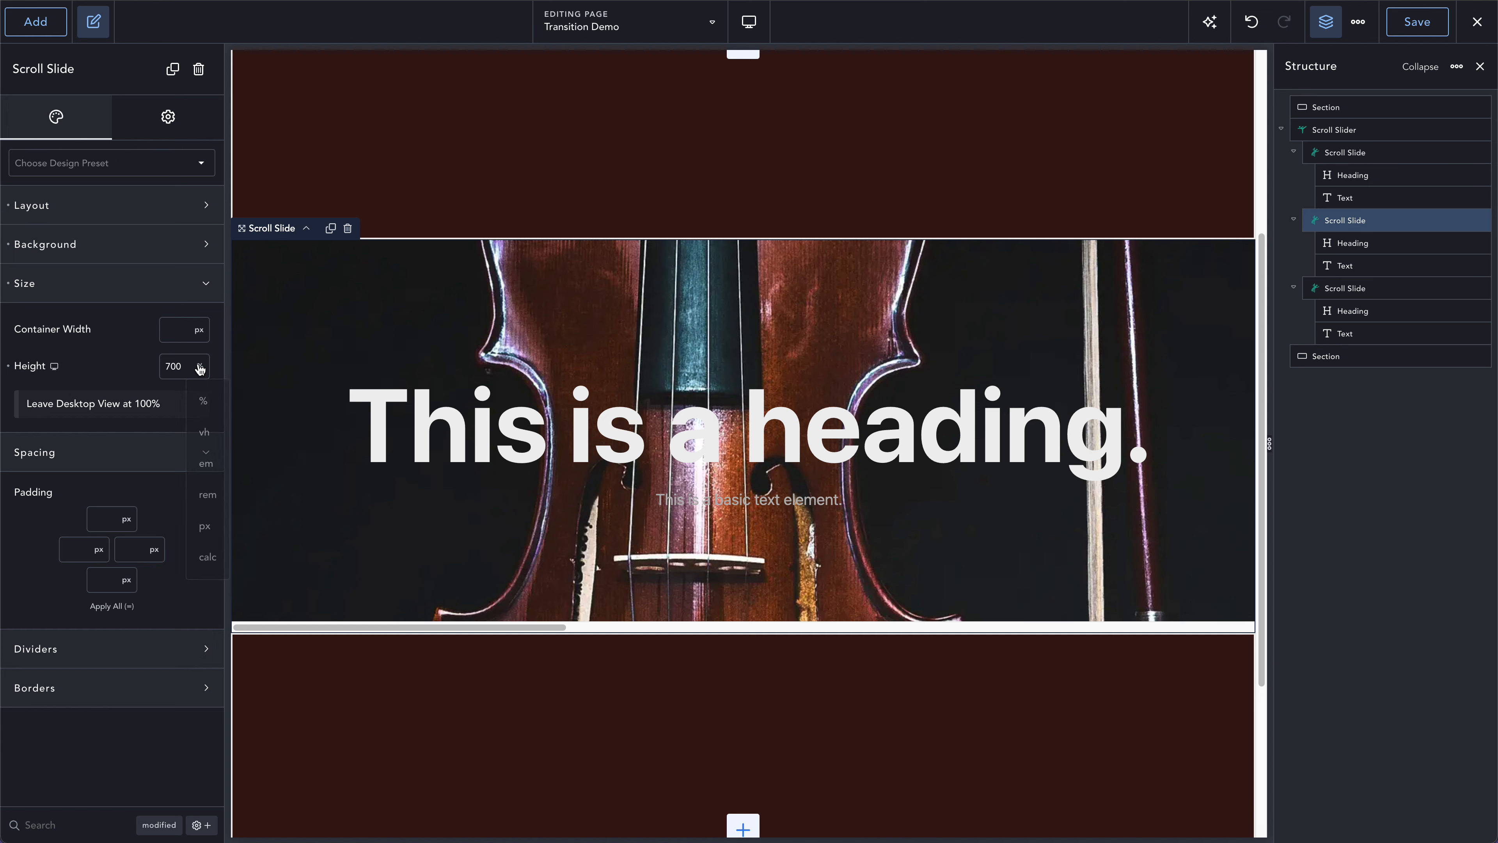
click(205, 526)
click(1327, 130)
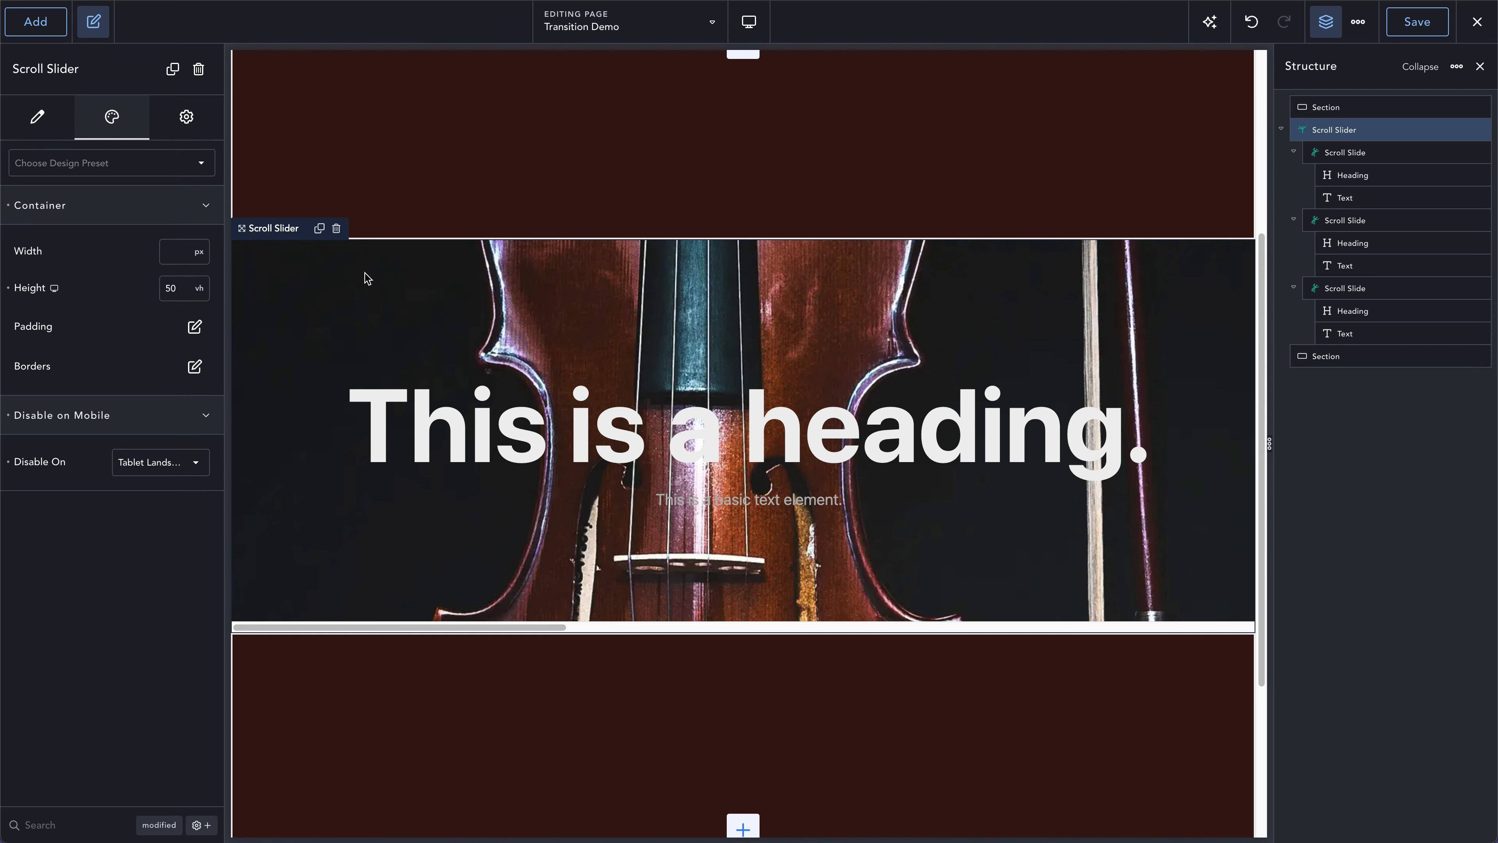
- Set the desktop height of the first Scroll Slide to 140 vh
click(1337, 153)
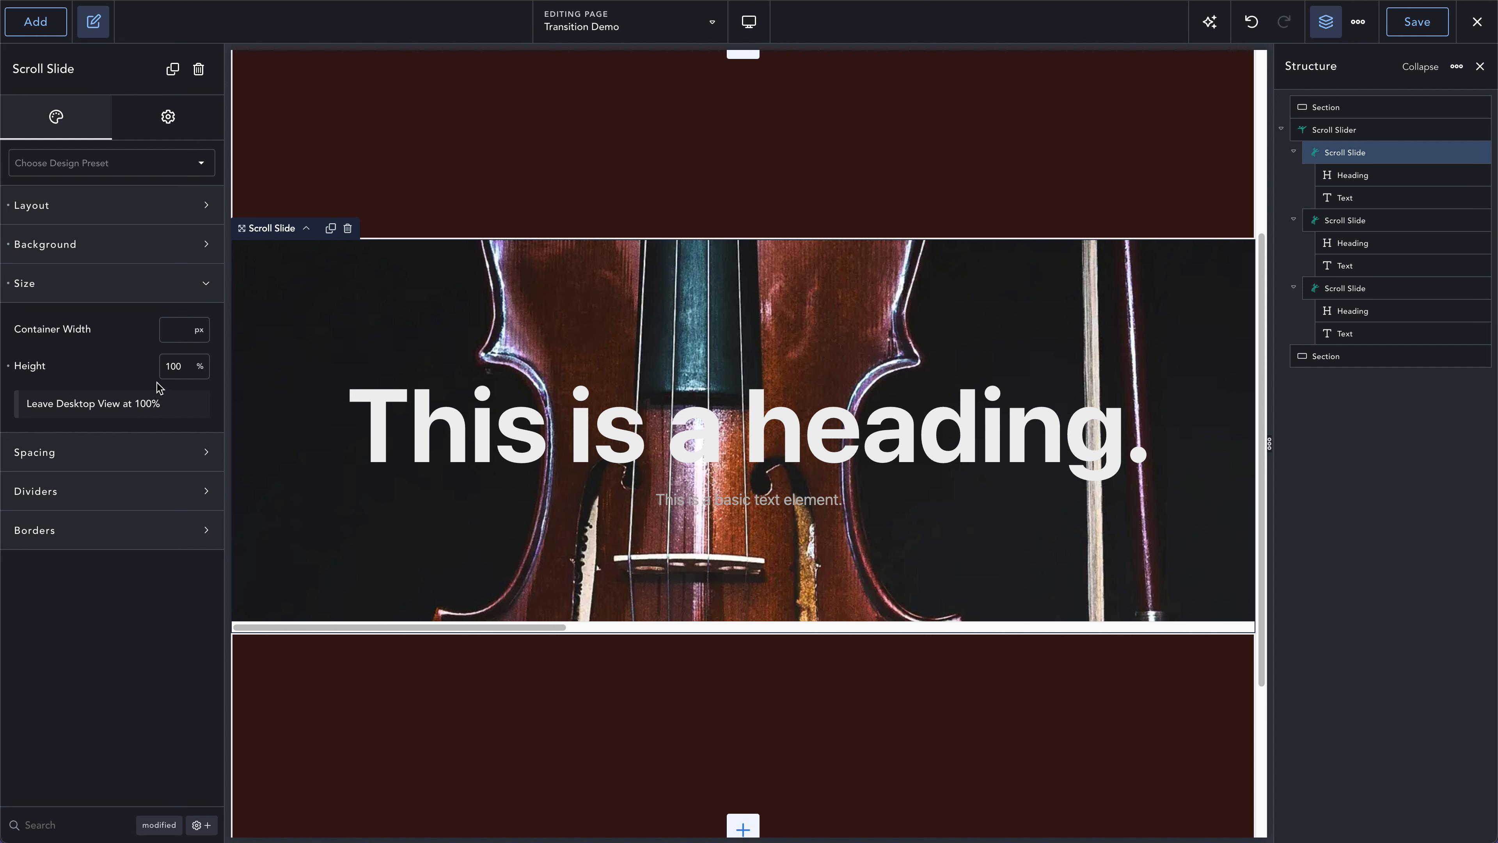
double_click(175, 366)
text(140)
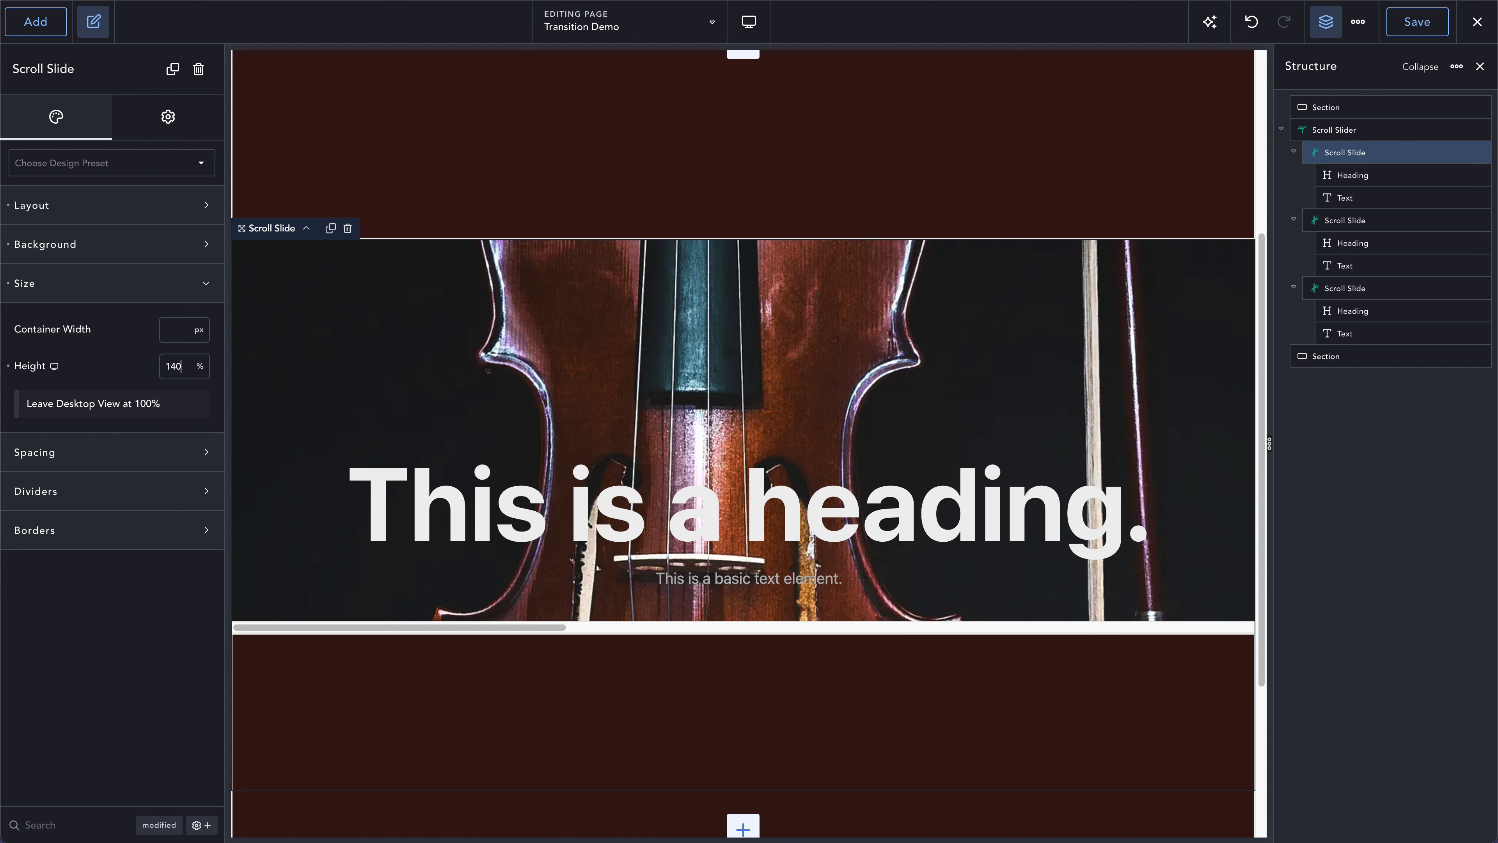
text(vh)
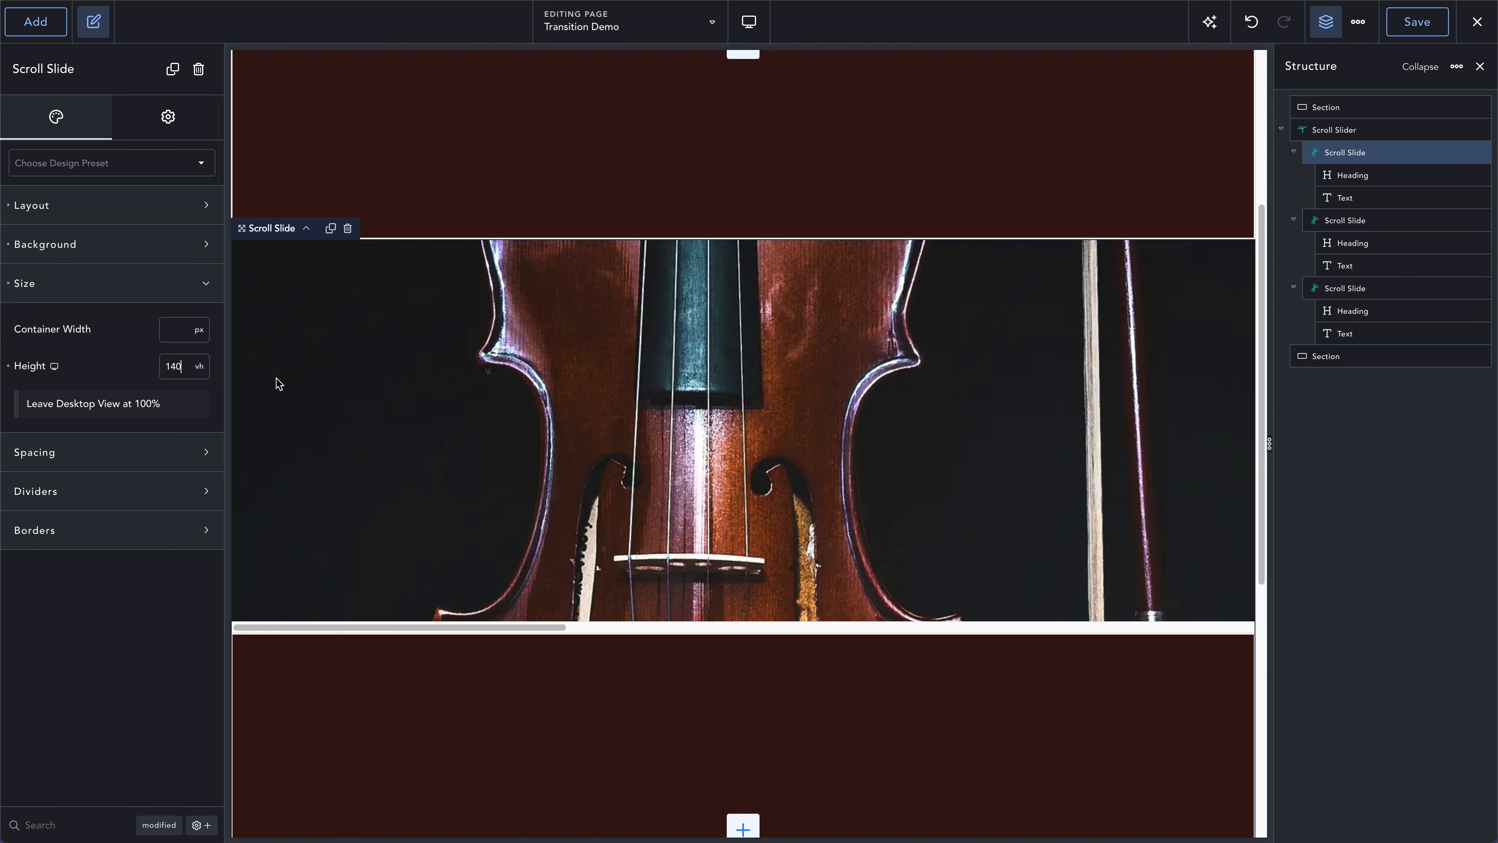